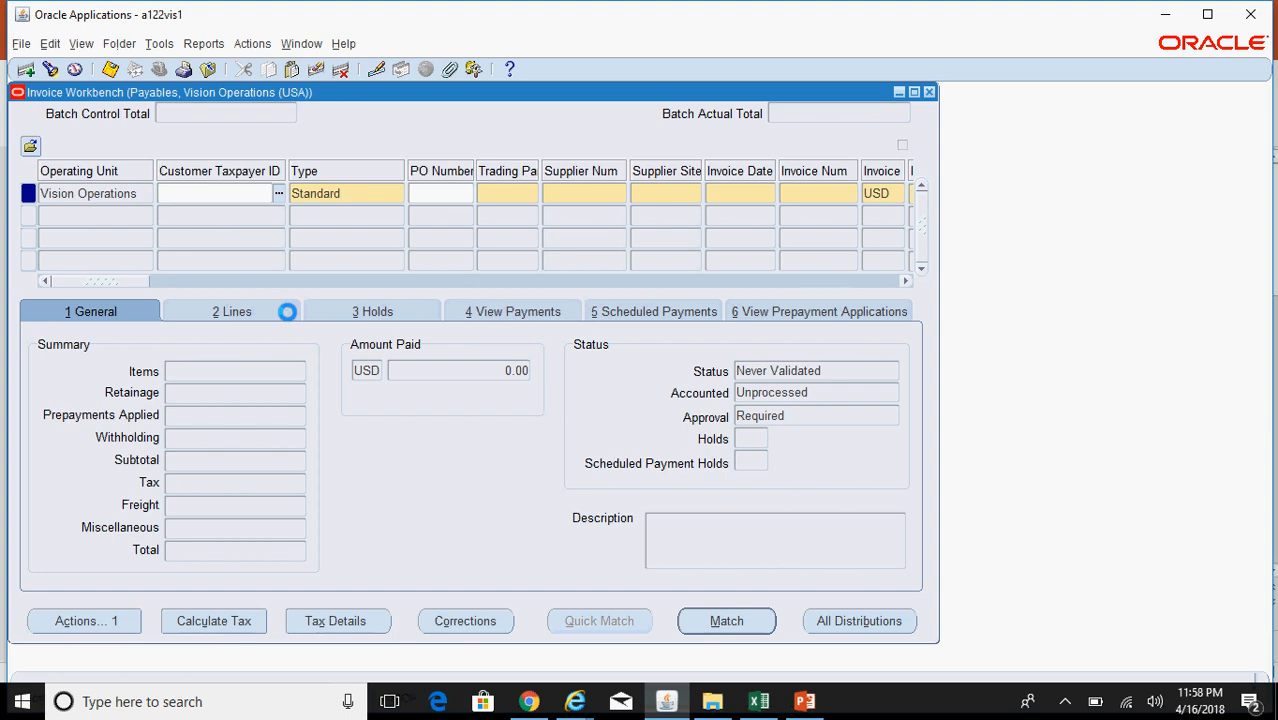
Step: Enter trading partner ABC SUPPLIER with supplier site LIVONIA-MAIN
{"action": "left_click", "coordinate": [506, 192]}
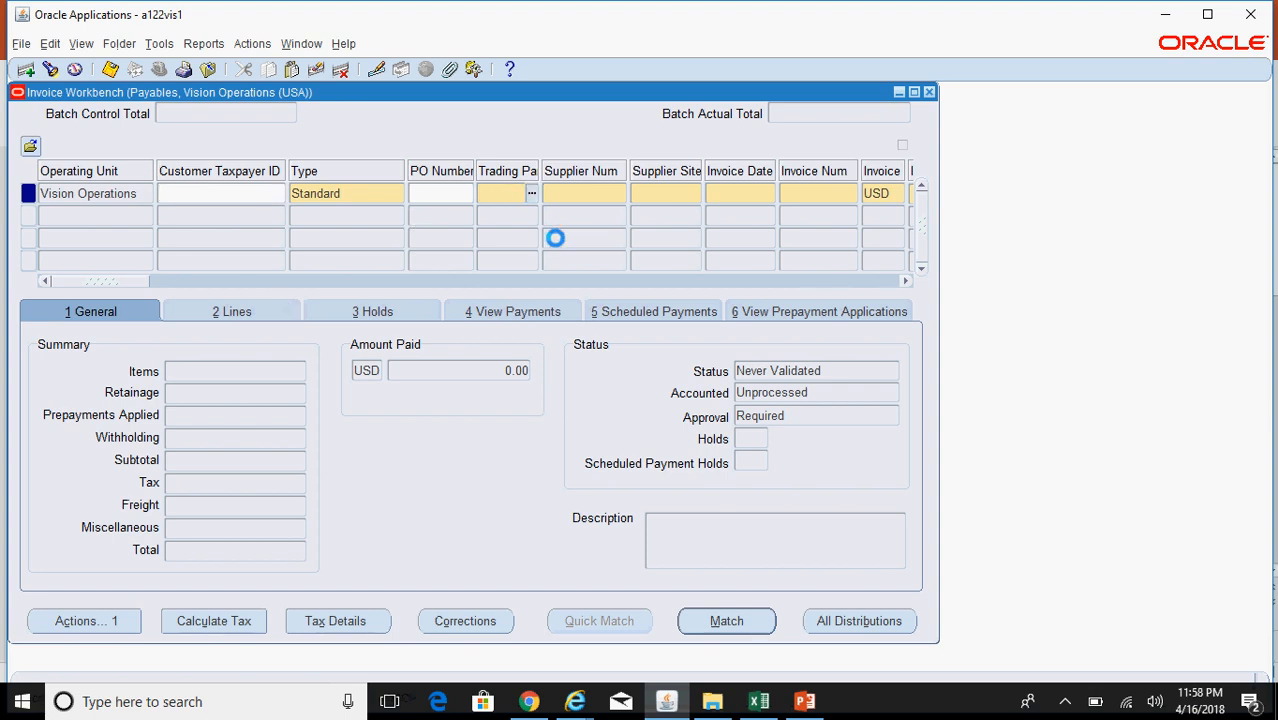
{"action": "type", "text": "abc supplier"}
{"action": "key", "text": "Tab"}
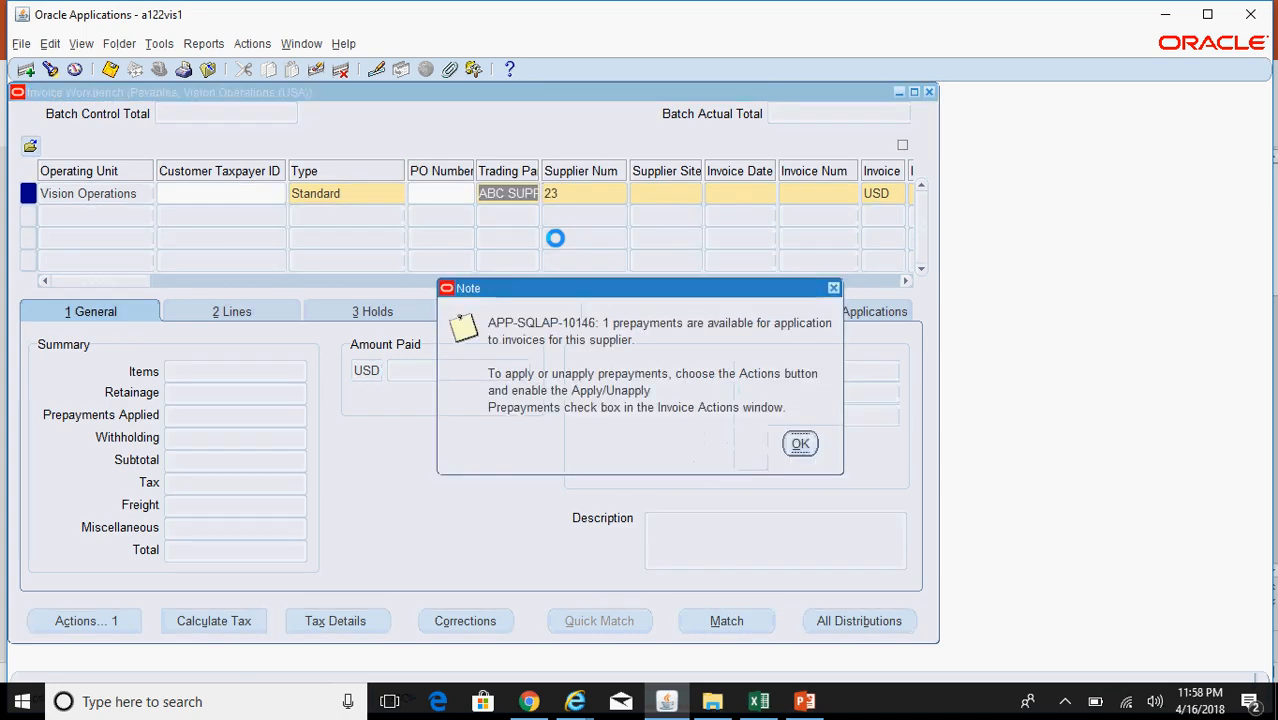
{"action": "key", "text": "Return"}
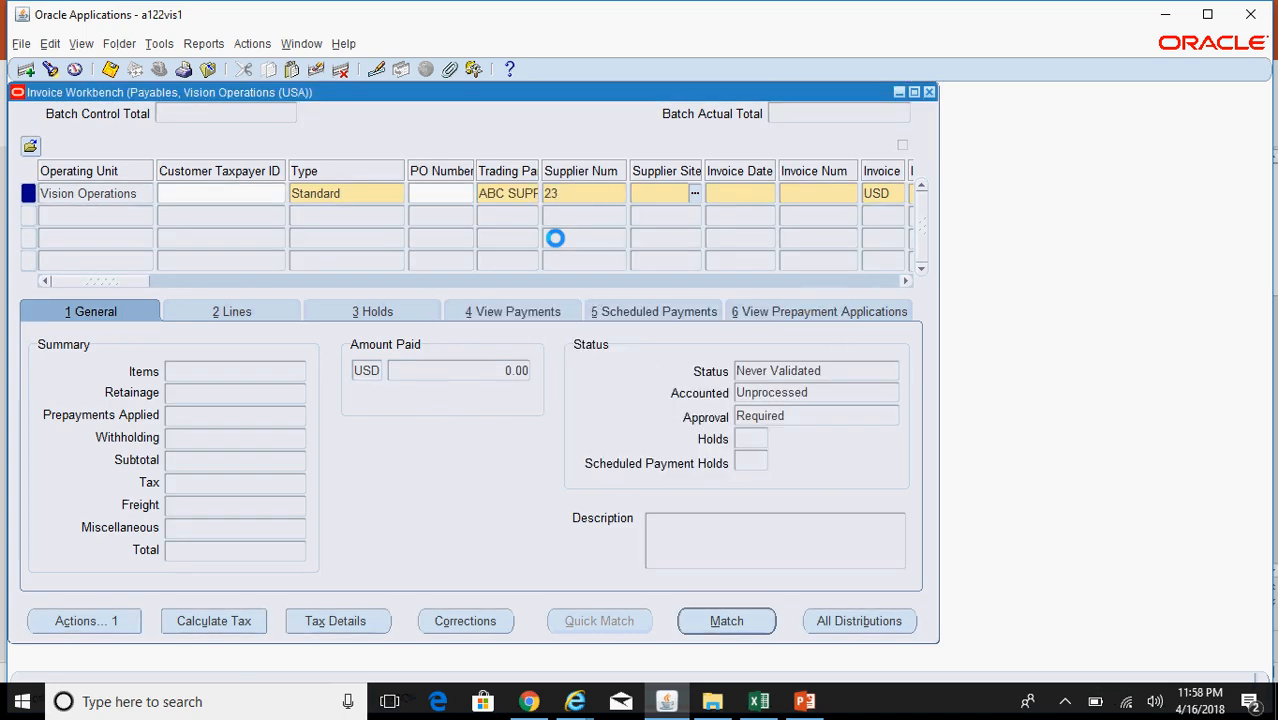
{"action": "key", "text": "Down"}
{"action": "key", "text": "Return"}
{"action": "key", "text": "Tab"}
{"action": "key", "text": "Tab"}
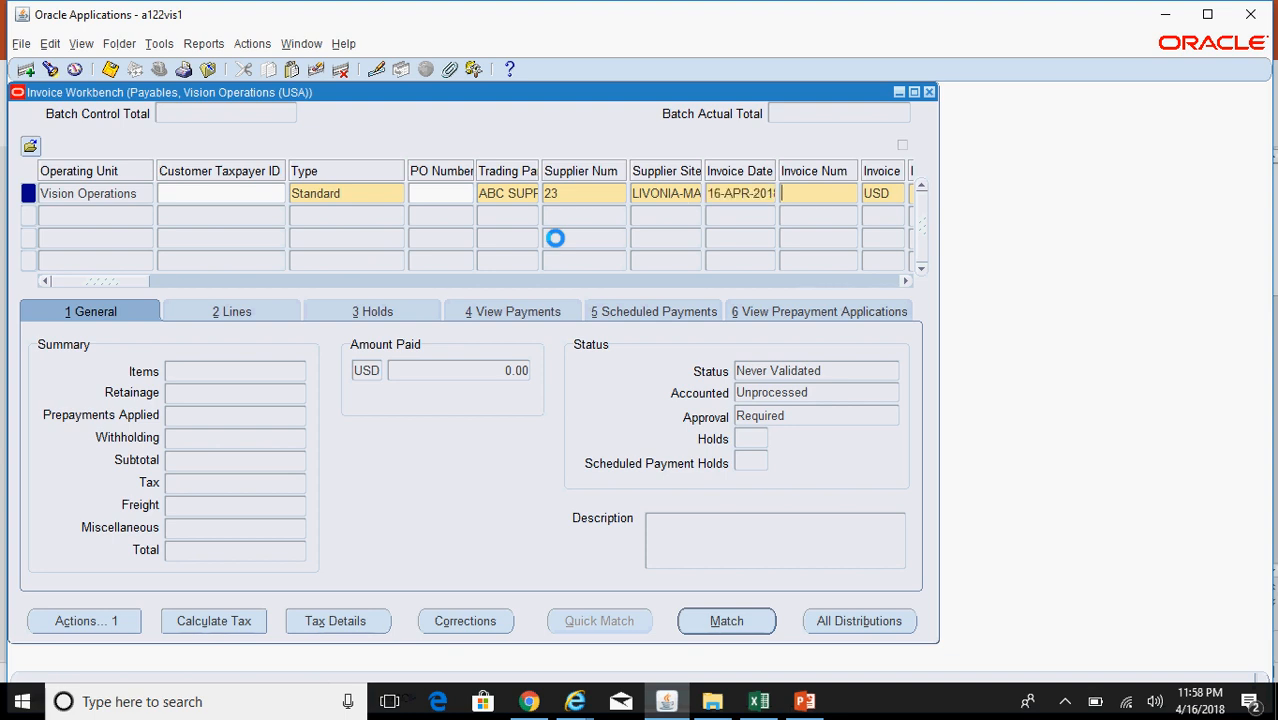
Step: Enter invoice number ABC3000, amount 30000, and Immediate payment terms
{"action": "type", "text": "ABC3000"}
{"action": "key", "text": "Tab"}
{"action": "key", "text": "Tab"}
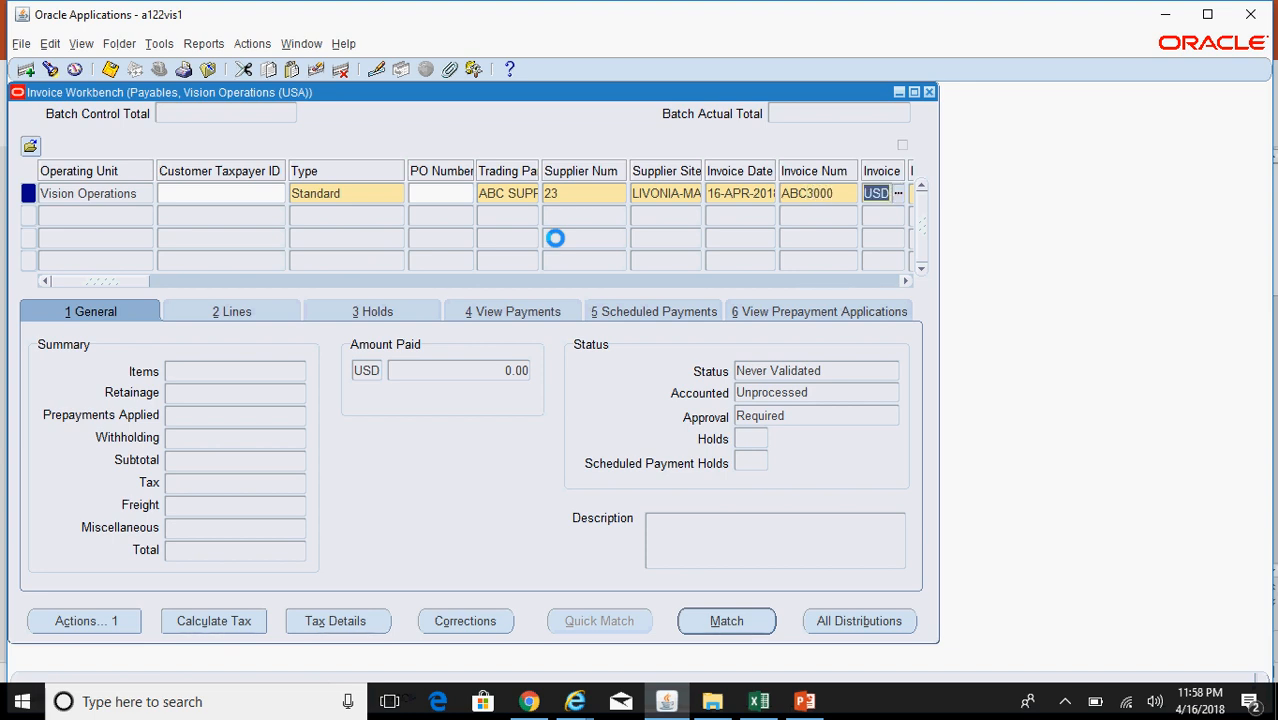
{"action": "type", "text": "30000"}
{"action": "left_click_drag", "start_coordinate": [135, 281], "coordinate": [508, 299]}
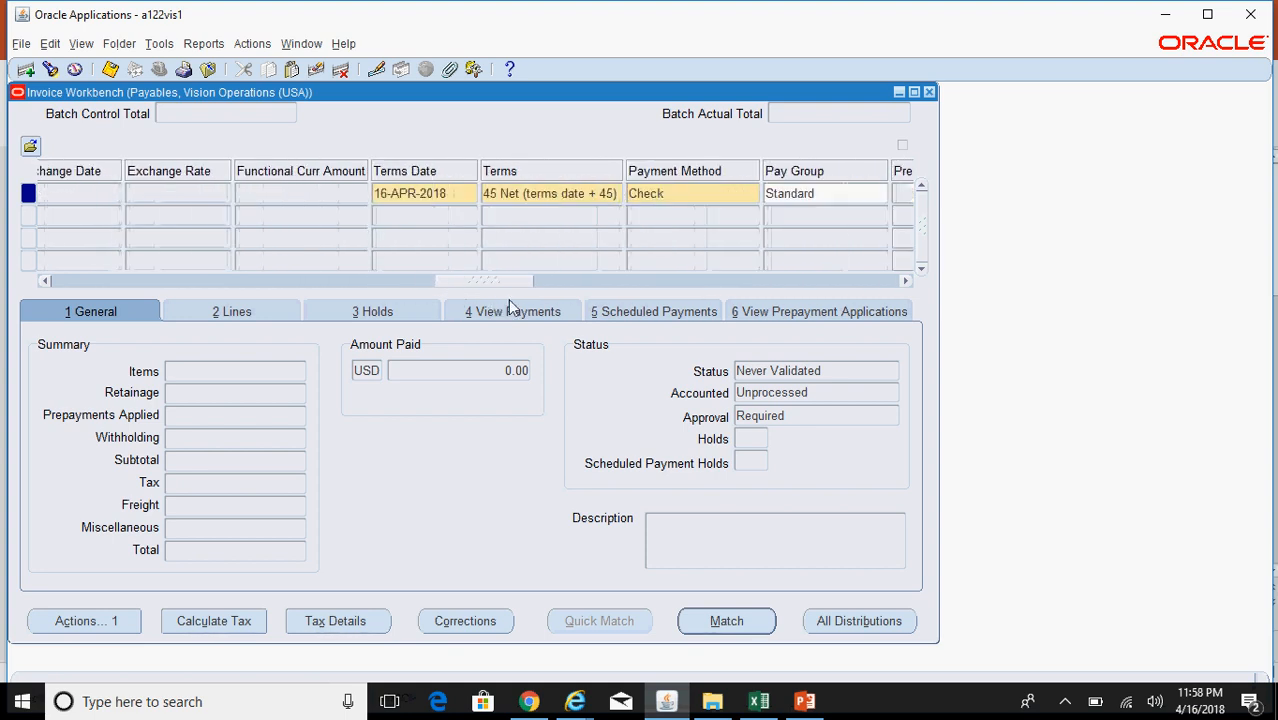
{"action": "left_click", "coordinate": [592, 193]}
{"action": "type", "text": "imm"}
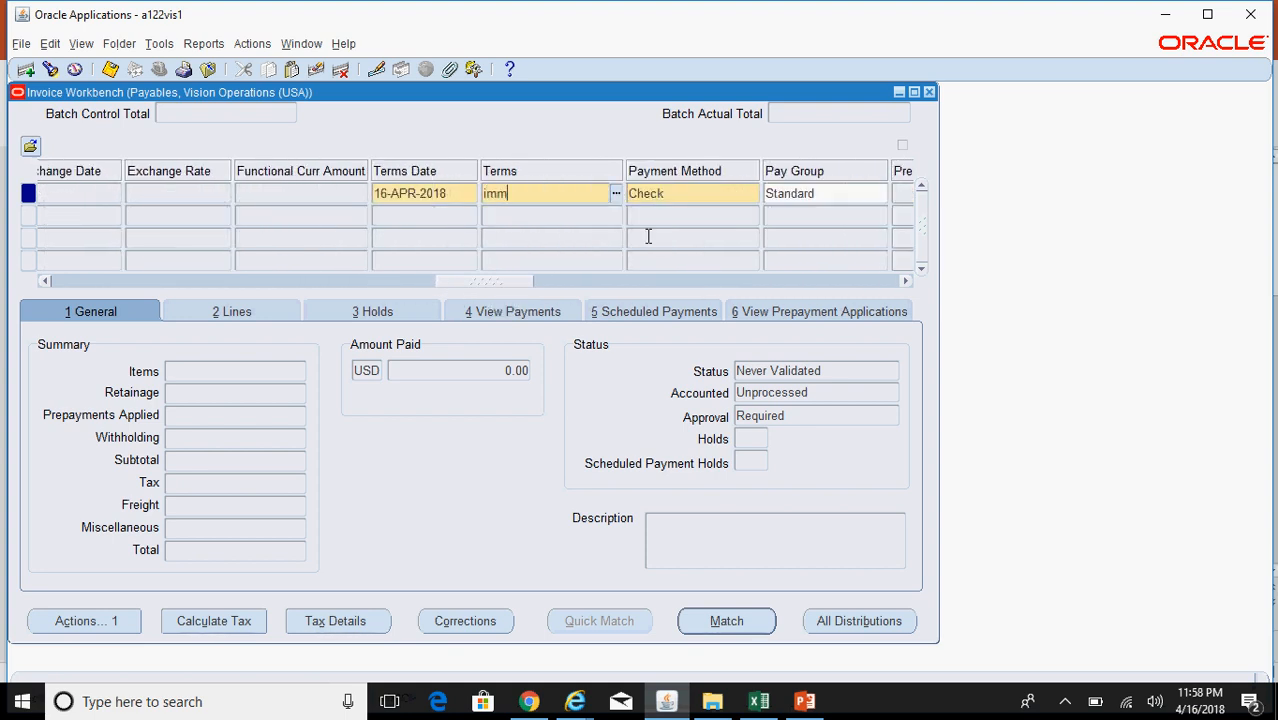
{"action": "type", "text": "ediate"}
{"action": "key", "text": "Tab"}
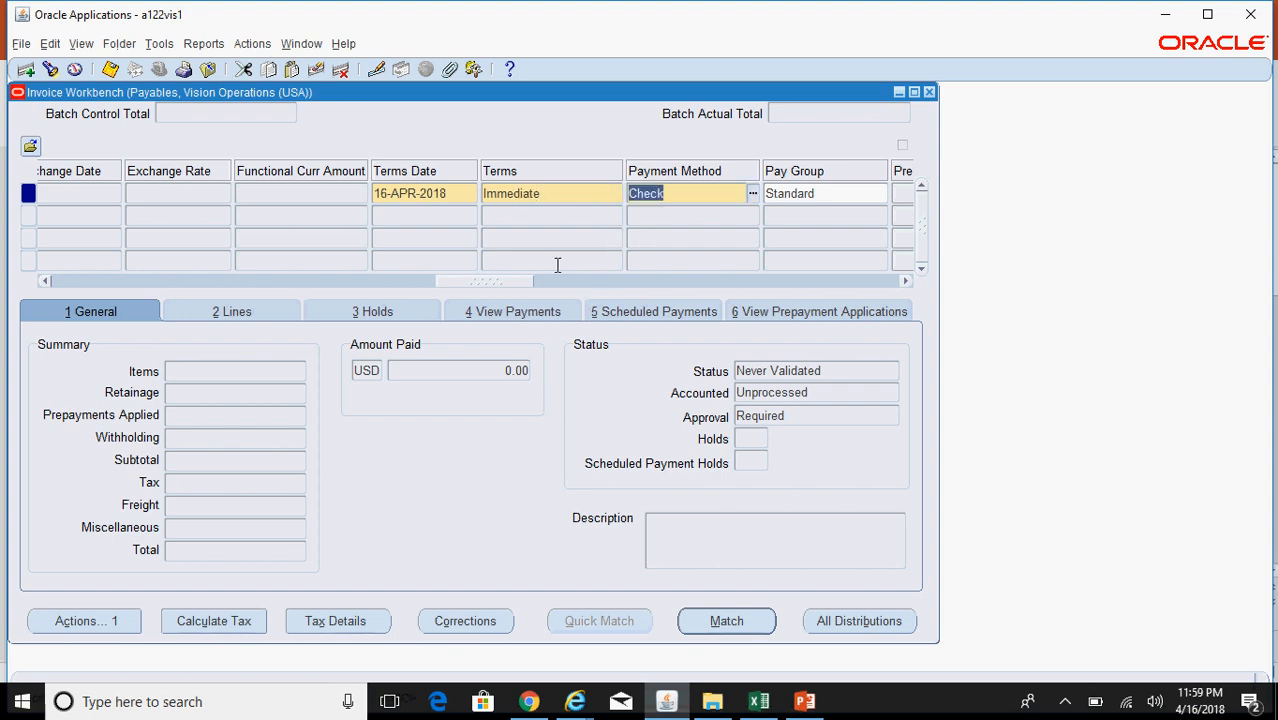
{"action": "left_click", "coordinate": [247, 310]}
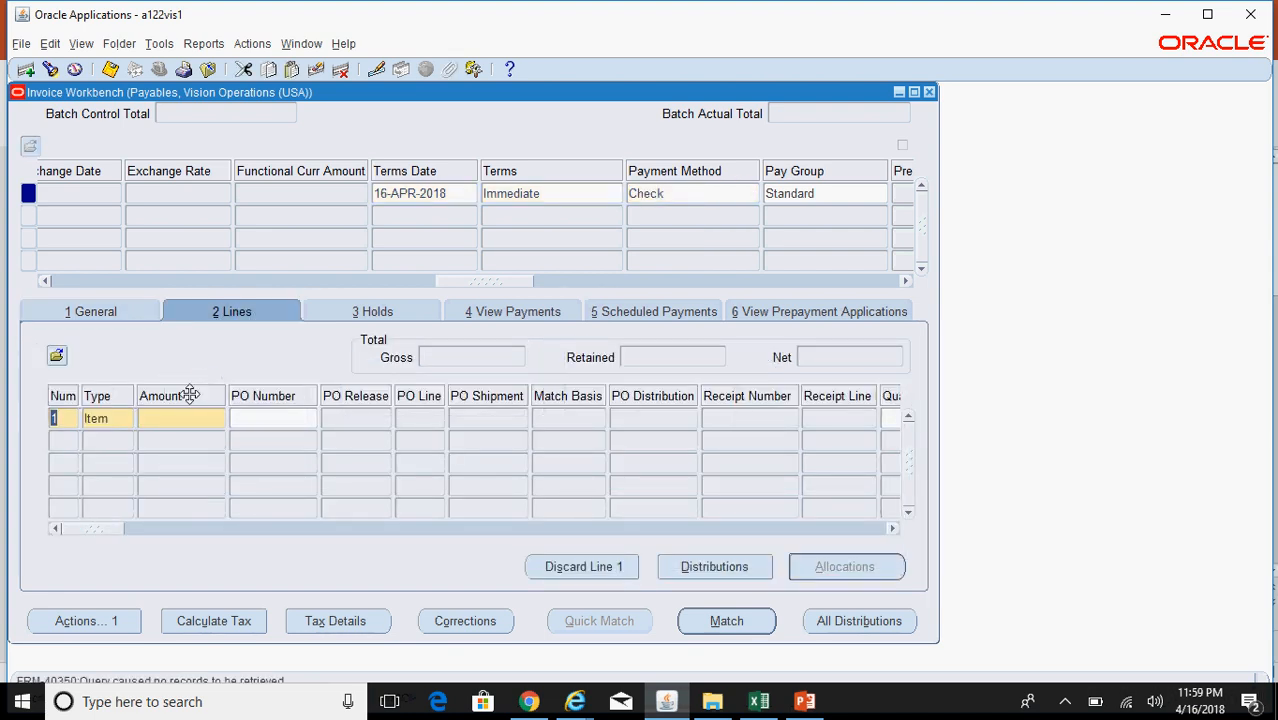
{"action": "left_click", "coordinate": [189, 418]}
{"action": "type", "text": "30000"}
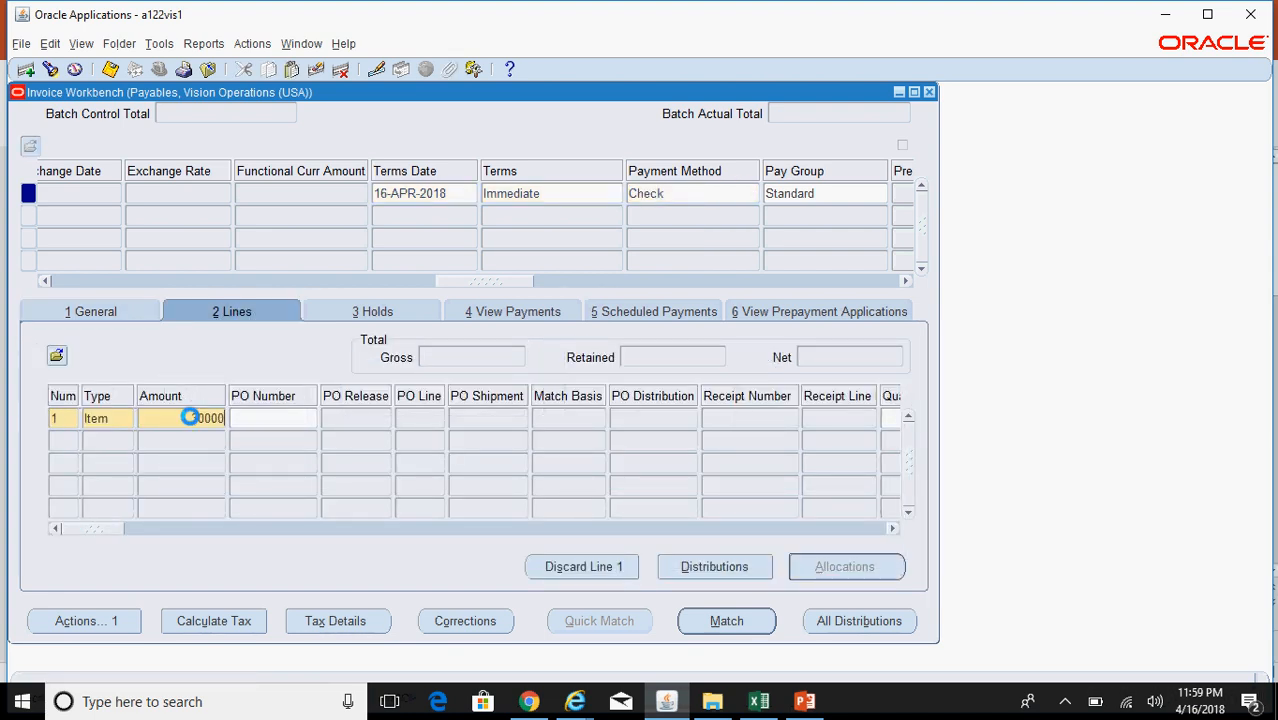
{"action": "left_click", "coordinate": [746, 567]}
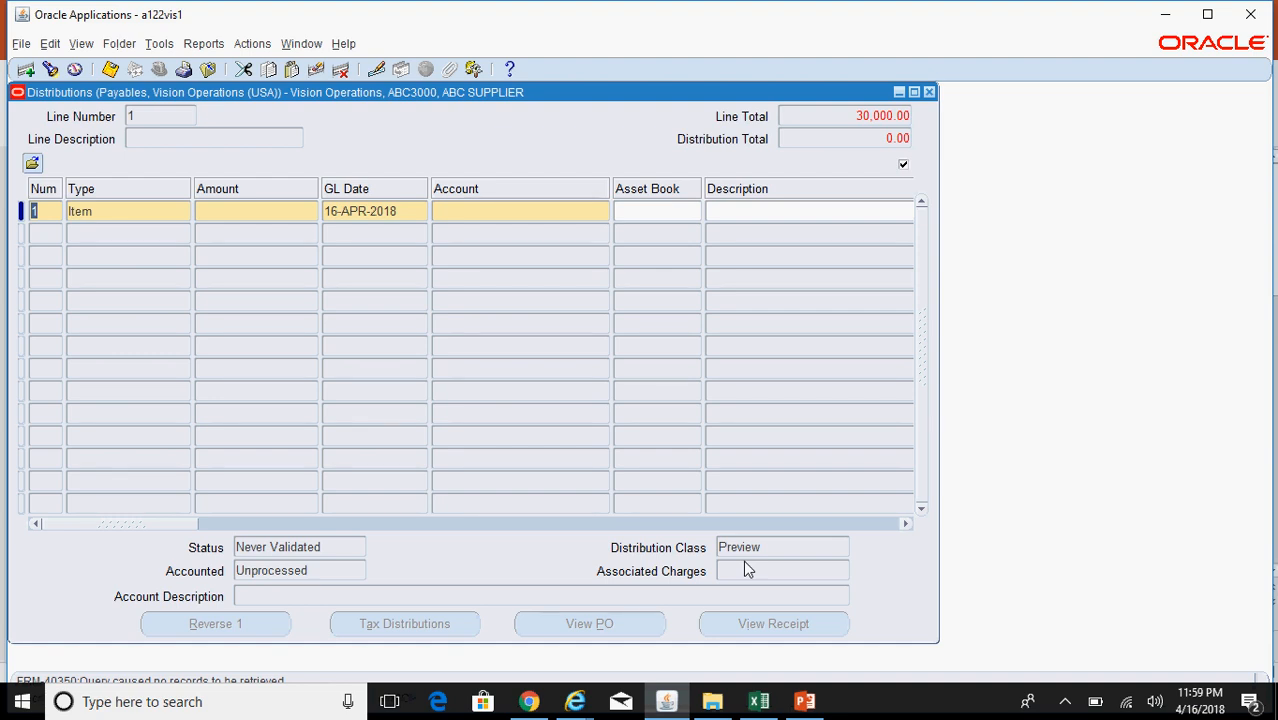
{"action": "left_click", "coordinate": [280, 212]}
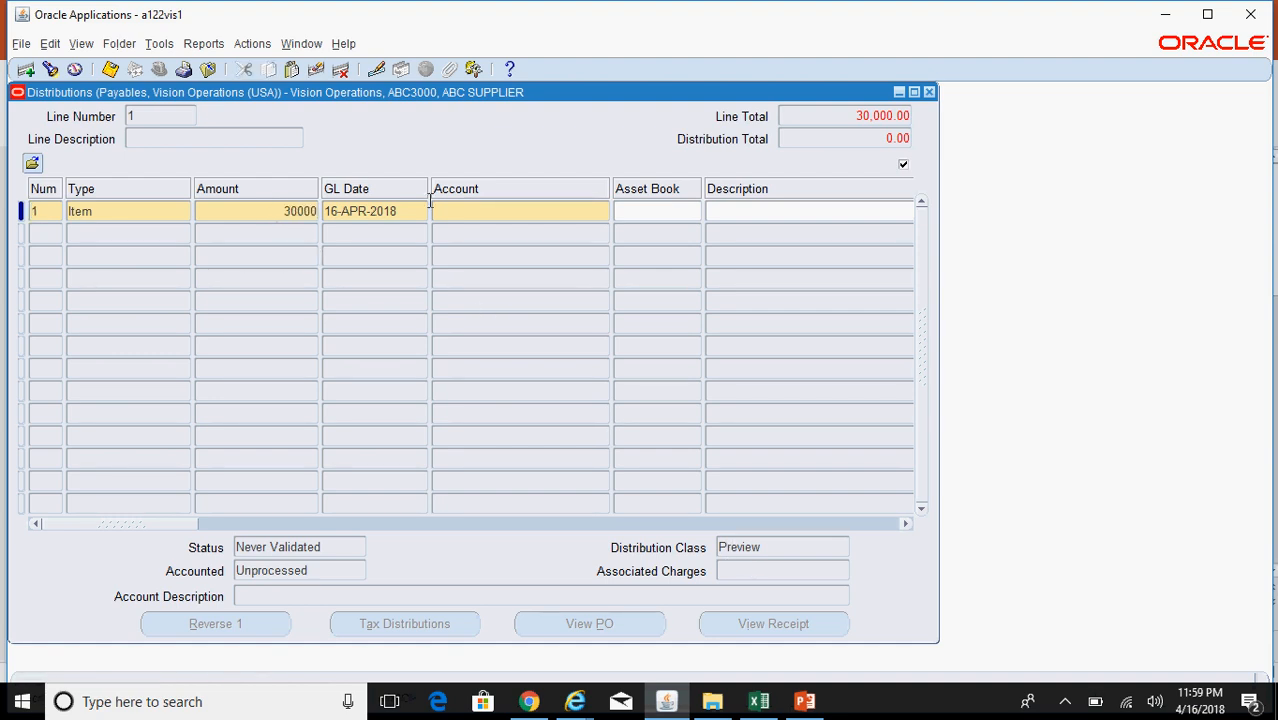
{"action": "left_click", "coordinate": [558, 212]}
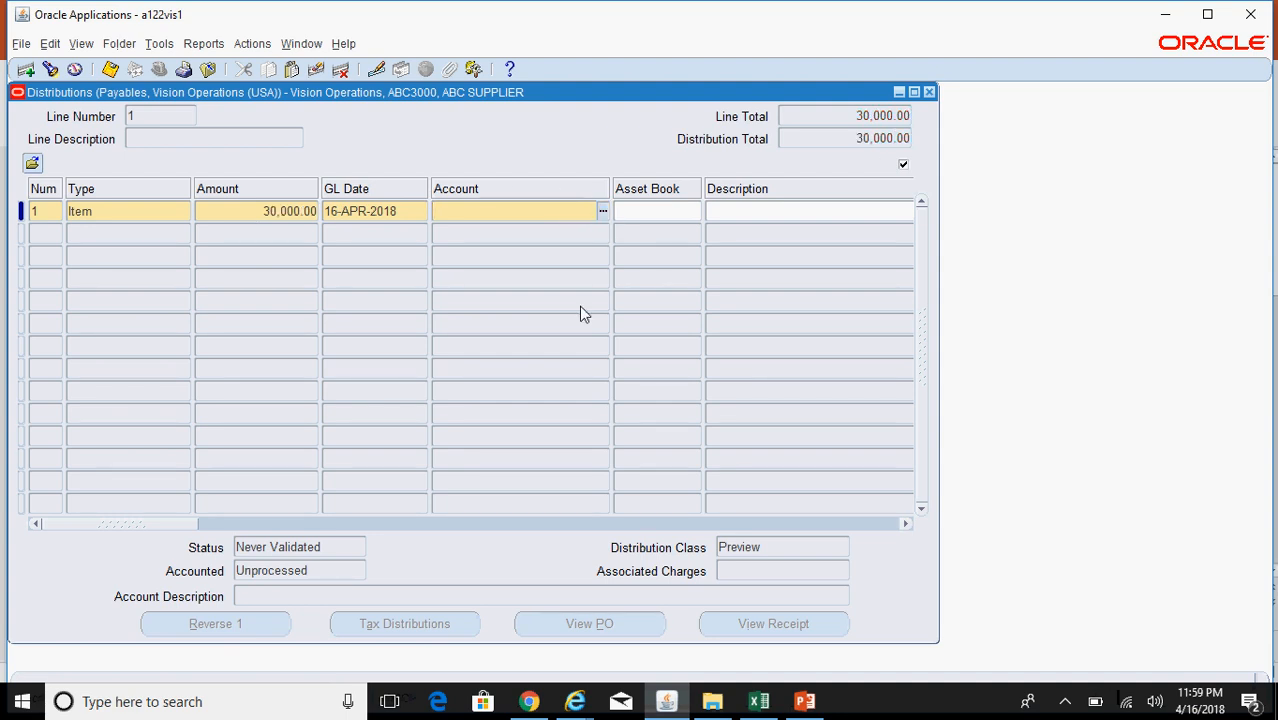
{"action": "type", "text": "000"}
{"action": "key", "text": "Tab"}
{"action": "type", "text": "5555"}
{"action": "key", "text": "Tab"}
{"action": "key", "text": "Return"}
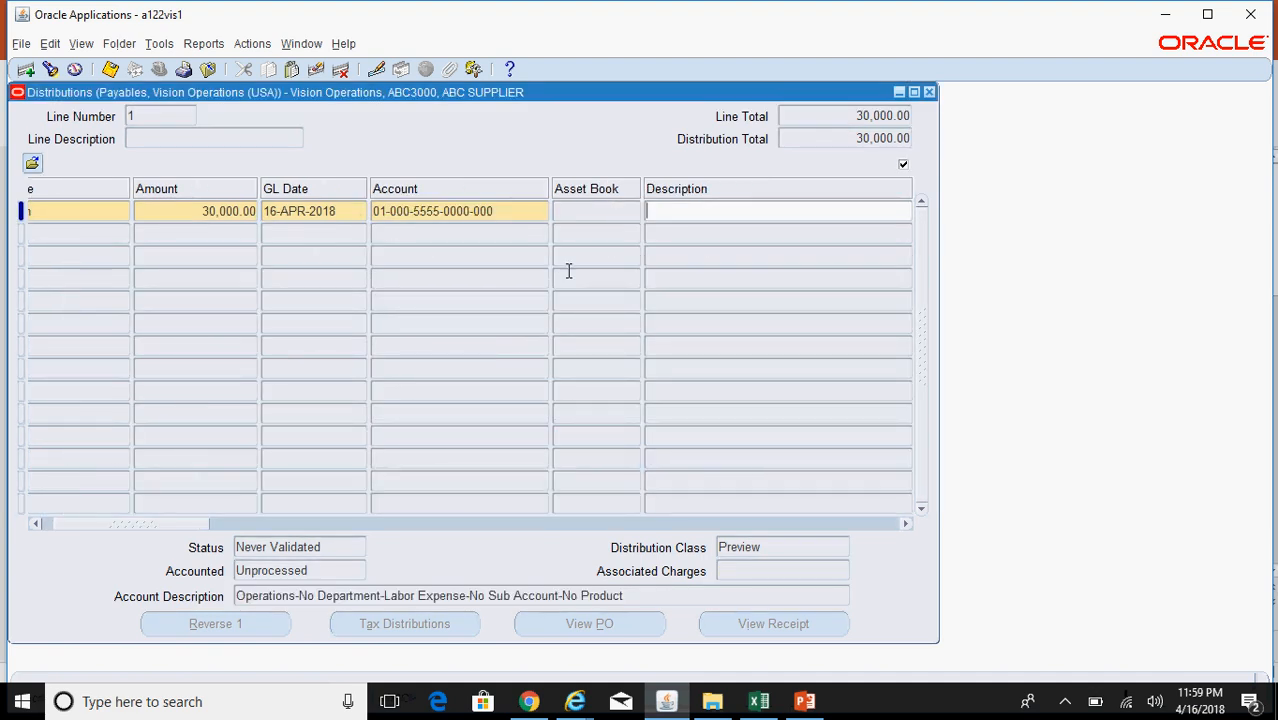
{"action": "left_click", "coordinate": [929, 92]}
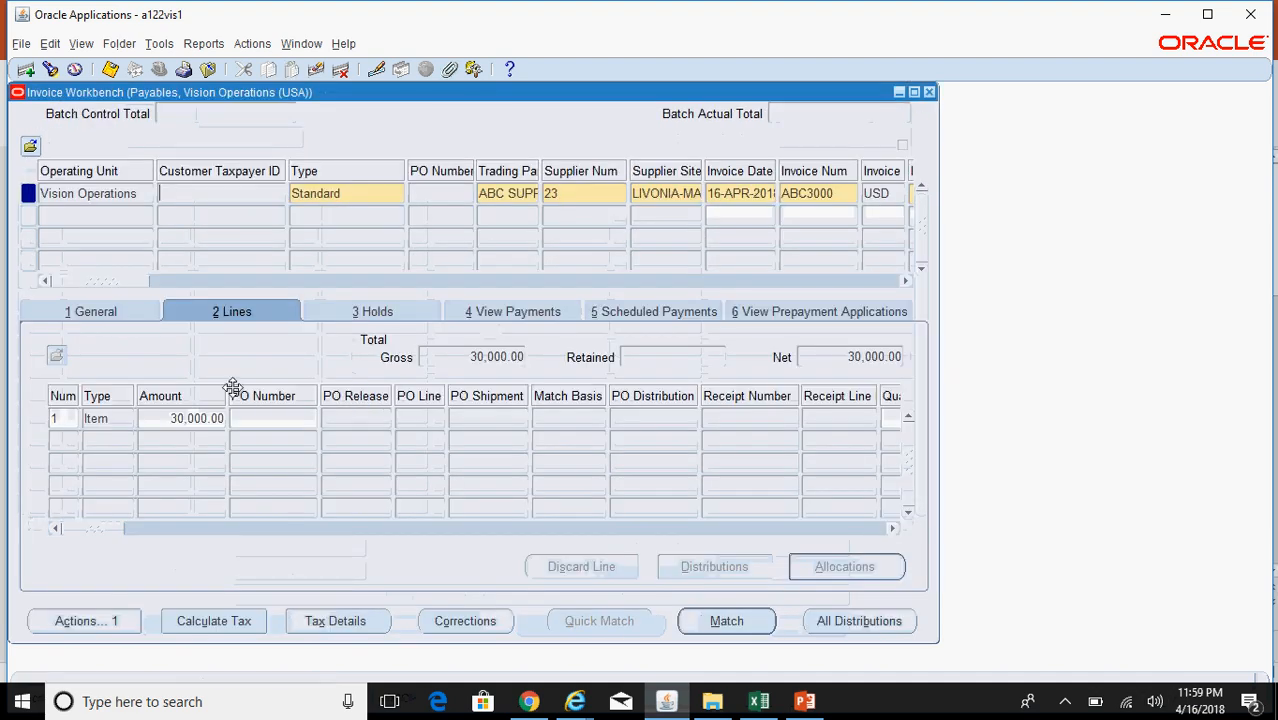
Step: Validate invoice ABC3000 with Force Approval
{"action": "left_click", "coordinate": [100, 314]}
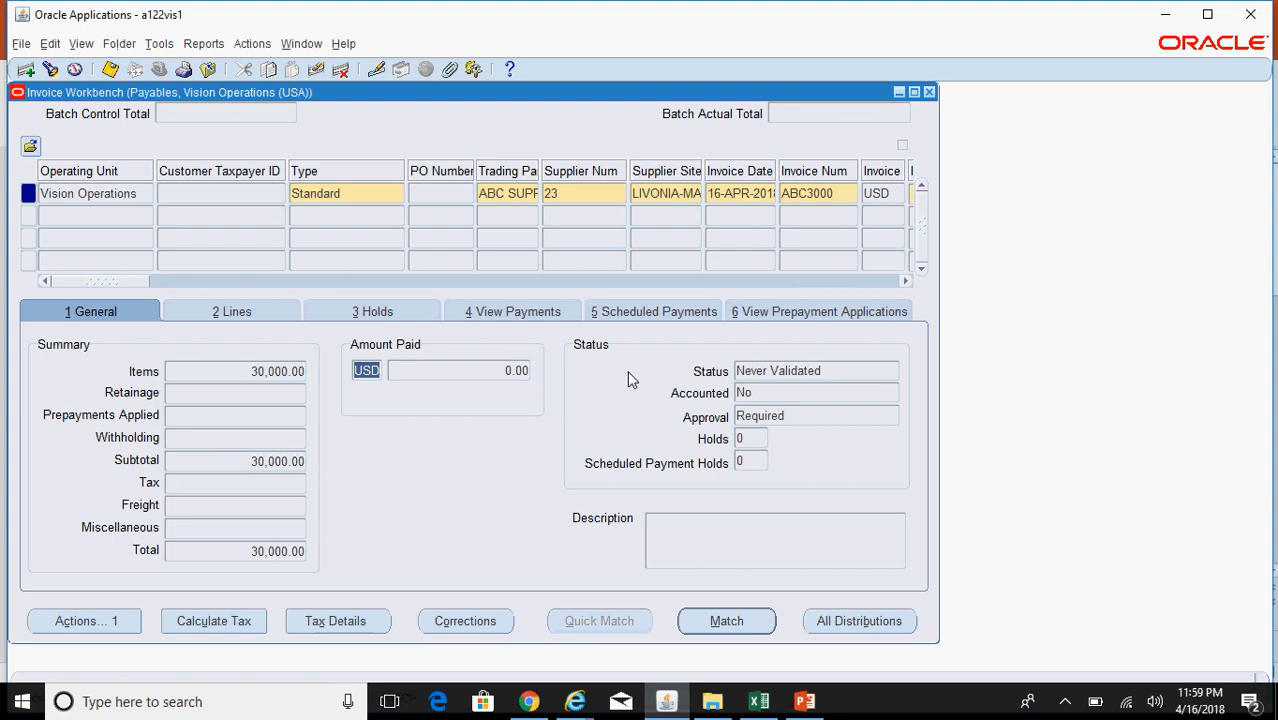
{"action": "left_click", "coordinate": [88, 618]}
{"action": "left_click", "coordinate": [276, 148]}
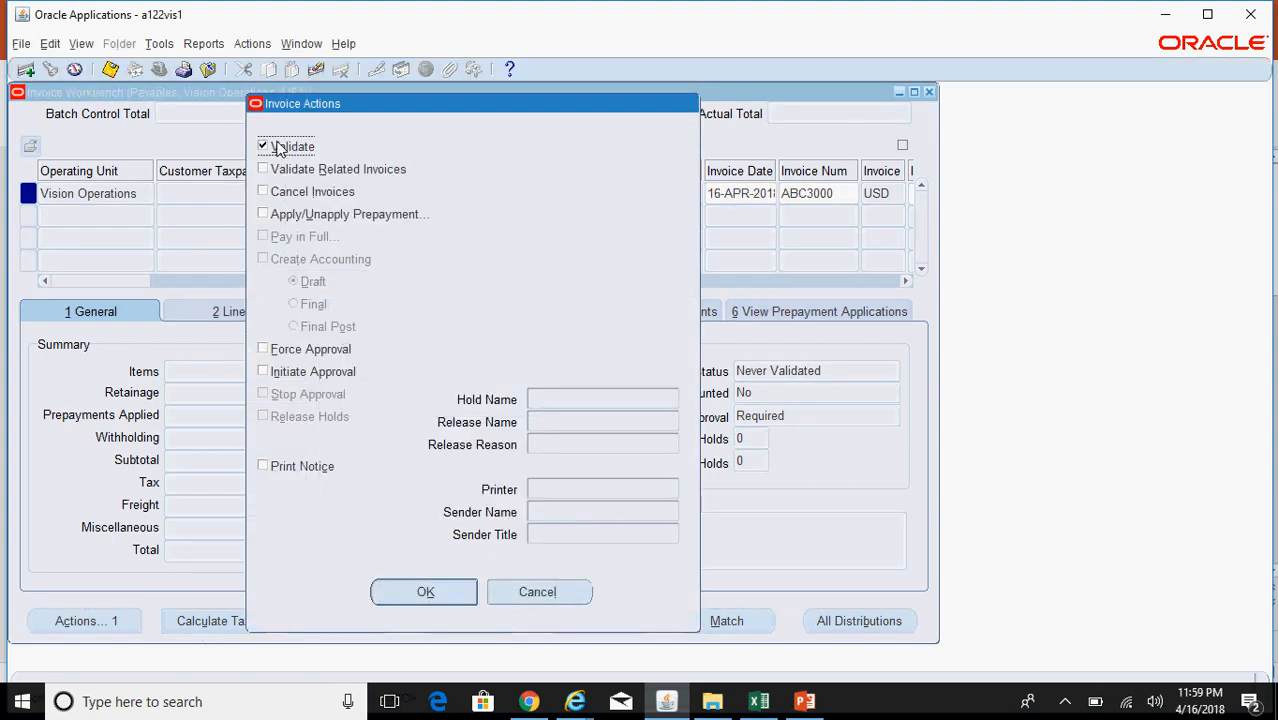
{"action": "left_click", "coordinate": [311, 357]}
{"action": "left_click", "coordinate": [424, 592]}
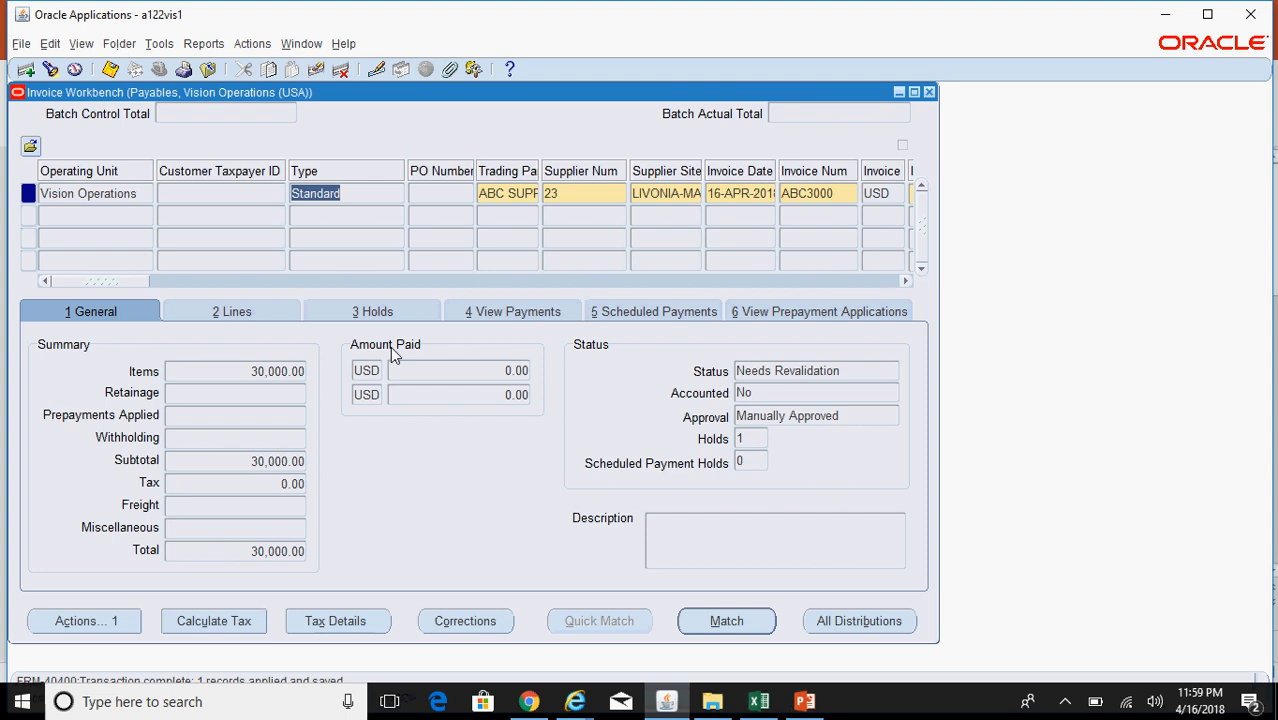
Step: Release the encumbrance hold on invoice ABC3000
{"action": "left_click", "coordinate": [370, 312]}
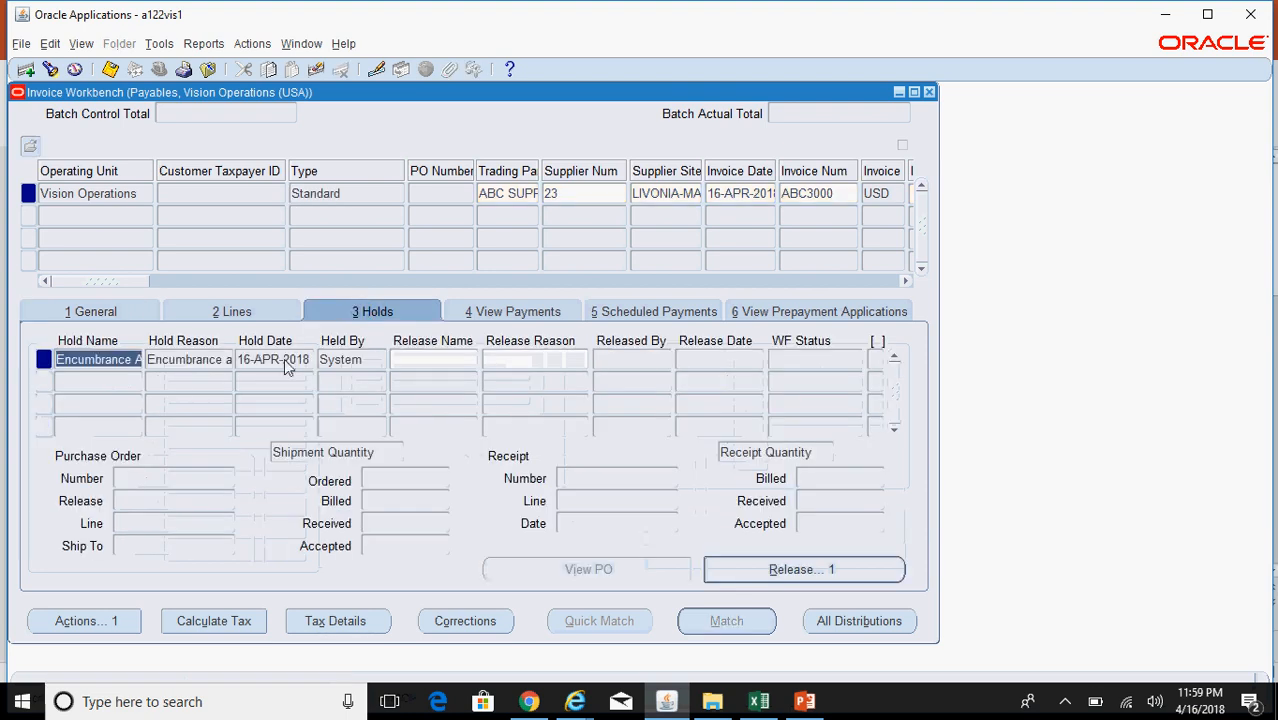
{"action": "left_click", "coordinate": [790, 570]}
{"action": "left_click", "coordinate": [676, 407]}
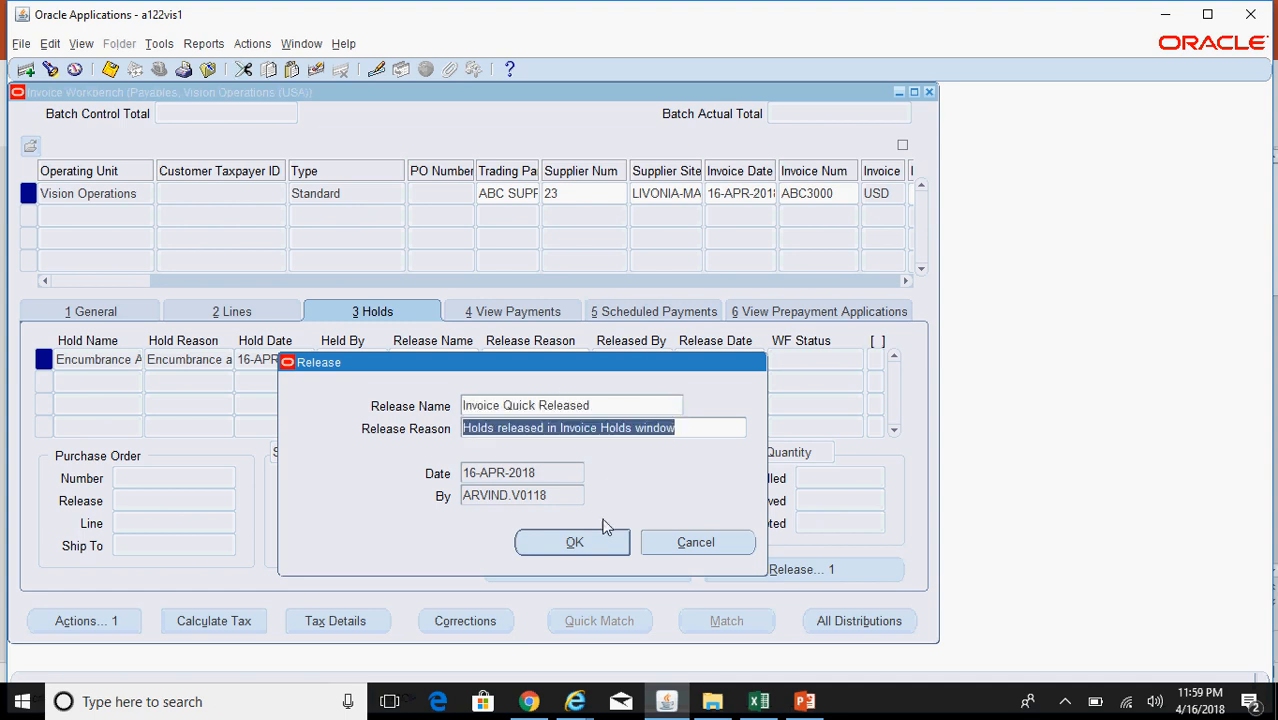
{"action": "left_click", "coordinate": [570, 543]}
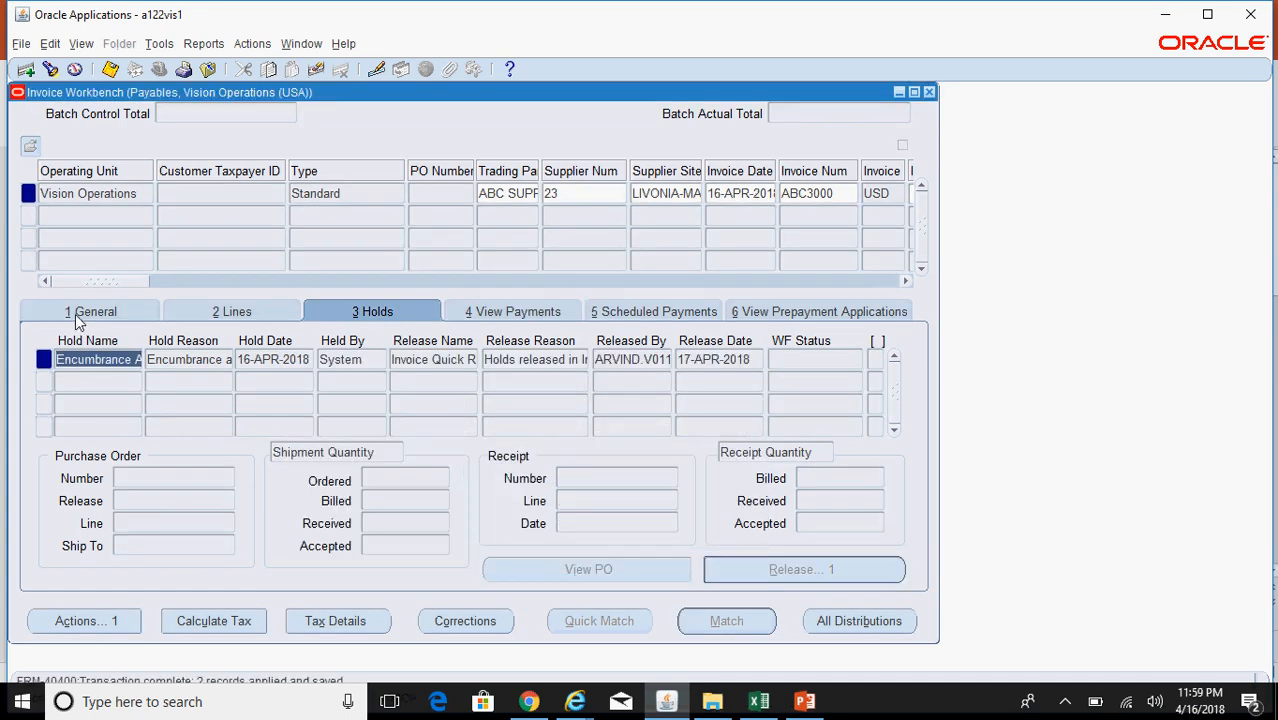
Step: Revalidate invoice ABC3000 and begin a new invoice in the next row
{"action": "left_click", "coordinate": [80, 312]}
{"action": "left_click", "coordinate": [138, 621]}
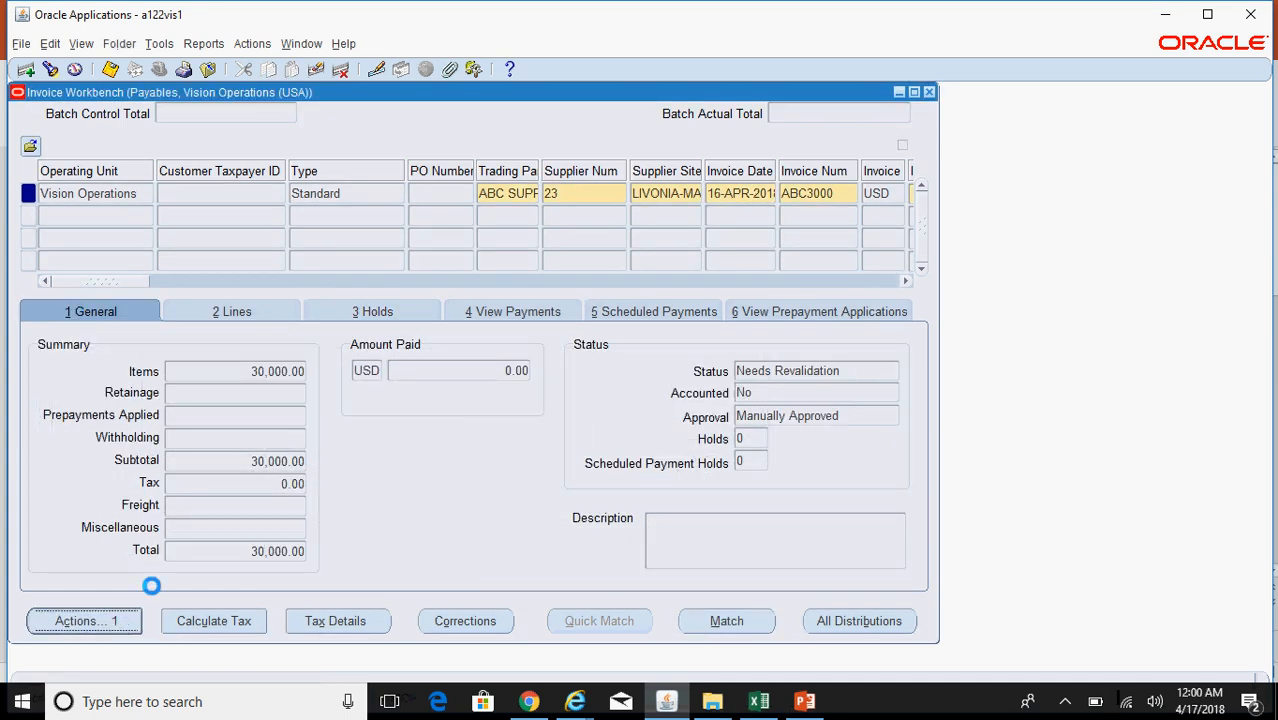
{"action": "left_click", "coordinate": [284, 148]}
{"action": "left_click", "coordinate": [450, 598]}
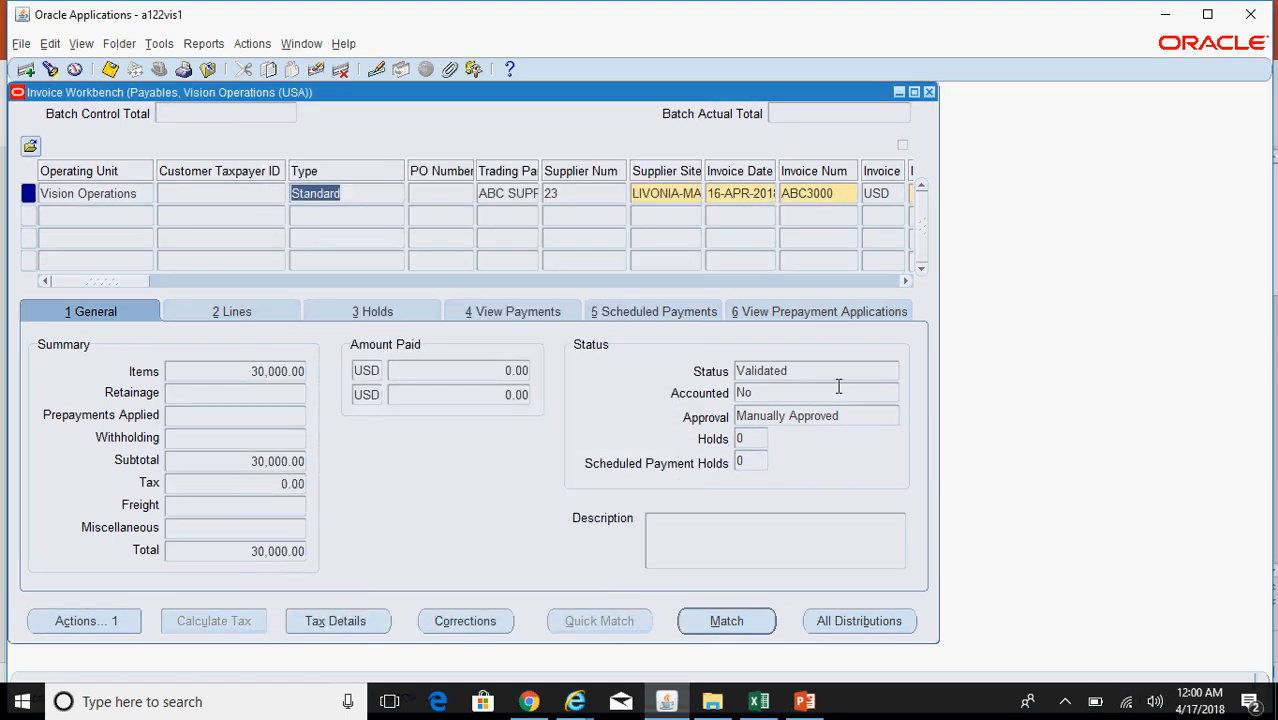
{"action": "left_click", "coordinate": [350, 213]}
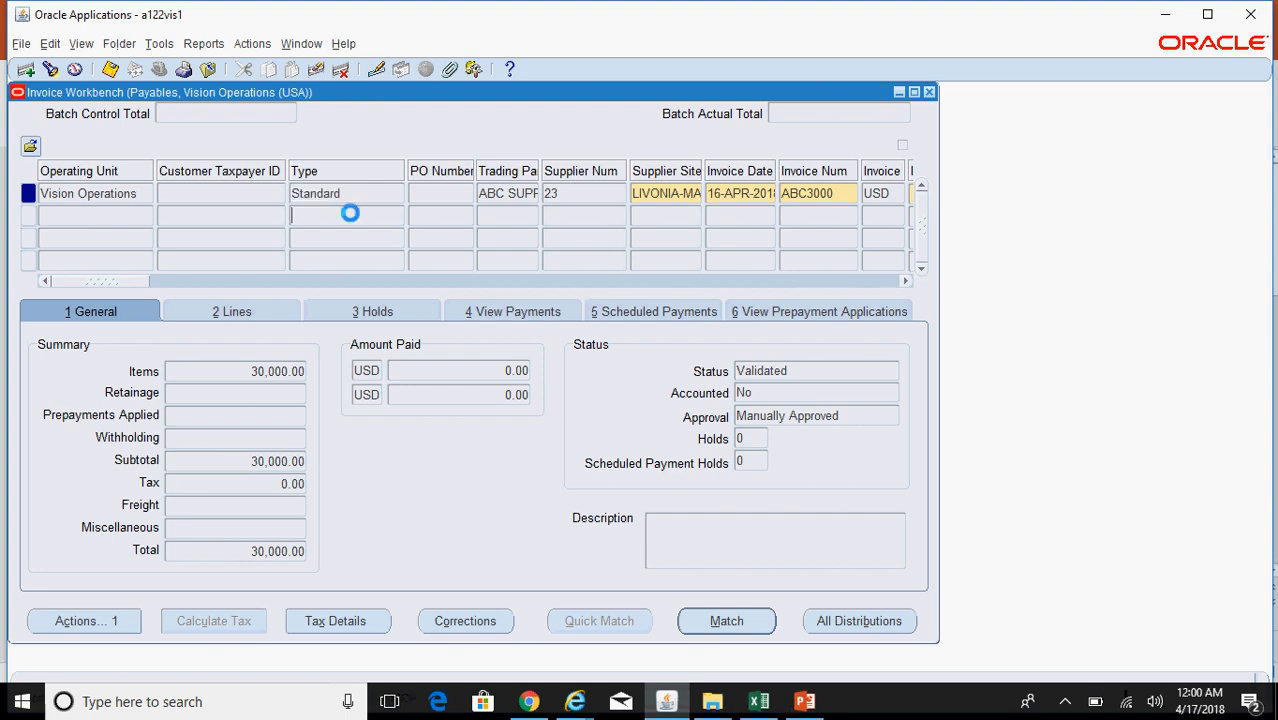
Step: Enter a second ABC SUPPLIER invoice, number ABC3001, for 40,000
{"action": "left_click", "coordinate": [504, 215]}
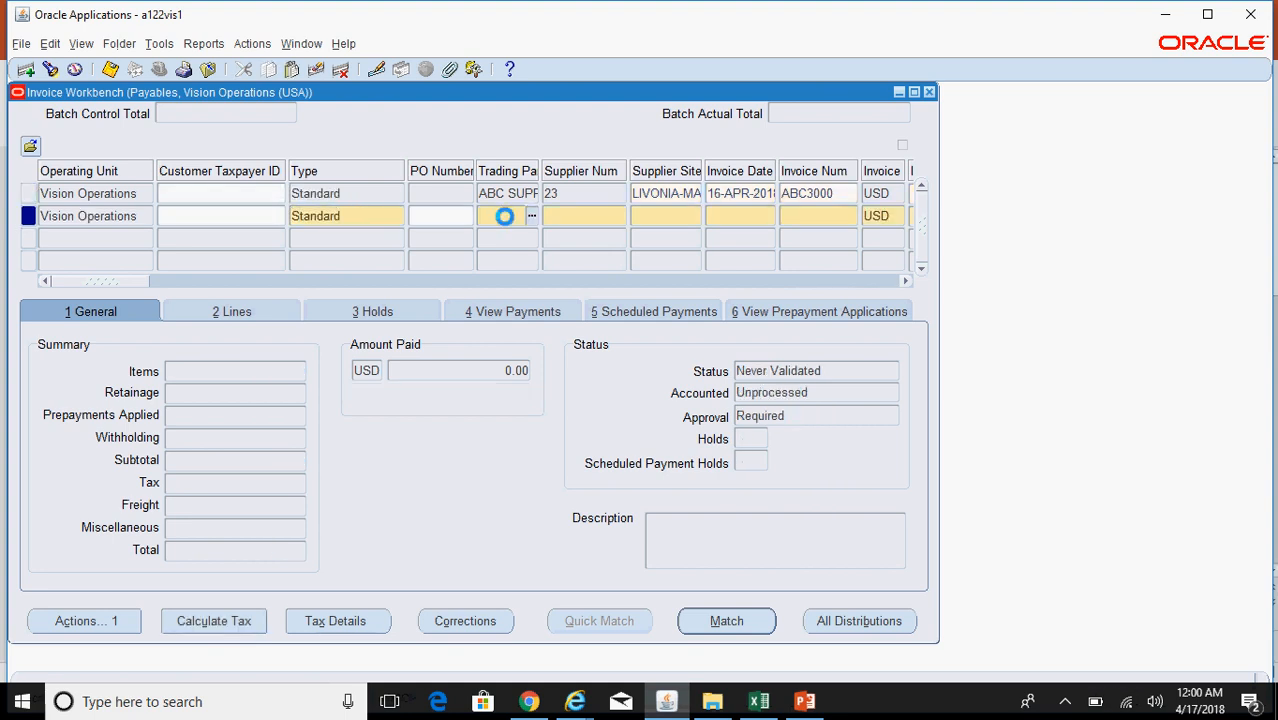
{"action": "type", "text": "ABC"}
{"action": "key", "text": "Tab"}
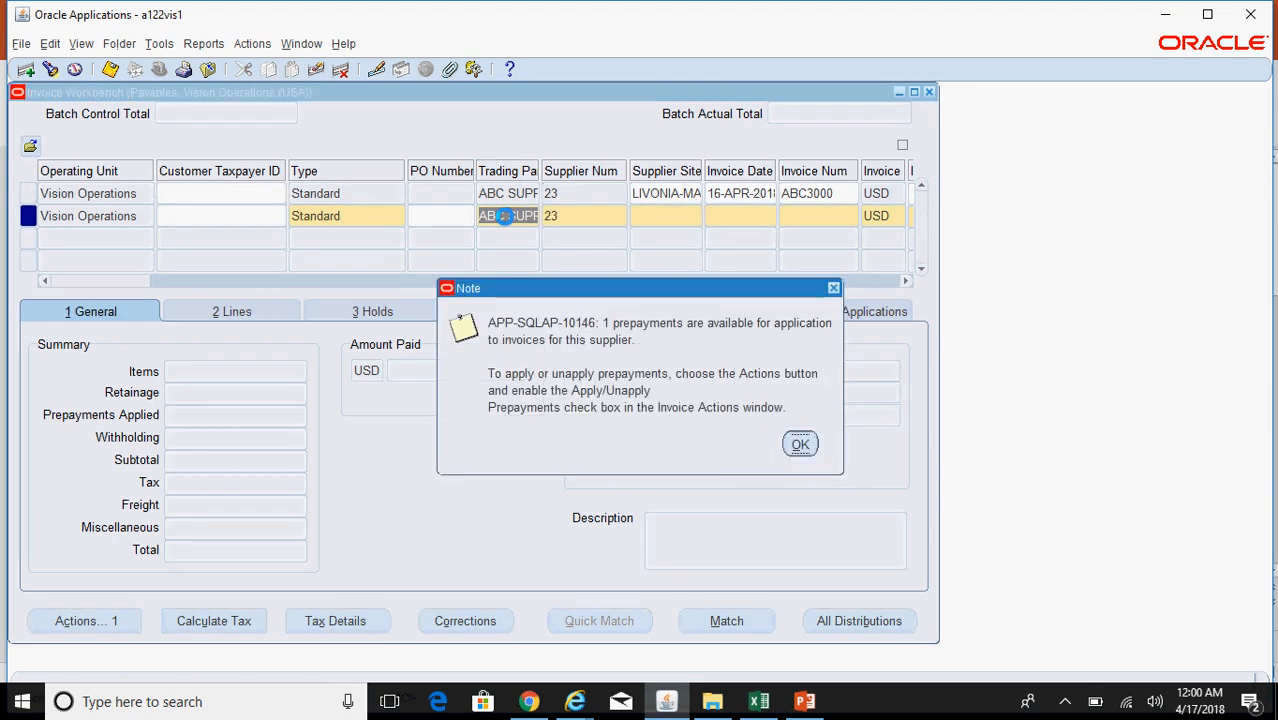
{"action": "key", "text": "Return"}
{"action": "key", "text": "Tab"}
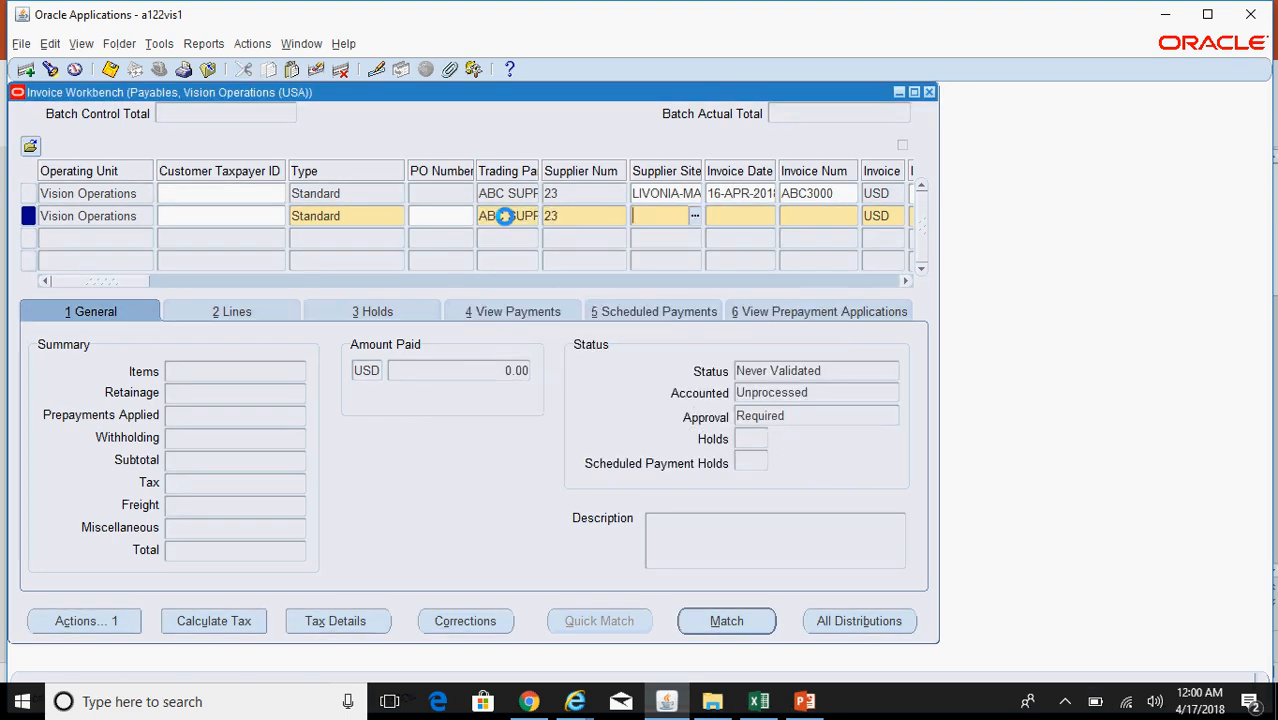
{"action": "key", "text": "Tab"}
{"action": "key", "text": "Tab"}
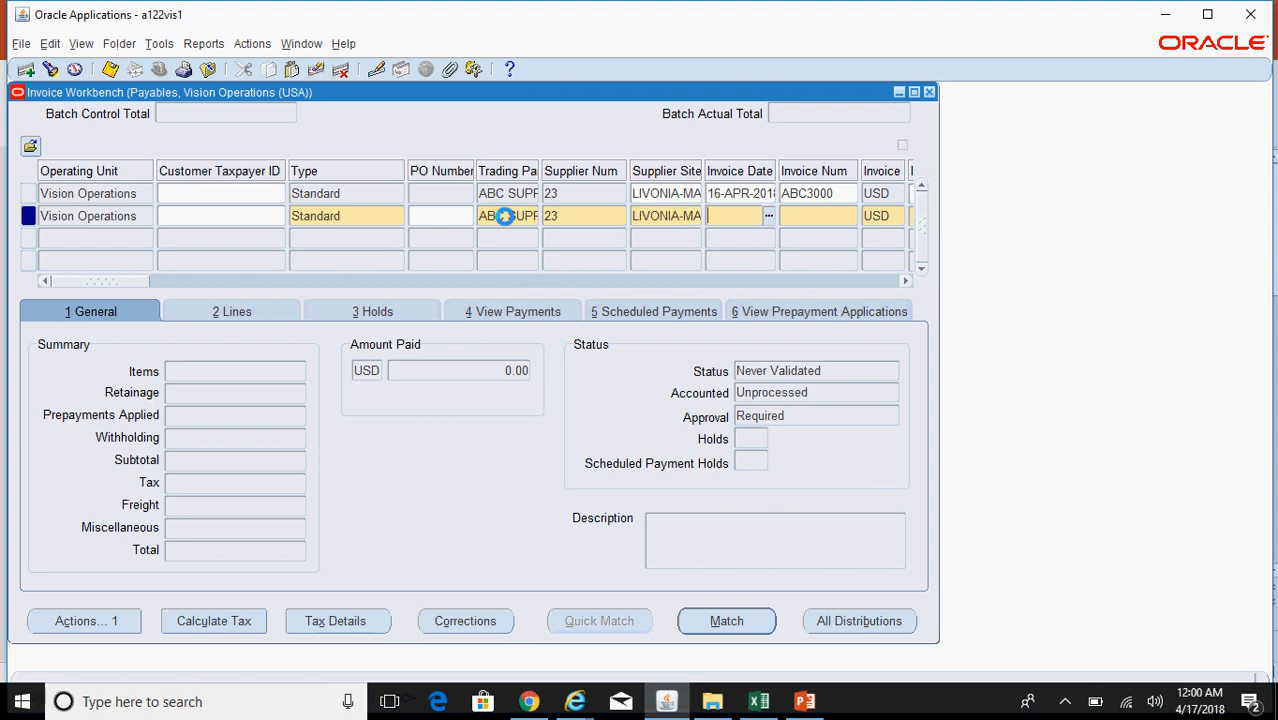
{"action": "type", "text": "ABC3001"}
{"action": "key", "text": "Tab"}
{"action": "key", "text": "Tab"}
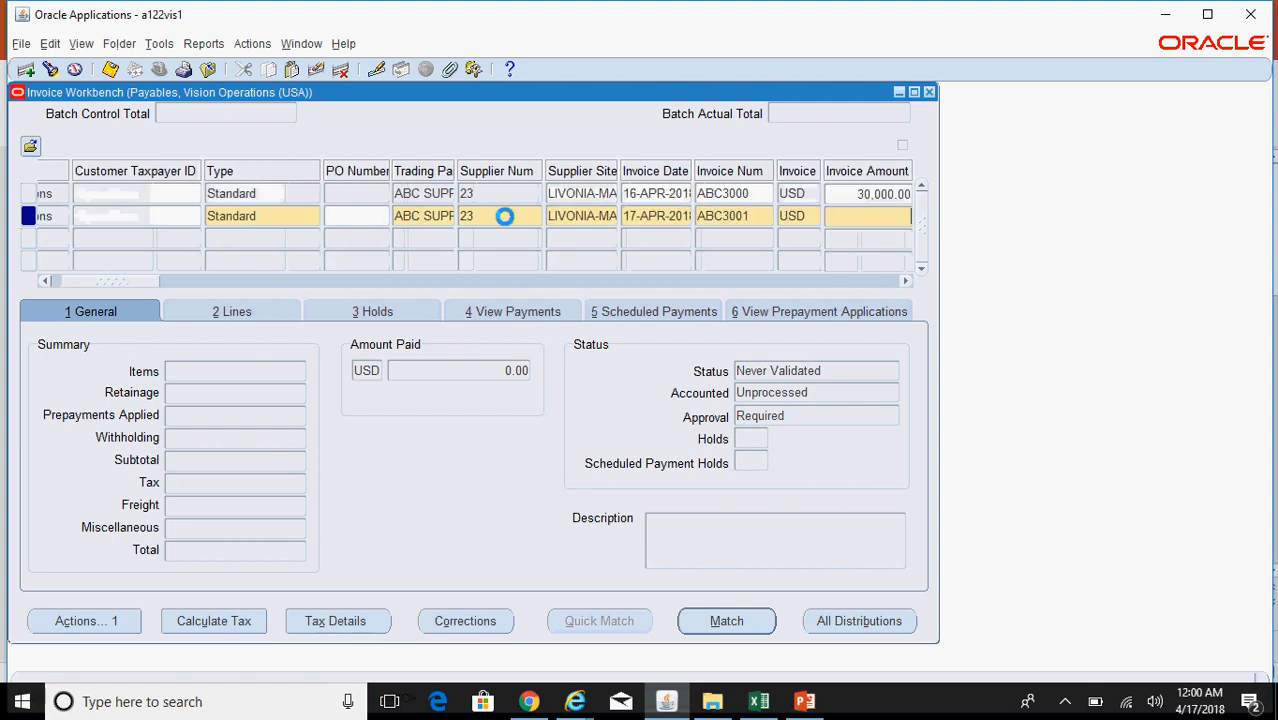
{"action": "type", "text": "40,000"}
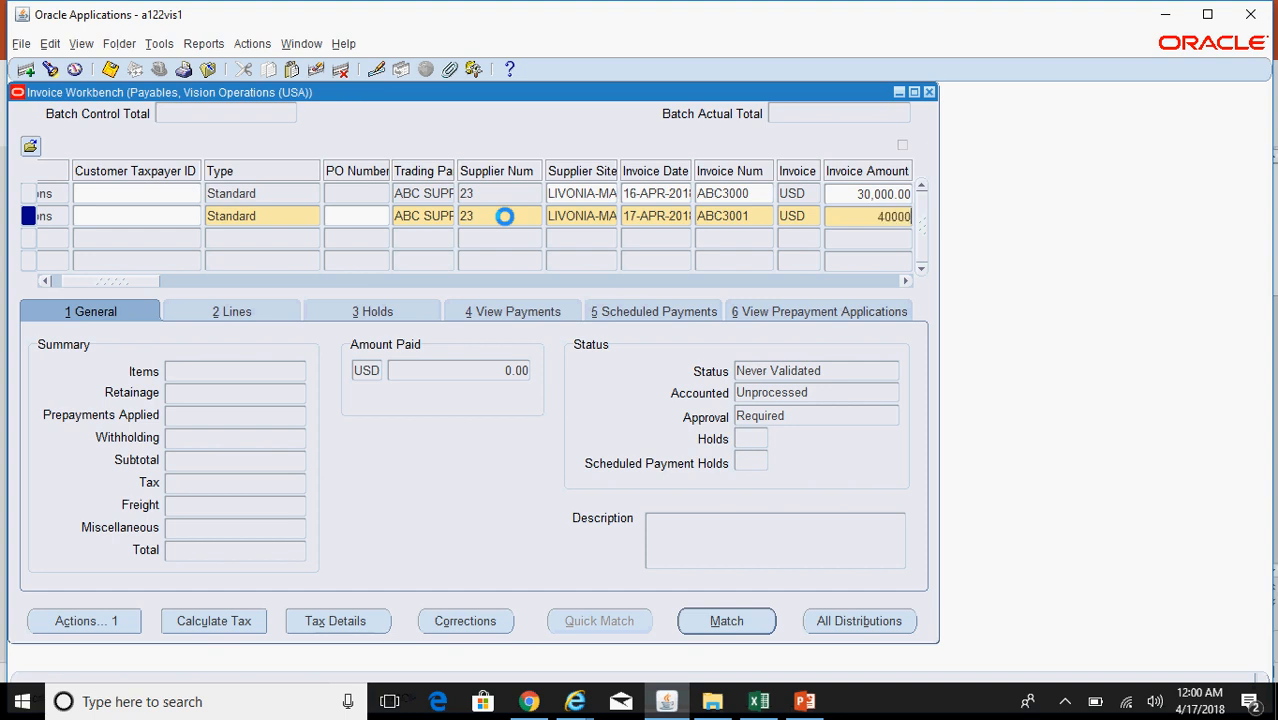
{"action": "key", "text": "Tab"}
Step: Replace the second invoice's 45 Net terms with Immediate
{"action": "left_click_drag", "start_coordinate": [127, 286], "coordinate": [495, 318]}
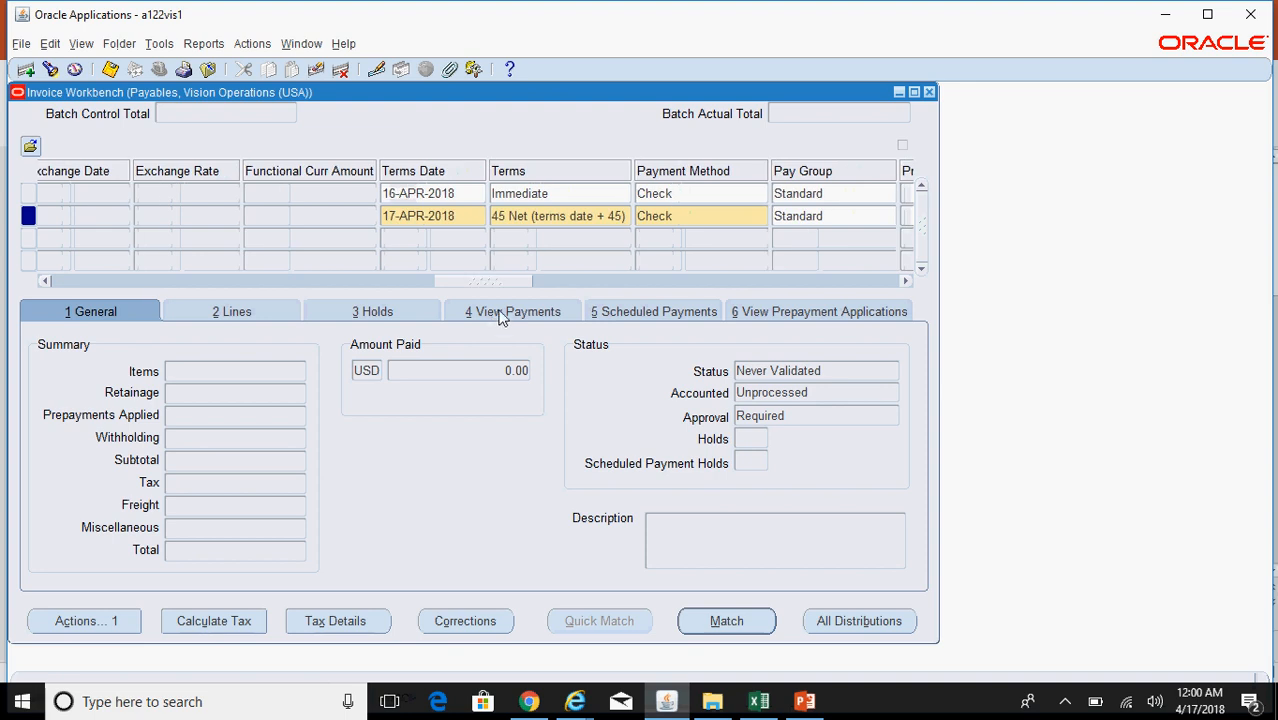
{"action": "left_click", "coordinate": [605, 216]}
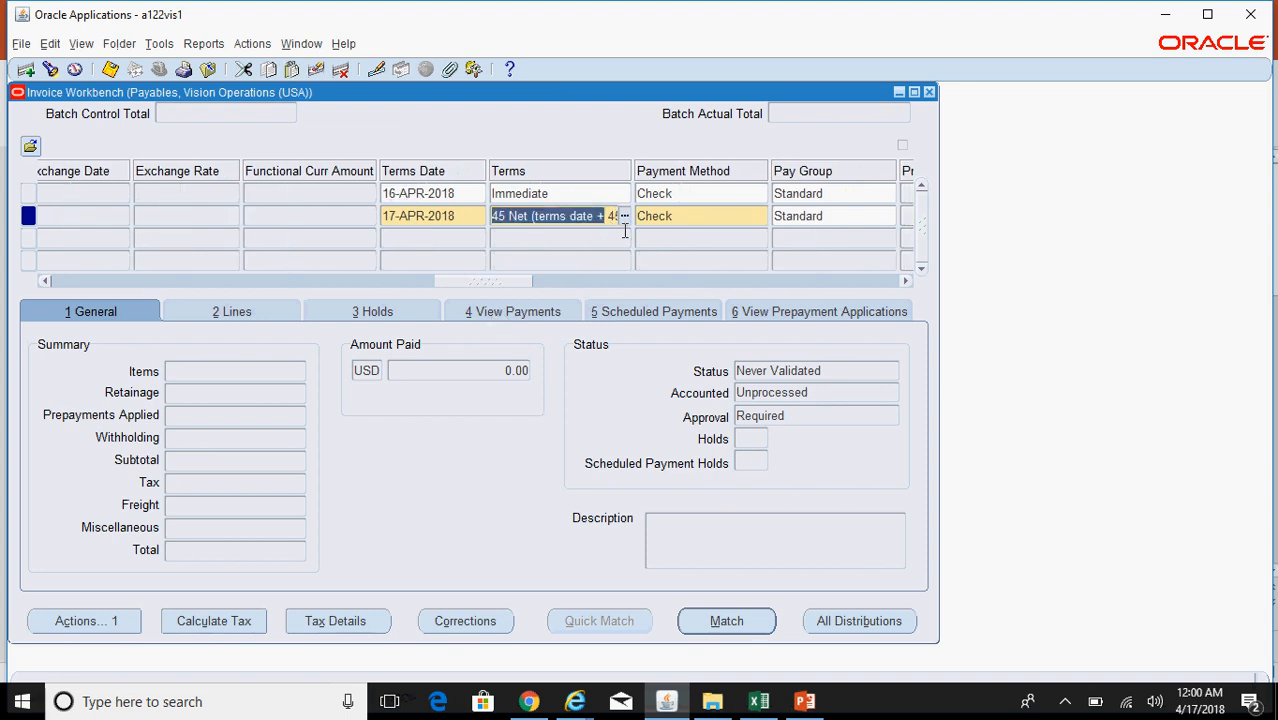
{"action": "key", "text": "Delete"}
{"action": "key", "text": "Delete"}
{"action": "key", "text": "Delete"}
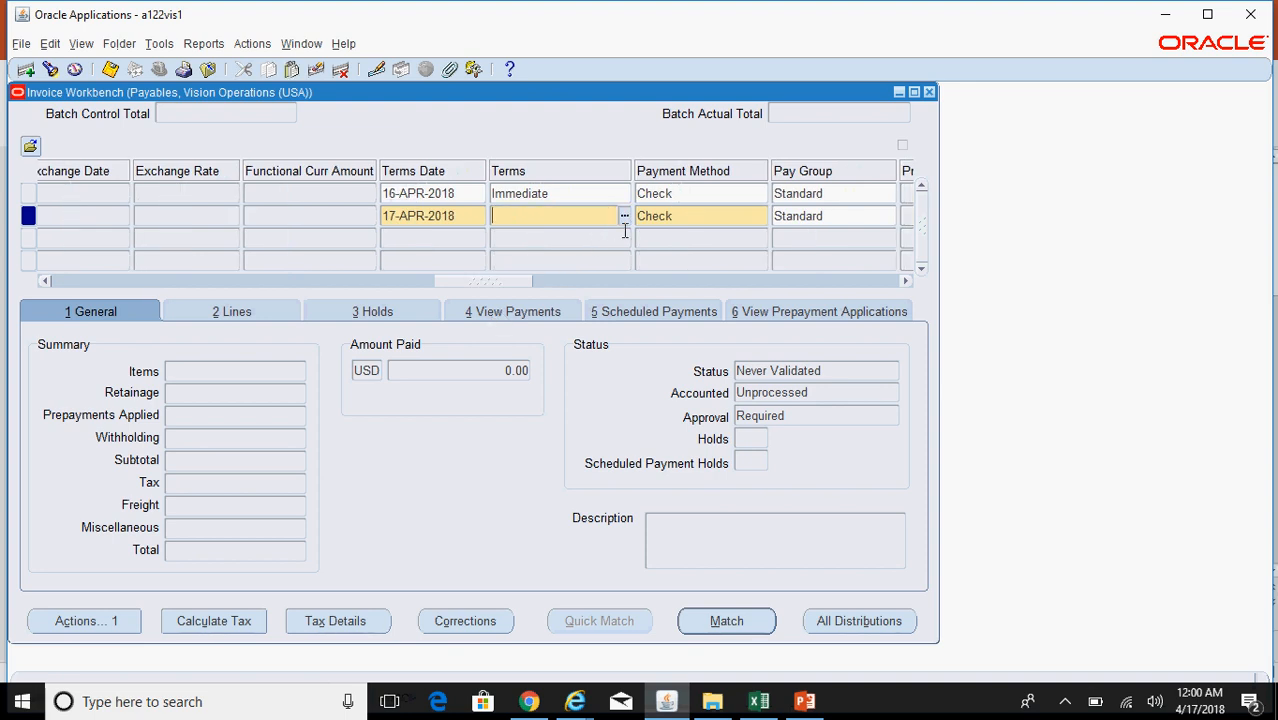
{"action": "type", "text": "Immediate"}
{"action": "key", "text": "Tab"}
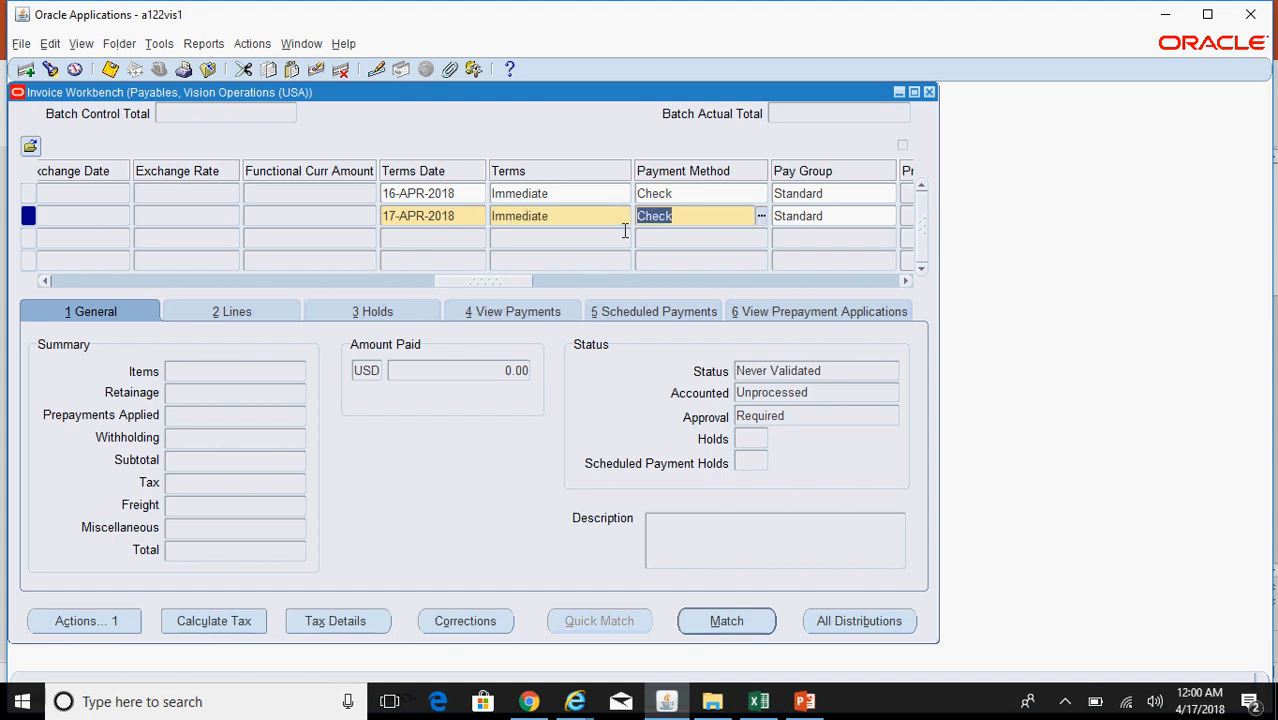
{"action": "left_click", "coordinate": [188, 311]}
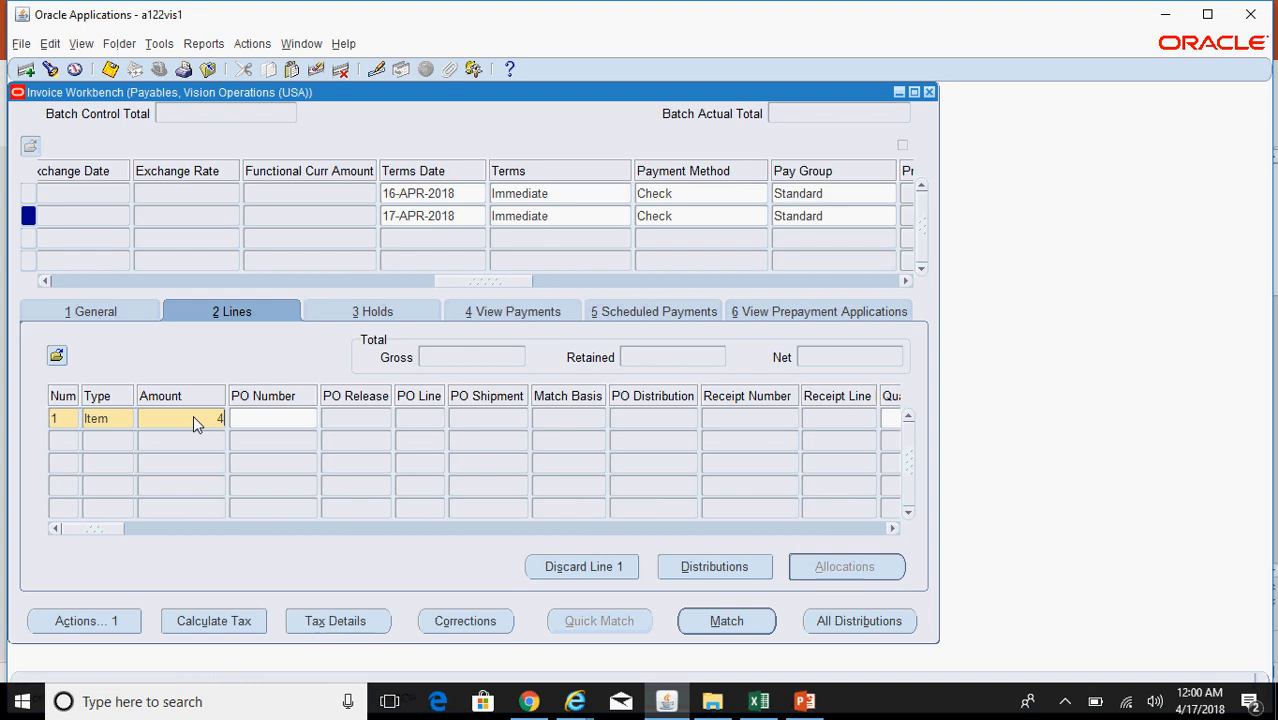
{"action": "left_click", "coordinate": [738, 570]}
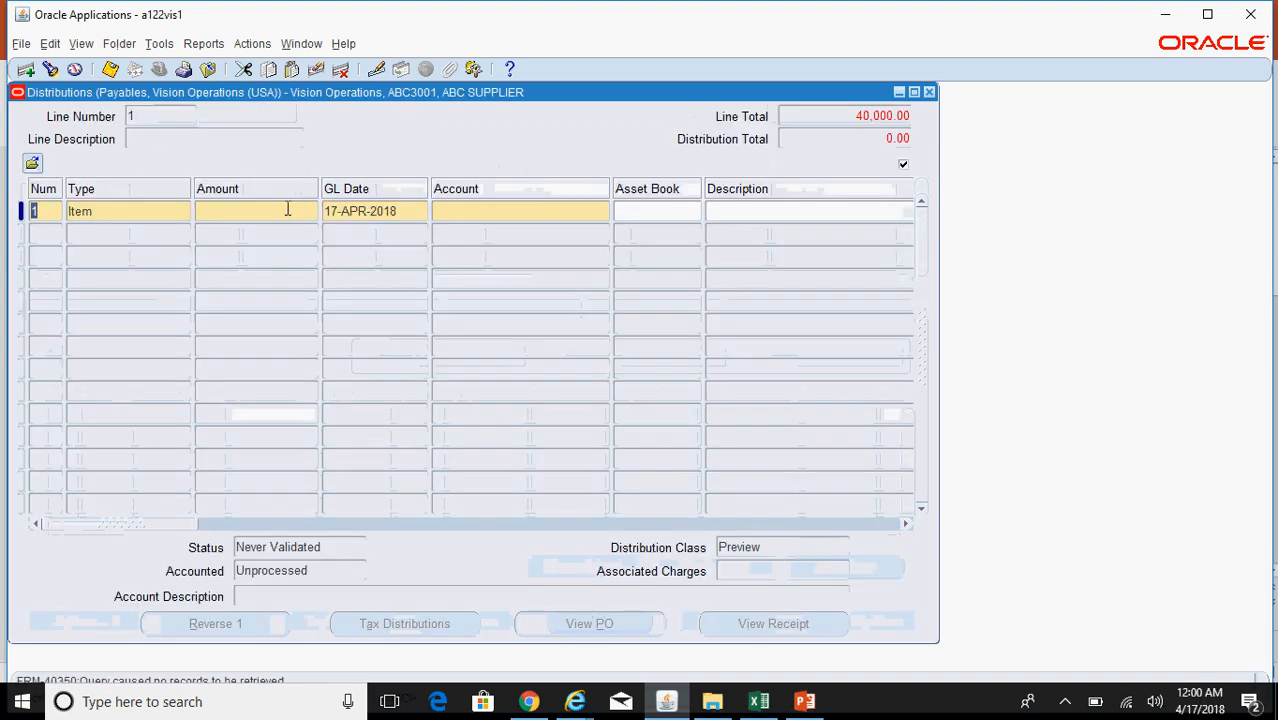
{"action": "left_click", "coordinate": [286, 208]}
{"action": "type", "text": "40,000"}
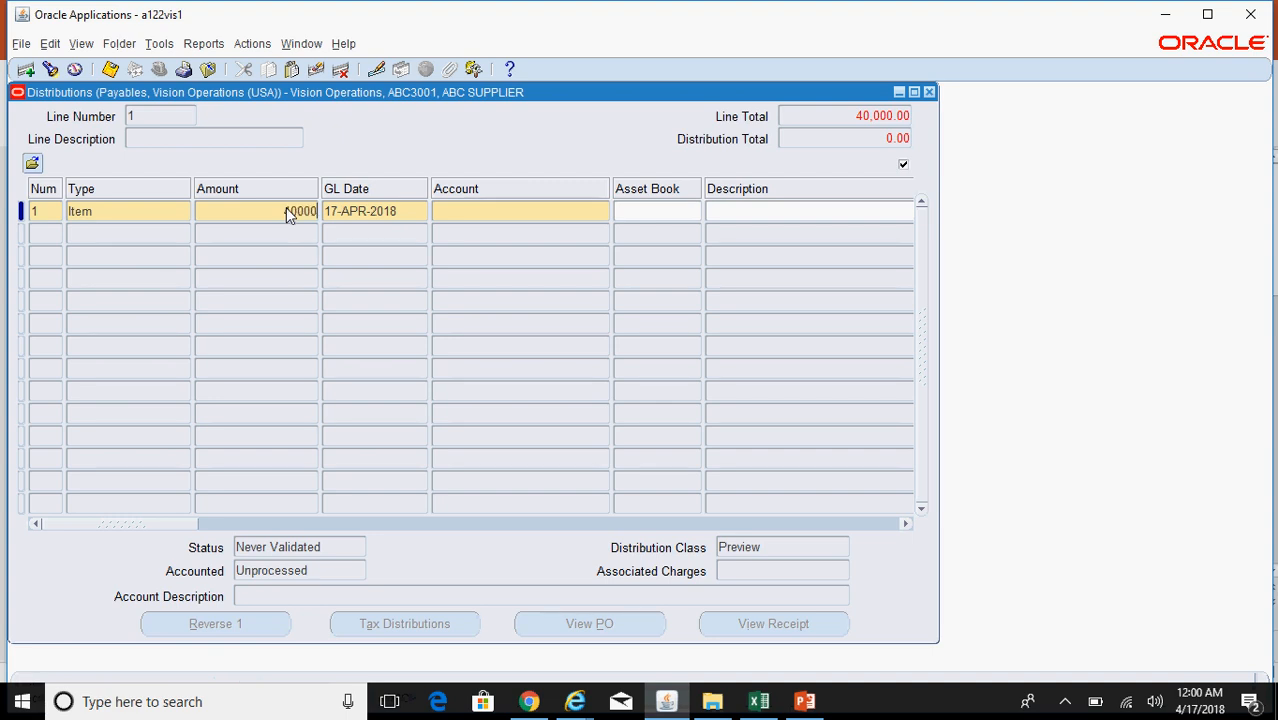
{"action": "left_click", "coordinate": [460, 210]}
{"action": "left_click", "coordinate": [603, 211]}
{"action": "type", "text": "000"}
{"action": "key", "text": "Tab"}
{"action": "type", "text": "555"}
{"action": "key", "text": "Tab"}
{"action": "key", "text": "Return"}
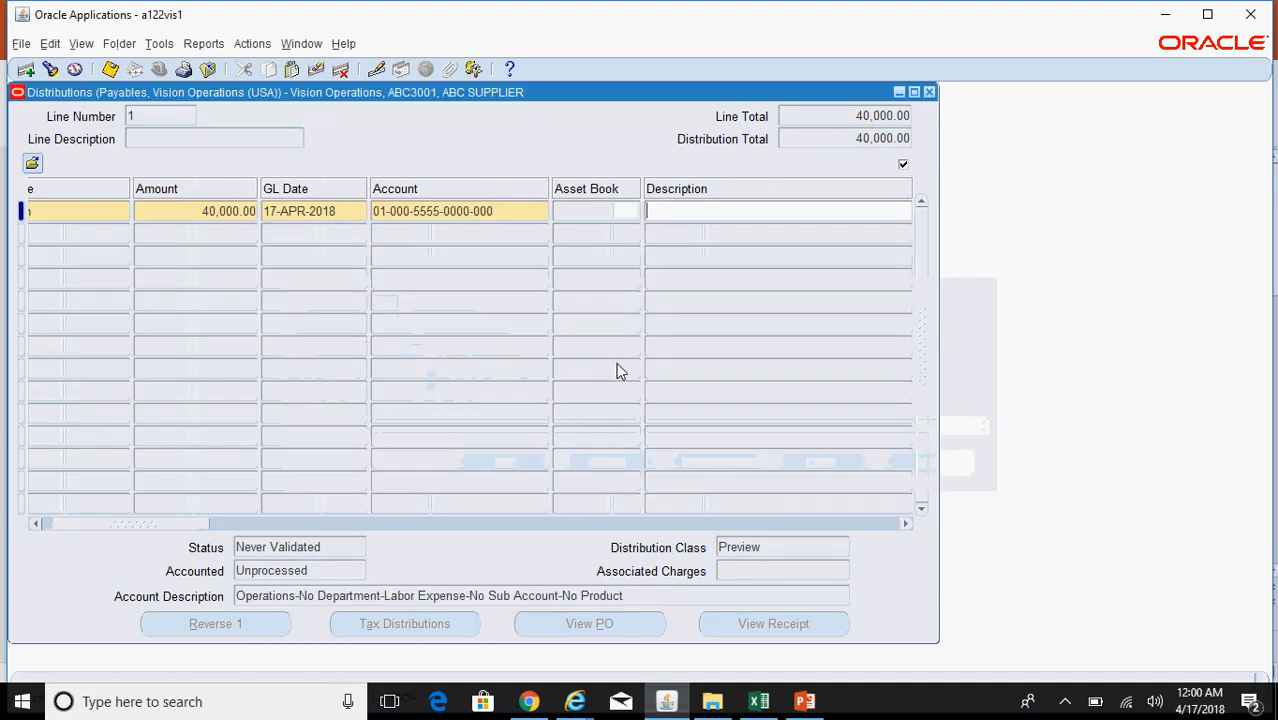
{"action": "key", "text": "ctrl+s"}
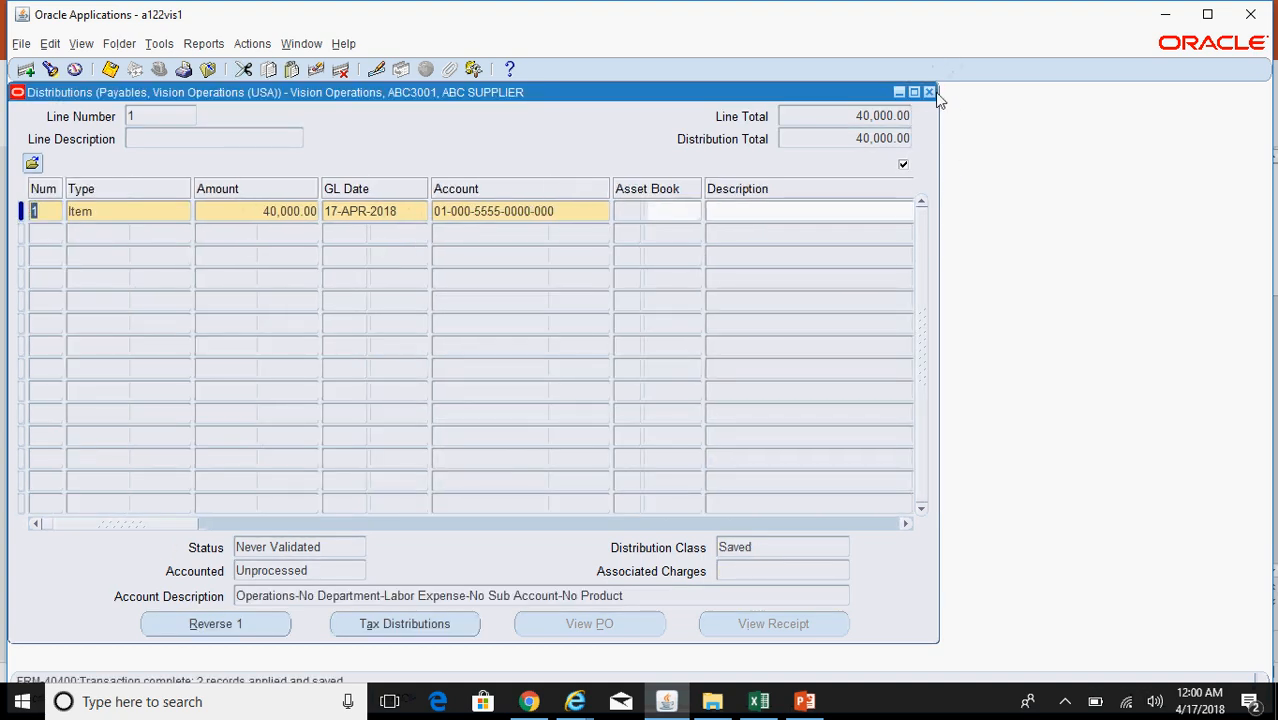
{"action": "left_click", "coordinate": [929, 92]}
{"action": "left_click", "coordinate": [96, 313]}
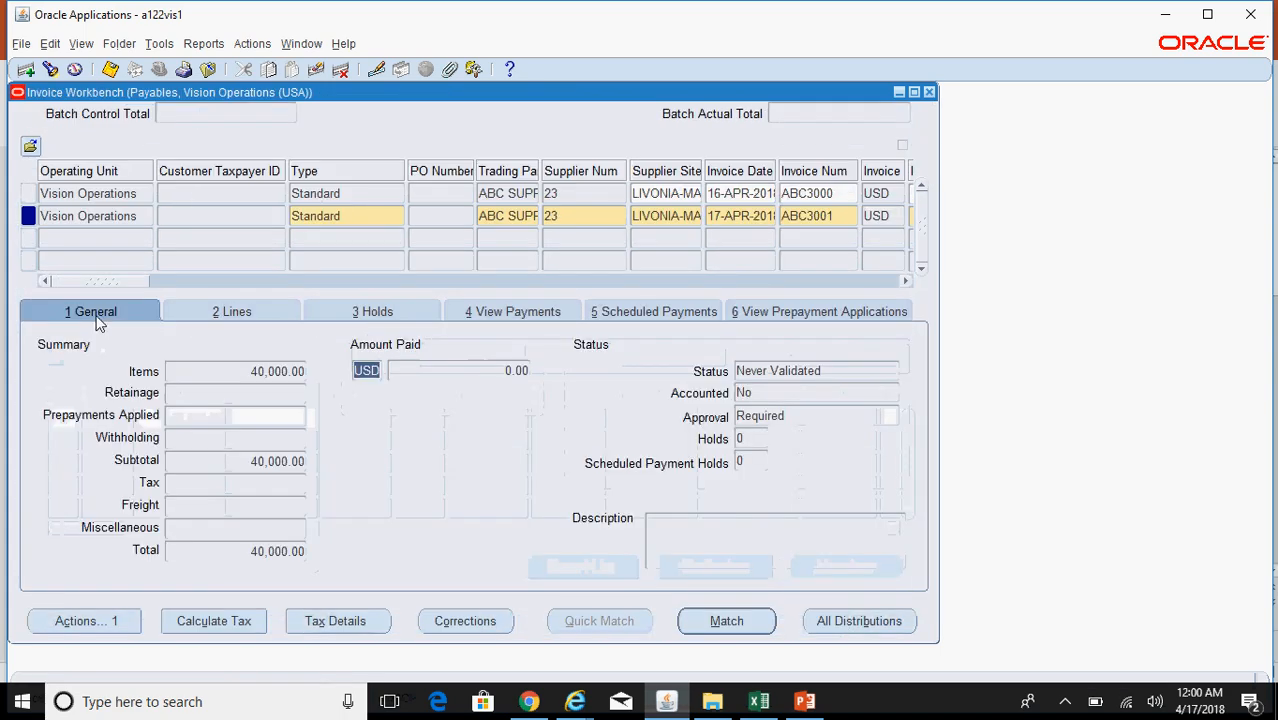
Step: Validate invoice ABC3001 with Force Approval
{"action": "left_click", "coordinate": [110, 618]}
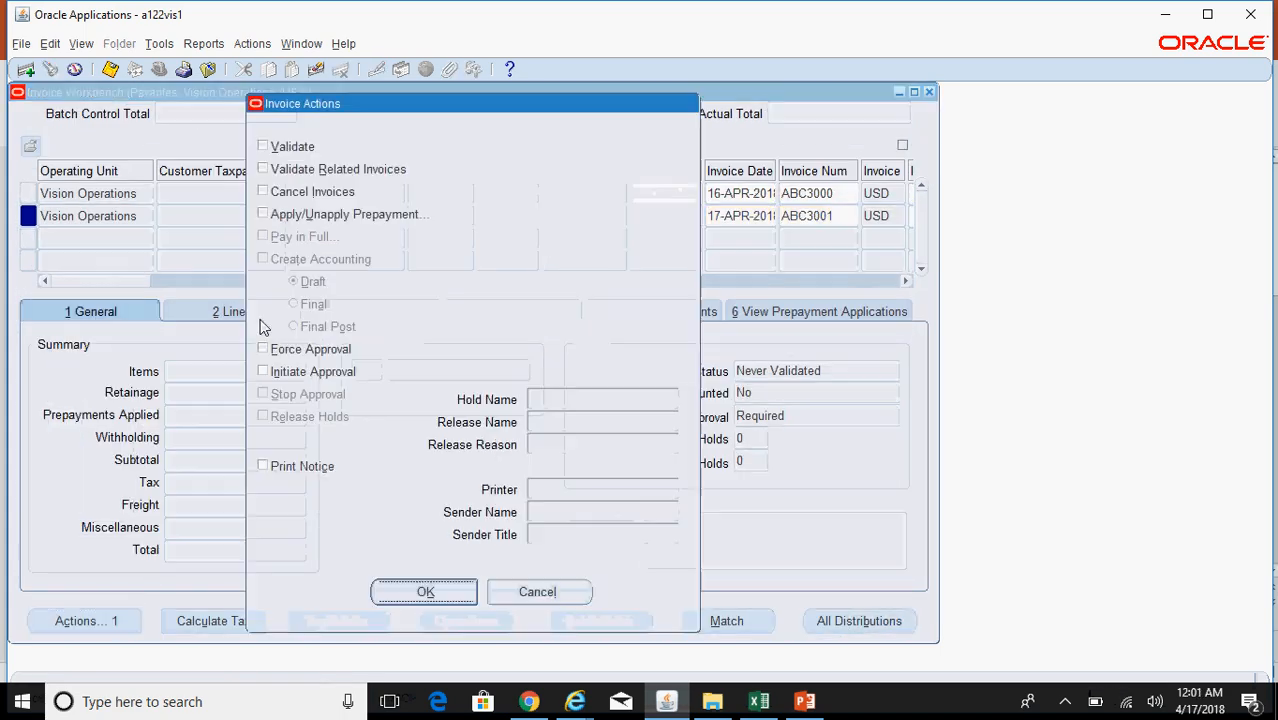
{"action": "left_click", "coordinate": [285, 150]}
{"action": "left_click", "coordinate": [312, 355]}
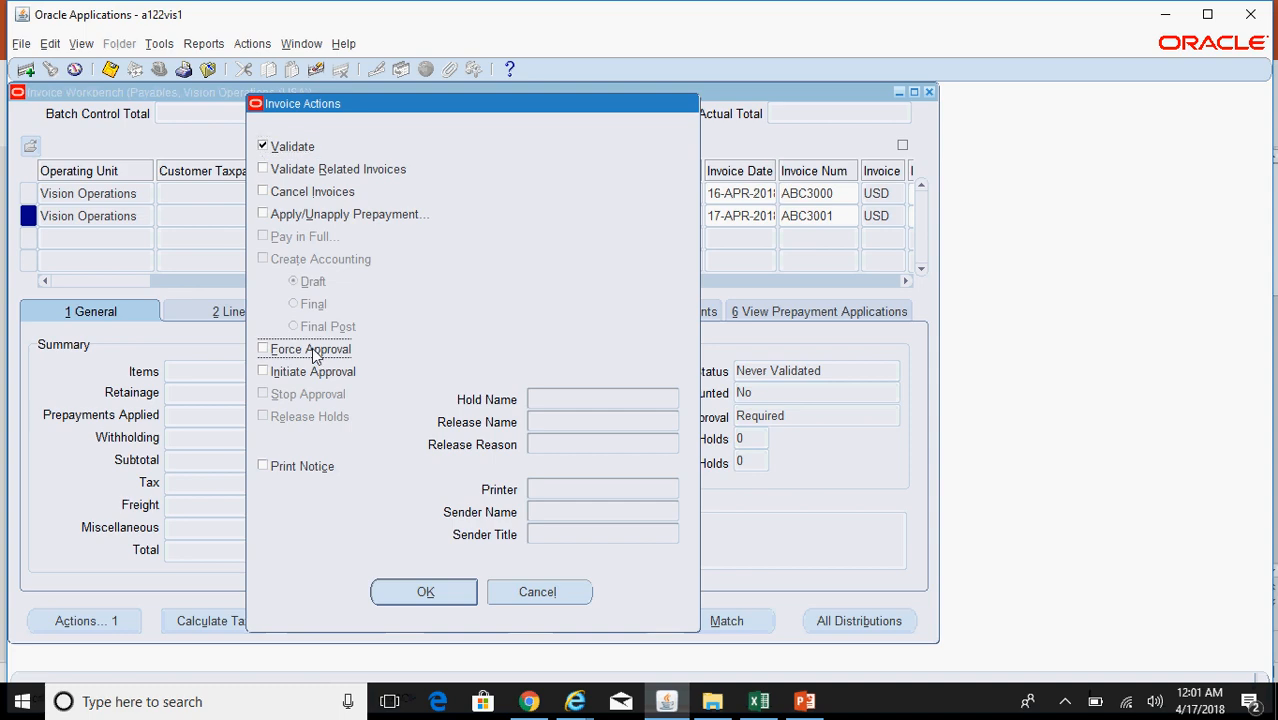
{"action": "left_click", "coordinate": [425, 593]}
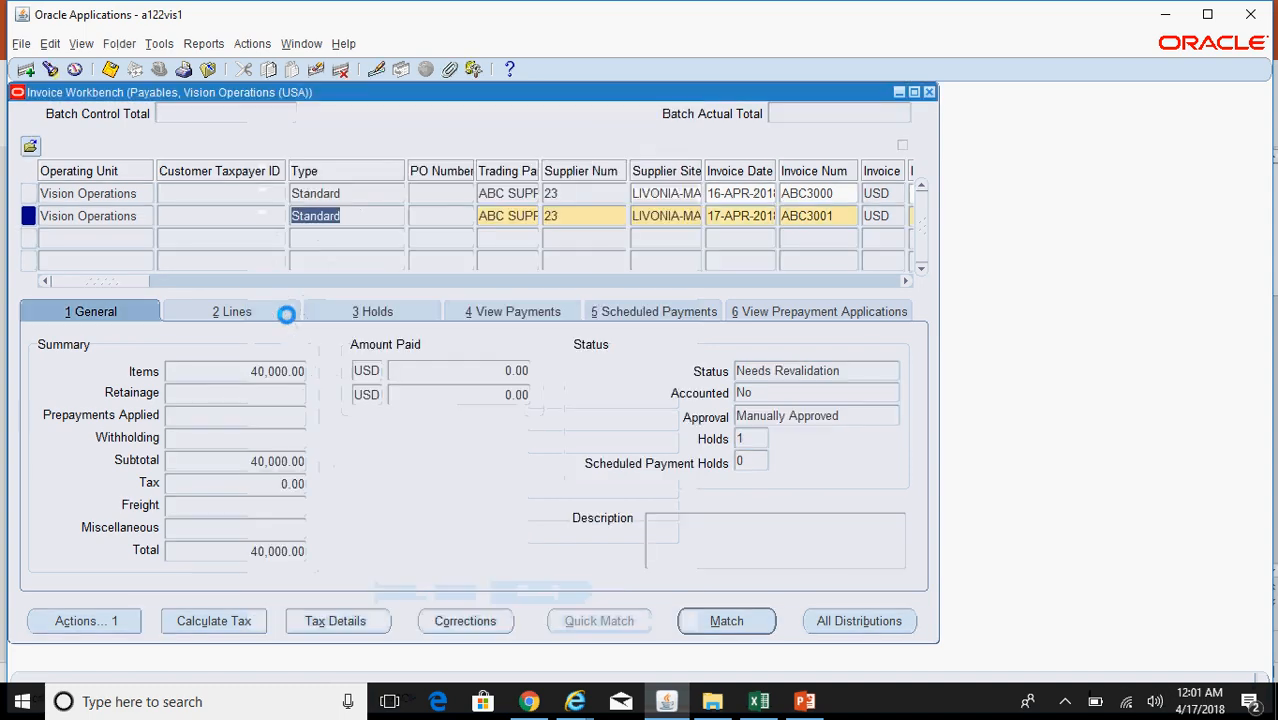
Step: Release ABC3001's encumbrance hold with release name Invoice Quick Released
{"action": "left_click", "coordinate": [366, 313]}
{"action": "left_click", "coordinate": [775, 569]}
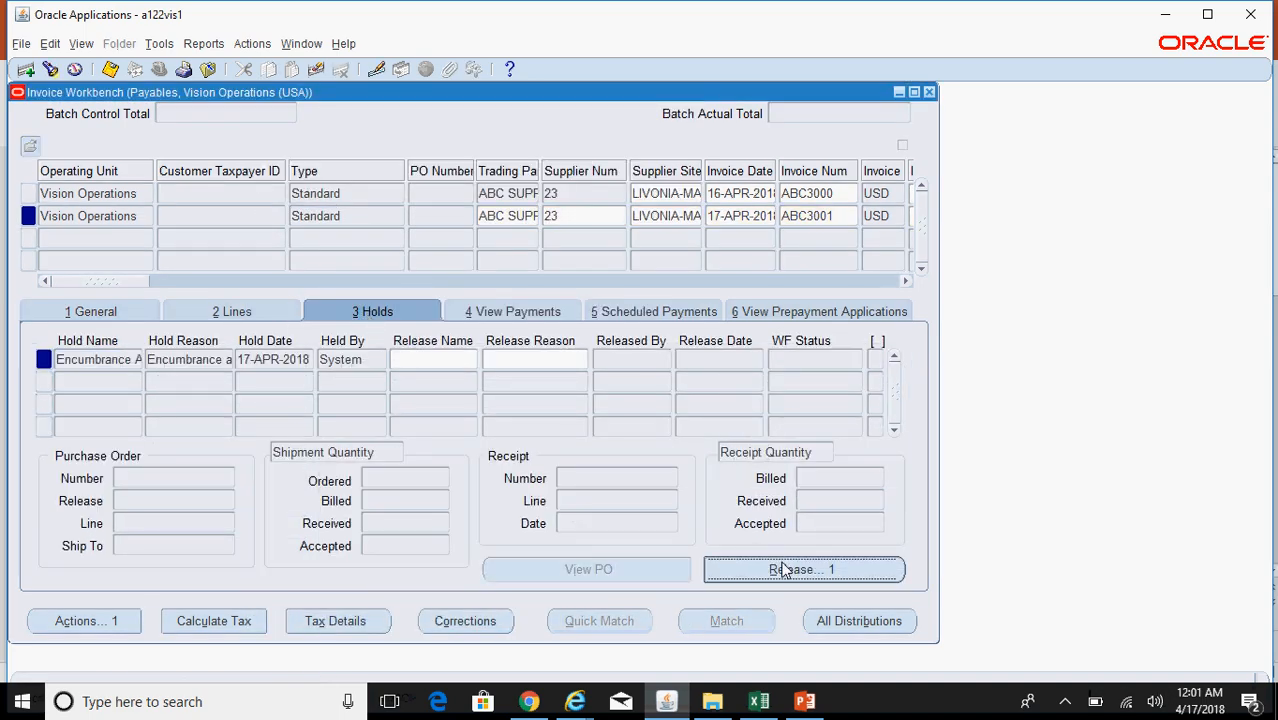
{"action": "left_click", "coordinate": [677, 405]}
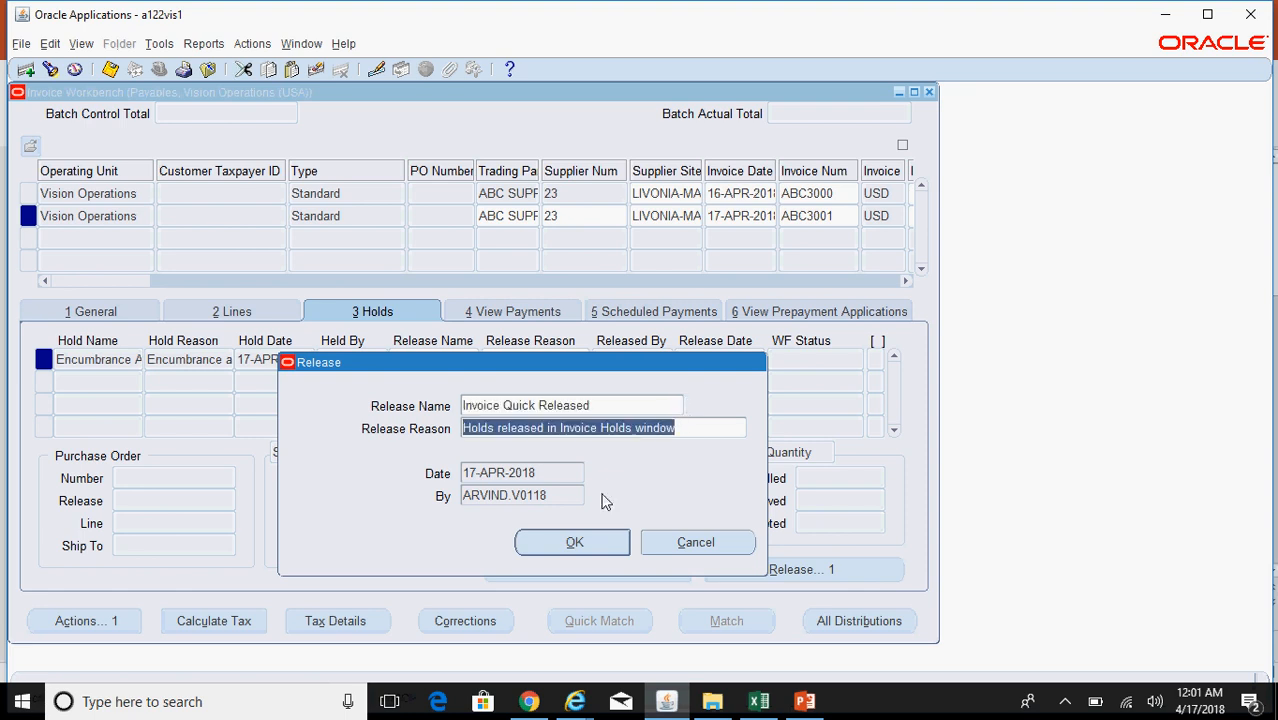
{"action": "left_click", "coordinate": [575, 543]}
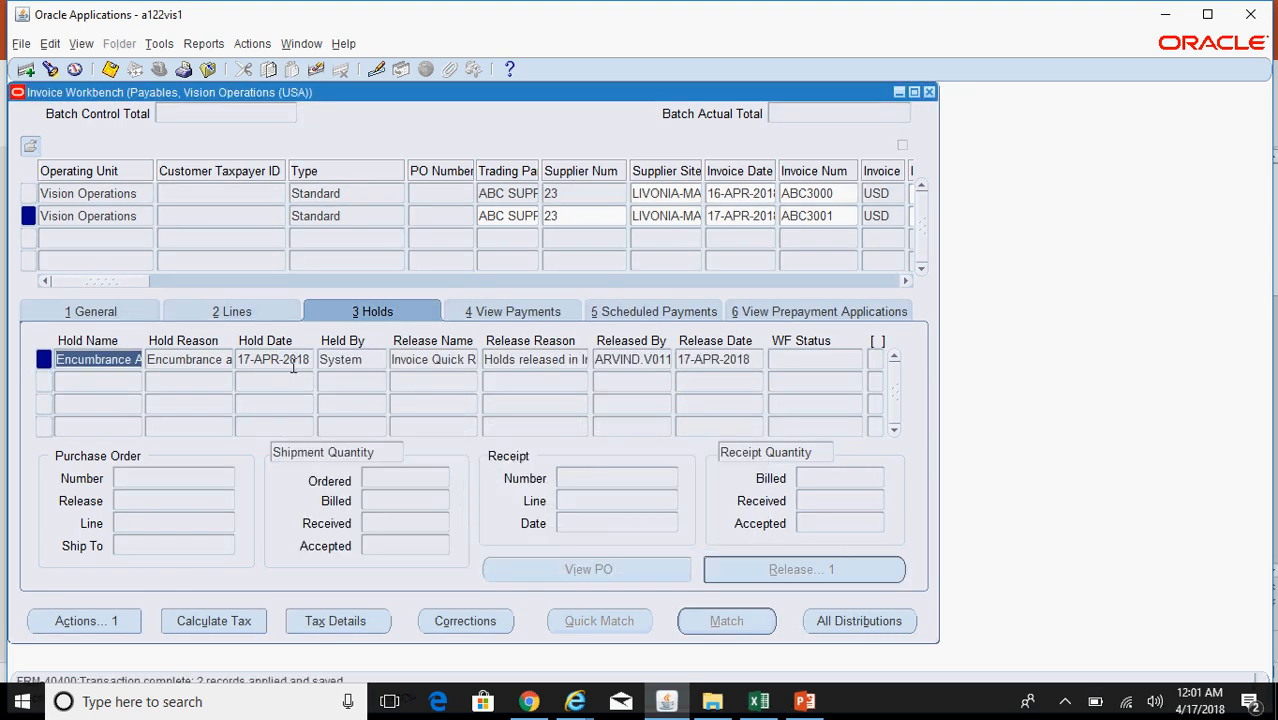
Step: Revalidate invoice ABC3001
{"action": "left_click", "coordinate": [105, 312]}
{"action": "left_click", "coordinate": [90, 621]}
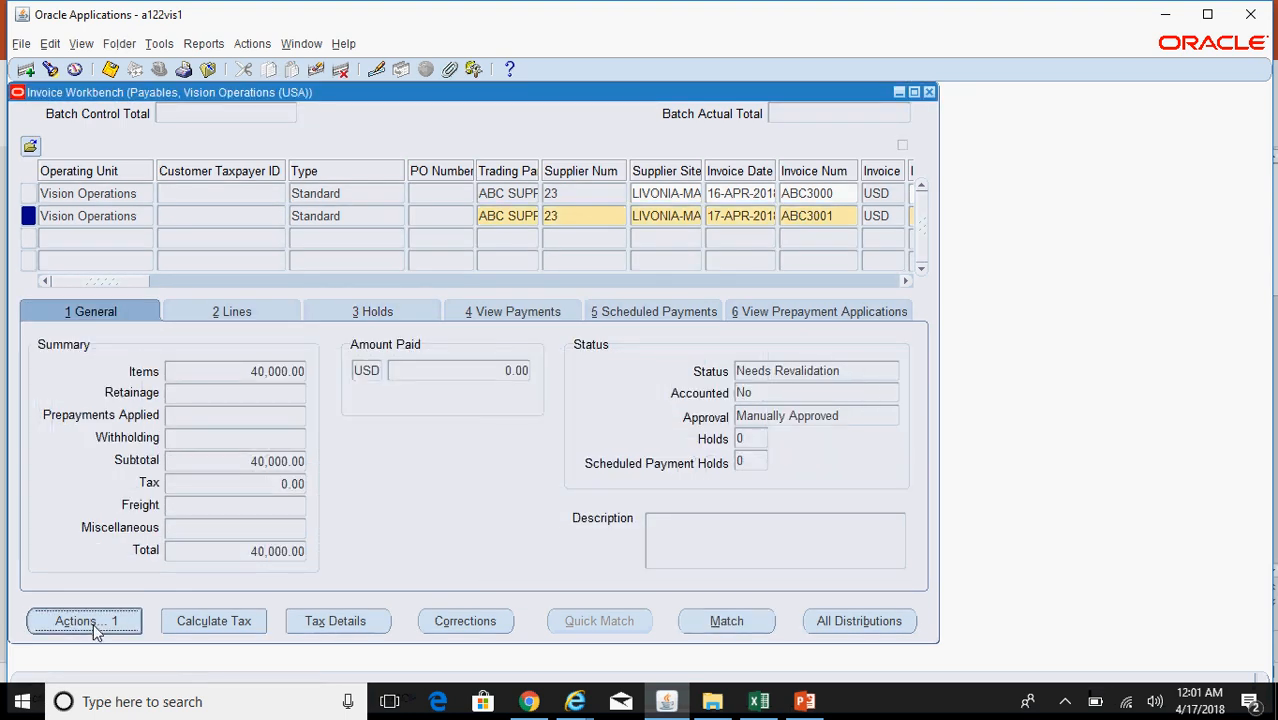
{"action": "left_click", "coordinate": [287, 147]}
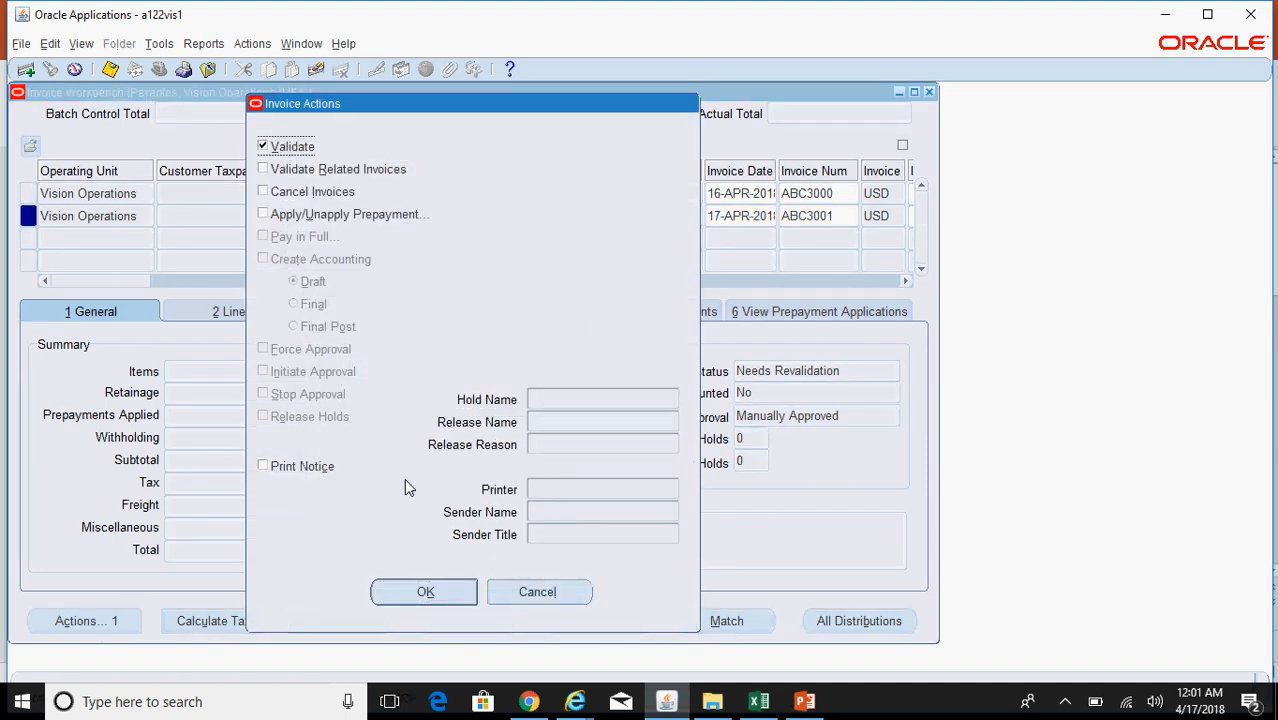
{"action": "left_click", "coordinate": [425, 592]}
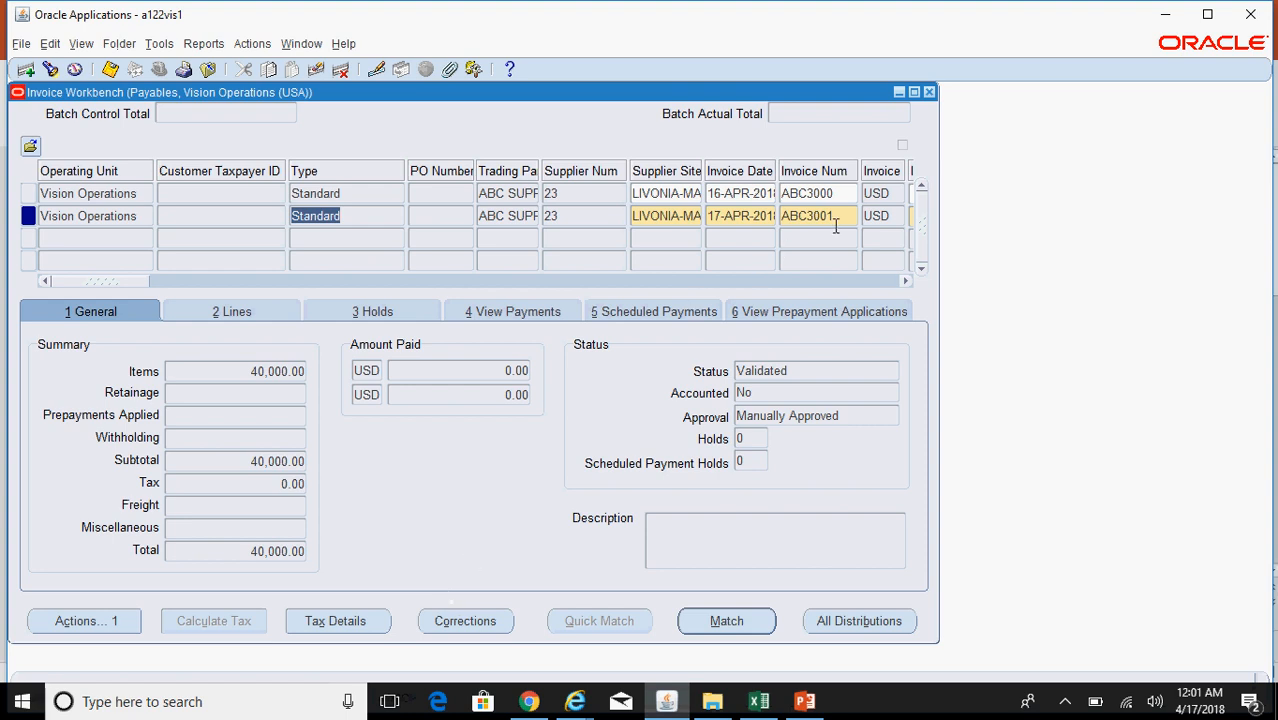
Step: Check that ABC3000 and ABC3001 both show Validated, widening the Trading Partner column
{"action": "left_click", "coordinate": [836, 194]}
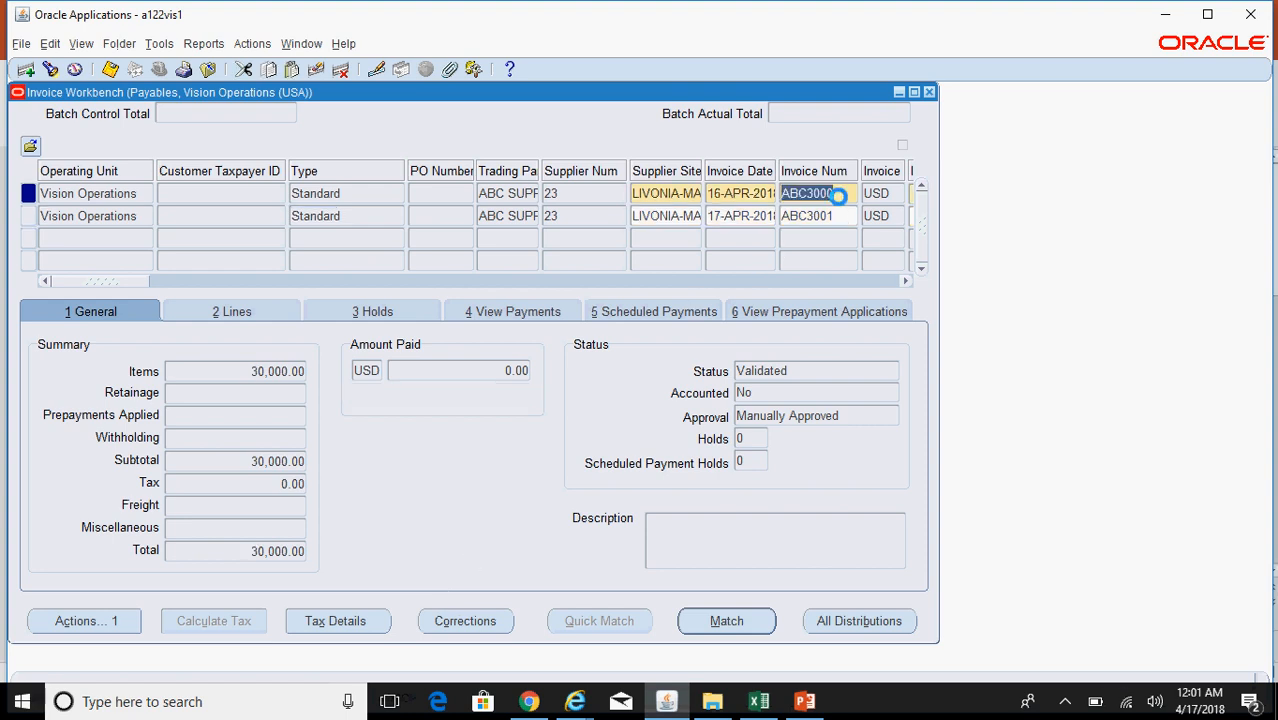
{"action": "left_click", "coordinate": [837, 215]}
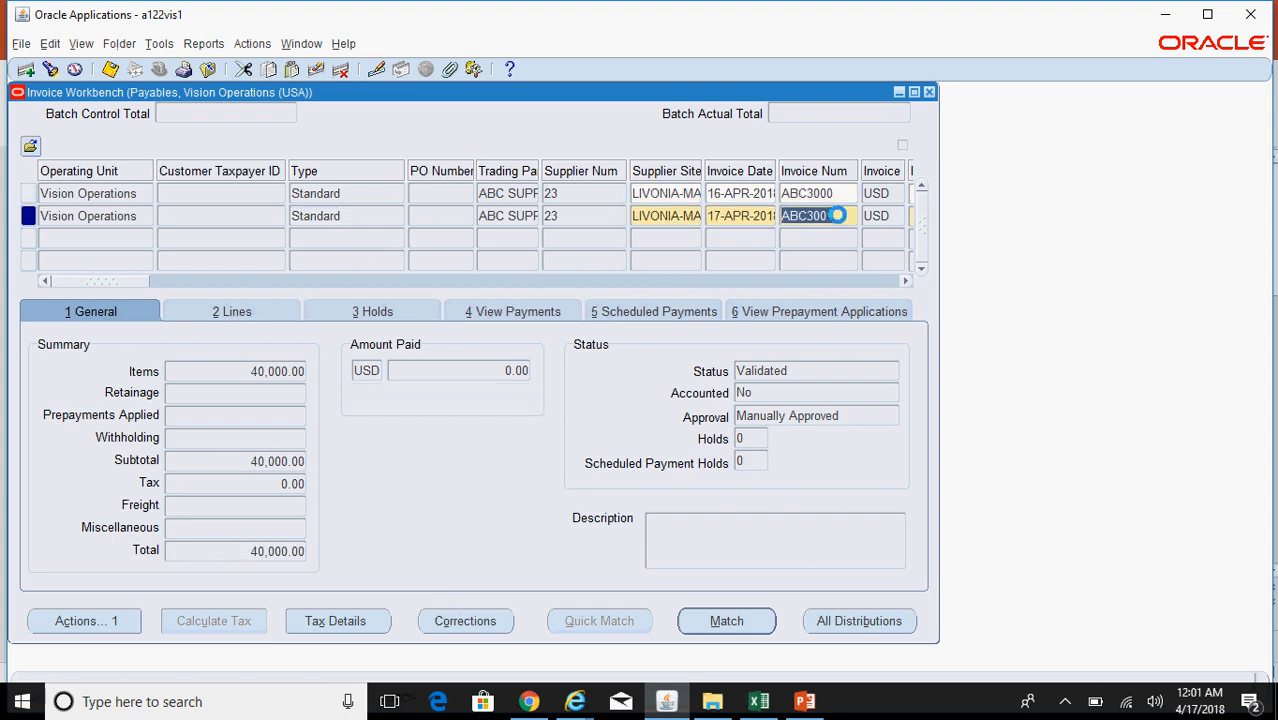
{"action": "left_click", "coordinate": [516, 193]}
{"action": "left_click_drag", "start_coordinate": [539, 172], "coordinate": [624, 174]}
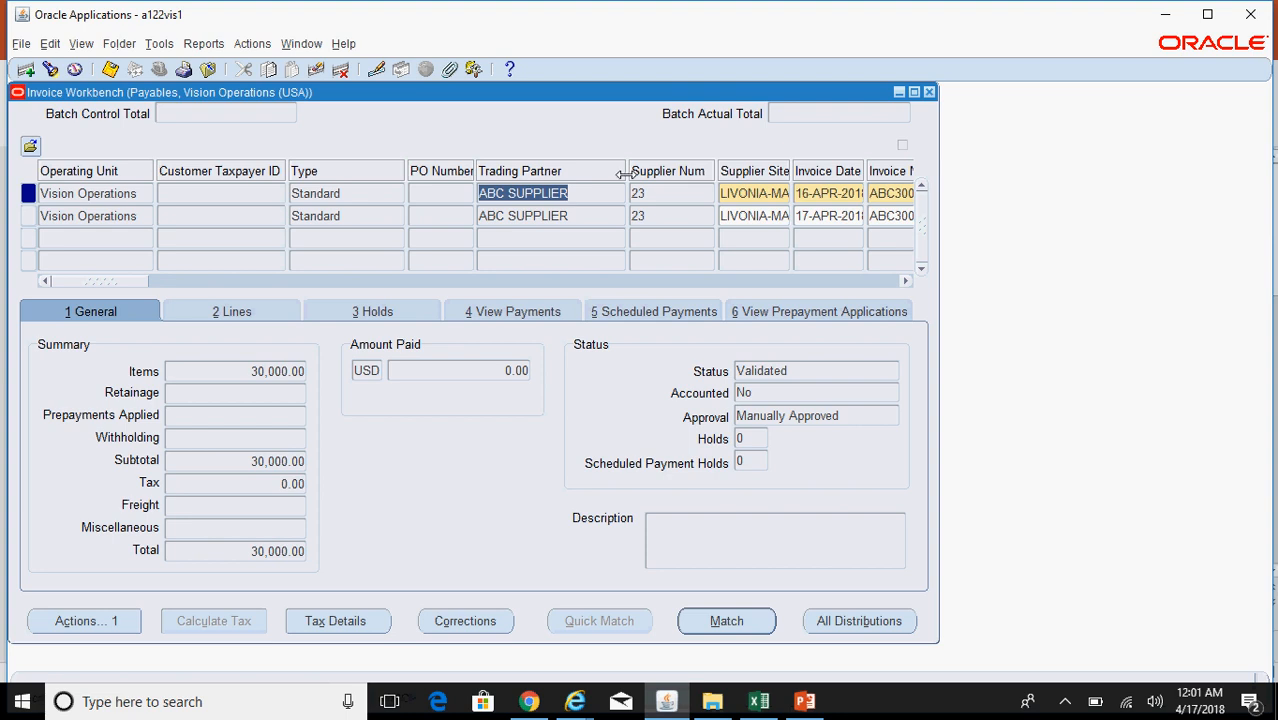
{"action": "left_click", "coordinate": [804, 701]}
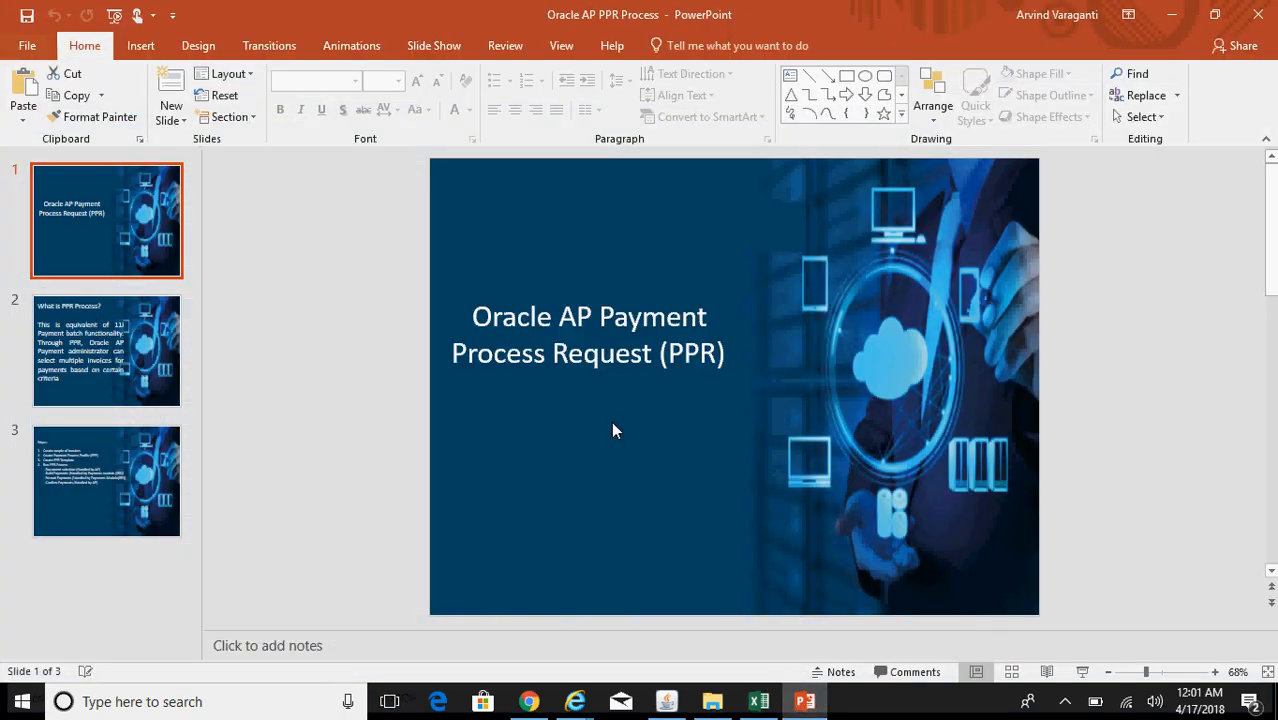
Step: View slide 3 listing the PPR steps, then go back to Oracle Applications
{"action": "left_click", "coordinate": [123, 480]}
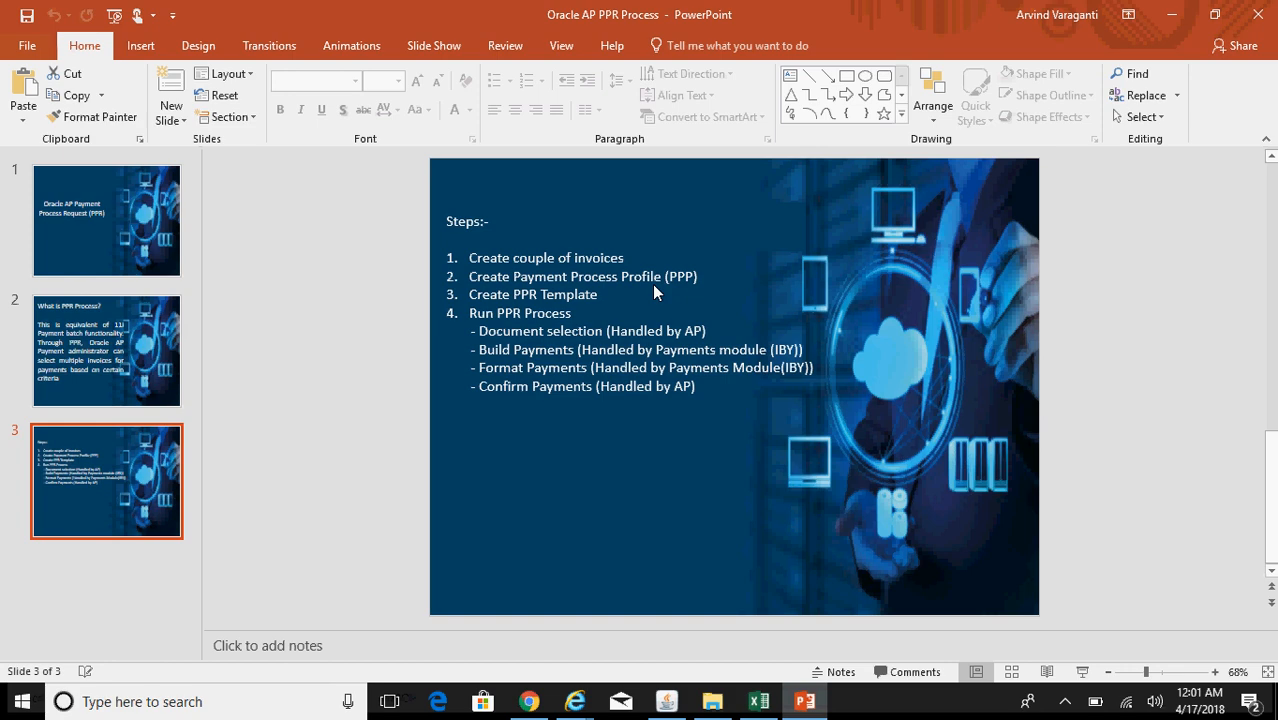
{"action": "left_click", "coordinate": [666, 701]}
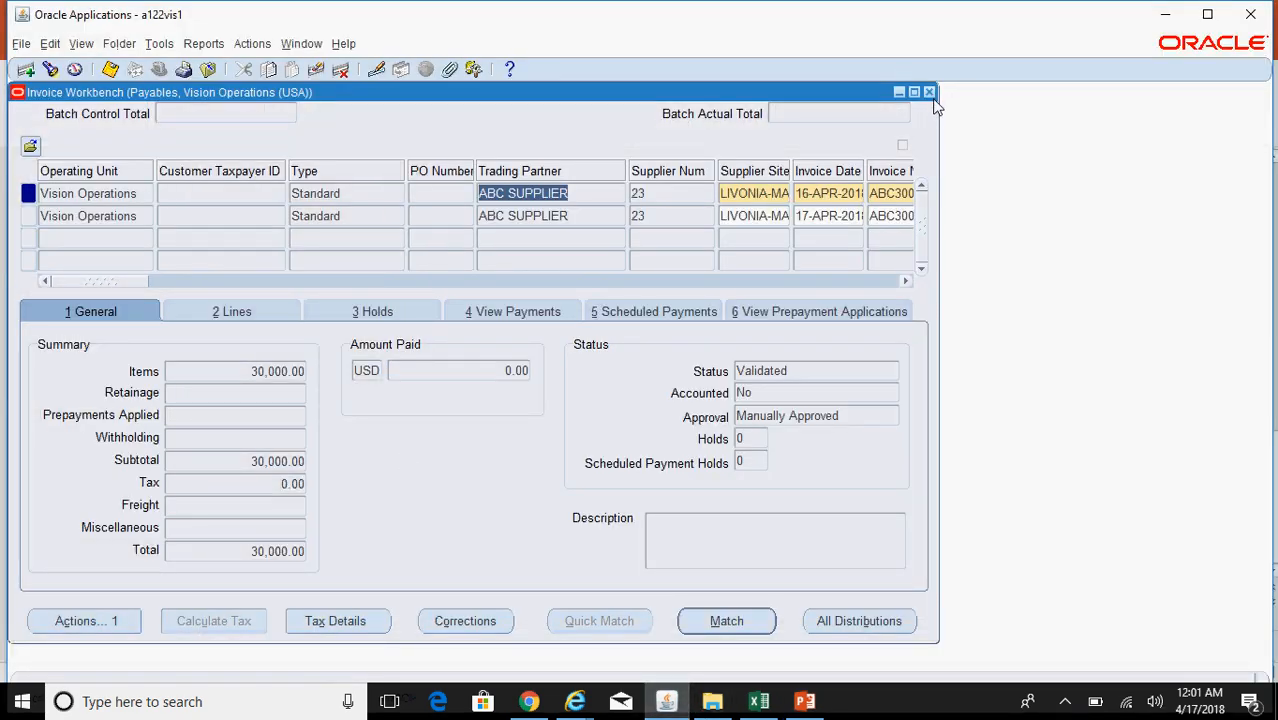
Step: Close the Invoice Workbench and select Setup > Payment > Payment Administrator in the Navigator
{"action": "left_click", "coordinate": [930, 92]}
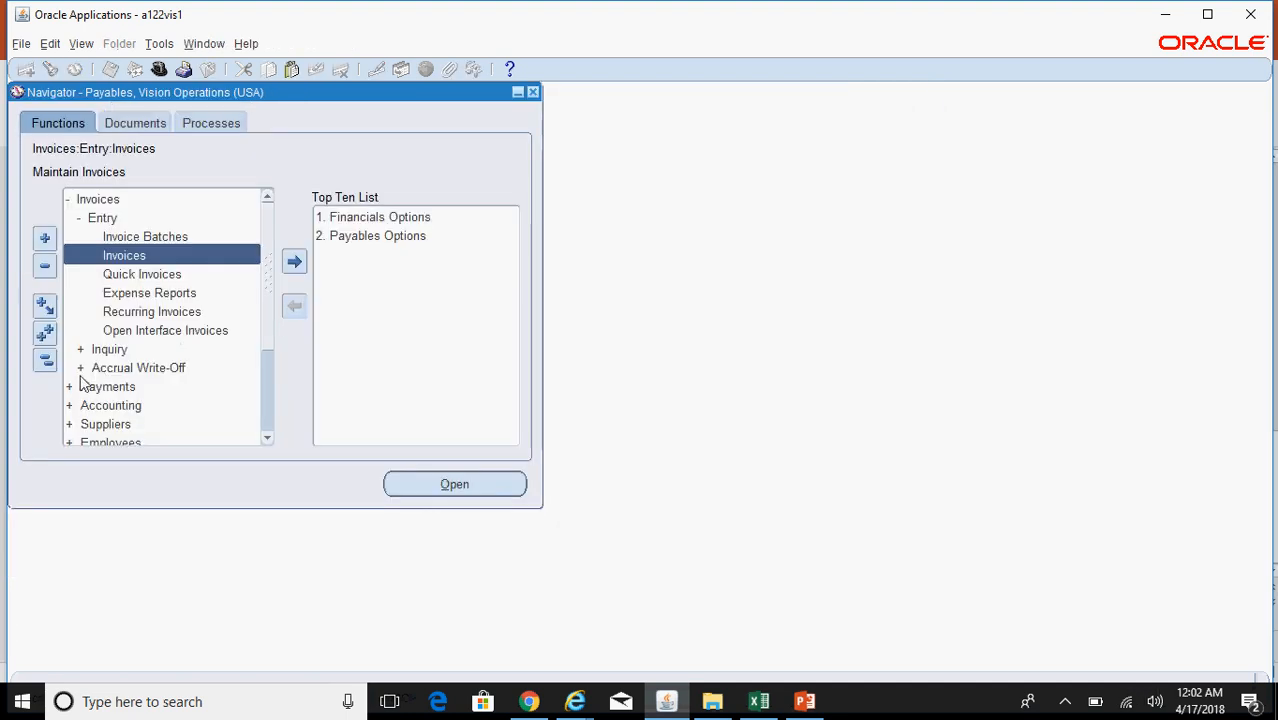
{"action": "left_click", "coordinate": [45, 362]}
{"action": "double_click", "coordinate": [116, 313]}
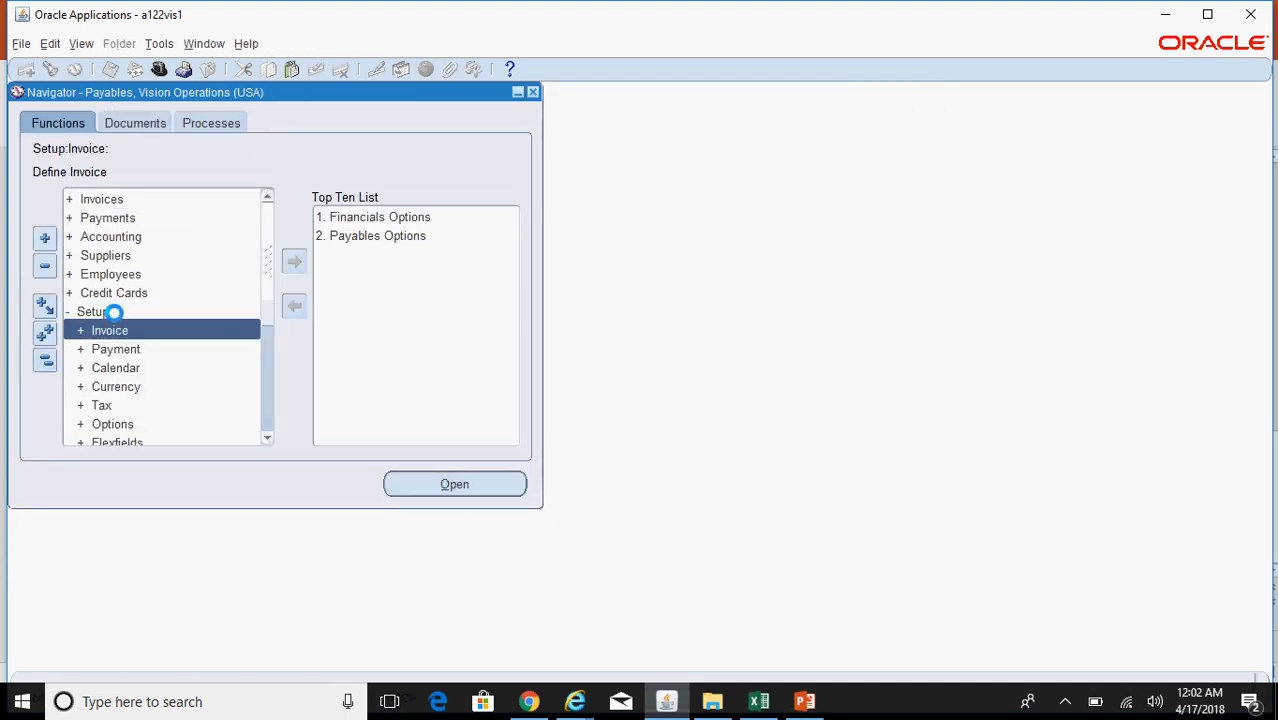
{"action": "double_click", "coordinate": [158, 349]}
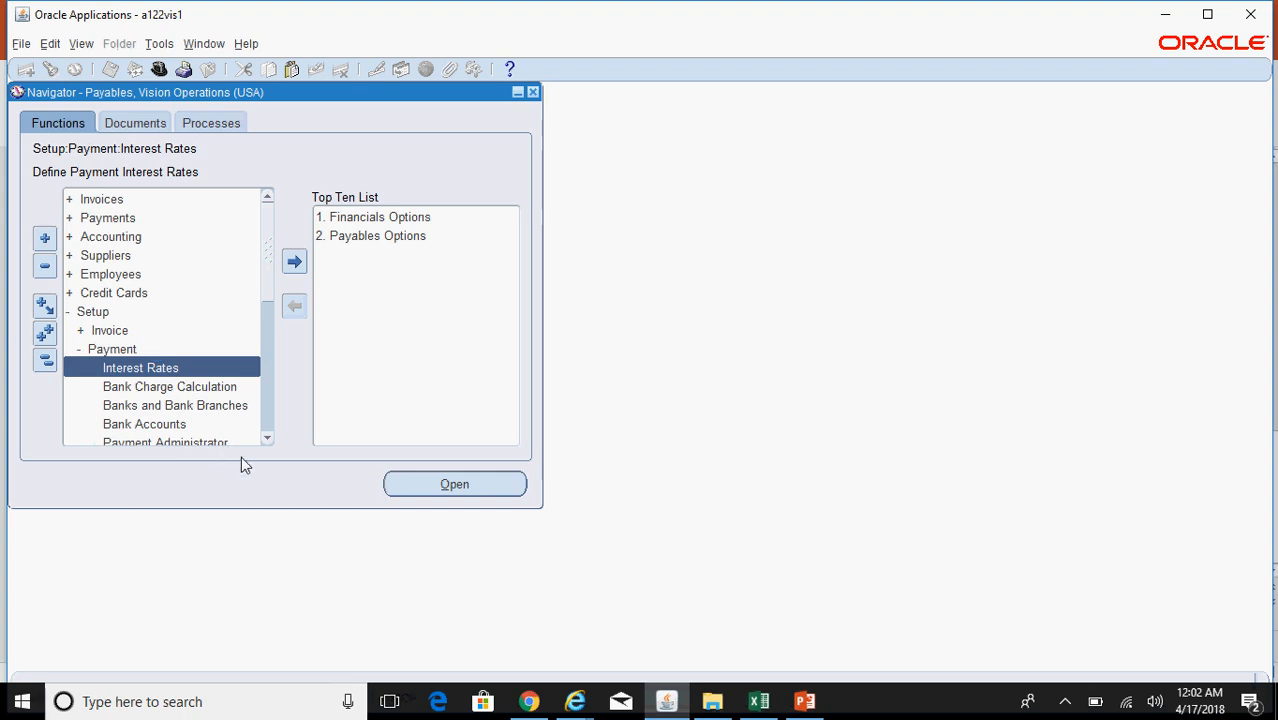
{"action": "left_click", "coordinate": [268, 437]}
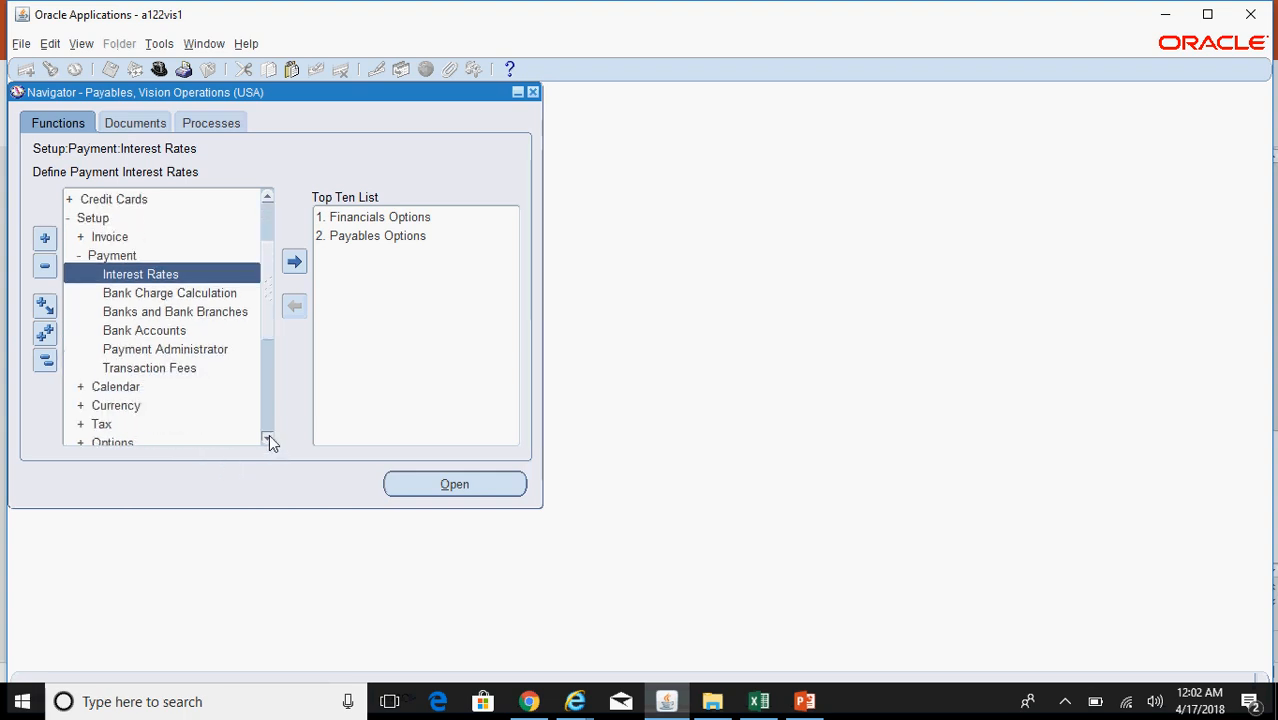
{"action": "left_click", "coordinate": [197, 349]}
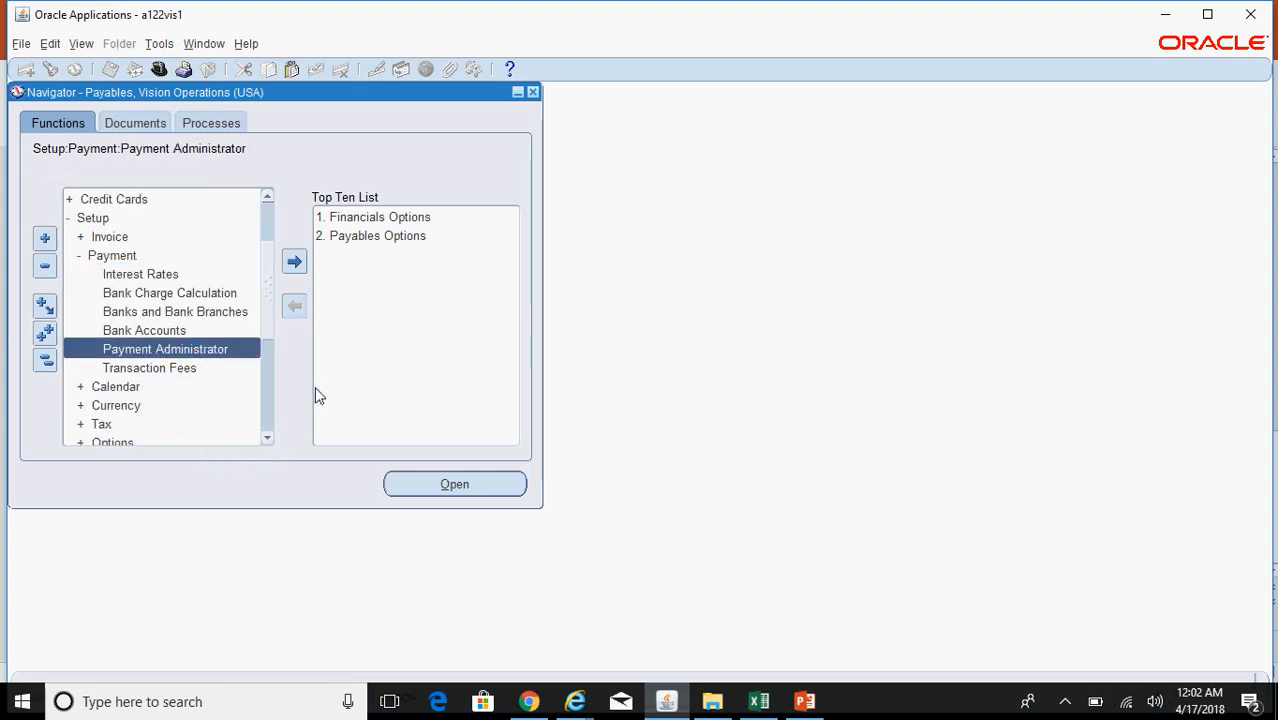
Step: Bring up the Oracle Payments Setup checklist in the browser
{"action": "mouse_move", "coordinate": [578, 700]}
{"action": "left_click", "coordinate": [690, 648]}
{"action": "scroll", "coordinate": [640, 380], "scroll_direction": "down", "scroll_amount": 5}
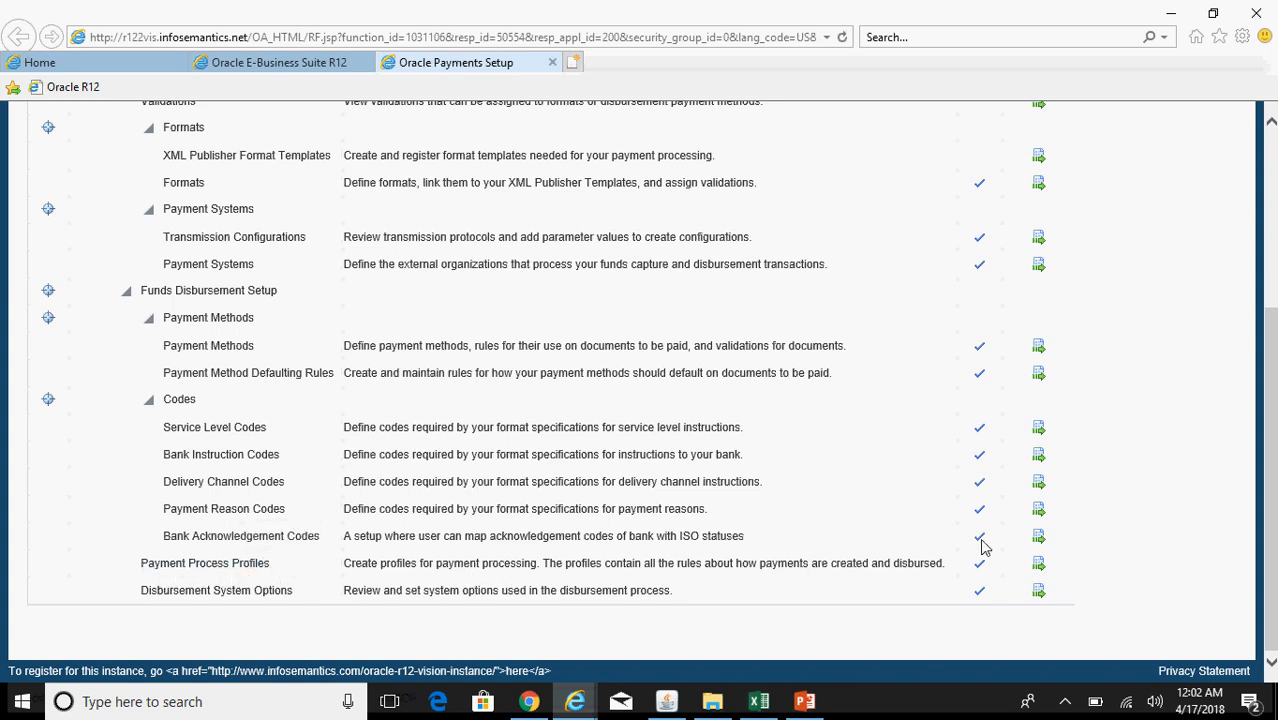
Step: Create a new payment process profile with code ARV_Payment_Process_Profile
{"action": "left_click", "coordinate": [1038, 568]}
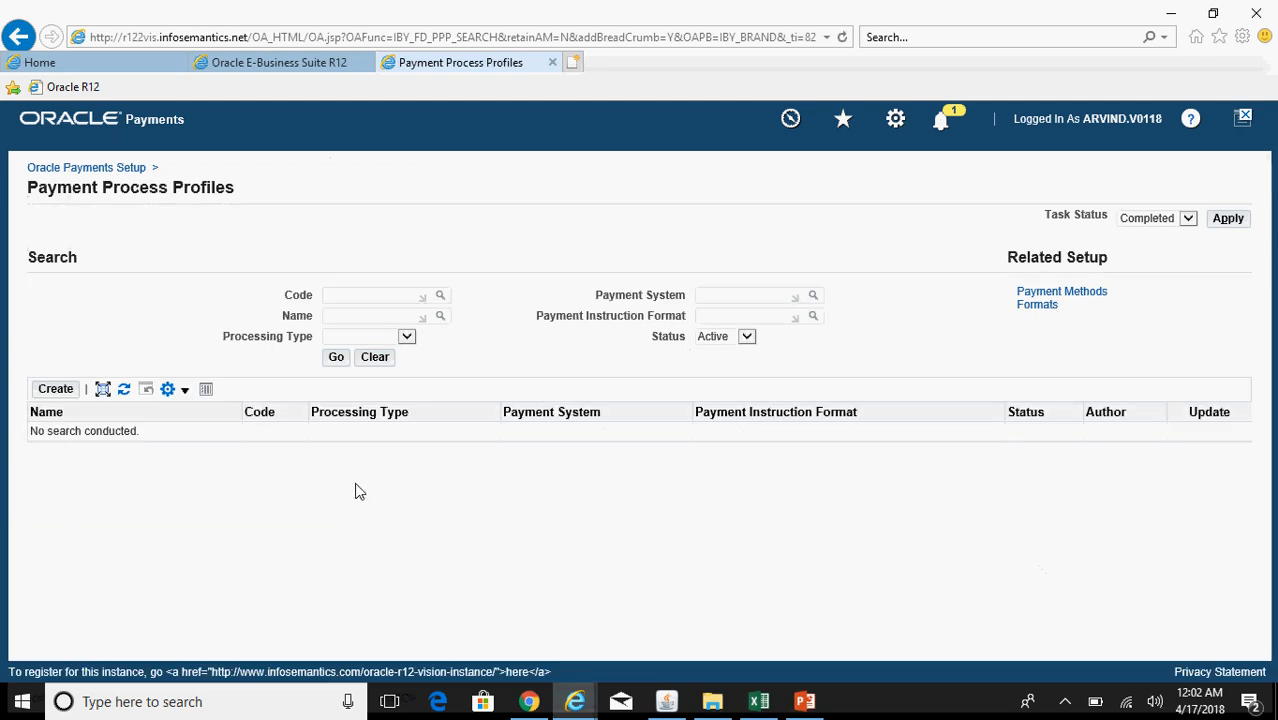
{"action": "left_click", "coordinate": [58, 393]}
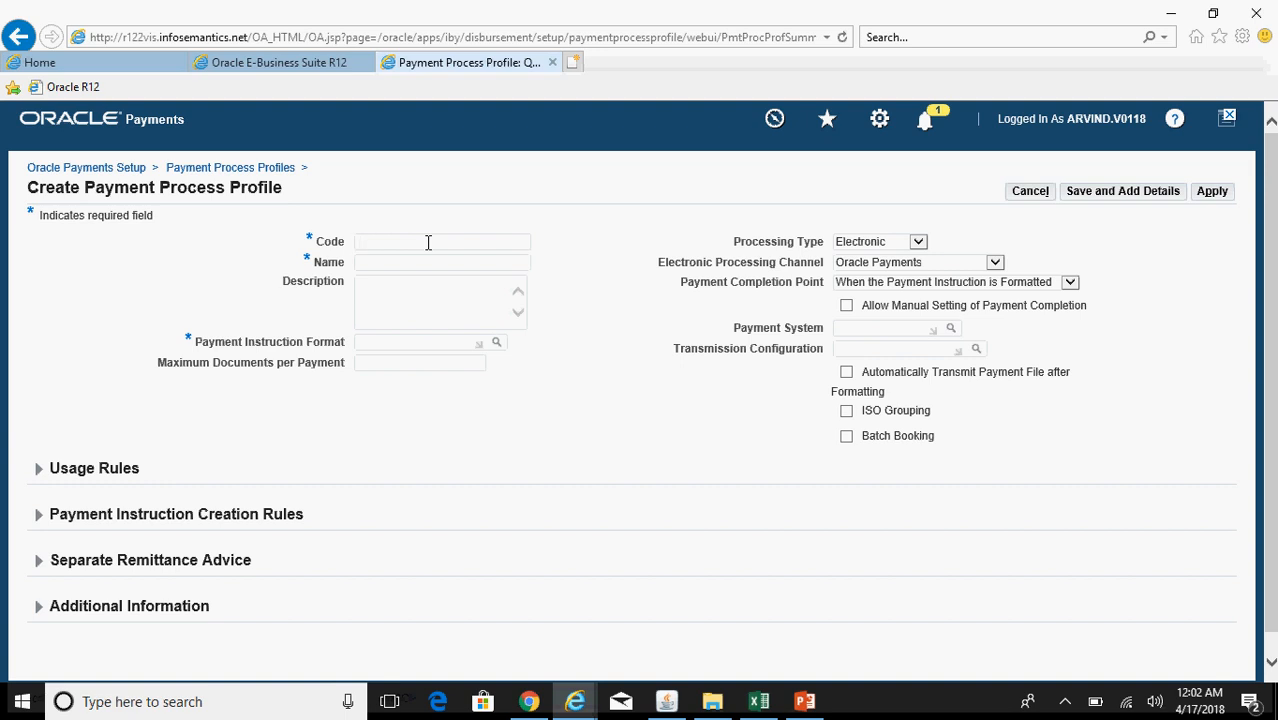
{"action": "type", "text": "ARV"}
{"action": "type", "text": "_Payment_PRoce"}
{"action": "key", "text": "BackSpace"}
{"action": "key", "text": "BackSpace"}
{"action": "key", "text": "BackSpace"}
{"action": "key", "text": "BackSpace"}
{"action": "type", "text": "rocess_Profile"}
{"action": "key", "text": "Tab"}
Step: Enter 'ARV Payment Process Profile' as the profile's name and description
{"action": "type", "text": "ARV Payment Process Profile"}
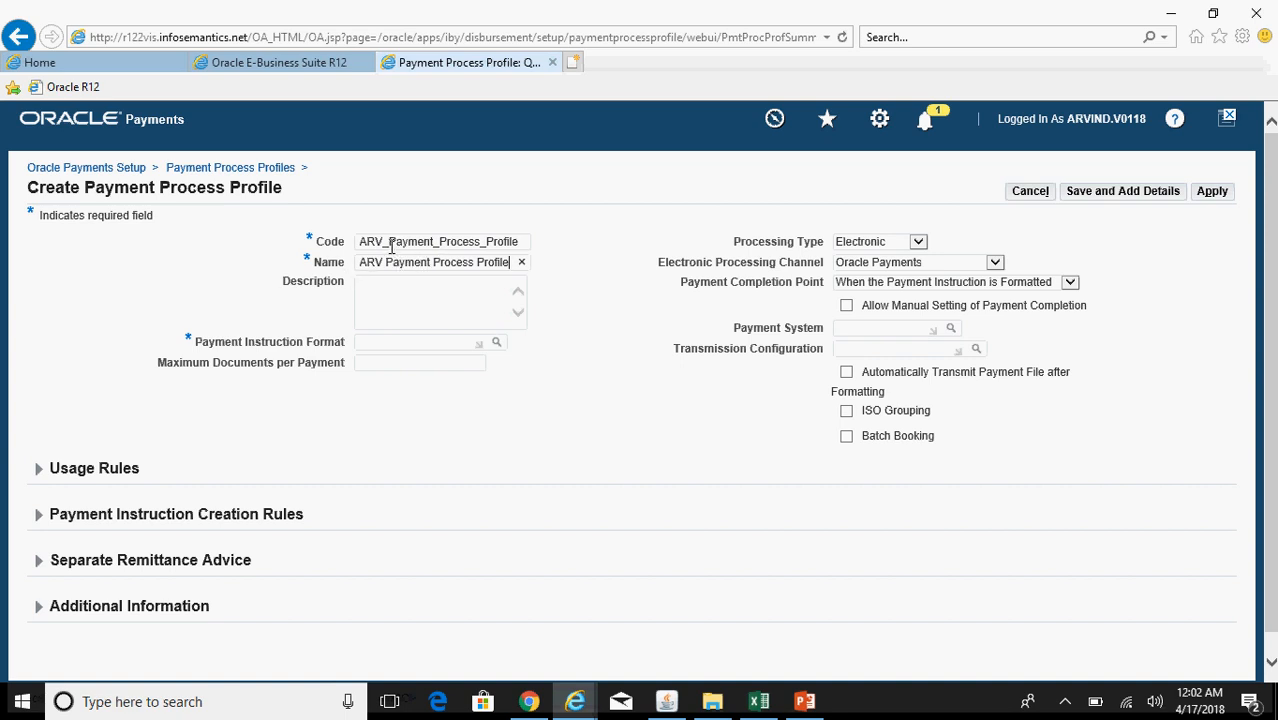
{"action": "left_click", "coordinate": [369, 294]}
{"action": "type", "text": "ARV Payment Proc"}
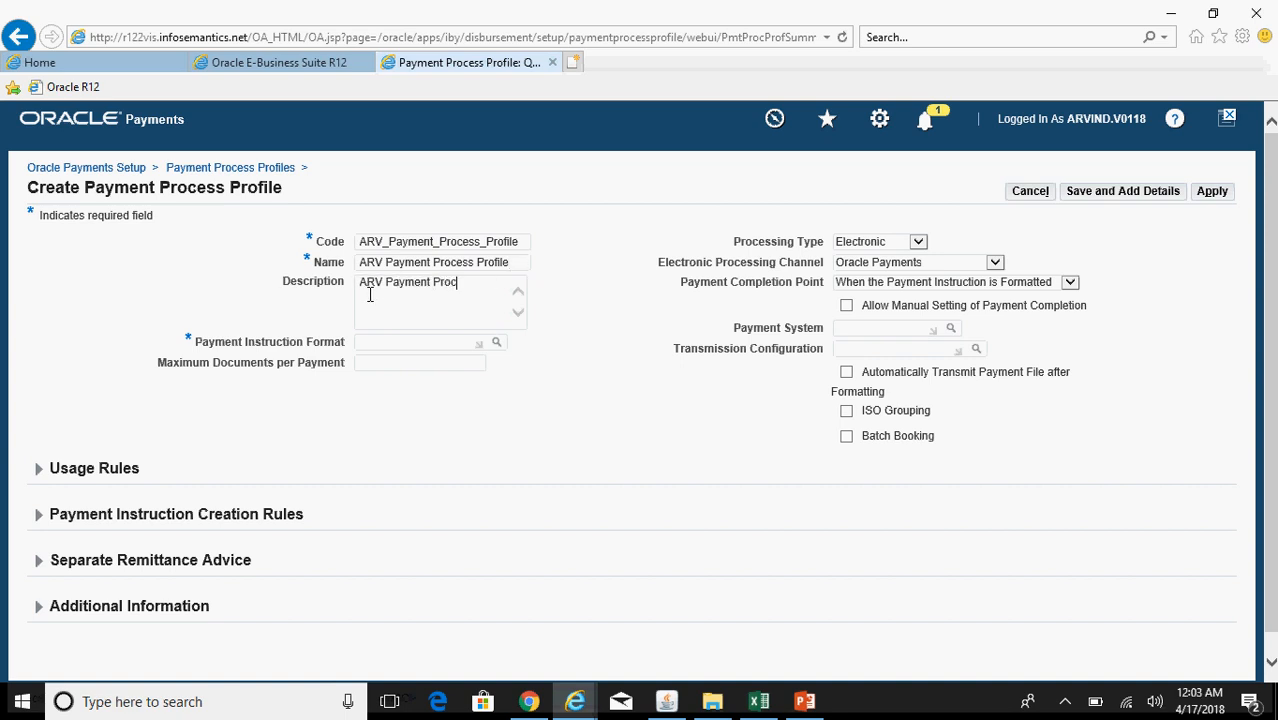
{"action": "type", "text": "ess Profile"}
{"action": "left_click", "coordinate": [893, 245]}
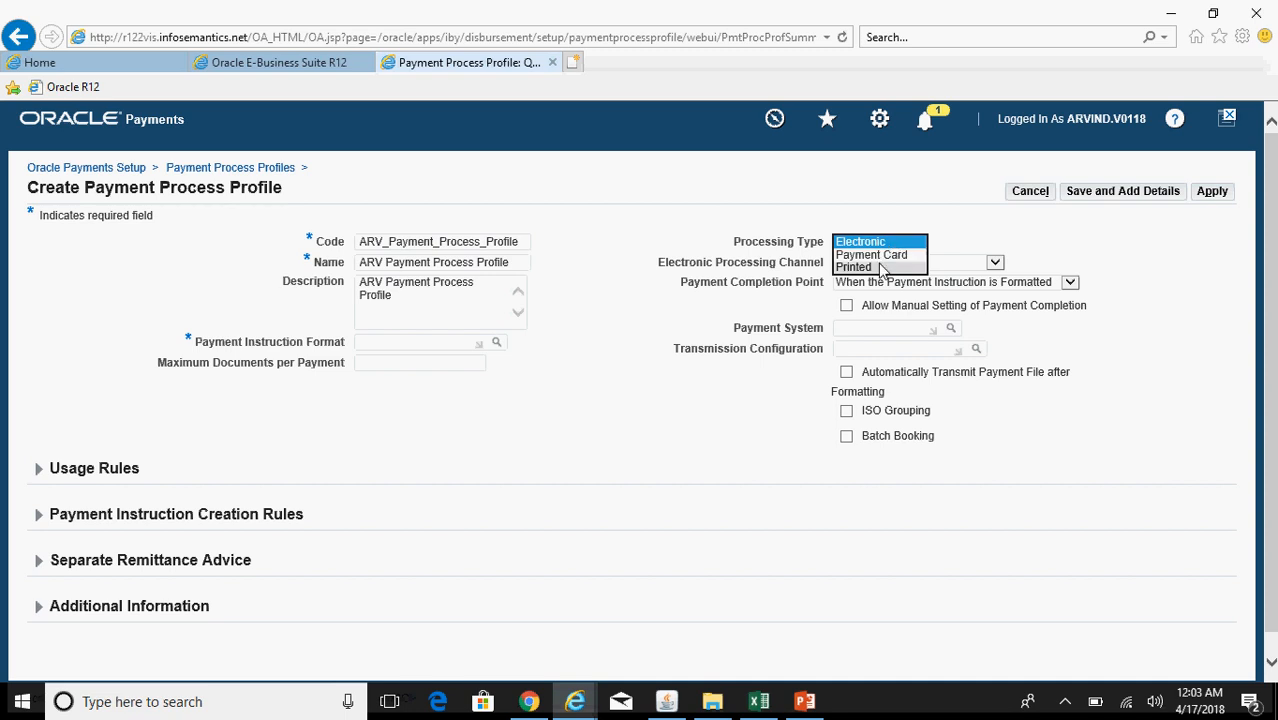
Step: Set the processing type to Printed and attempt the default payment document lookup
{"action": "left_click", "coordinate": [880, 268]}
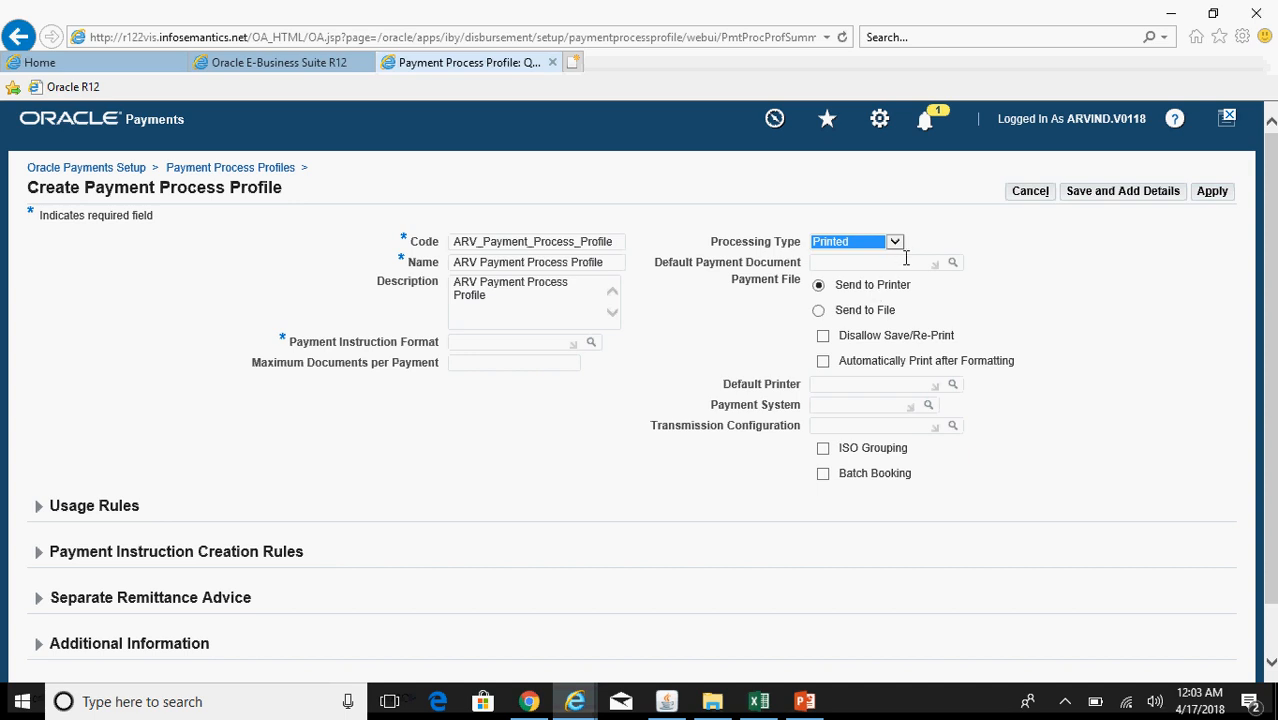
{"action": "left_click", "coordinate": [875, 264]}
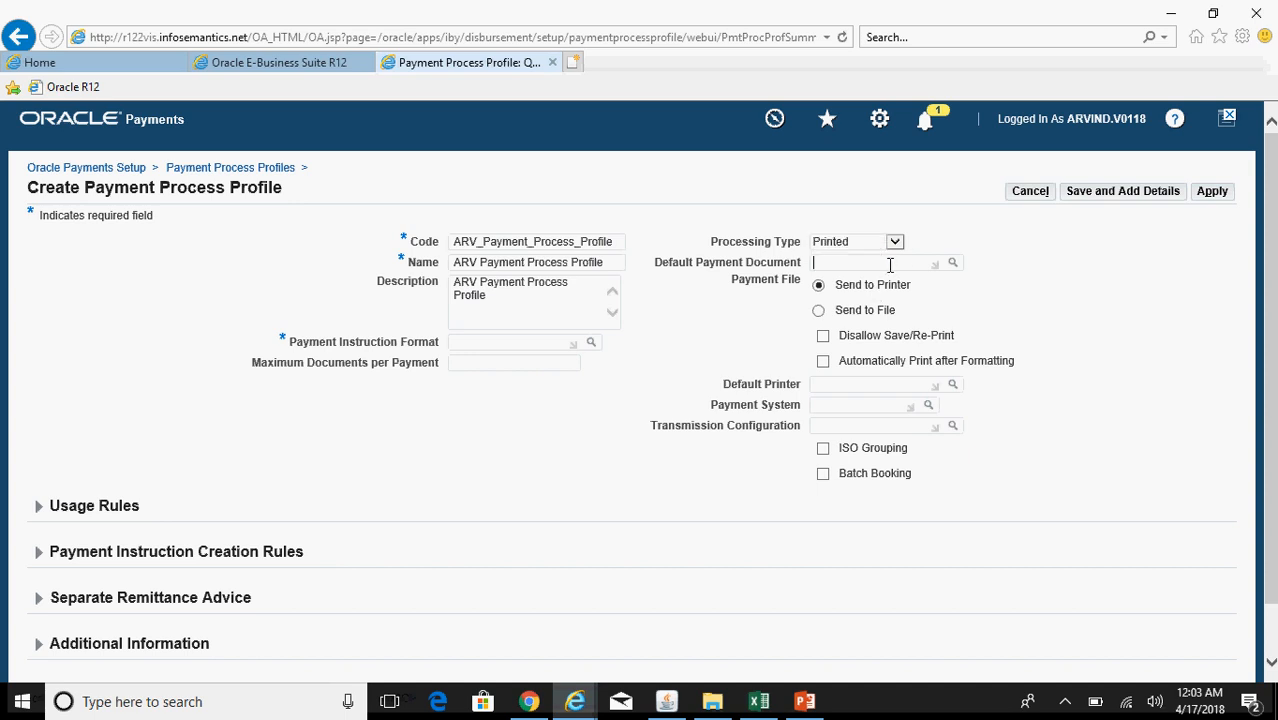
{"action": "left_click", "coordinate": [954, 265]}
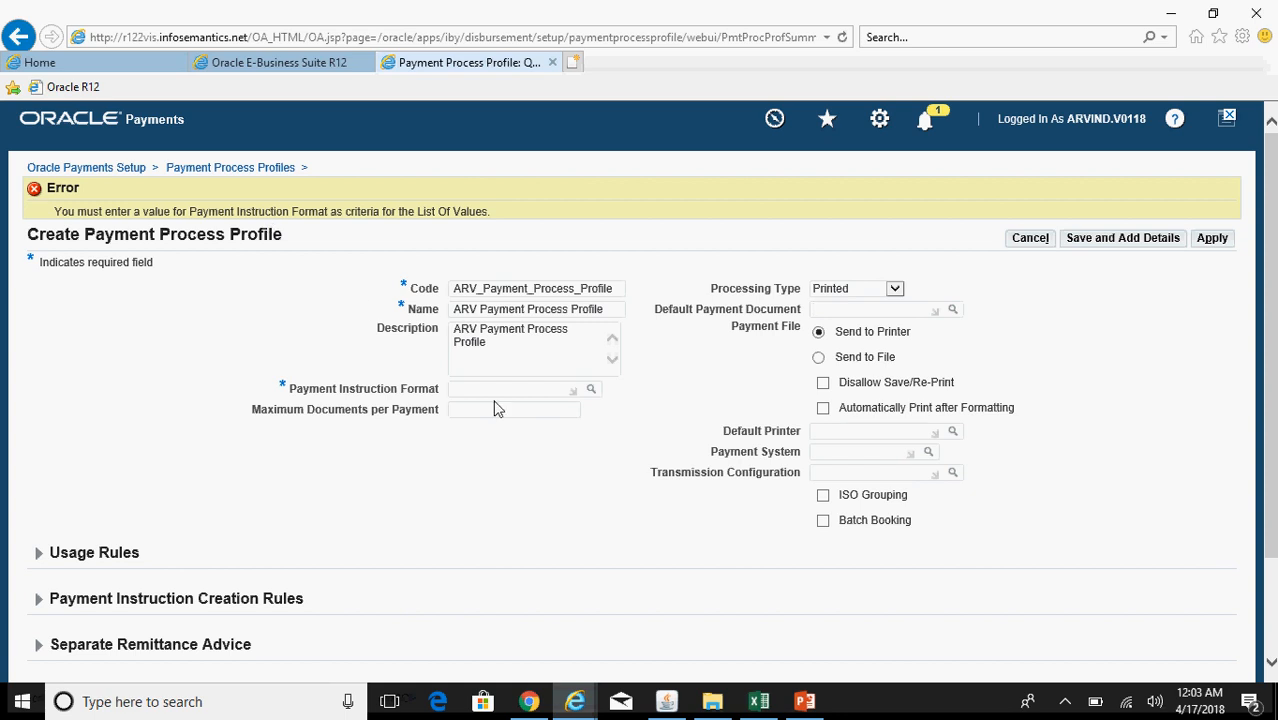
{"action": "left_click", "coordinate": [558, 392]}
Step: List all payment instruction formats and pick Standard Check Format for the profile
{"action": "left_click", "coordinate": [591, 392]}
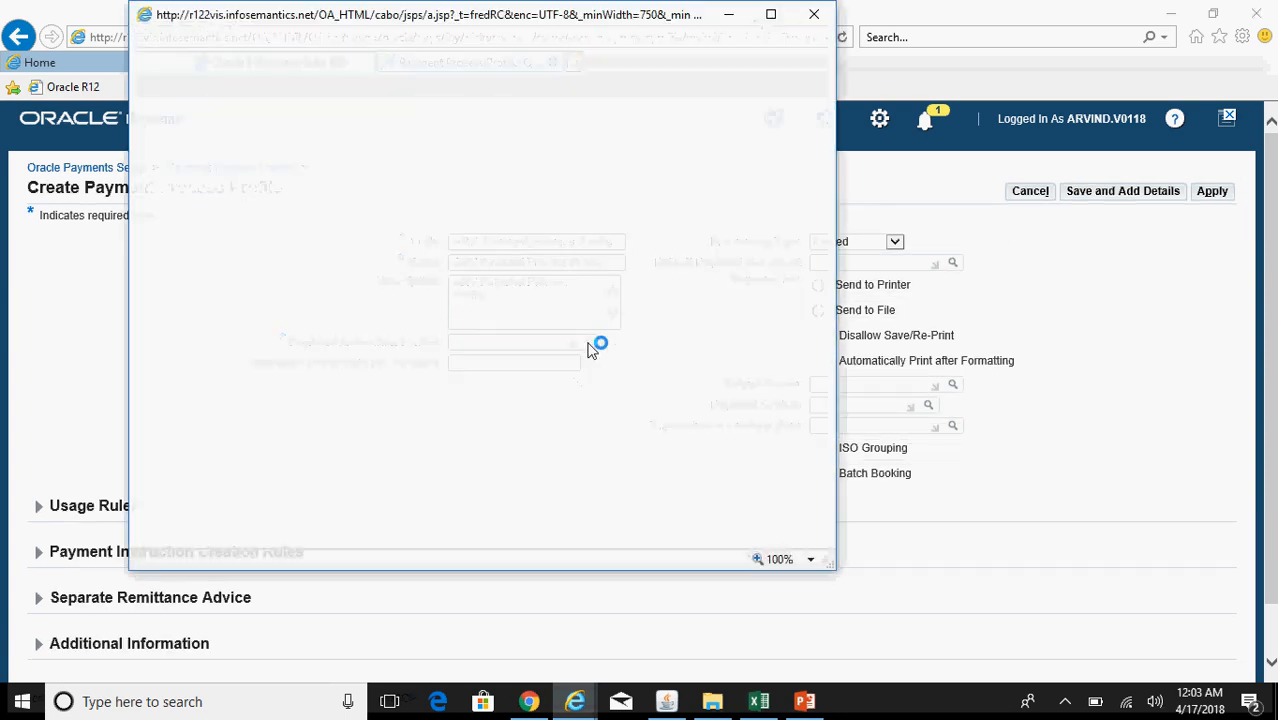
{"action": "left_click", "coordinate": [446, 165]}
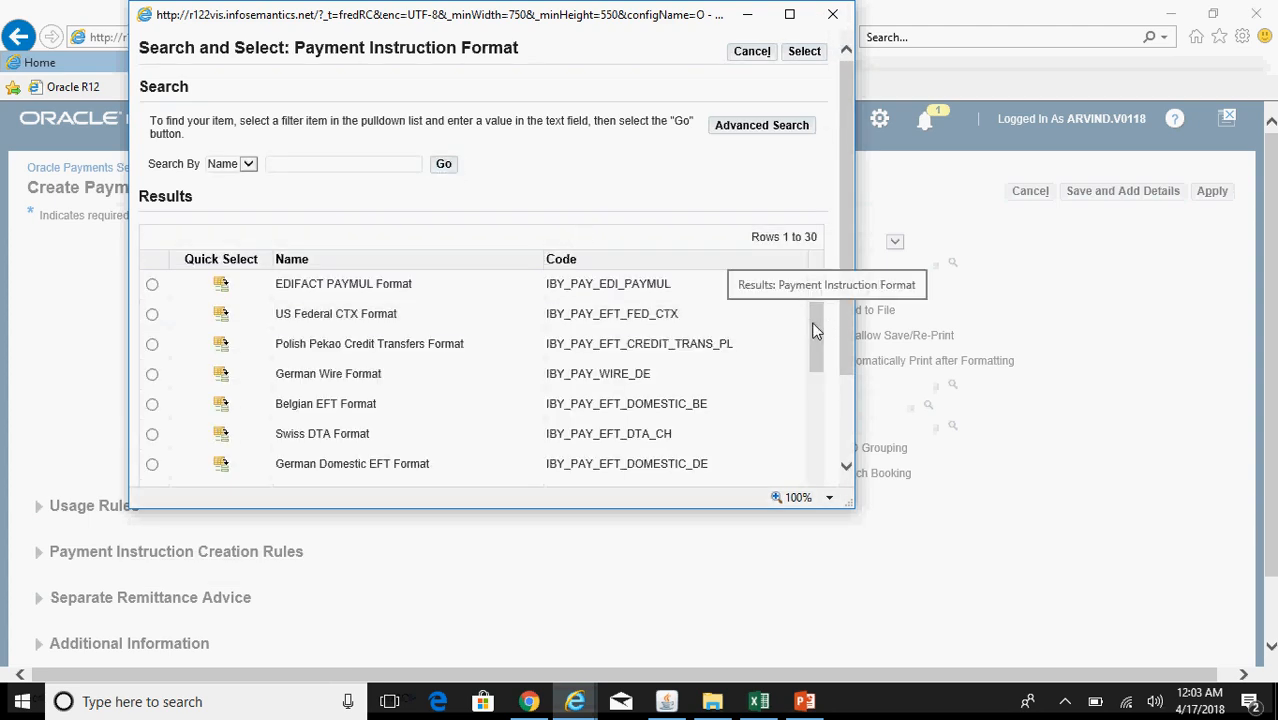
{"action": "left_click_drag", "start_coordinate": [812, 323], "coordinate": [818, 380]}
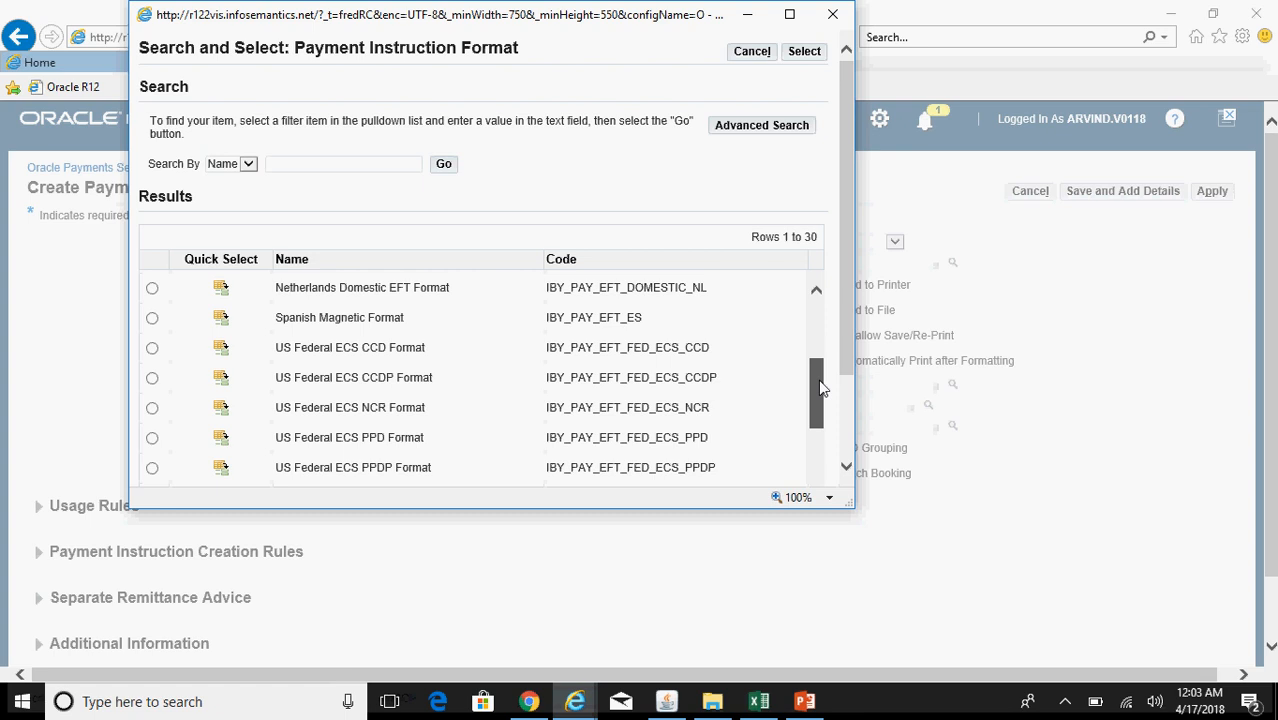
{"action": "left_click_drag", "start_coordinate": [819, 389], "coordinate": [817, 478]}
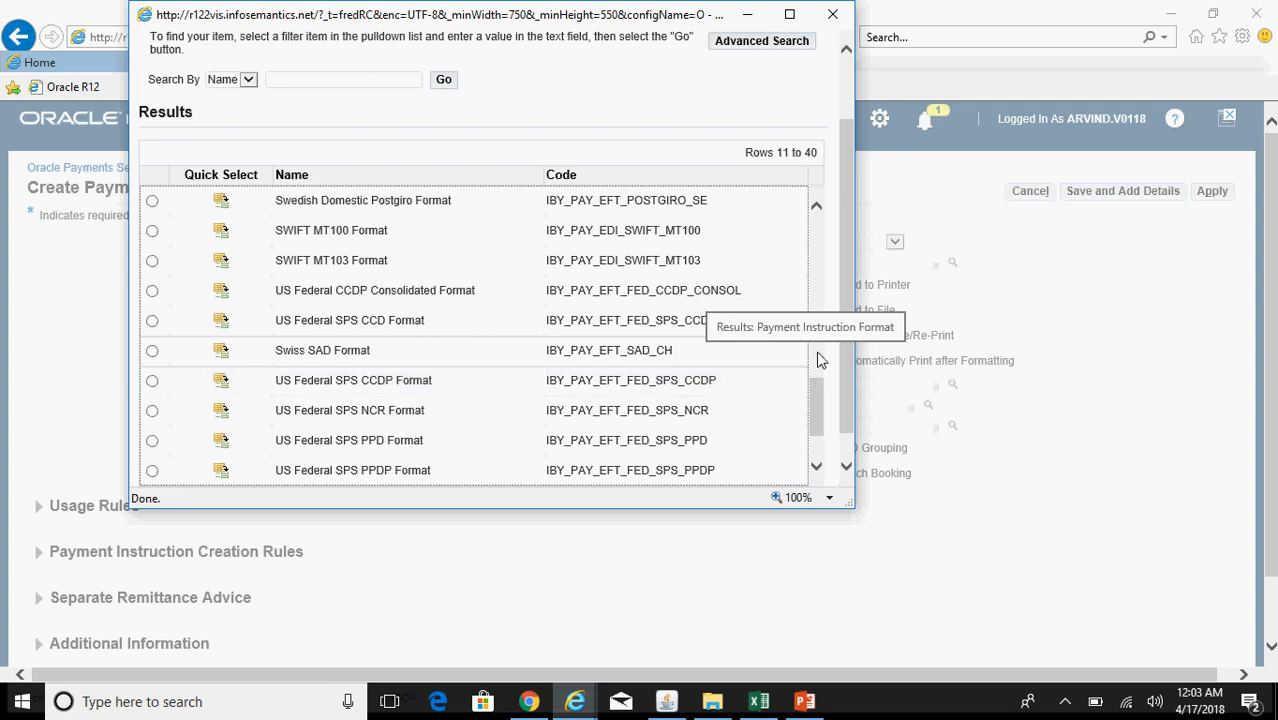
{"action": "left_click_drag", "start_coordinate": [813, 408], "coordinate": [818, 424]}
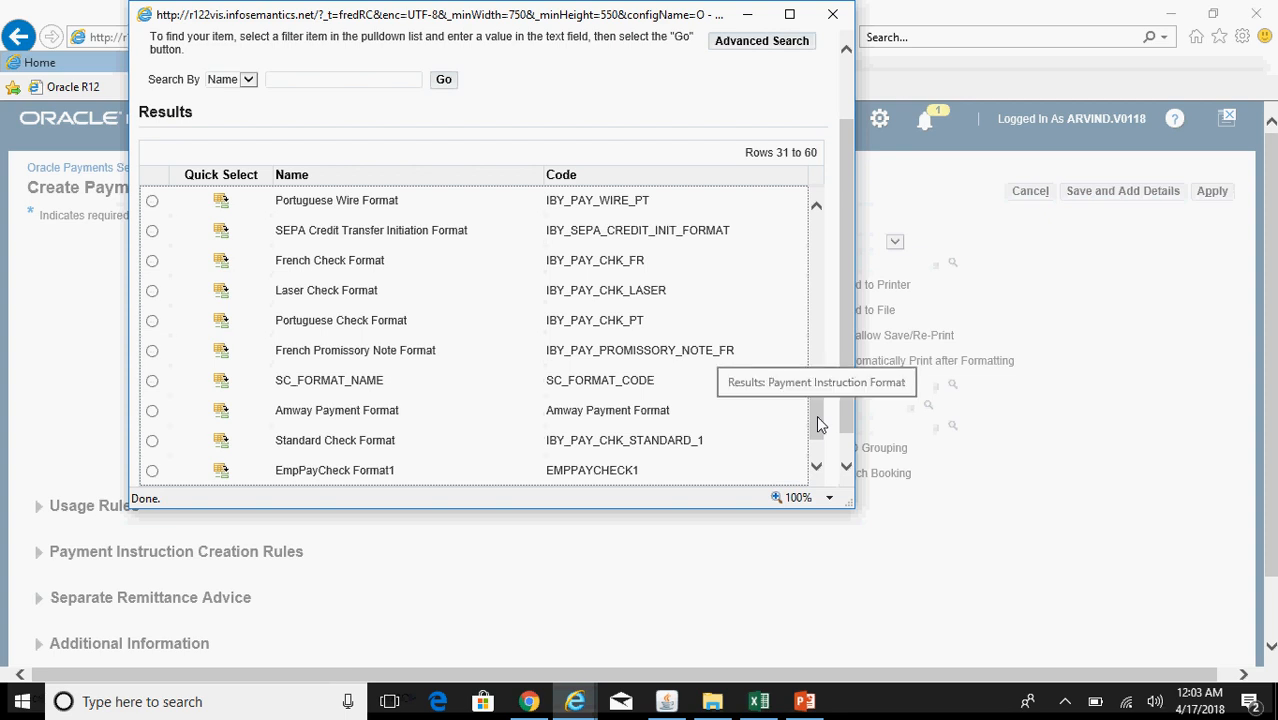
{"action": "left_click", "coordinate": [222, 442]}
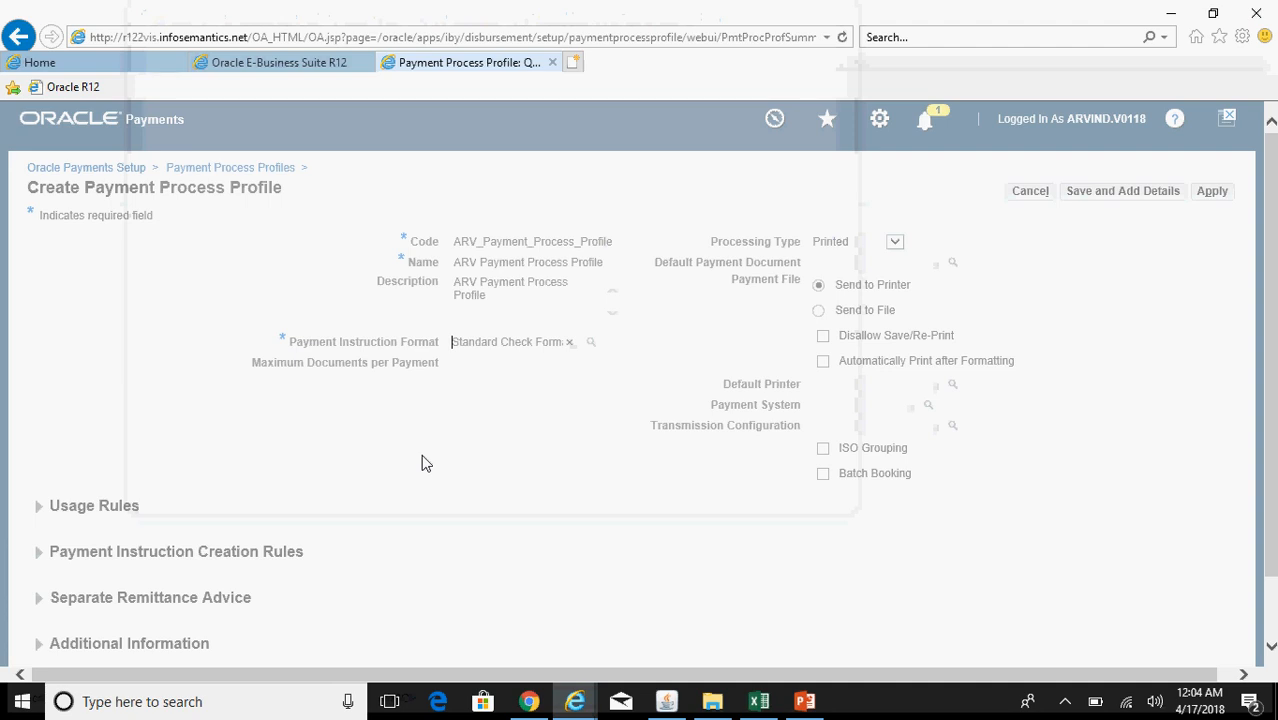
Step: Pick KAR Check from the enlarged payment document lookup and apply to create the ARV profile
{"action": "left_click", "coordinate": [890, 262]}
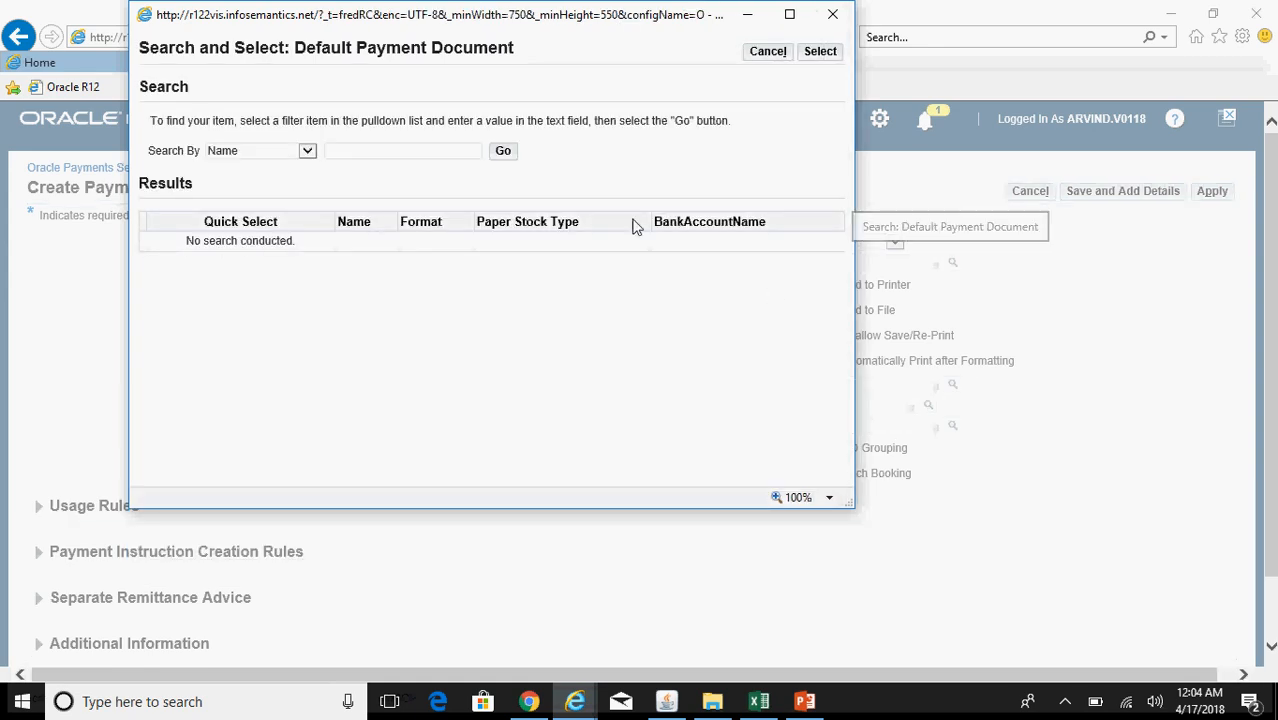
{"action": "left_click", "coordinate": [503, 152]}
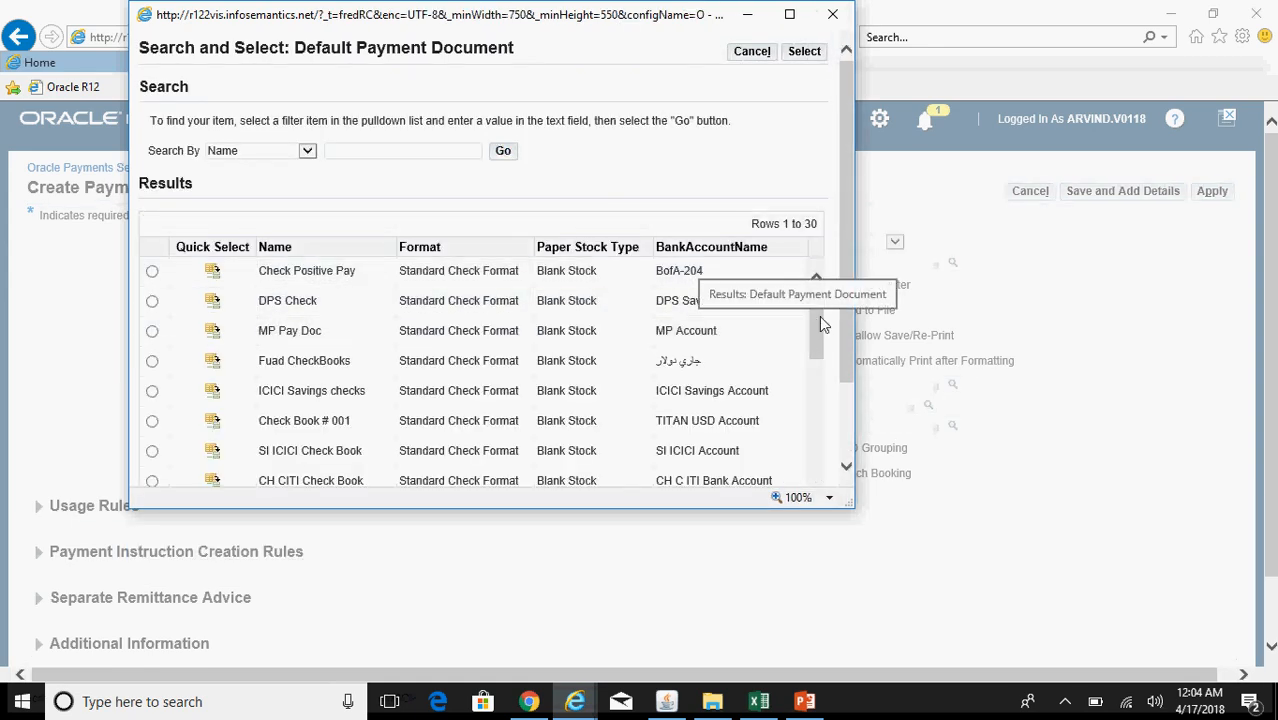
{"action": "left_click_drag", "start_coordinate": [819, 320], "coordinate": [833, 476]}
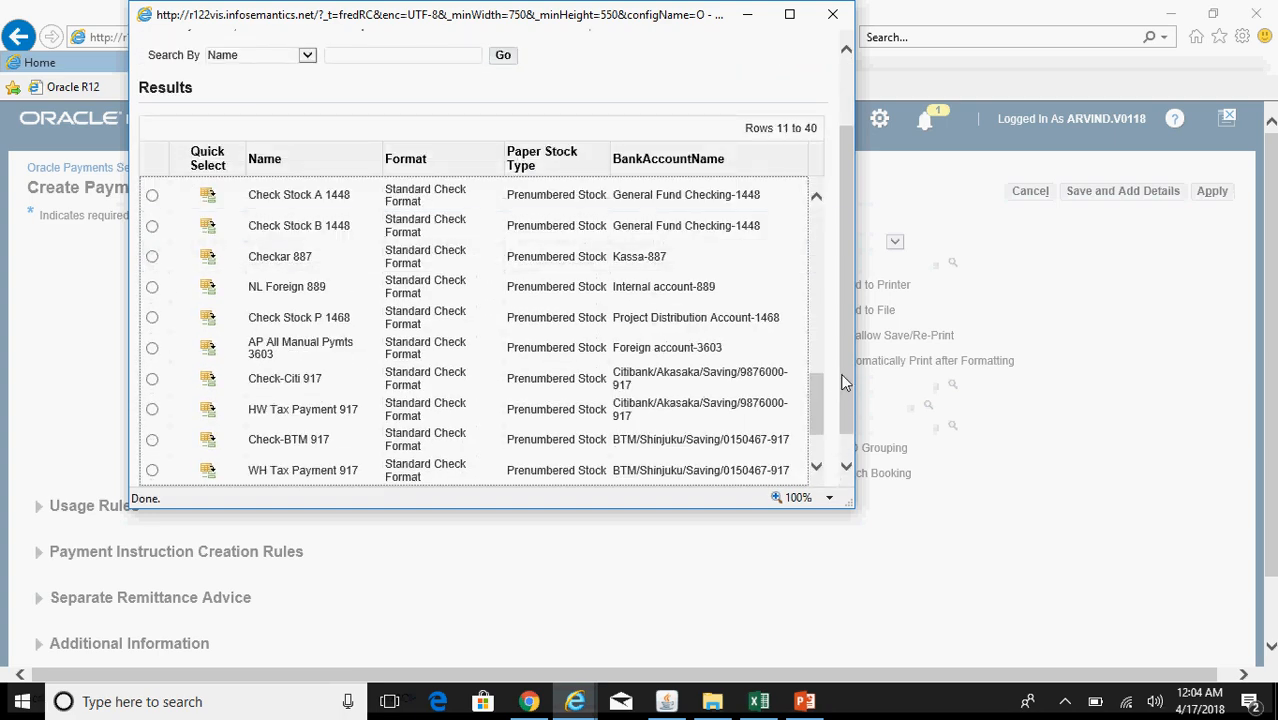
{"action": "left_click", "coordinate": [789, 15]}
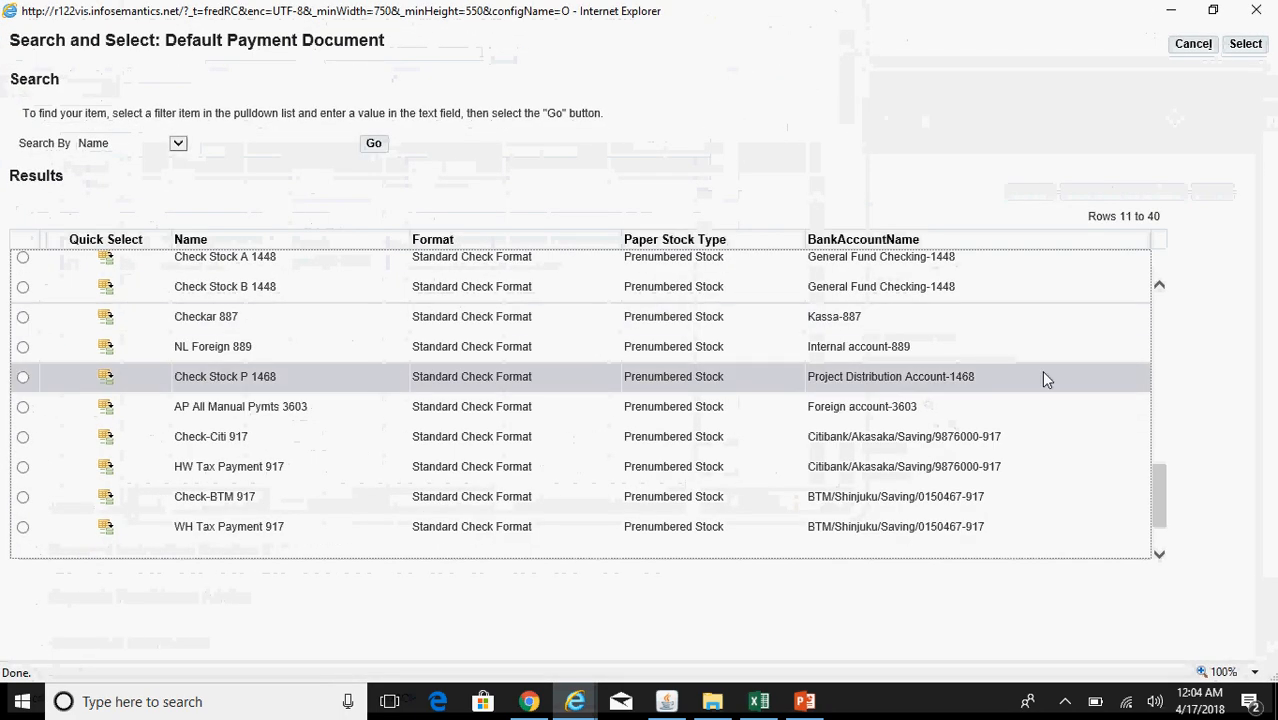
{"action": "scroll", "coordinate": [1163, 499], "scroll_direction": "down", "scroll_amount": 3}
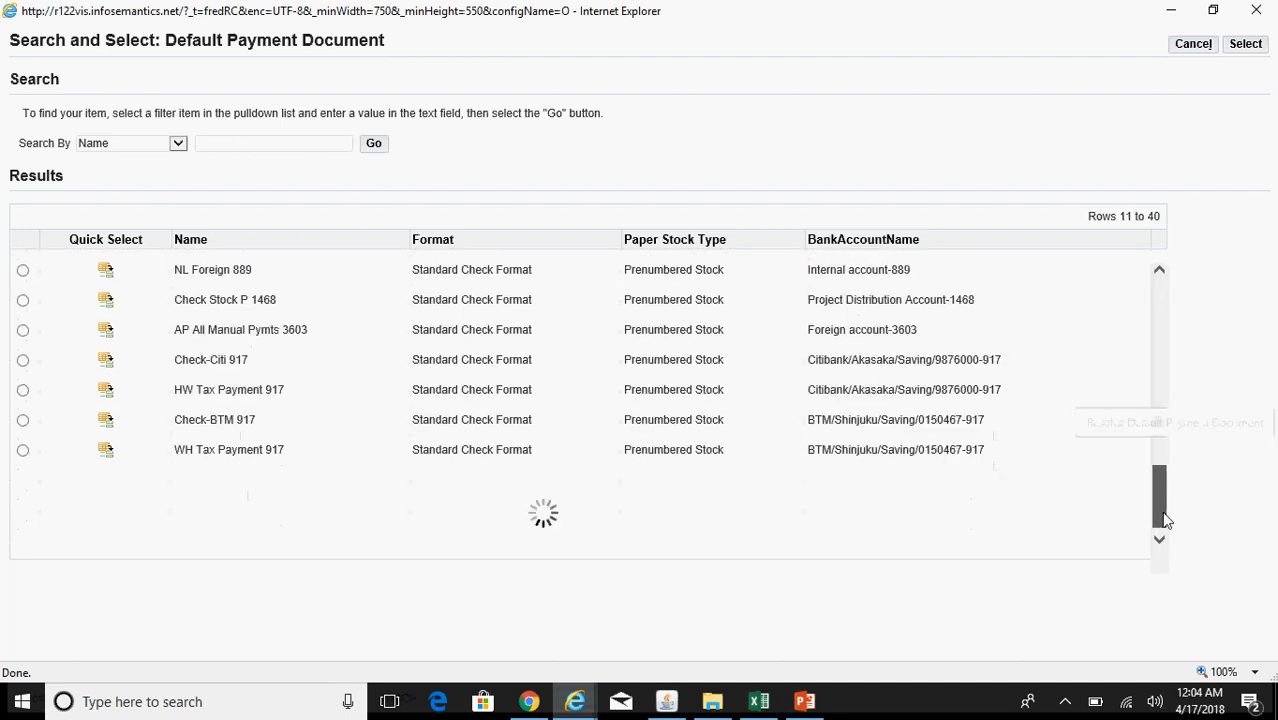
{"action": "left_click_drag", "start_coordinate": [1252, 479], "coordinate": [1241, 506]}
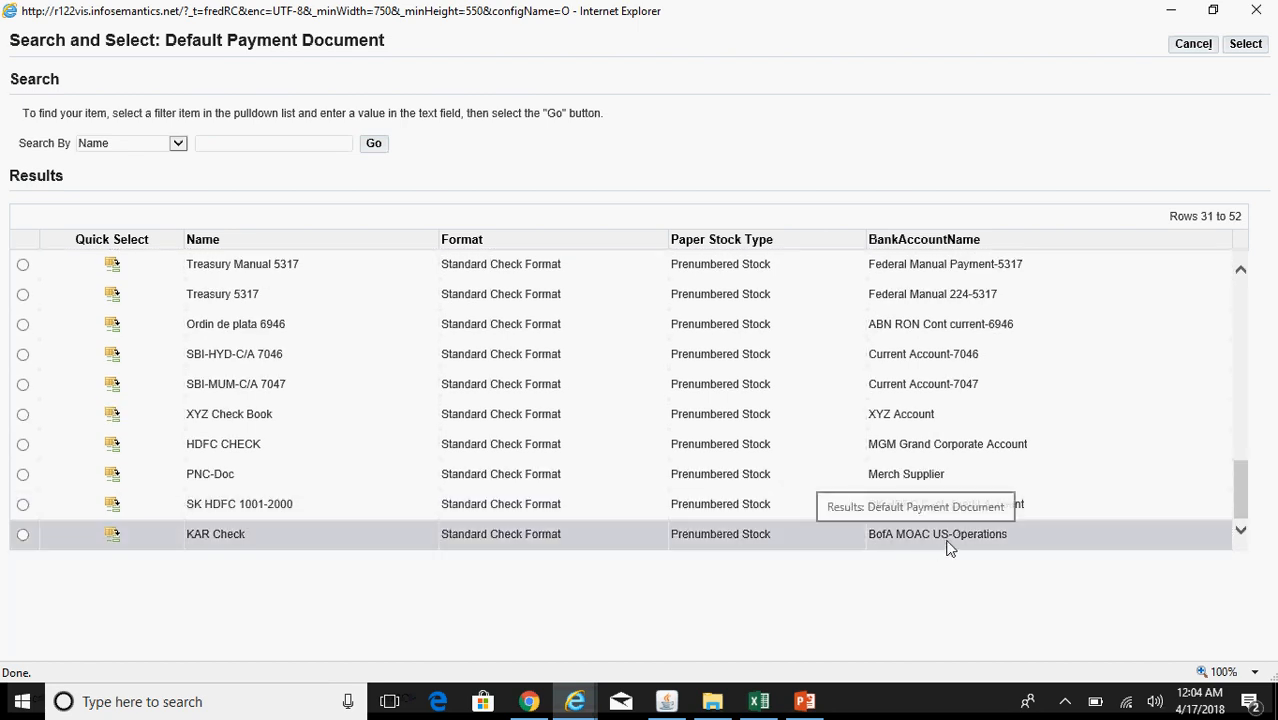
{"action": "left_click", "coordinate": [110, 535]}
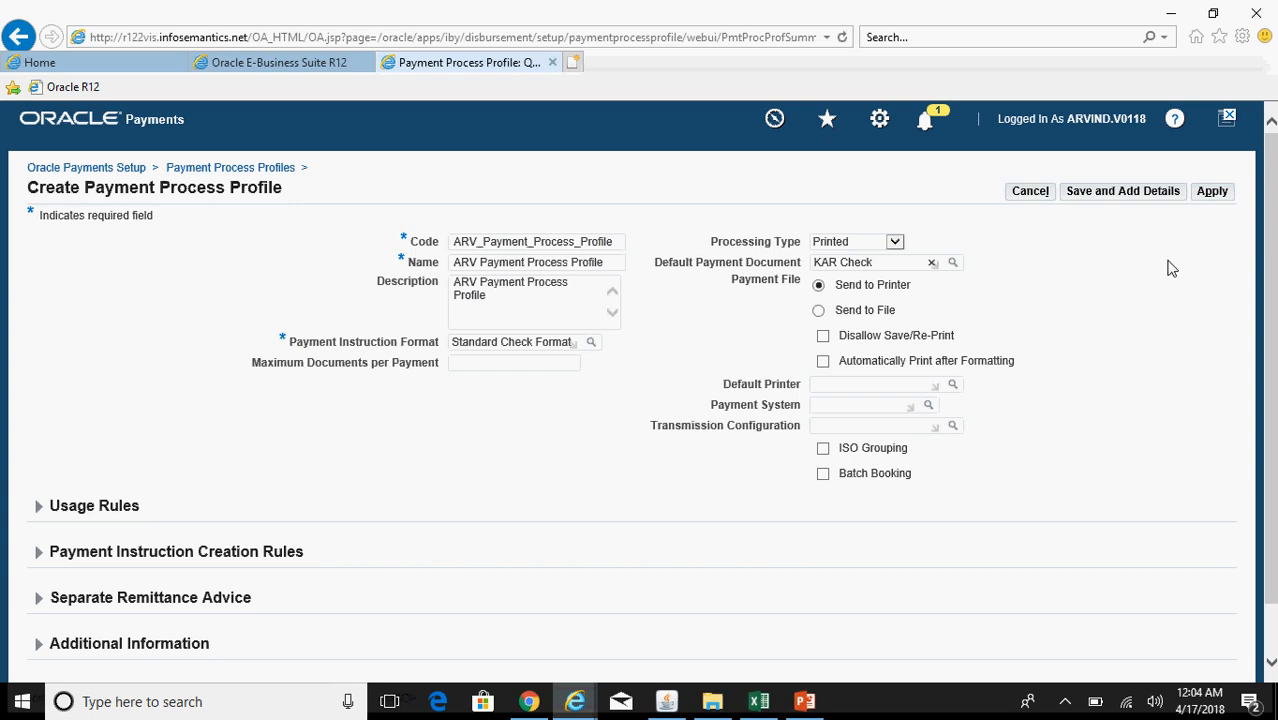
{"action": "left_click", "coordinate": [1212, 192]}
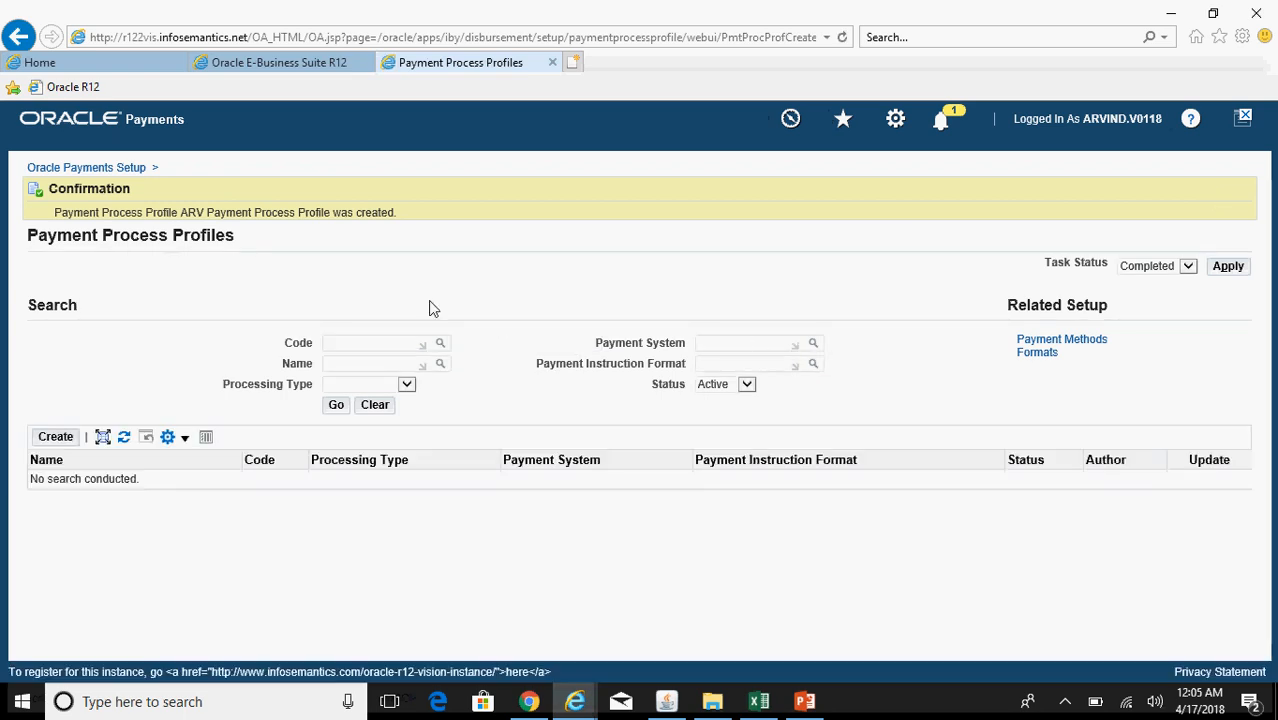
{"action": "left_click", "coordinate": [805, 701]}
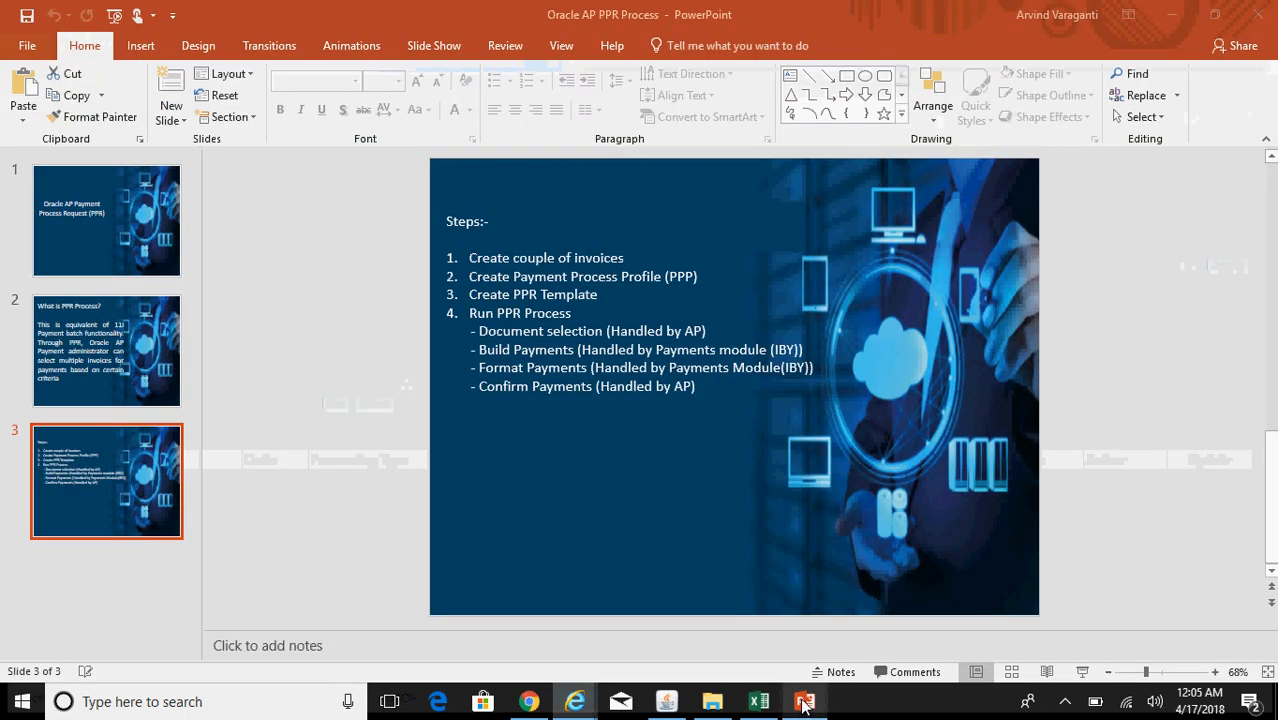
Step: Review slides 2 and 3 of the PPR deck, then return to the Oracle Applications Navigator
{"action": "left_click", "coordinate": [805, 701]}
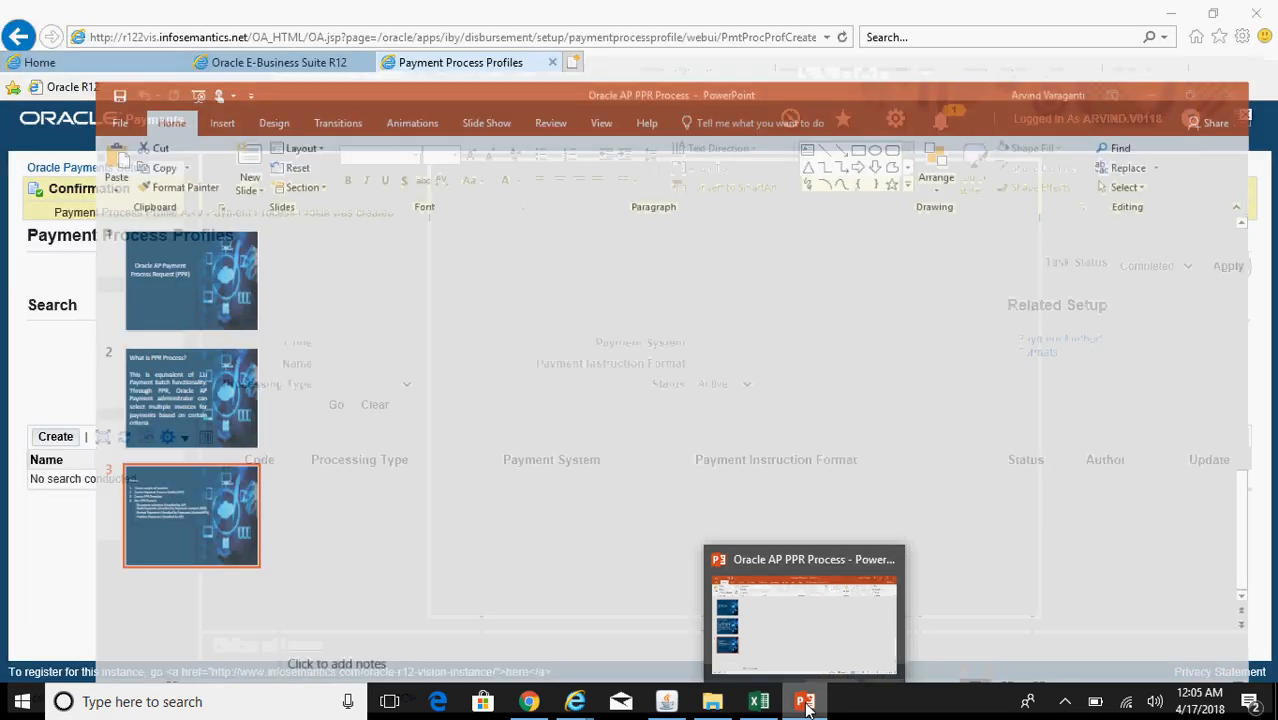
{"action": "left_click", "coordinate": [805, 701]}
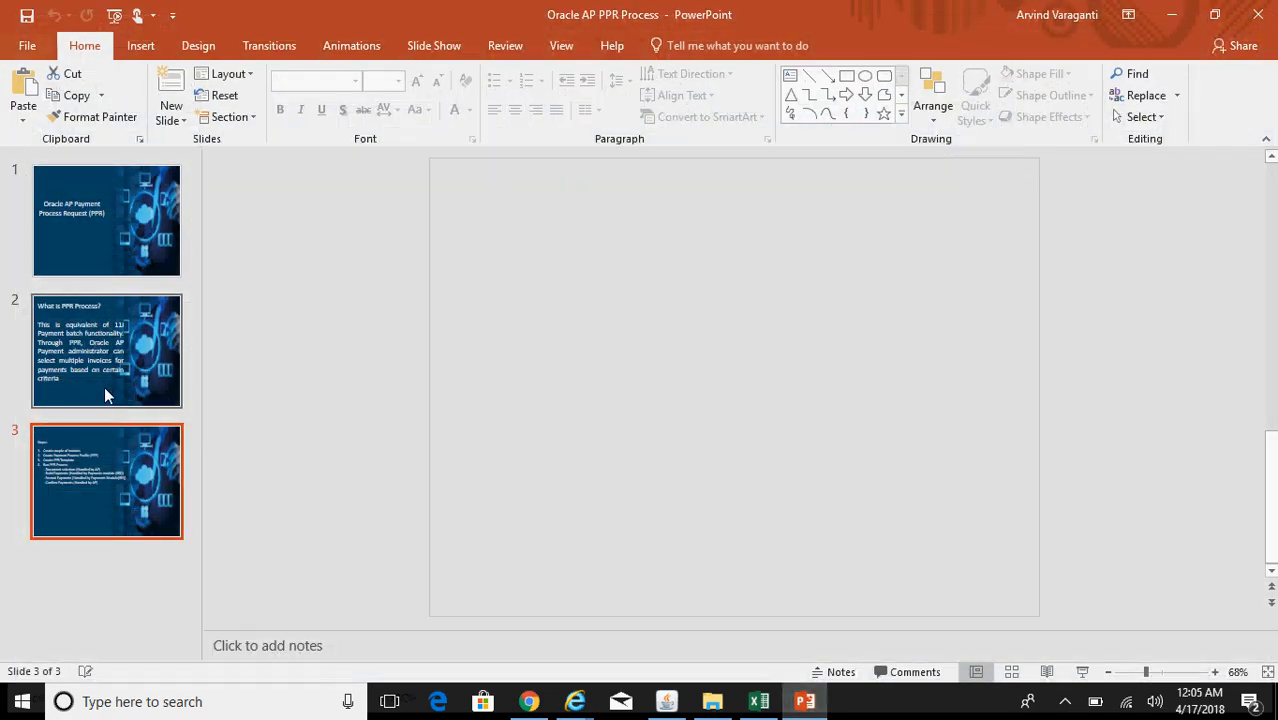
{"action": "left_click", "coordinate": [104, 386]}
{"action": "left_click", "coordinate": [117, 468]}
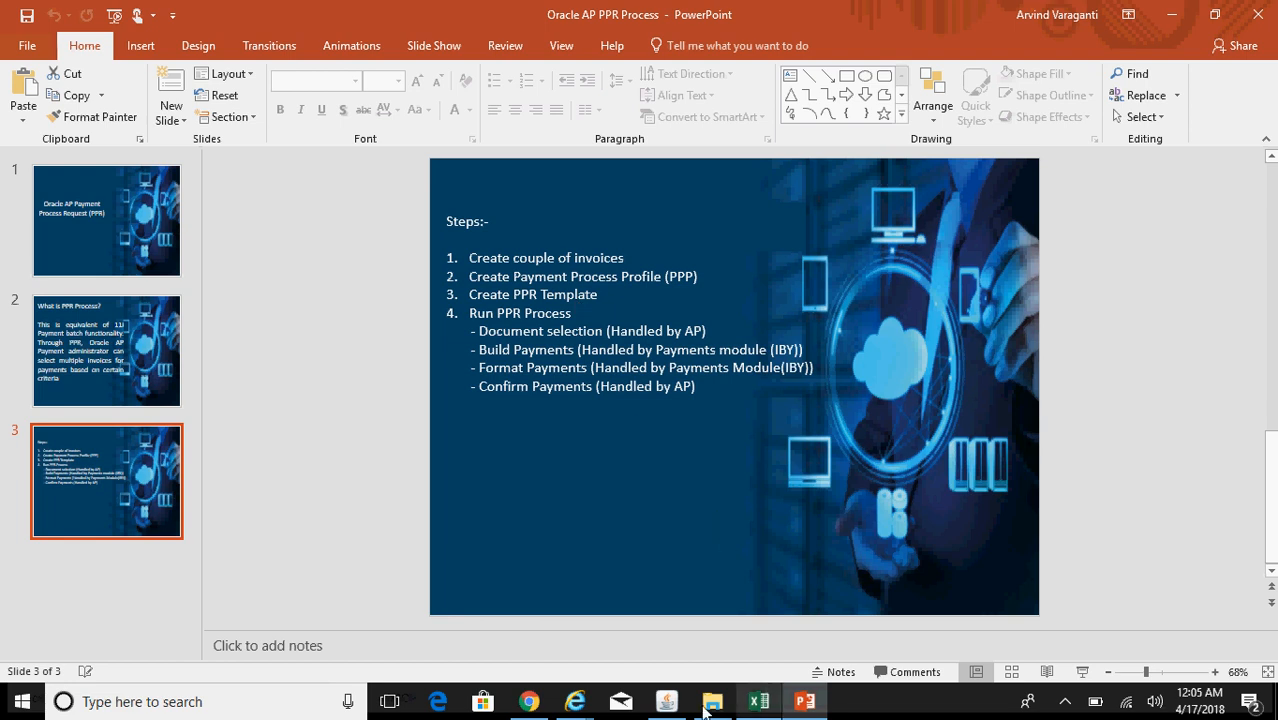
{"action": "left_click", "coordinate": [666, 701]}
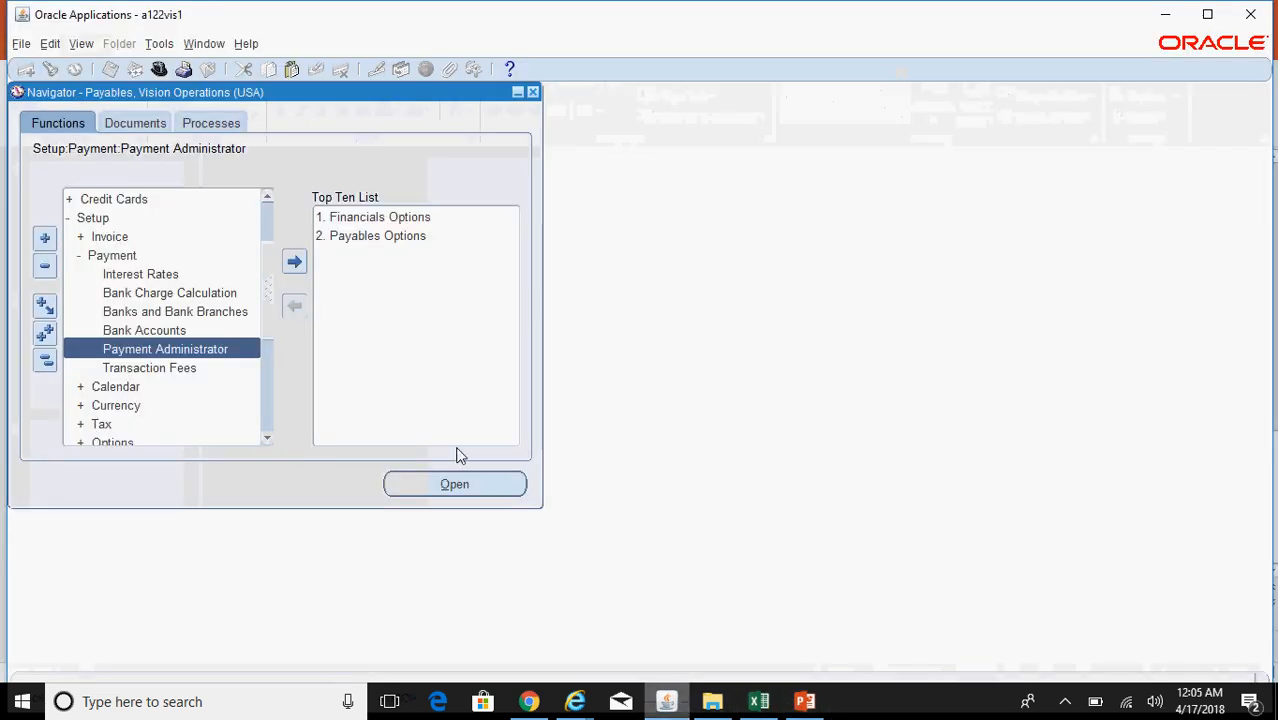
Step: Collapse the Navigator tree and launch Payments > Entry > Payments Manager
{"action": "left_click", "coordinate": [45, 360]}
{"action": "double_click", "coordinate": [135, 219]}
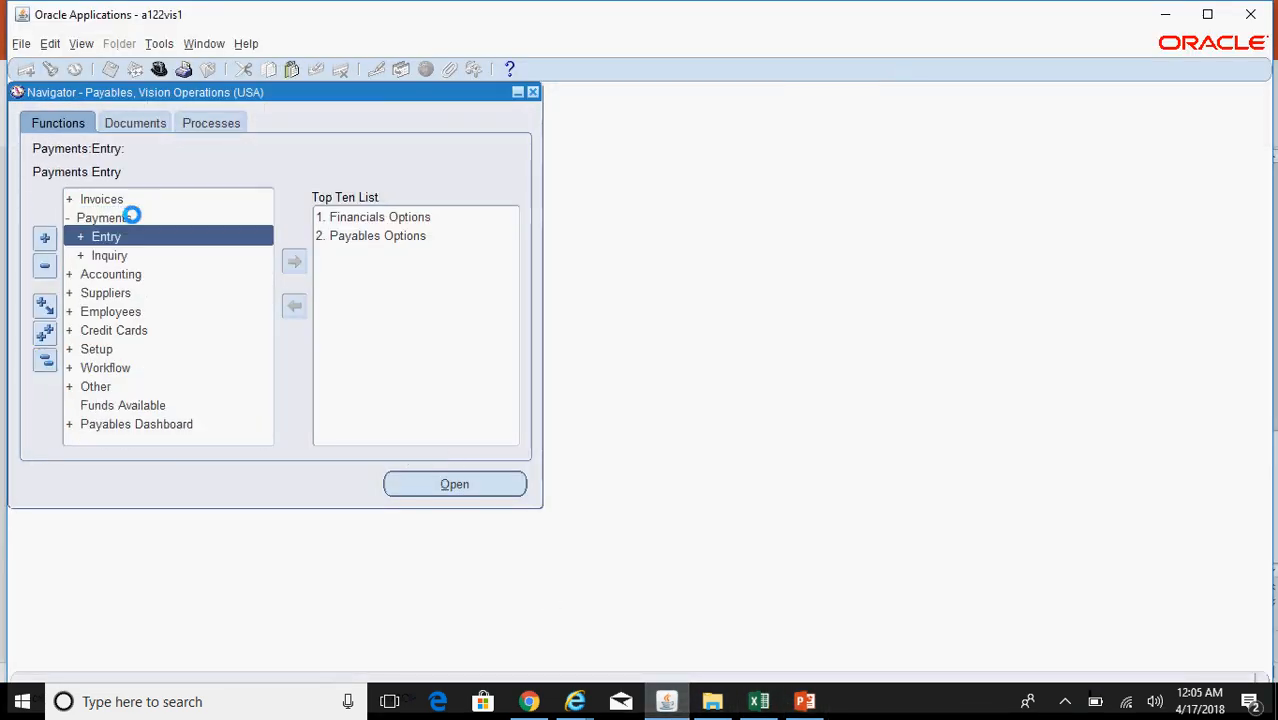
{"action": "double_click", "coordinate": [140, 238]}
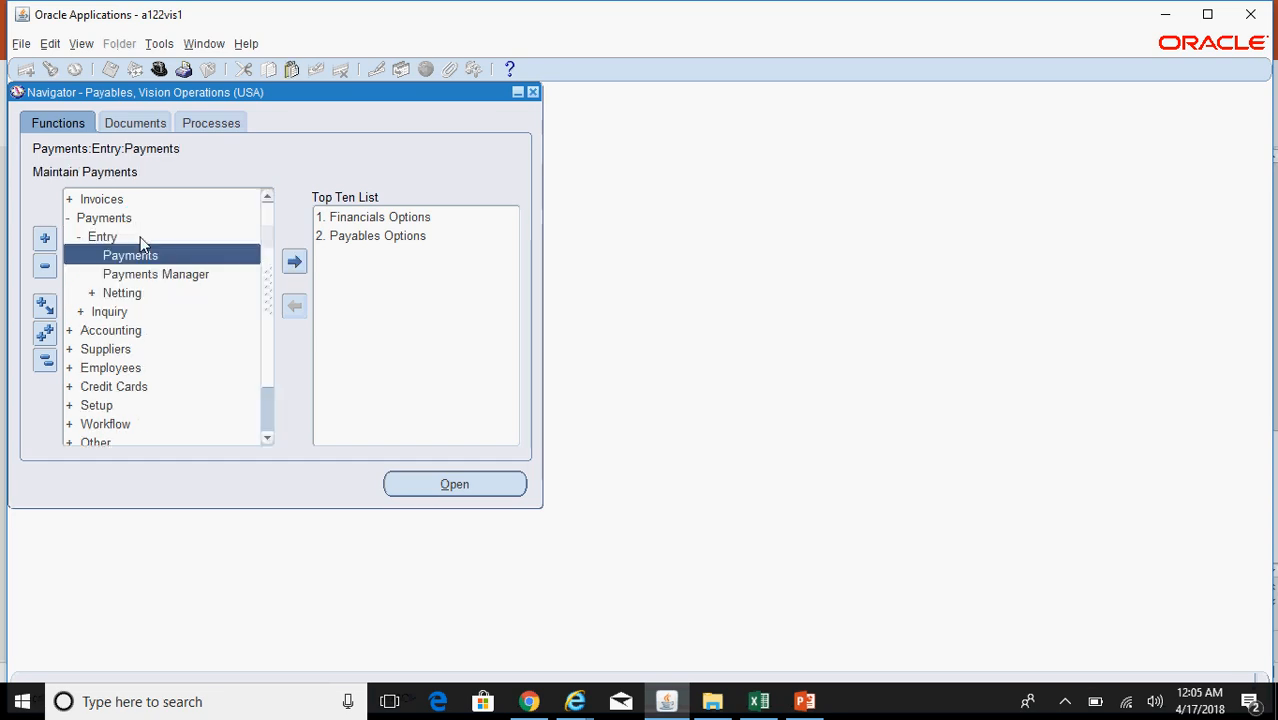
{"action": "double_click", "coordinate": [175, 275]}
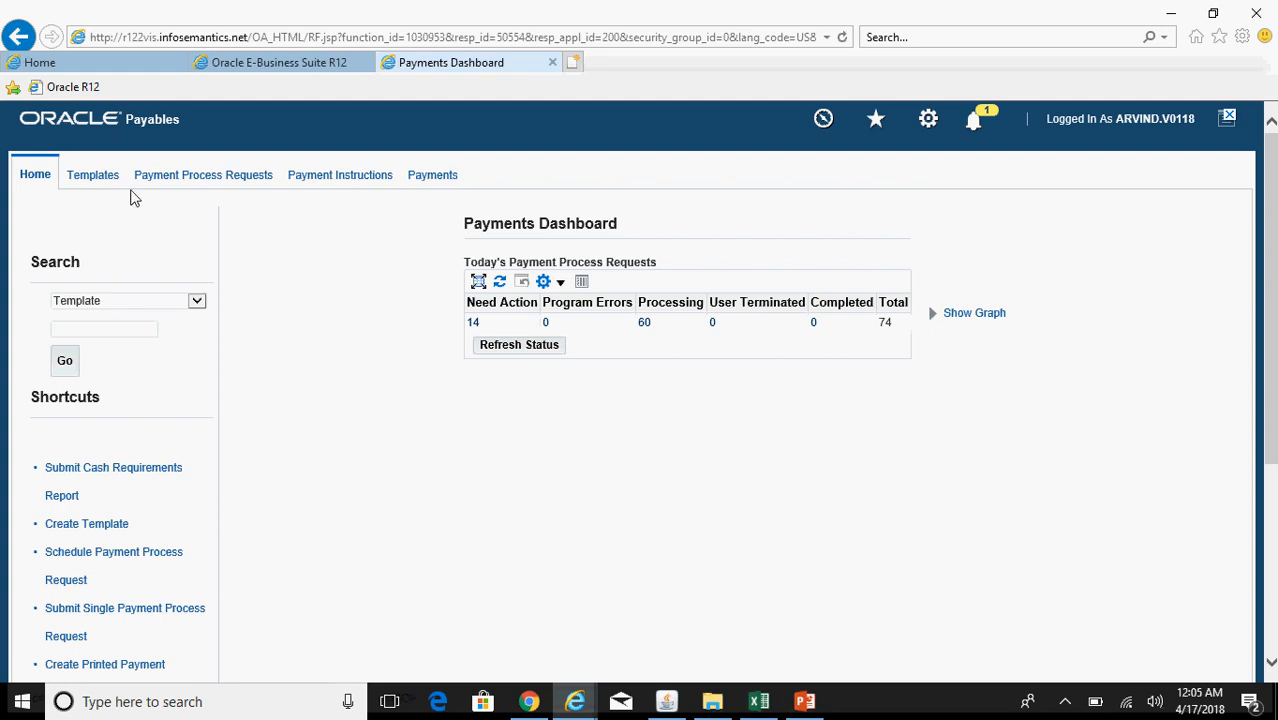
Step: Start a new payment process request template with name and description 'ARV PPR Template'
{"action": "left_click", "coordinate": [96, 177]}
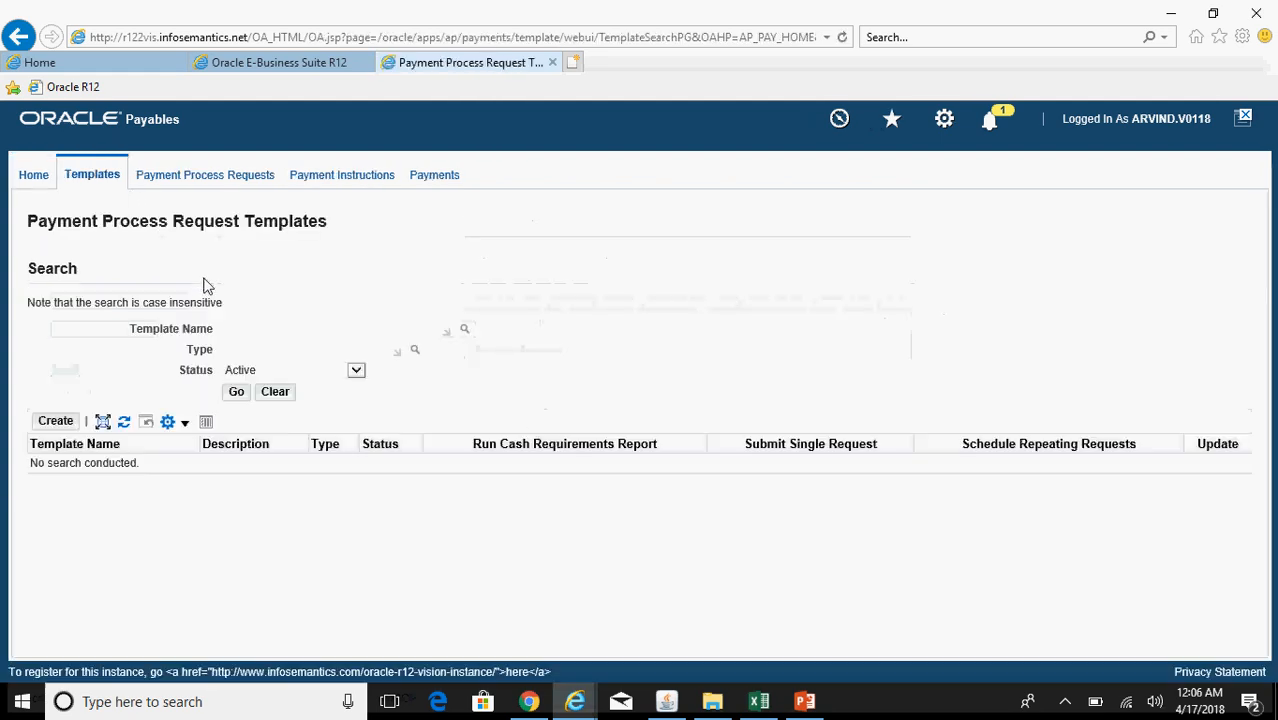
{"action": "left_click", "coordinate": [57, 421]}
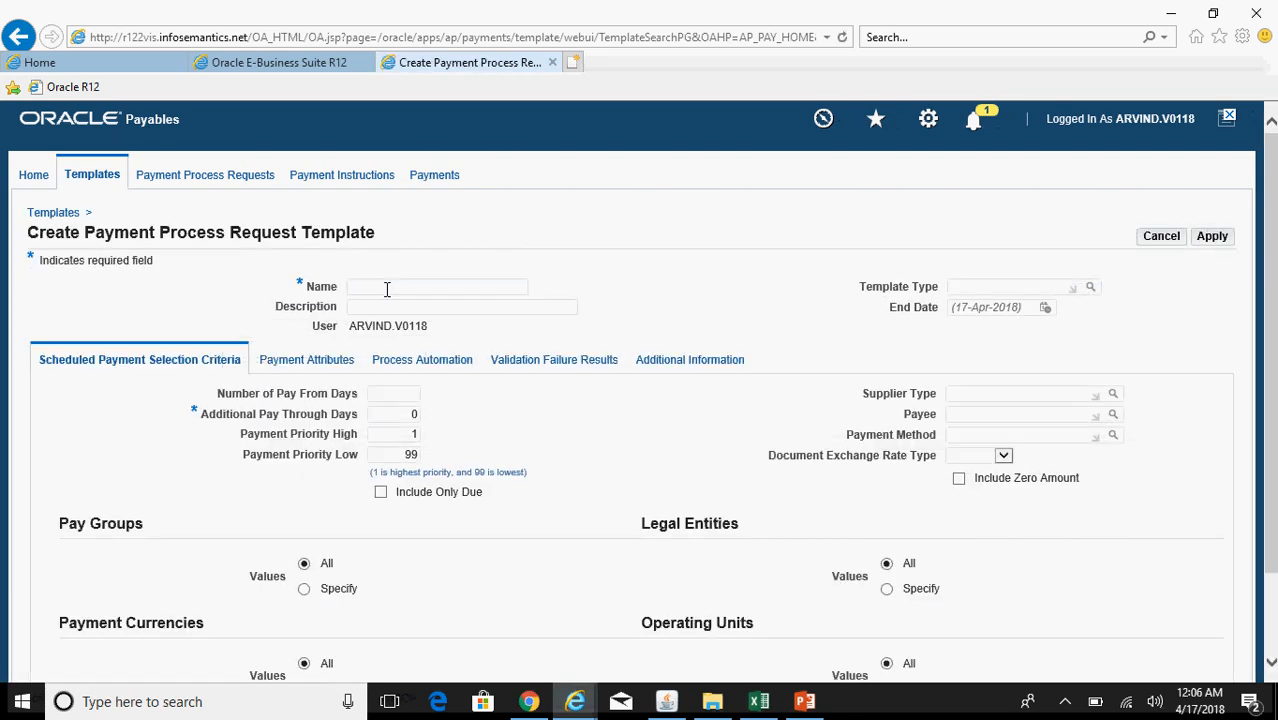
{"action": "type", "text": "ARV PPR Template"}
{"action": "key", "text": "Tab"}
{"action": "type", "text": "ARV PPR Template"}
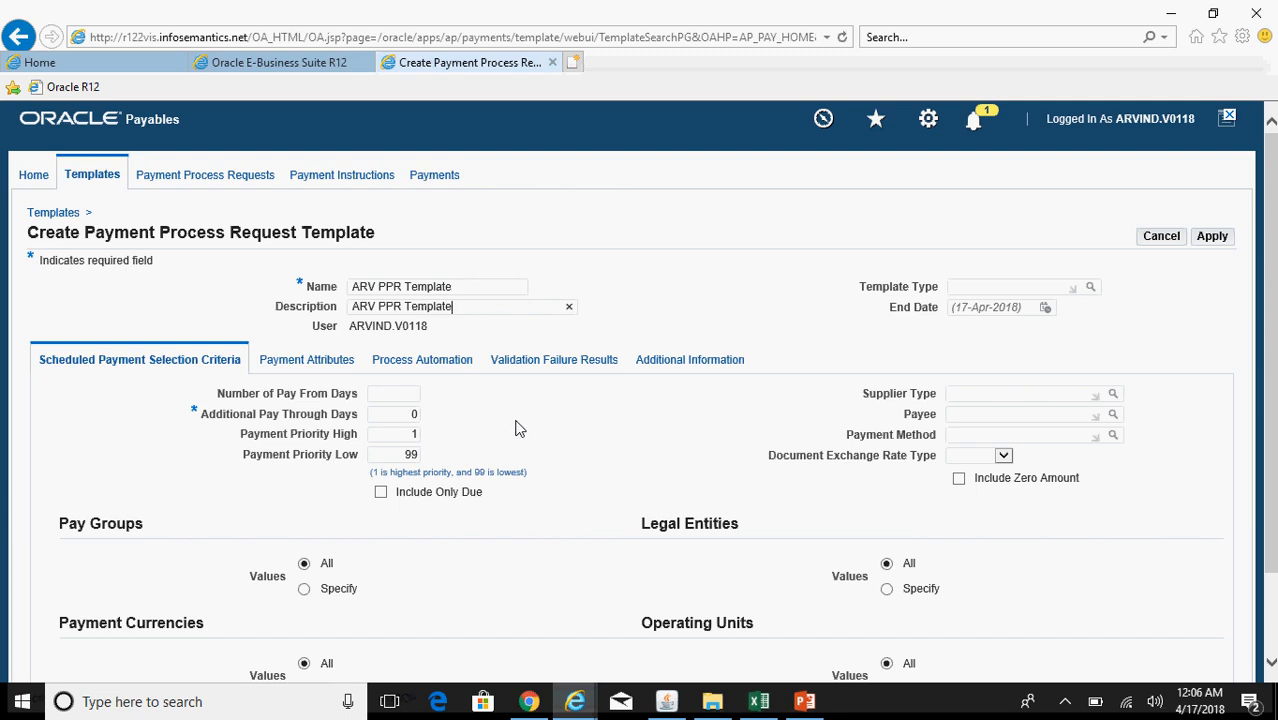
{"action": "scroll", "coordinate": [629, 462], "scroll_direction": "down", "scroll_amount": 1}
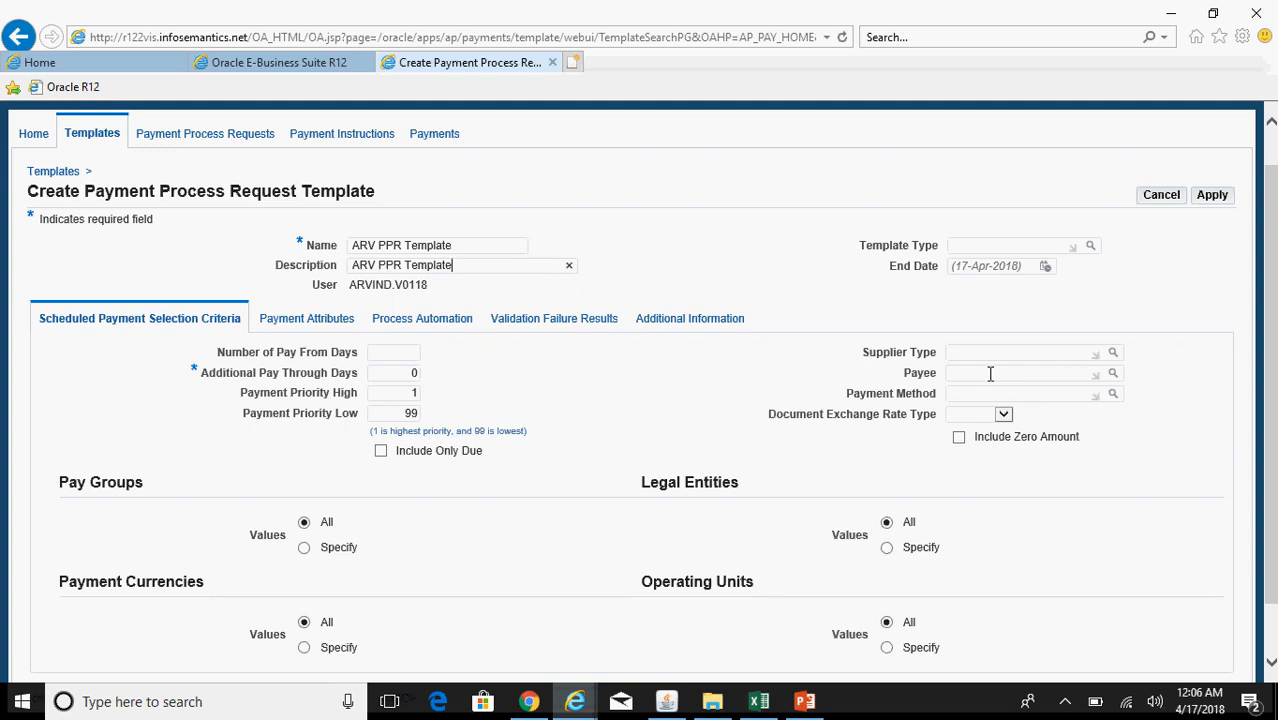
Step: Enter ABC Supplier as the template's payee
{"action": "left_click", "coordinate": [990, 374]}
{"action": "left_click", "coordinate": [969, 352]}
{"action": "type", "text": "ABC Supplier"}
{"action": "key", "text": "Tab"}
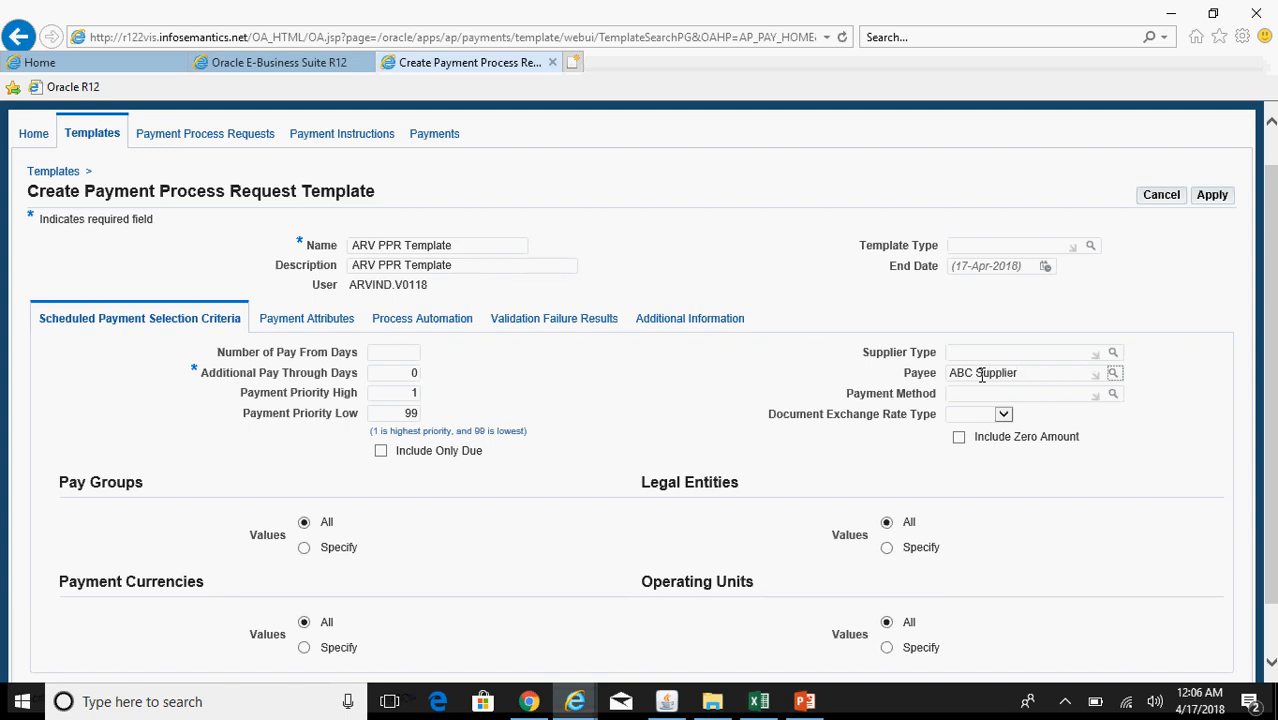
Step: Search payment methods with 'Check%' and select CHECK for the template
{"action": "left_click", "coordinate": [1036, 436]}
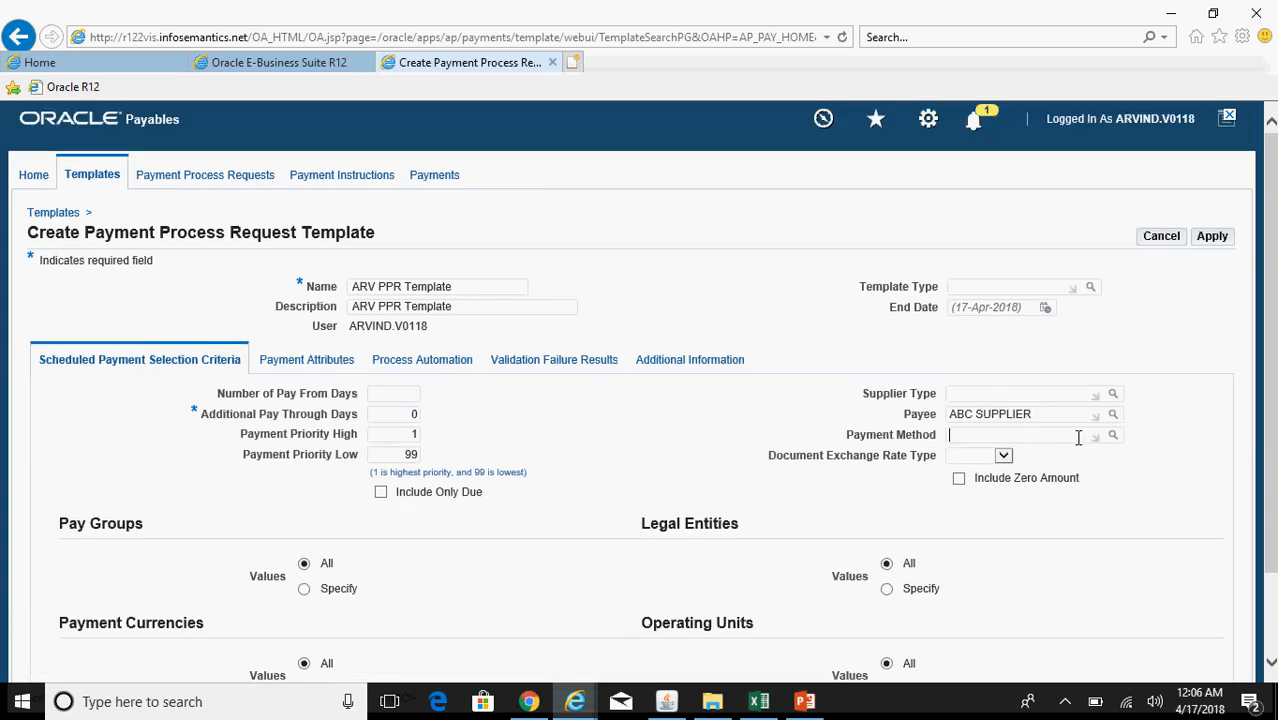
{"action": "left_click", "coordinate": [1113, 438]}
{"action": "left_click", "coordinate": [400, 150]}
{"action": "type", "text": "Check%"}
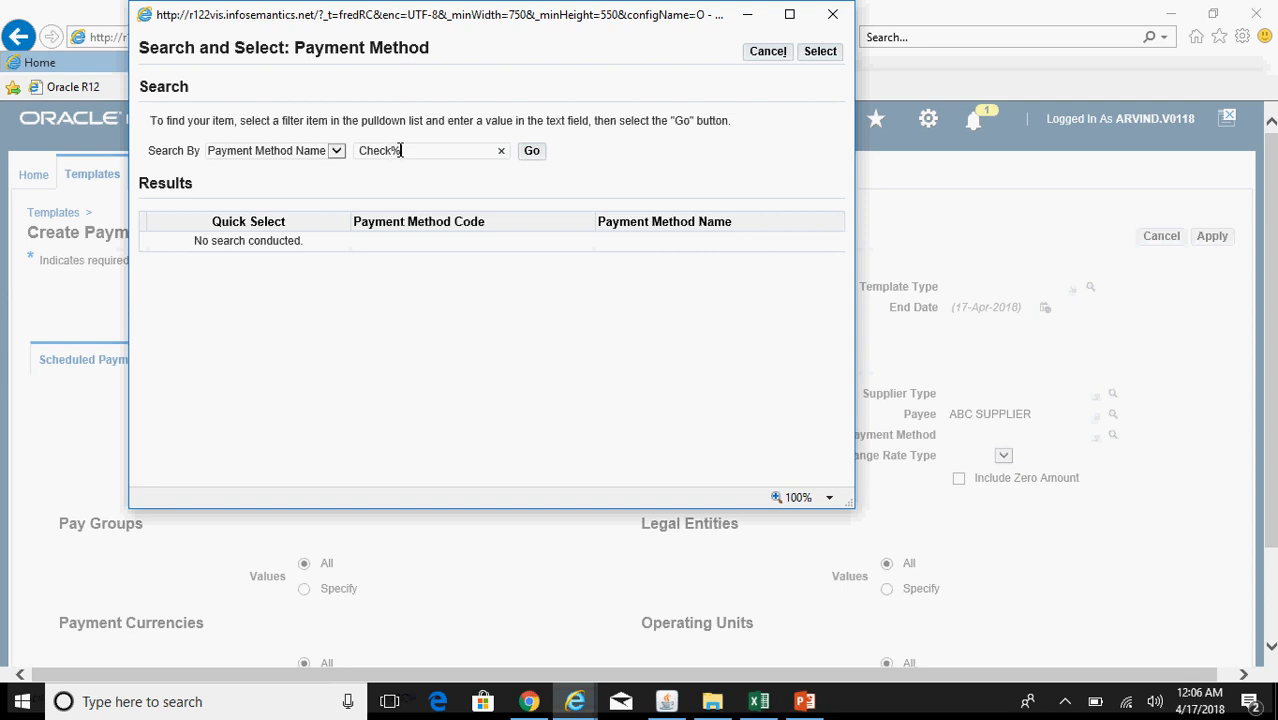
{"action": "left_click", "coordinate": [533, 152]}
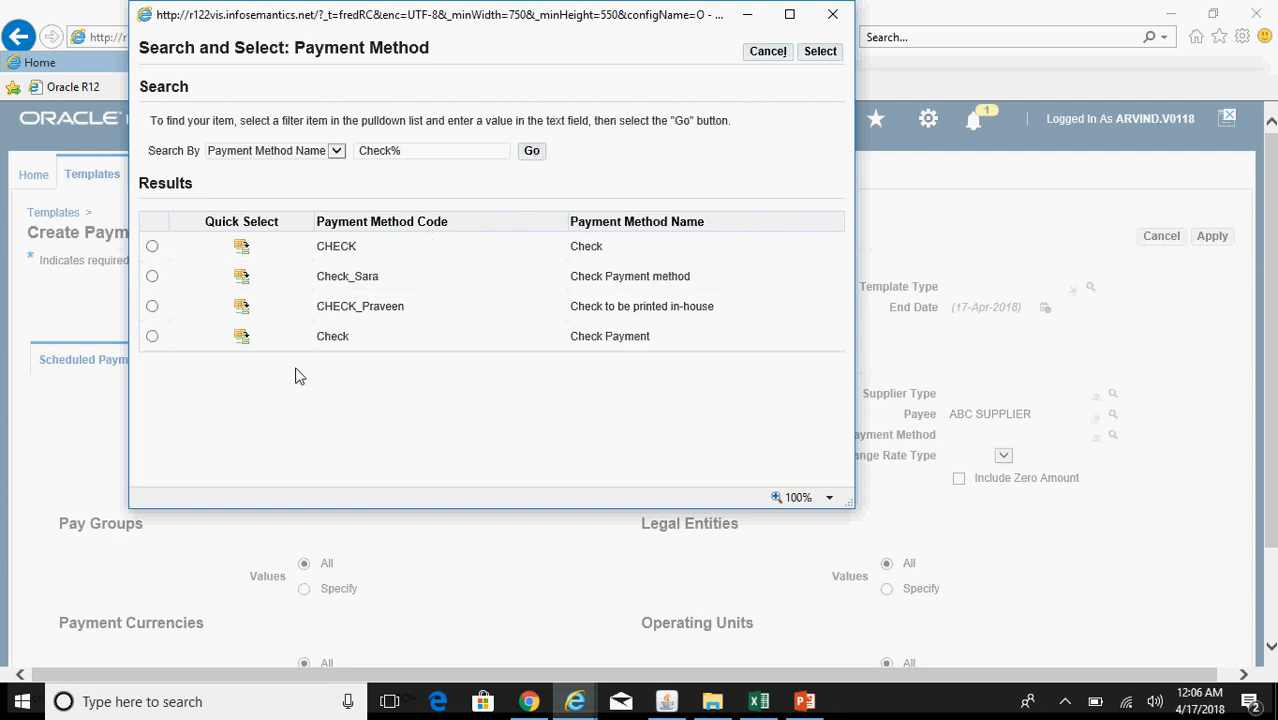
{"action": "left_click", "coordinate": [241, 248]}
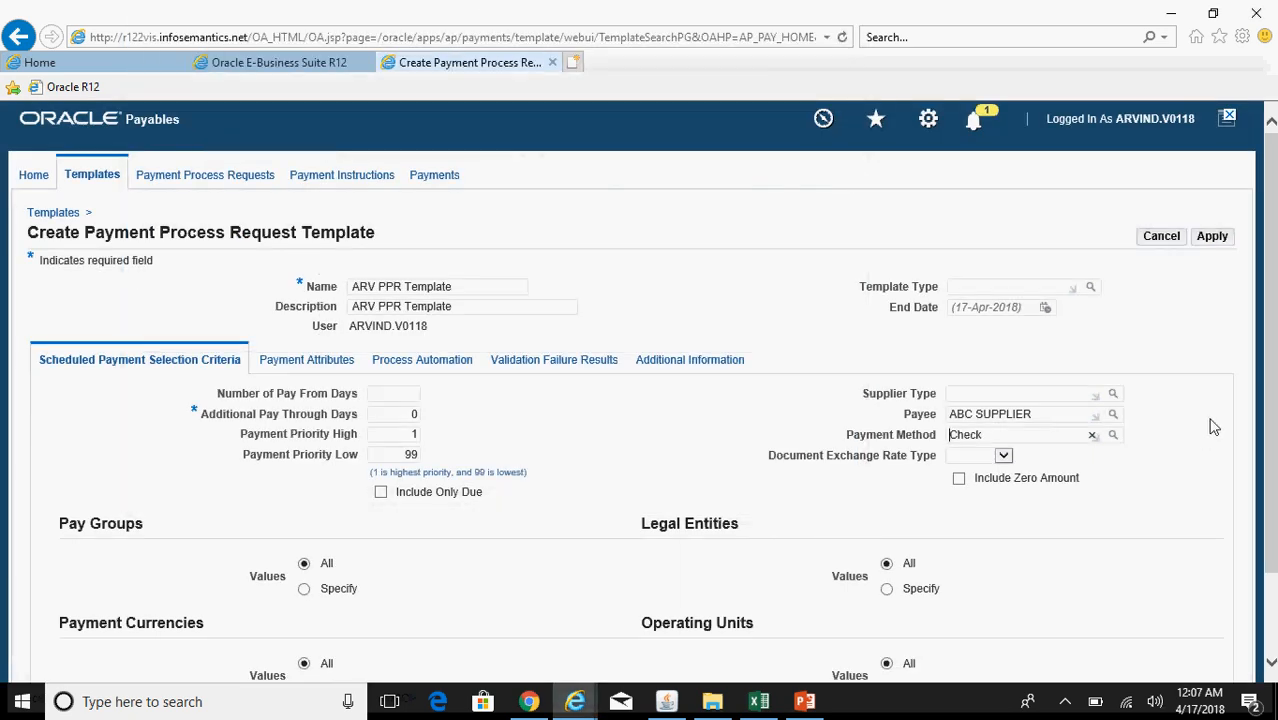
{"action": "scroll", "coordinate": [1268, 400], "scroll_direction": "down", "scroll_amount": 1}
{"action": "scroll", "coordinate": [1272, 507], "scroll_direction": "down", "scroll_amount": 2}
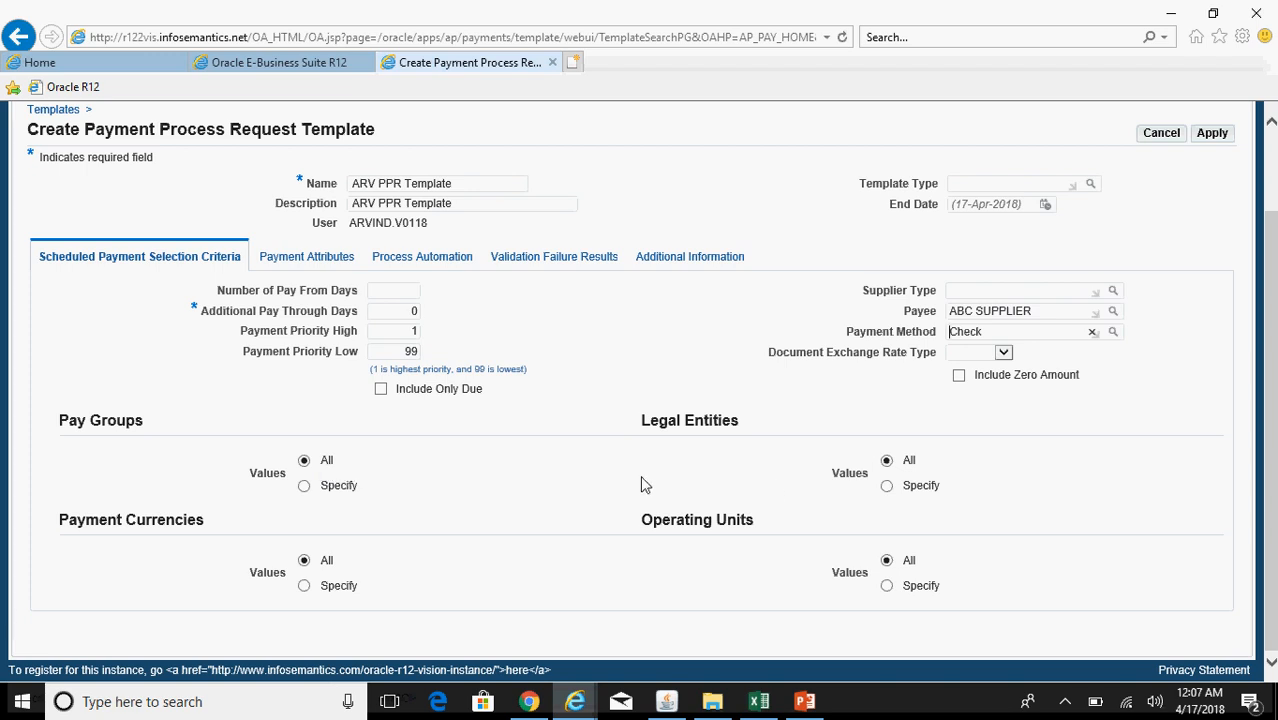
Step: Restrict the template's legal entities to Vision Operations, found with 'Vision%Ope%'
{"action": "left_click", "coordinate": [888, 487]}
{"action": "scroll", "coordinate": [1274, 424], "scroll_direction": "down", "scroll_amount": 2}
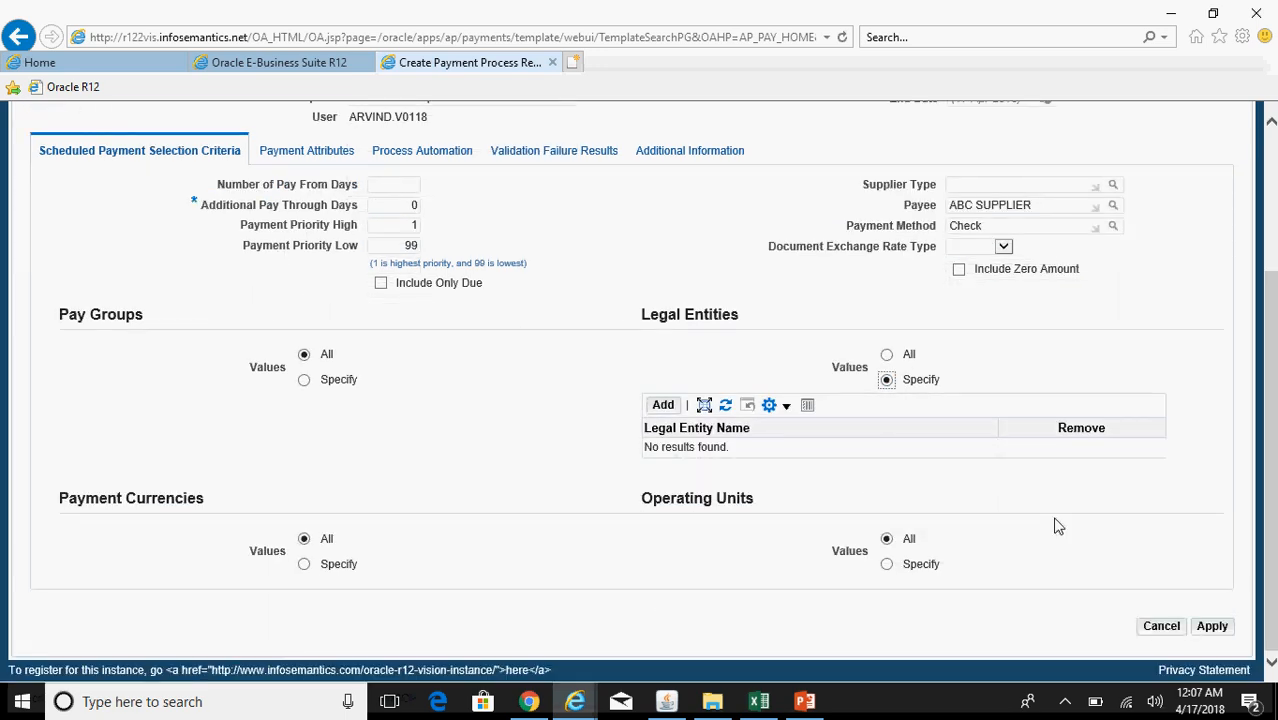
{"action": "left_click", "coordinate": [662, 407]}
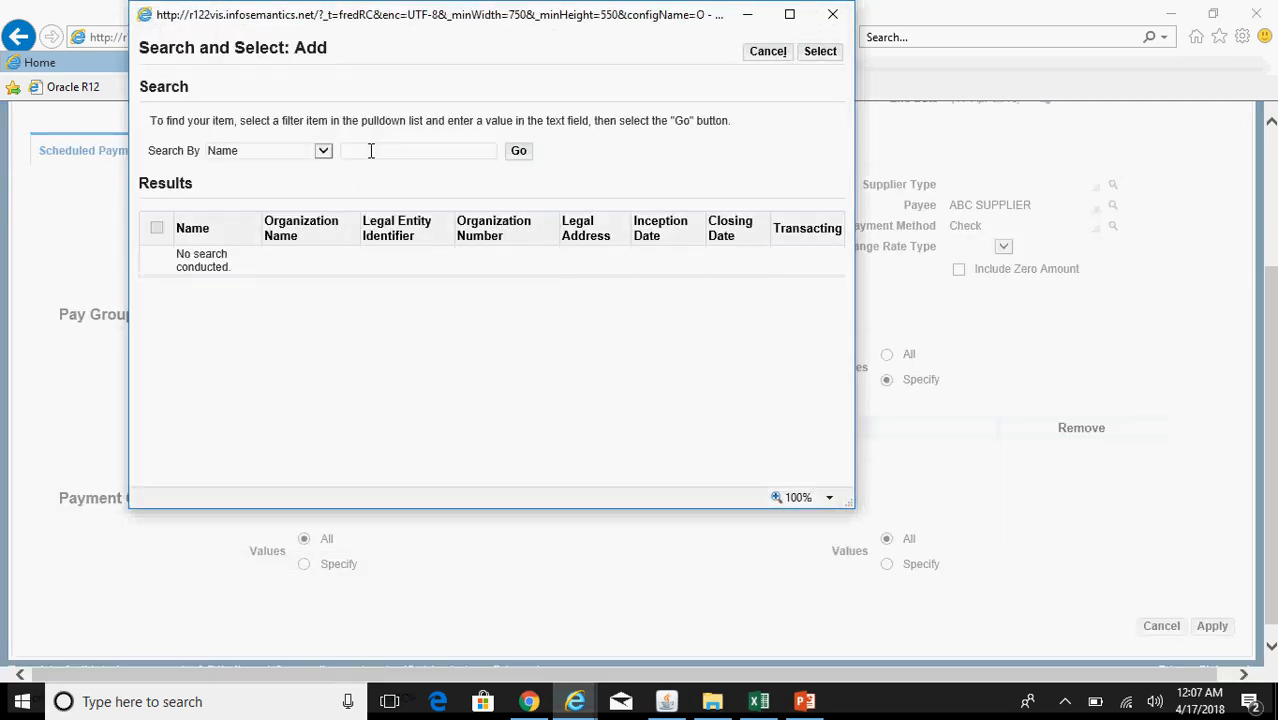
{"action": "type", "text": "Vision%Ope%"}
{"action": "left_click", "coordinate": [518, 151]}
{"action": "left_click", "coordinate": [157, 267]}
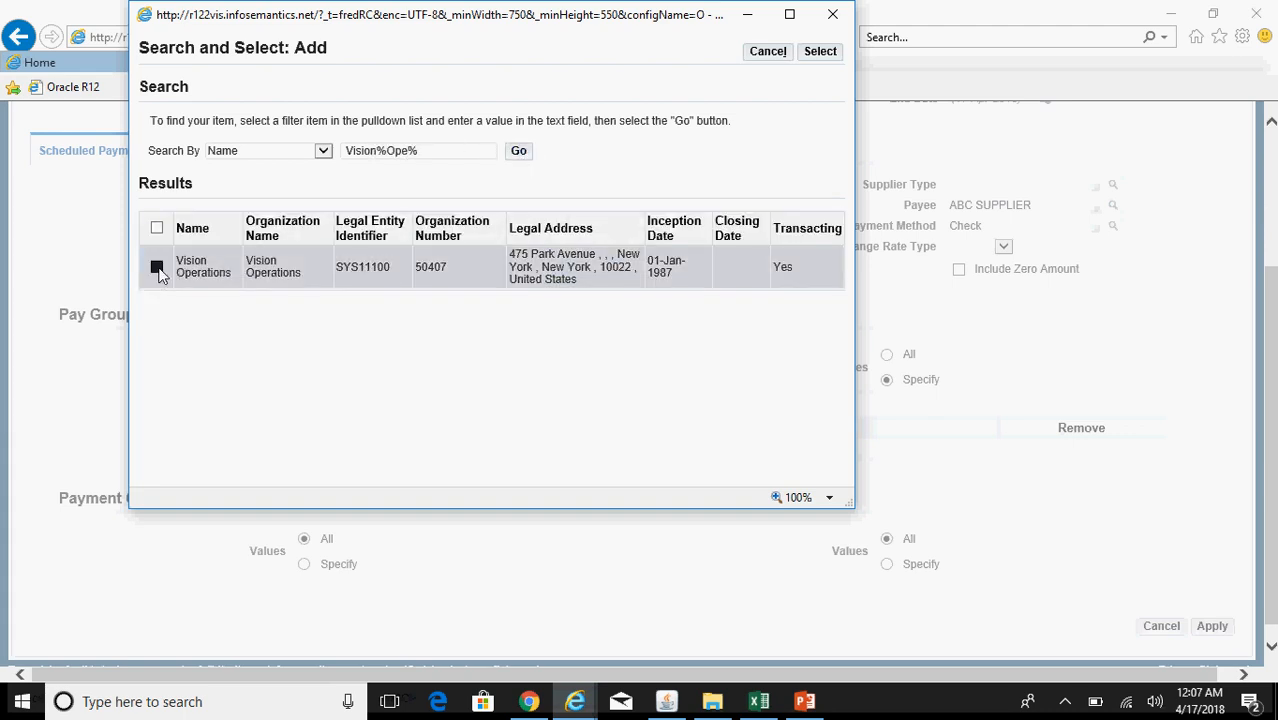
{"action": "left_click", "coordinate": [820, 53]}
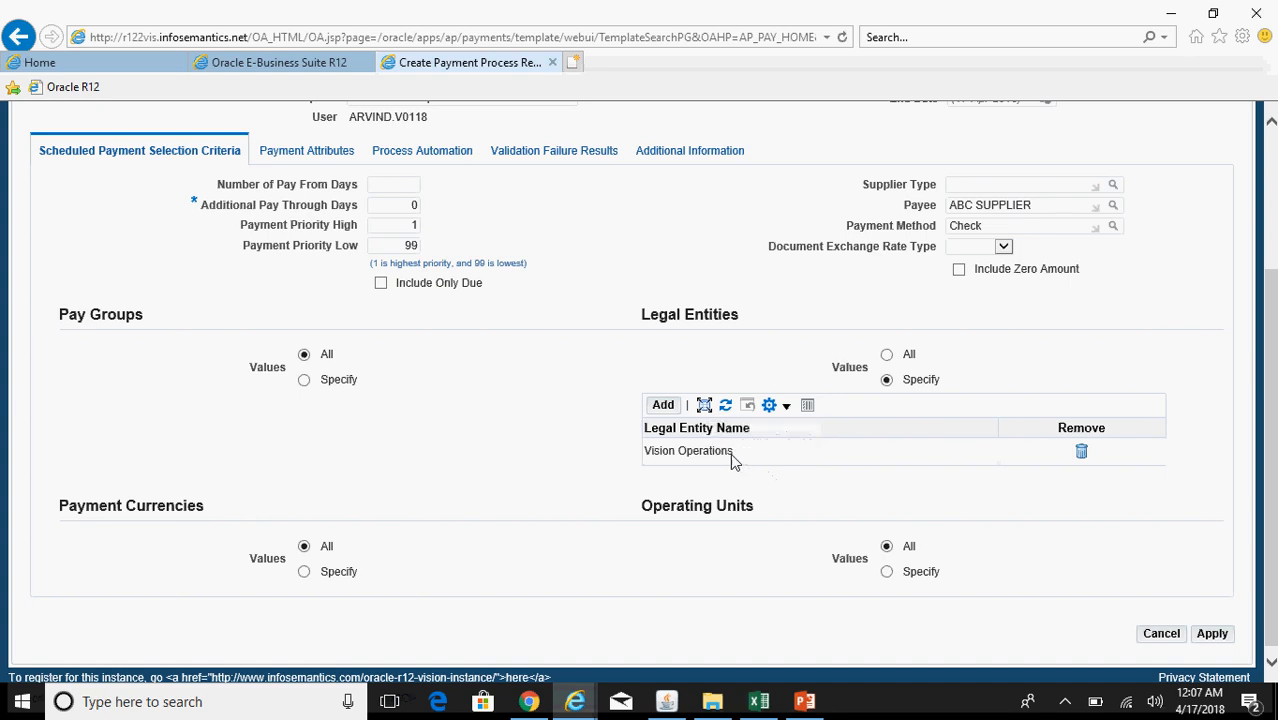
Step: Restrict the template's operating units to Vision Operations
{"action": "left_click", "coordinate": [887, 572]}
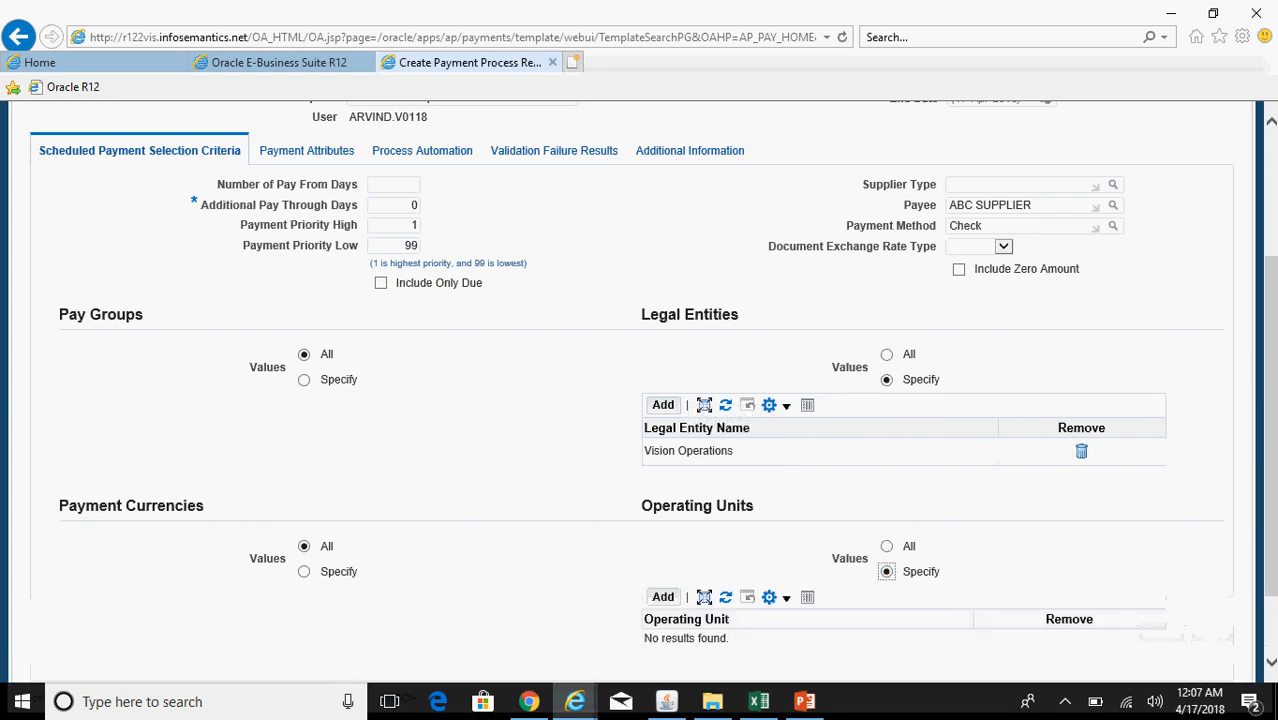
{"action": "left_click", "coordinate": [662, 508]}
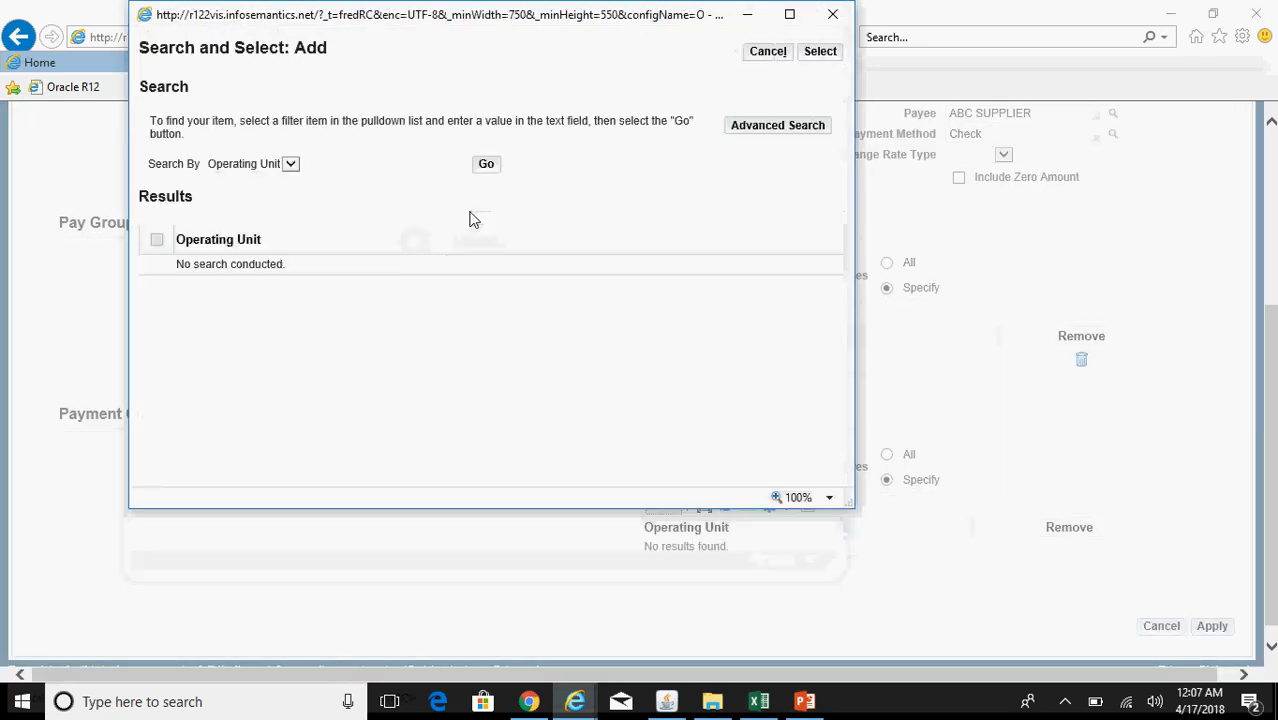
{"action": "left_click", "coordinate": [485, 166]}
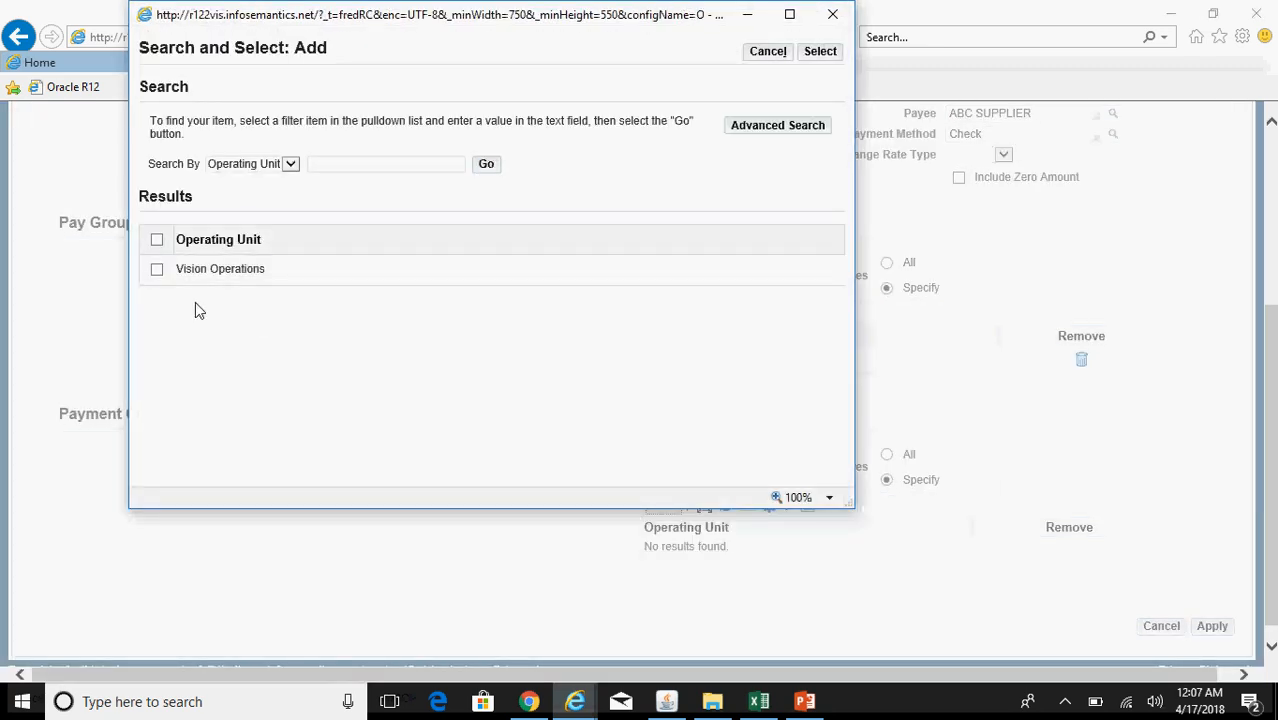
{"action": "left_click", "coordinate": [158, 272]}
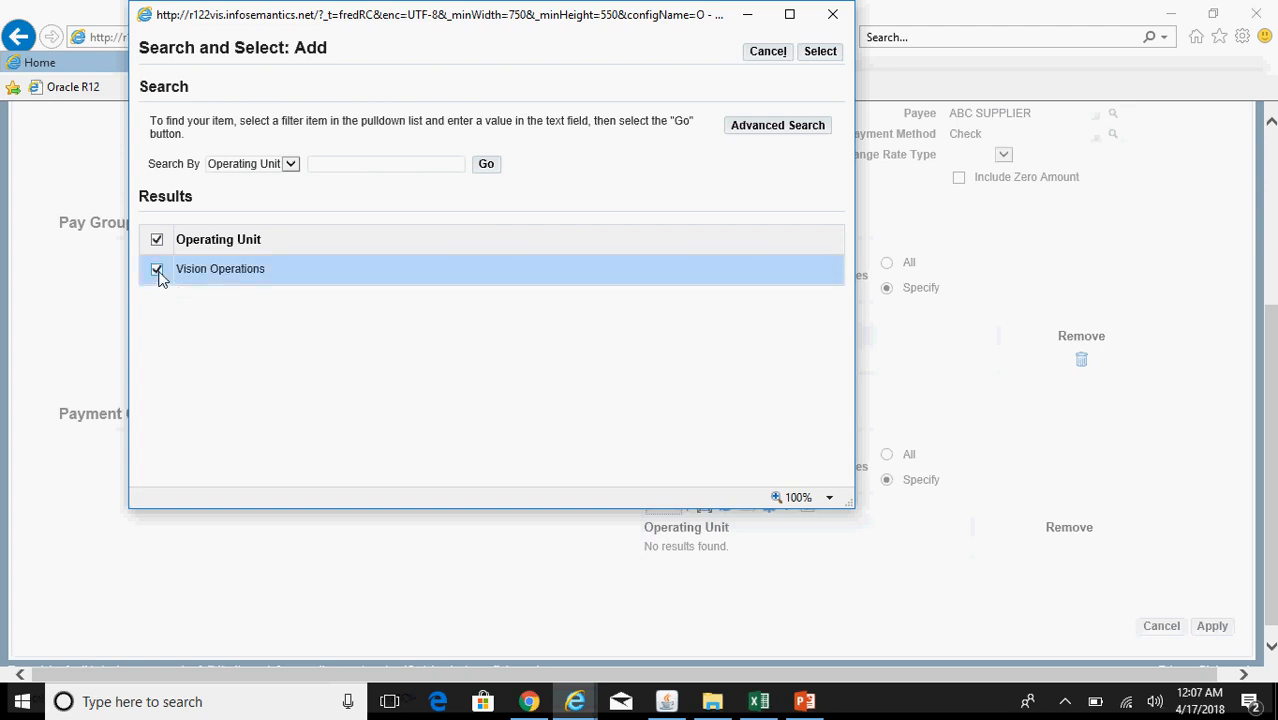
{"action": "left_click", "coordinate": [838, 55]}
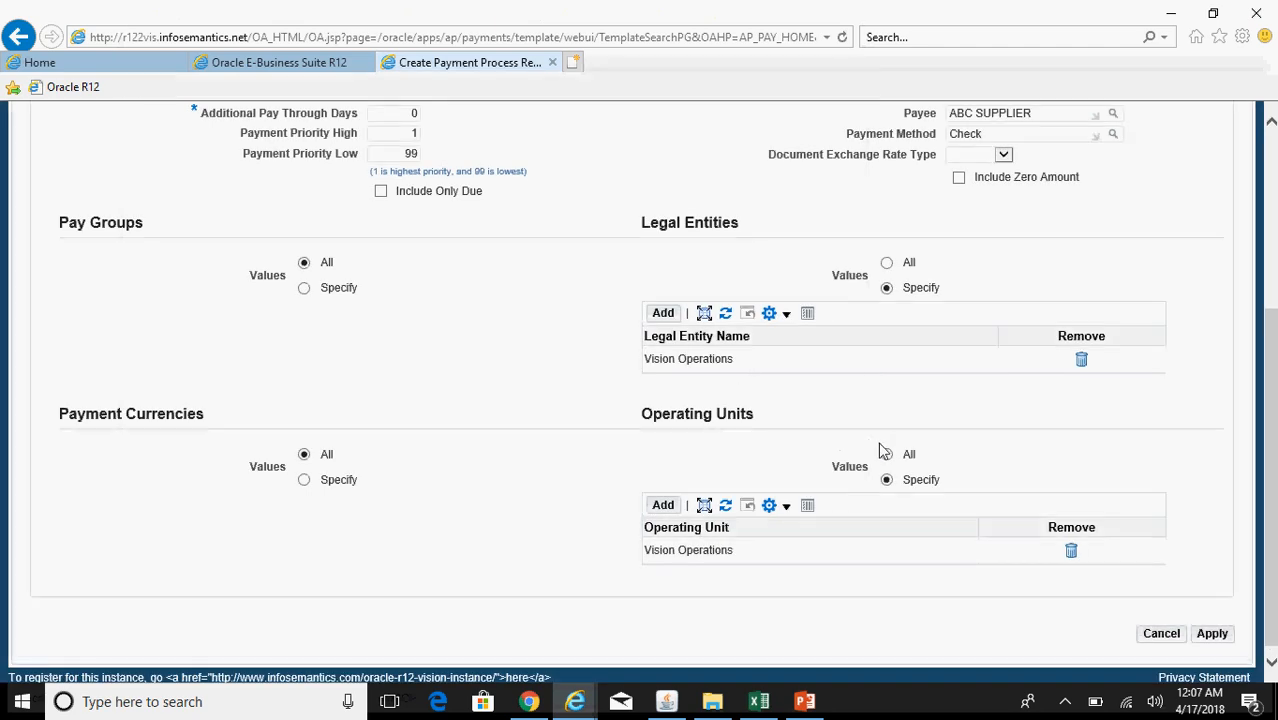
Step: Restrict the template's payment currencies to USD
{"action": "left_click", "coordinate": [306, 486]}
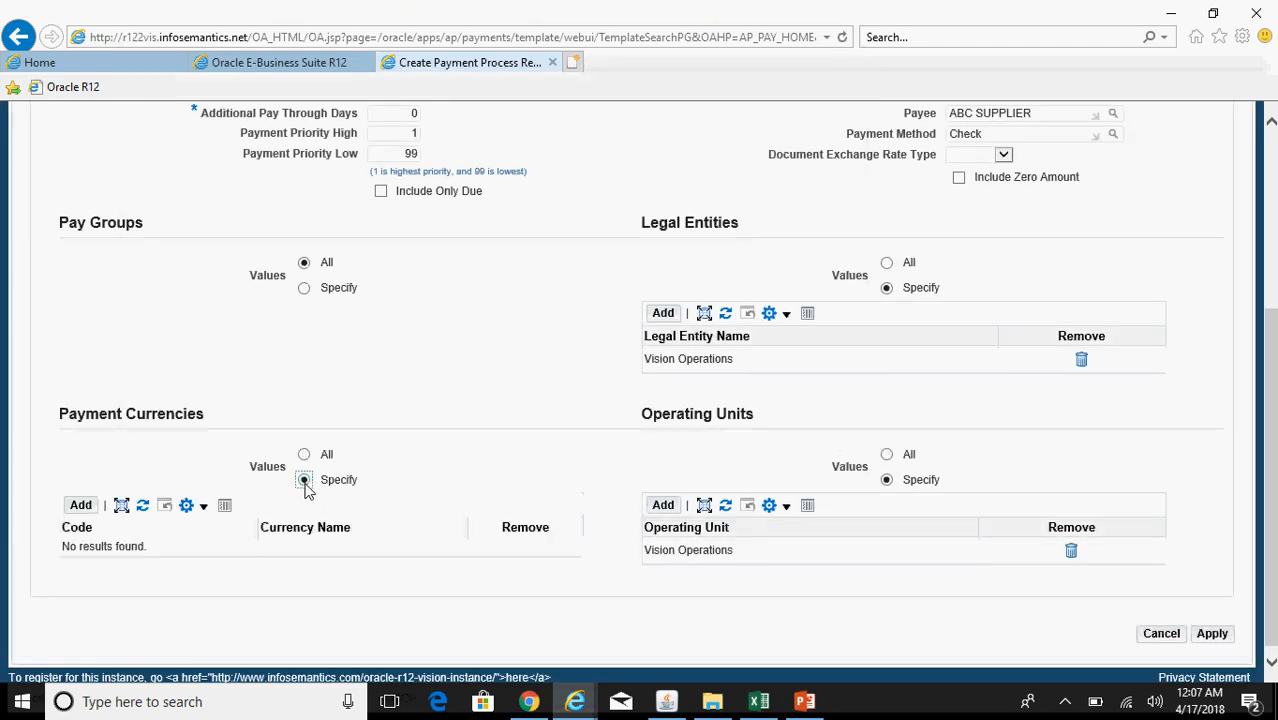
{"action": "left_click", "coordinate": [82, 508]}
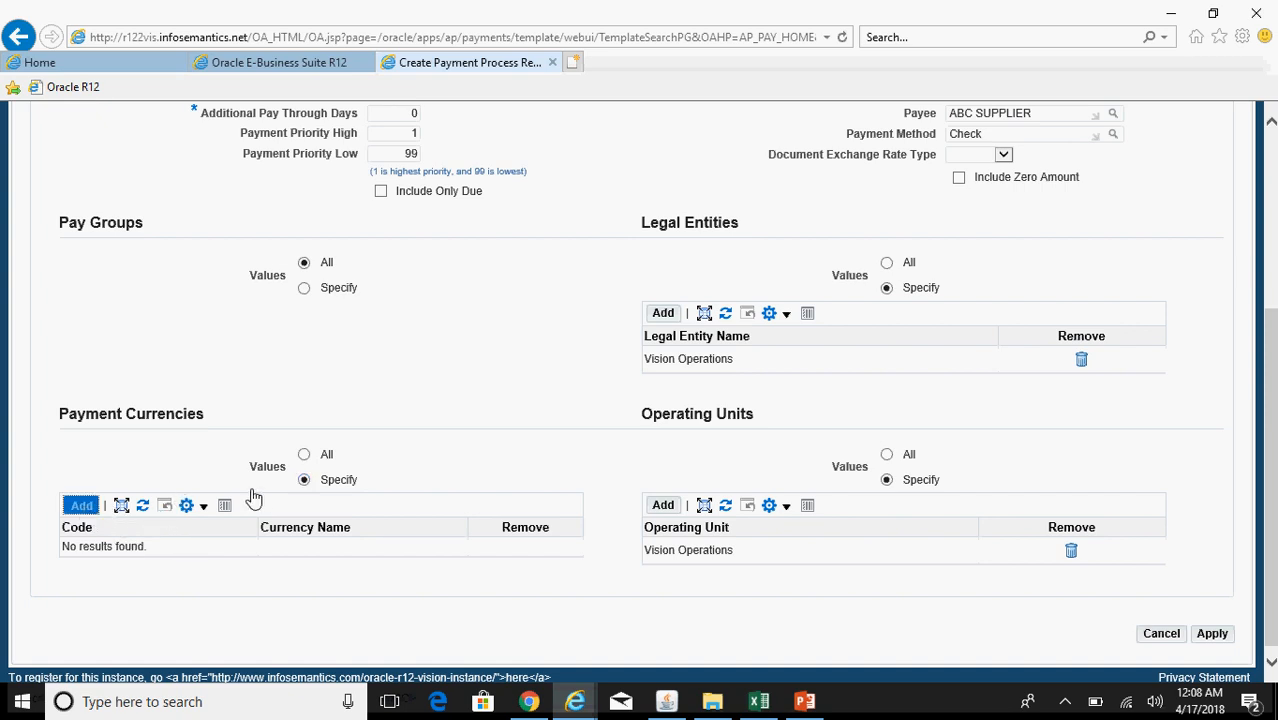
{"action": "left_click", "coordinate": [368, 150]}
{"action": "type", "text": "USD"}
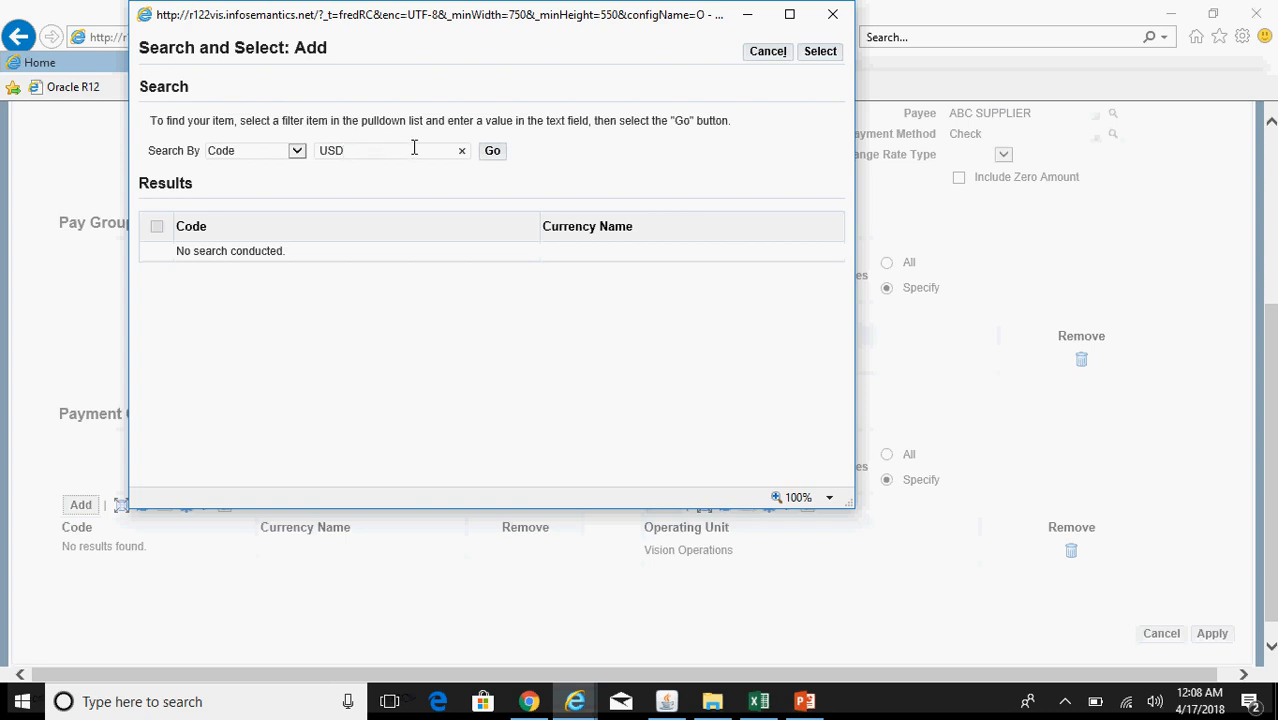
{"action": "left_click", "coordinate": [492, 151]}
{"action": "left_click", "coordinate": [157, 226]}
{"action": "left_click", "coordinate": [820, 51]}
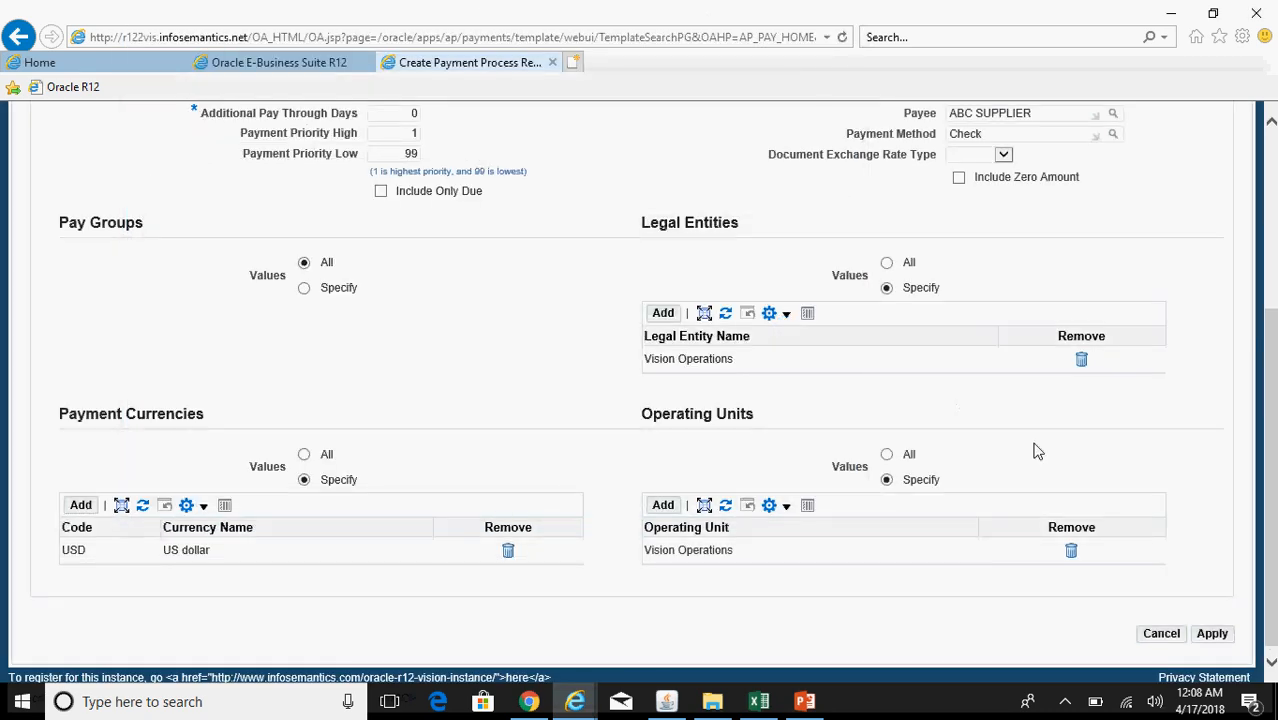
{"action": "scroll", "coordinate": [1274, 510], "scroll_direction": "up", "scroll_amount": 5}
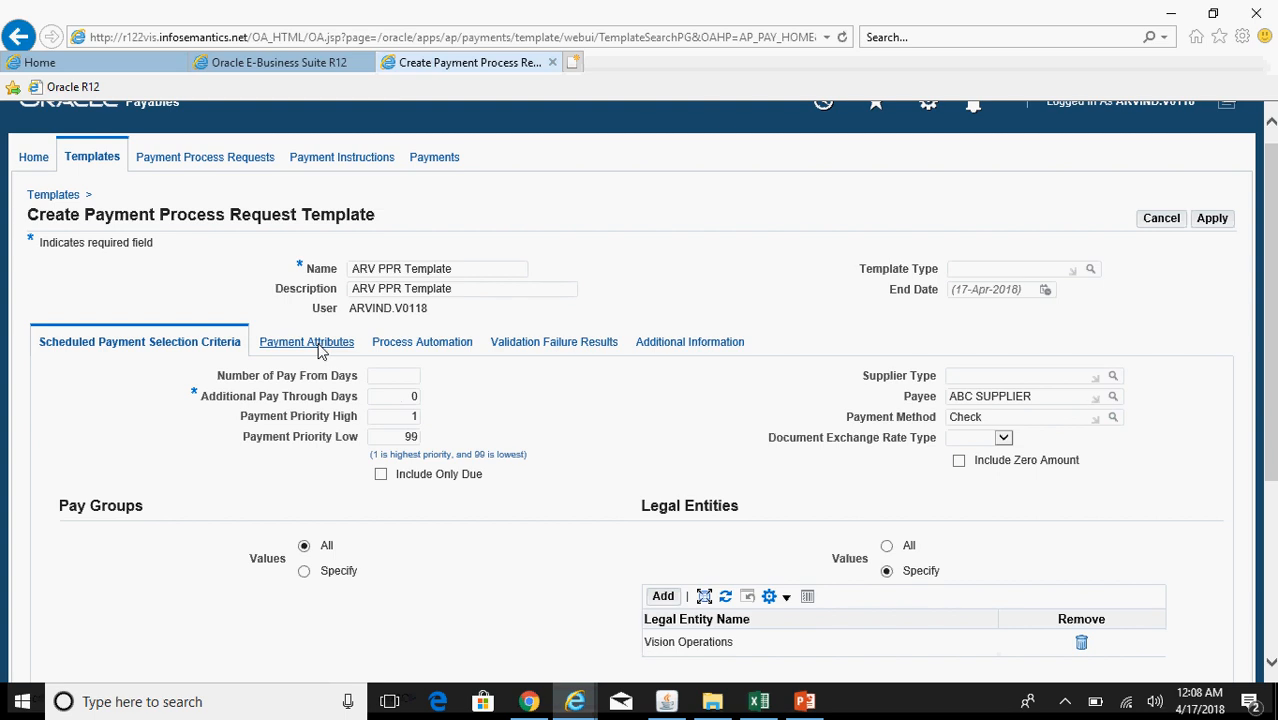
Step: Set the disbursement bank account to BofA MOAC US-Operations, found with 'Bof%'
{"action": "left_click", "coordinate": [320, 345]}
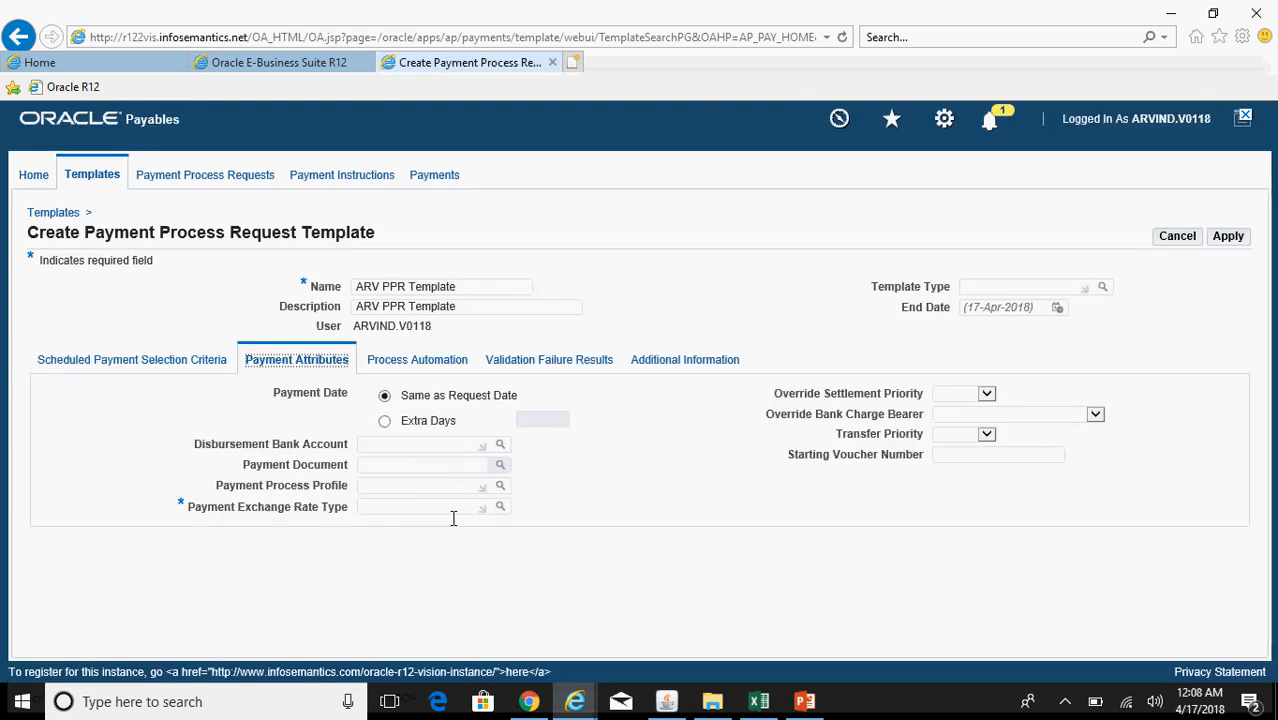
{"action": "left_click", "coordinate": [375, 443]}
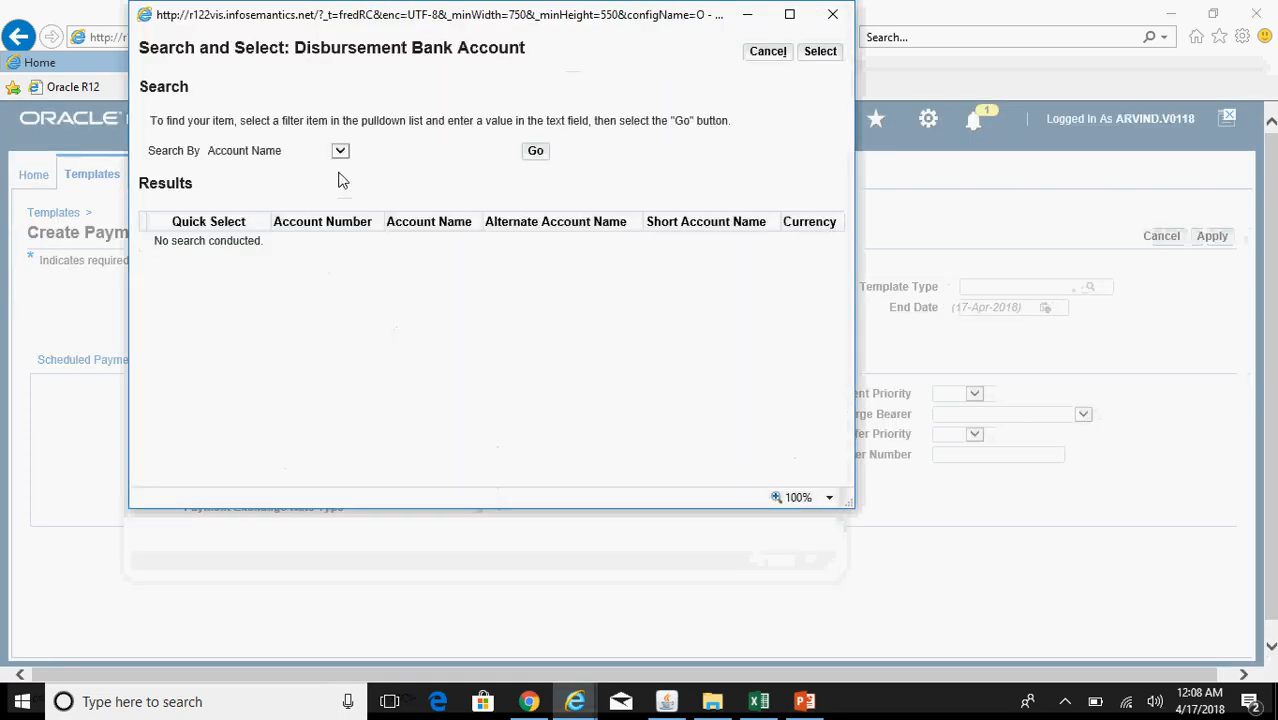
{"action": "left_click", "coordinate": [397, 152]}
{"action": "type", "text": "Bof%"}
{"action": "left_click", "coordinate": [530, 152]}
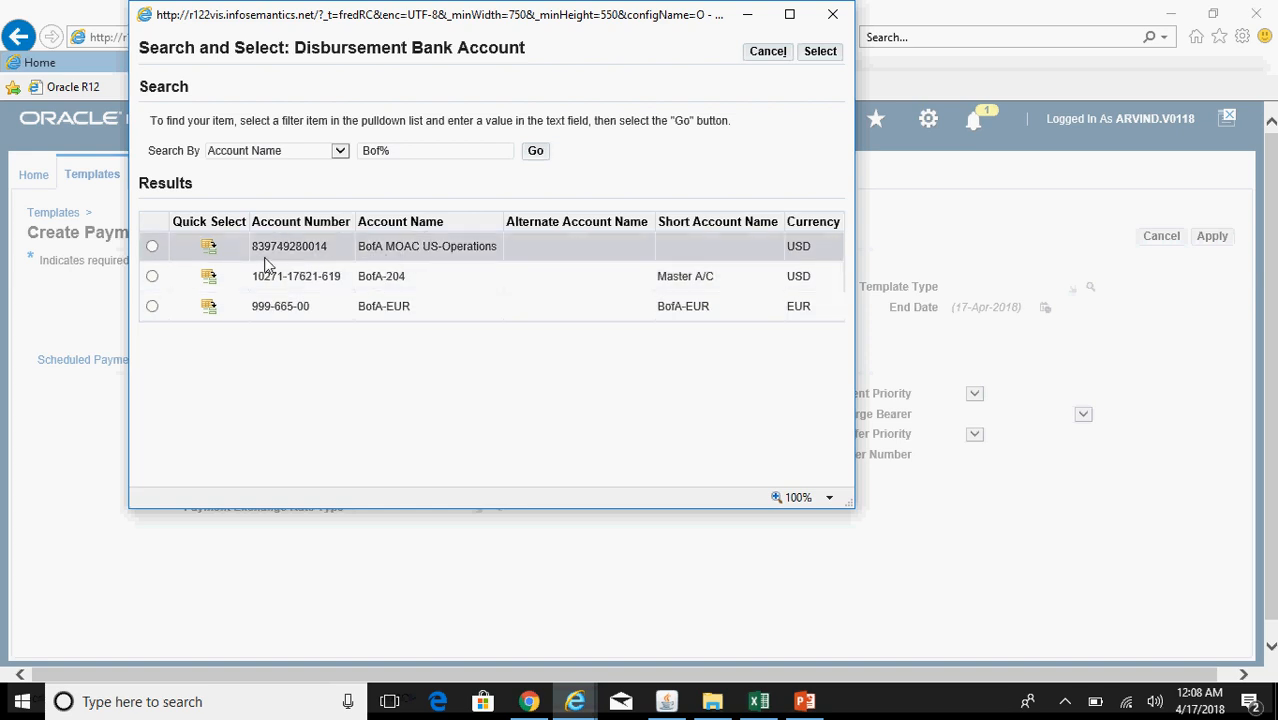
{"action": "left_click", "coordinate": [208, 246]}
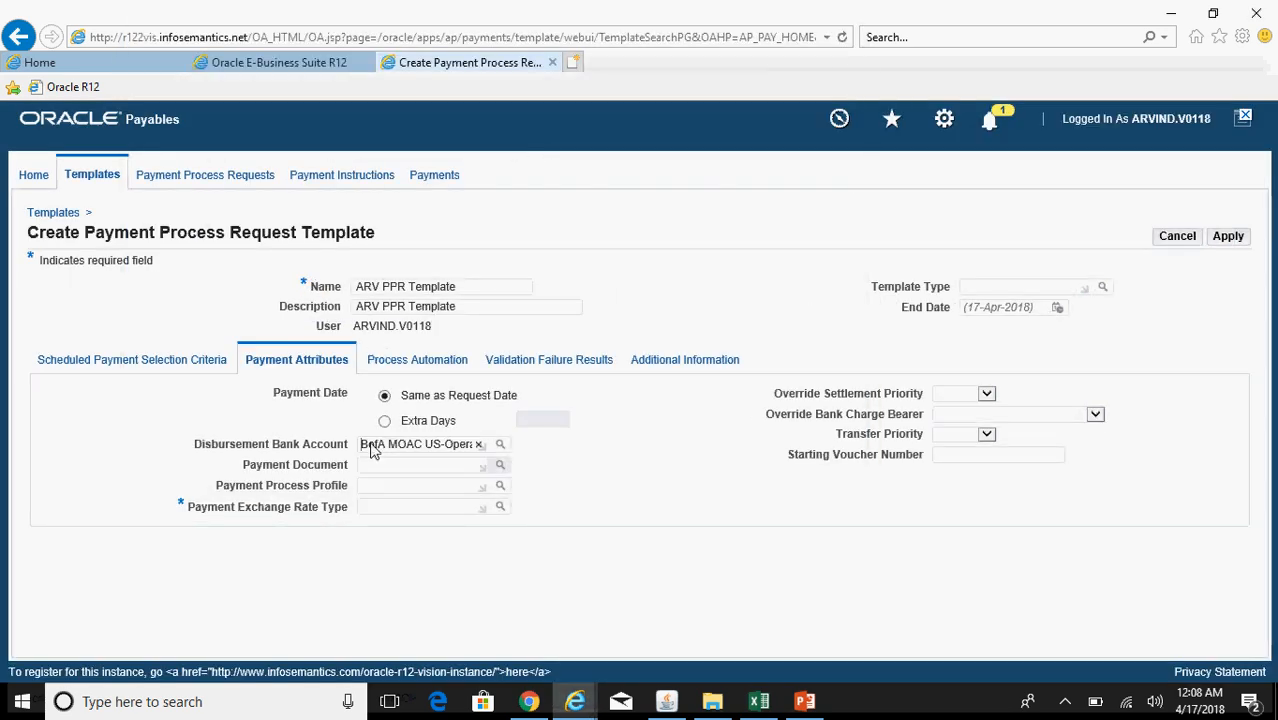
Step: Set the payment process profile to ARV Payment Process Profile and payment document to KAR Check
{"action": "left_click", "coordinate": [427, 466]}
{"action": "left_click", "coordinate": [407, 486]}
{"action": "left_click", "coordinate": [499, 491]}
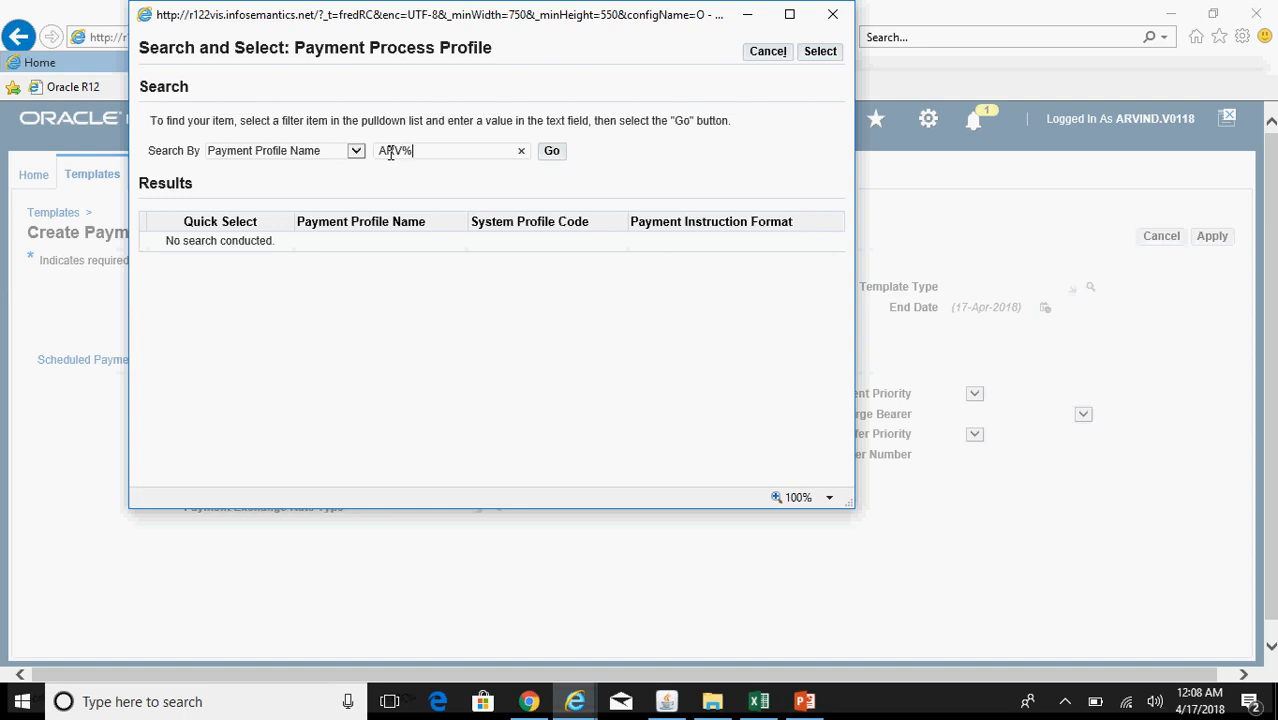
{"action": "left_click", "coordinate": [551, 151]}
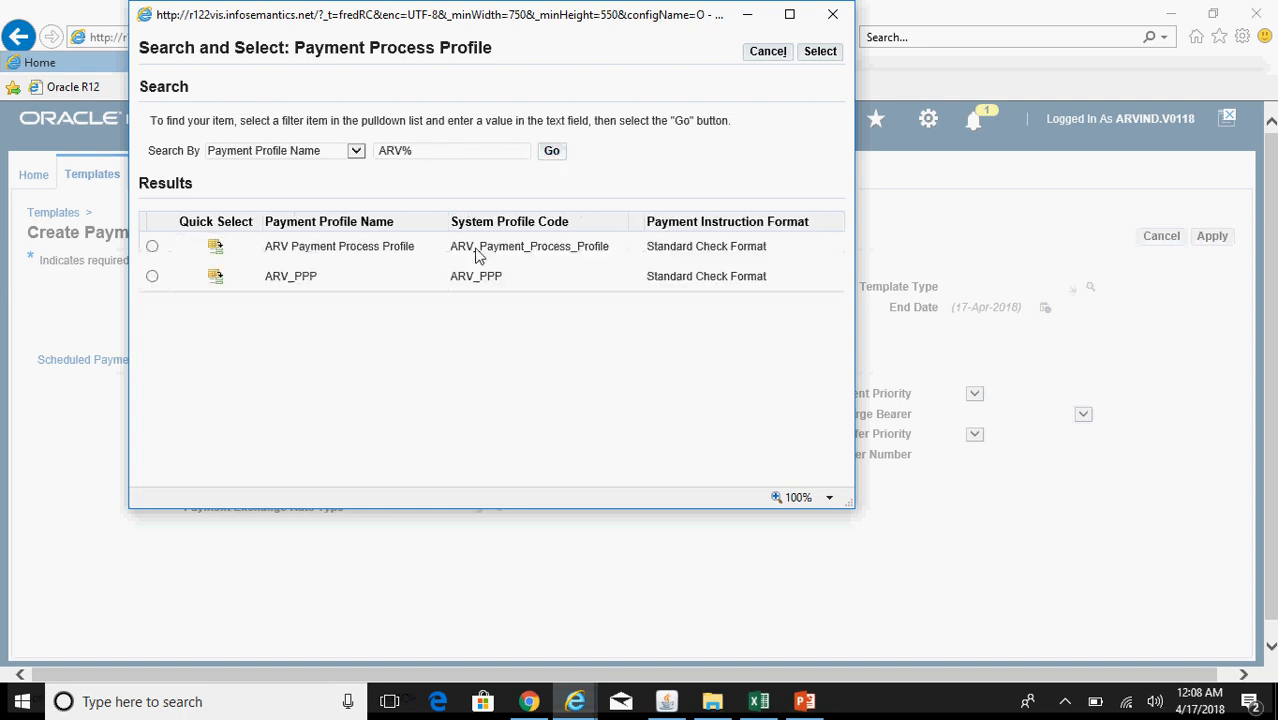
{"action": "left_click", "coordinate": [215, 246]}
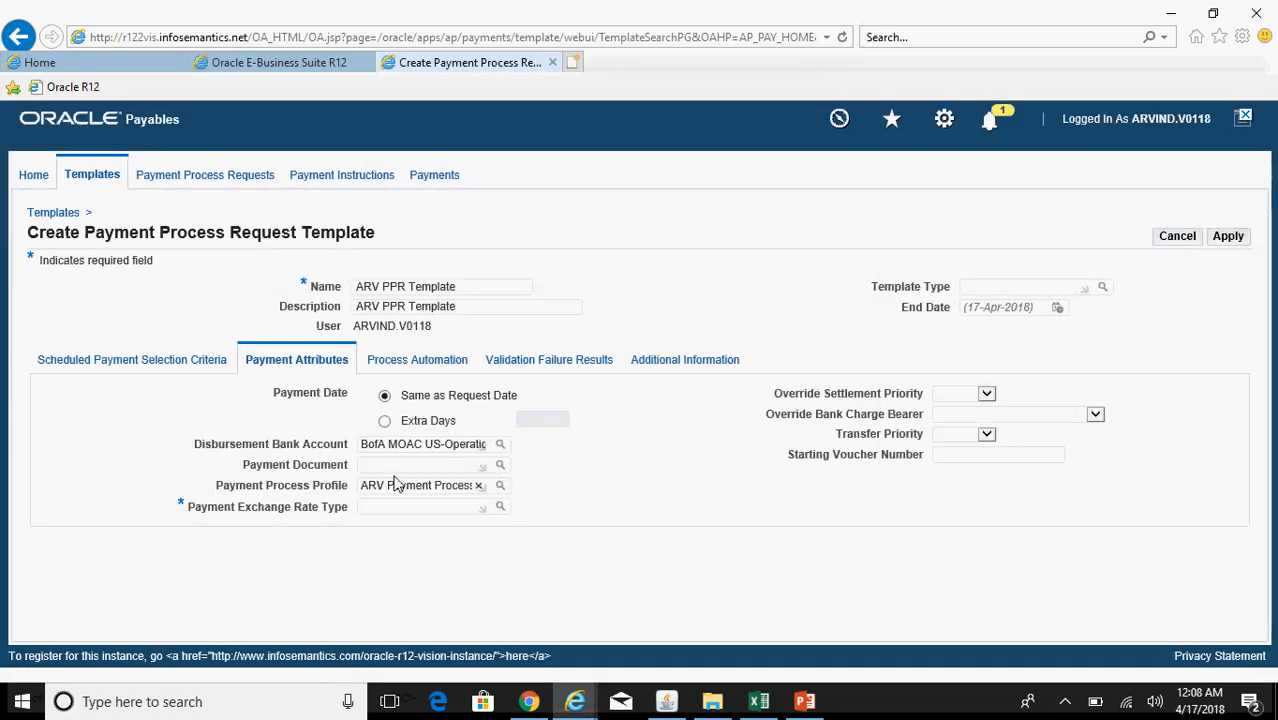
{"action": "left_click", "coordinate": [428, 463]}
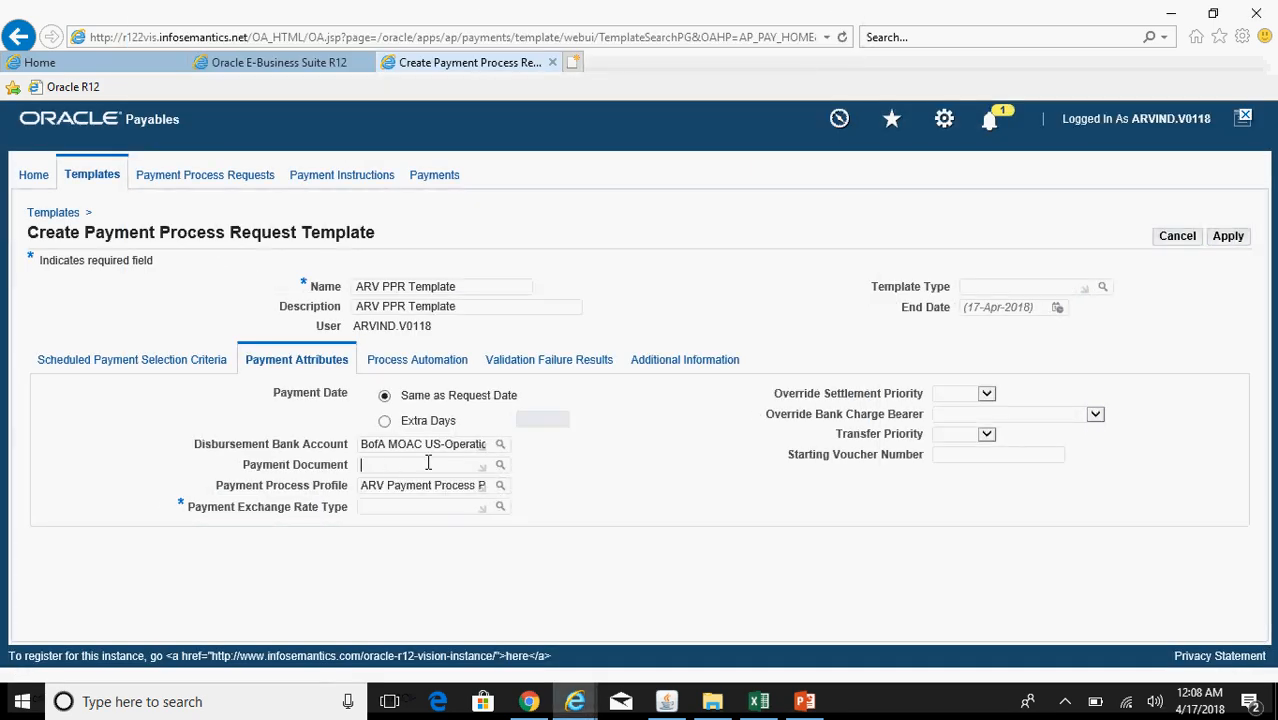
{"action": "left_click", "coordinate": [501, 467]}
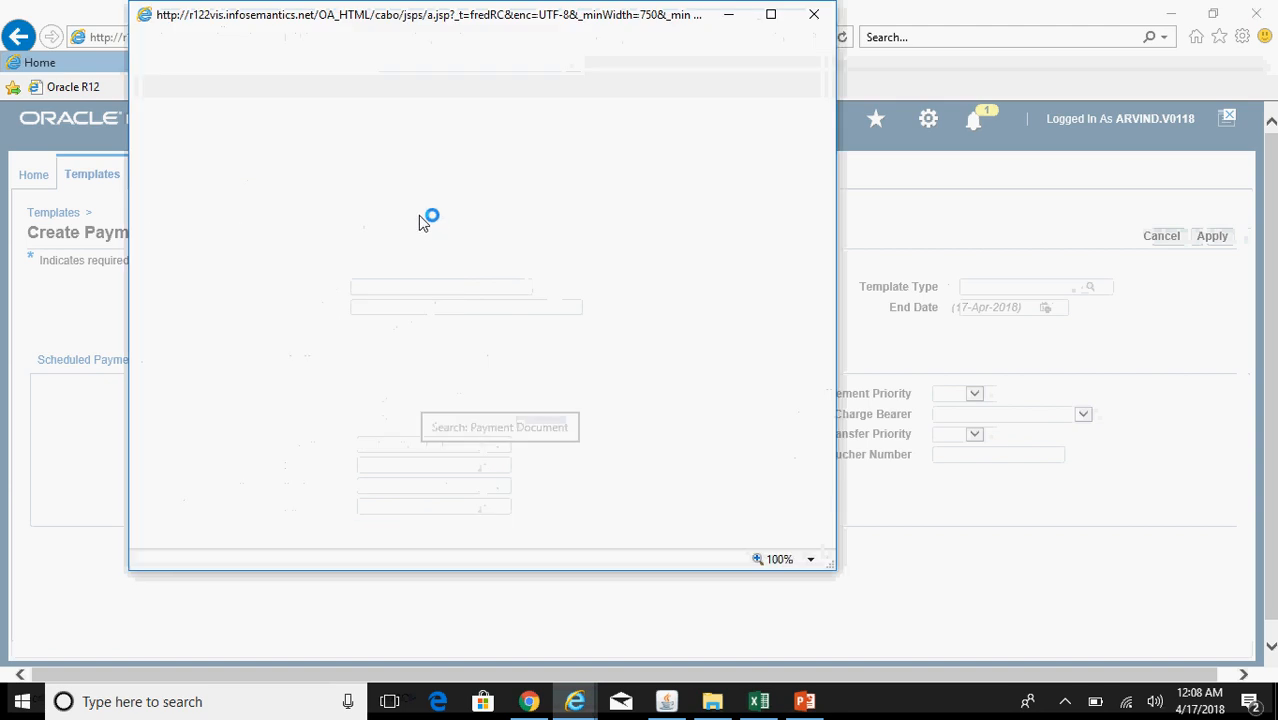
{"action": "left_click", "coordinate": [512, 151]}
{"action": "left_click", "coordinate": [238, 248]}
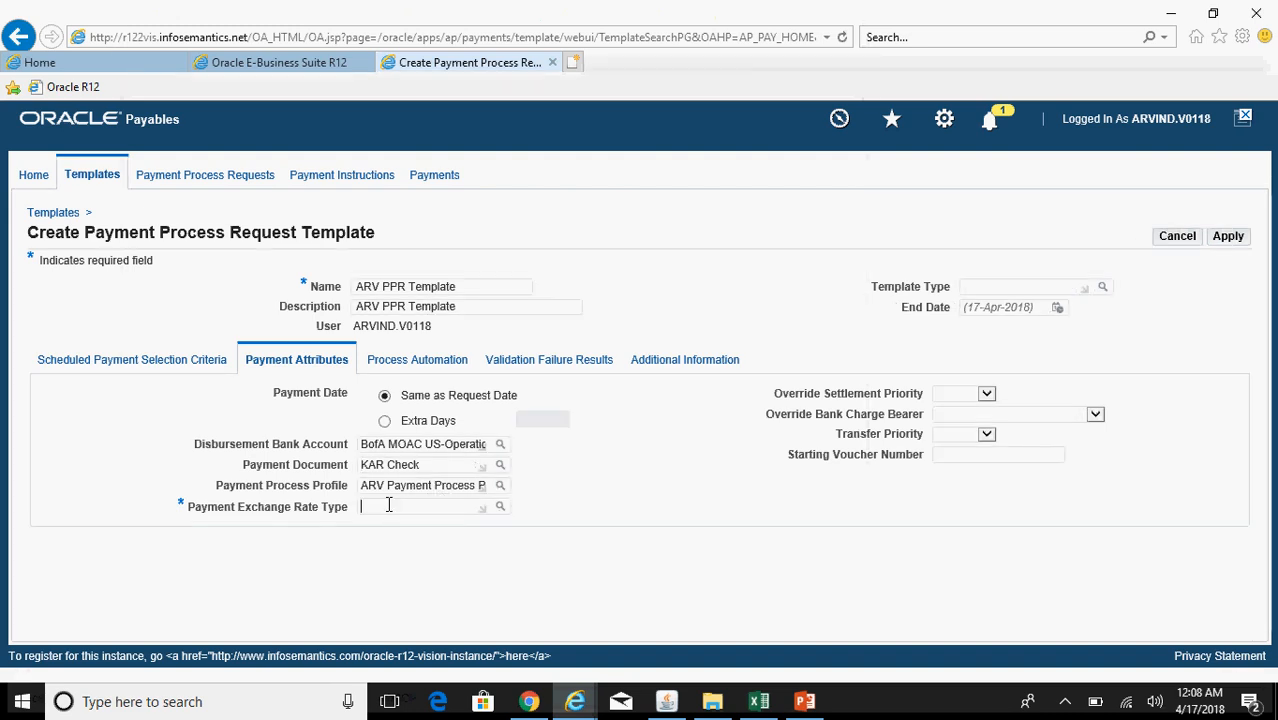
Step: Enter Spot as the payment exchange rate type
{"action": "left_click", "coordinate": [398, 510]}
{"action": "type", "text": "Spot"}
{"action": "key", "text": "Tab"}
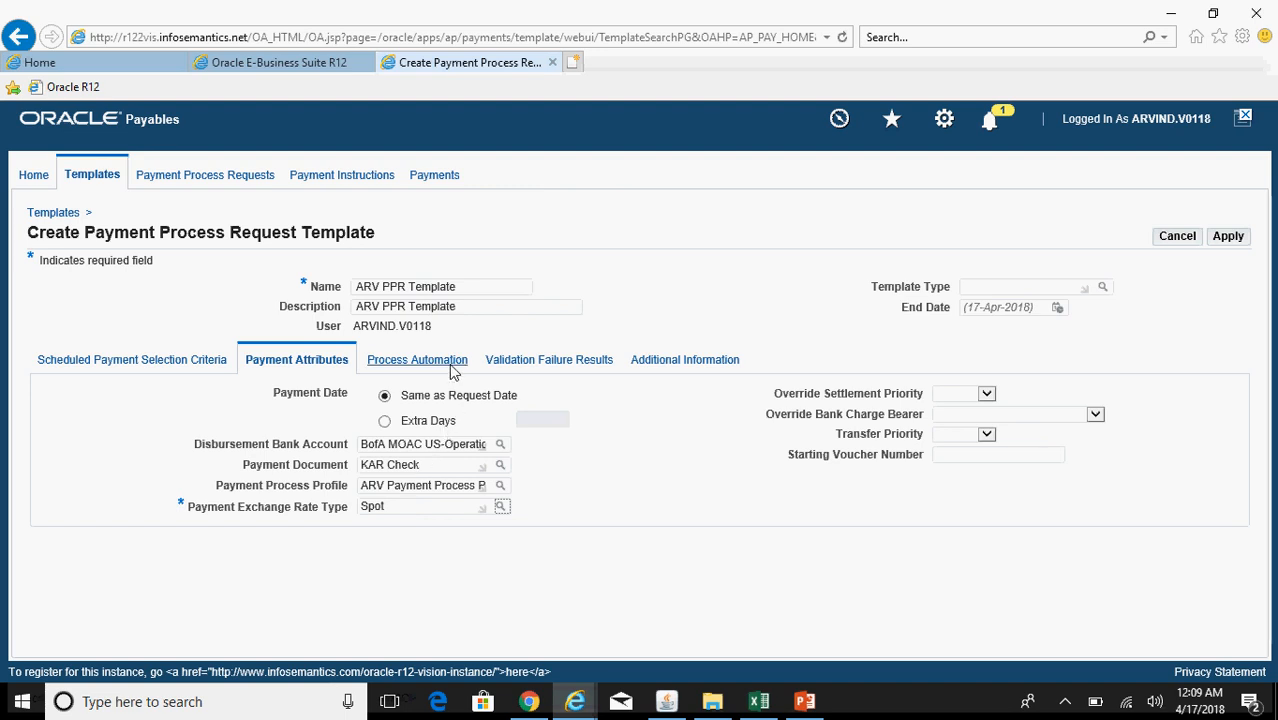
Step: Check Stop Process for Review after scheduled payment selection; keep instructions on Initiate When Complete
{"action": "left_click", "coordinate": [449, 363]}
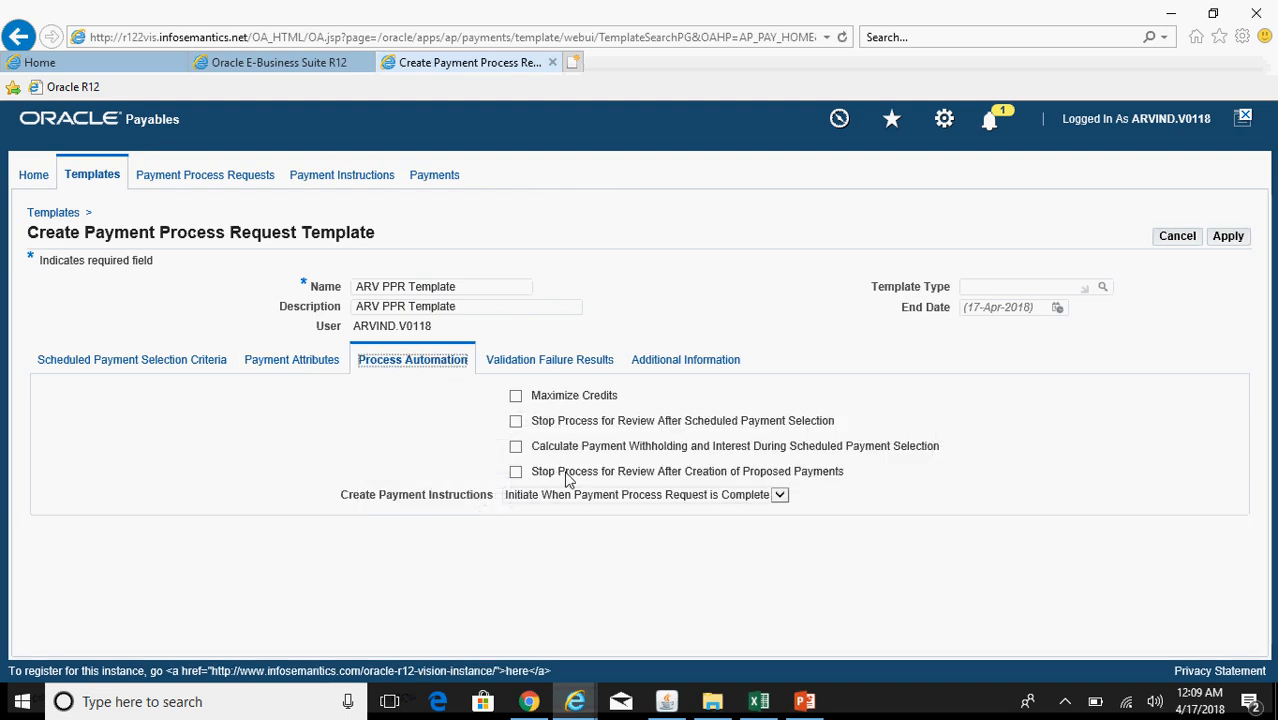
{"action": "left_click", "coordinate": [515, 424]}
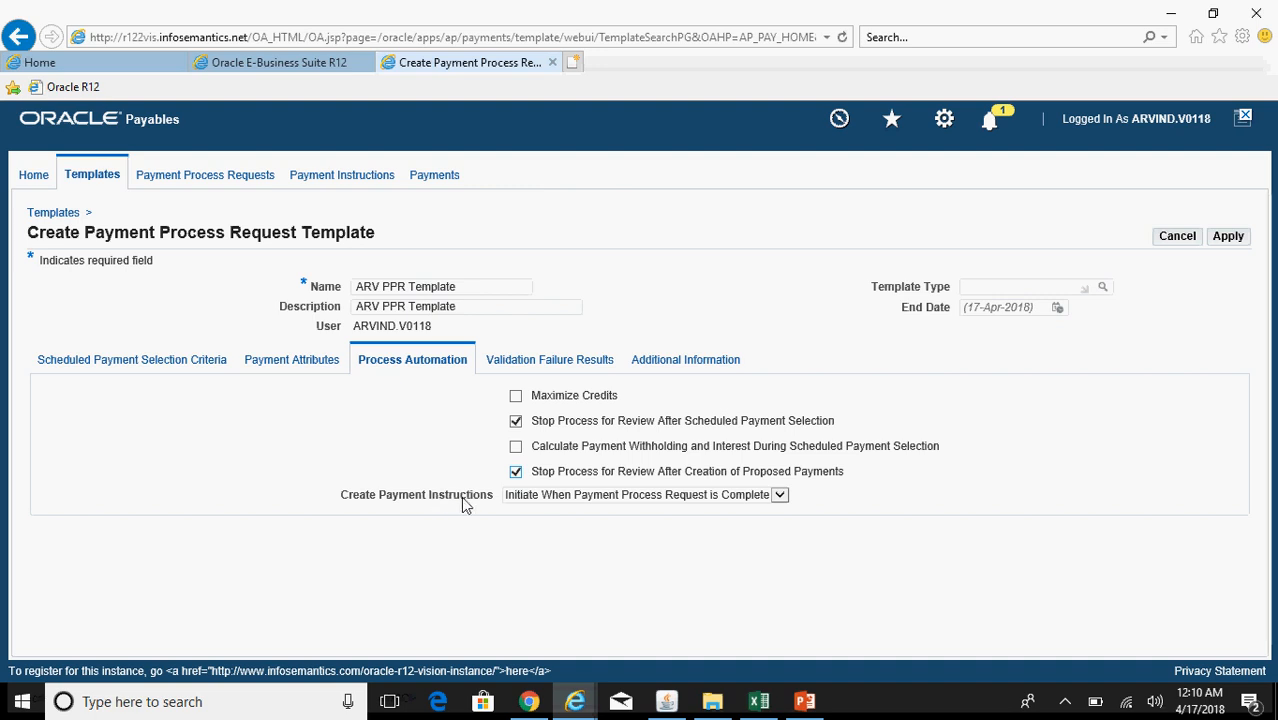
{"action": "left_click", "coordinate": [563, 496]}
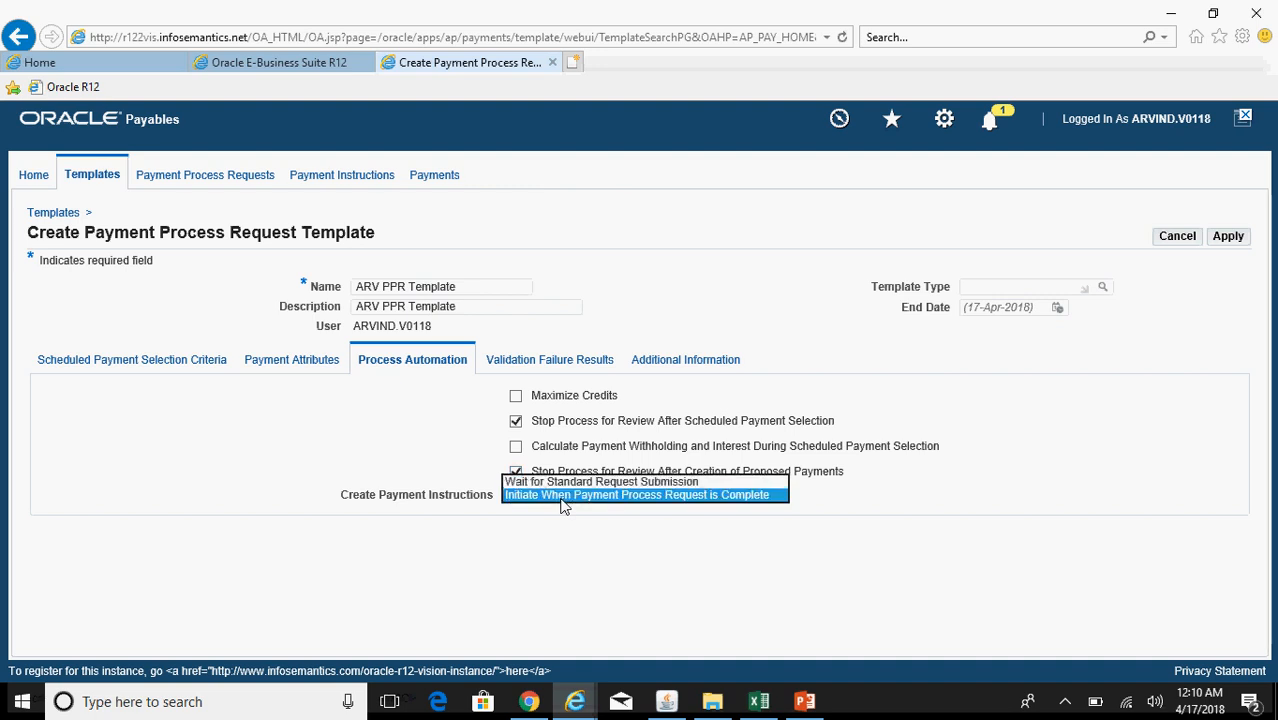
{"action": "left_click", "coordinate": [645, 496]}
{"action": "left_click", "coordinate": [562, 363]}
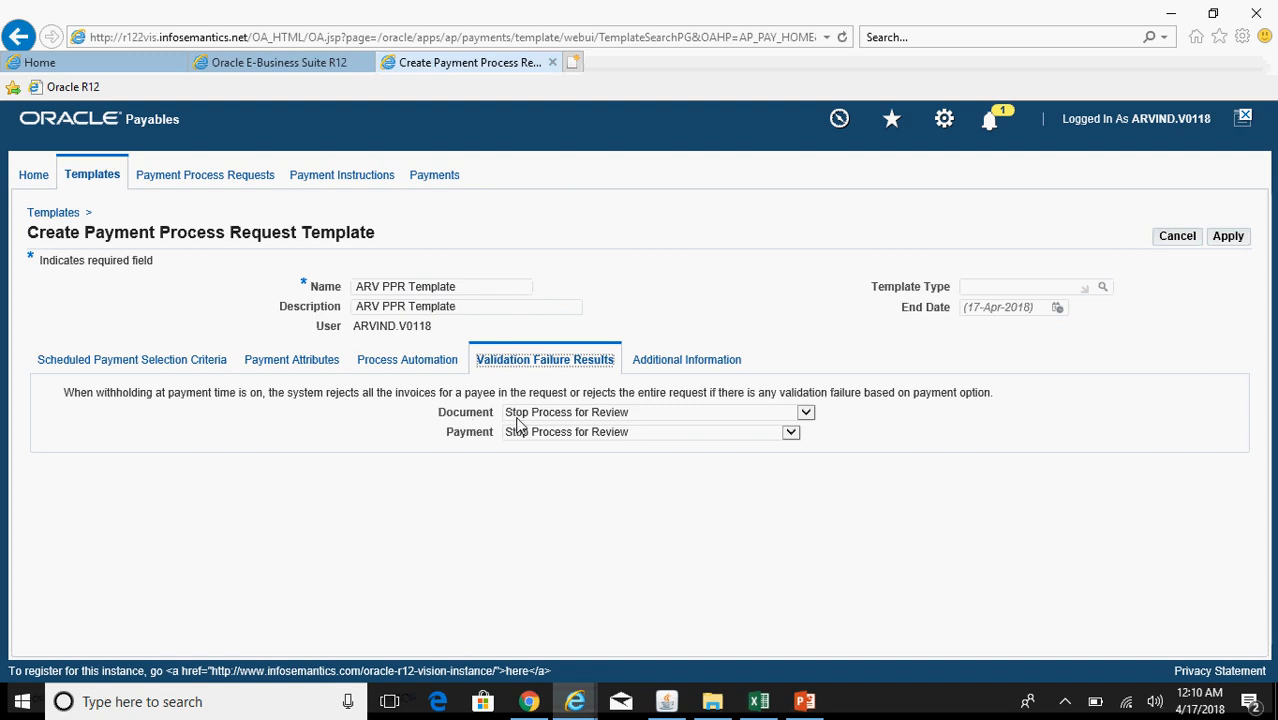
Step: Set document and payment validation failures to Stop Process for Review and apply the template
{"action": "left_click", "coordinate": [543, 419]}
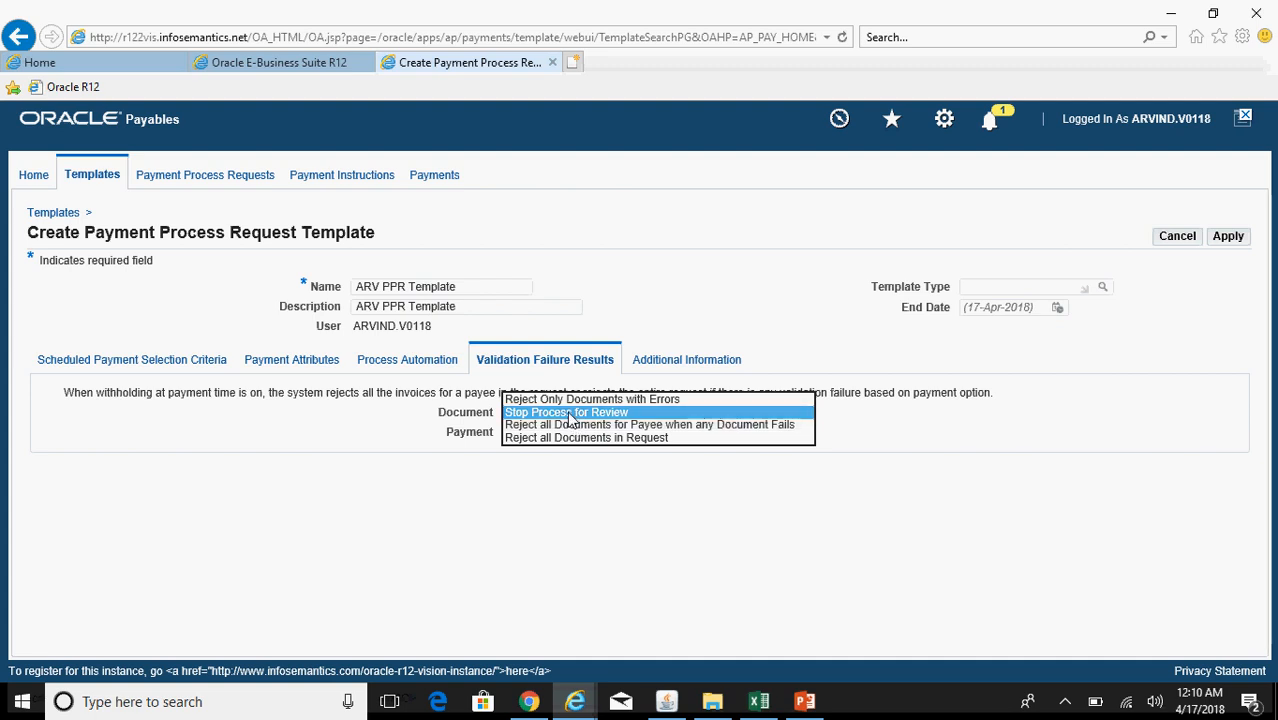
{"action": "left_click", "coordinate": [570, 414]}
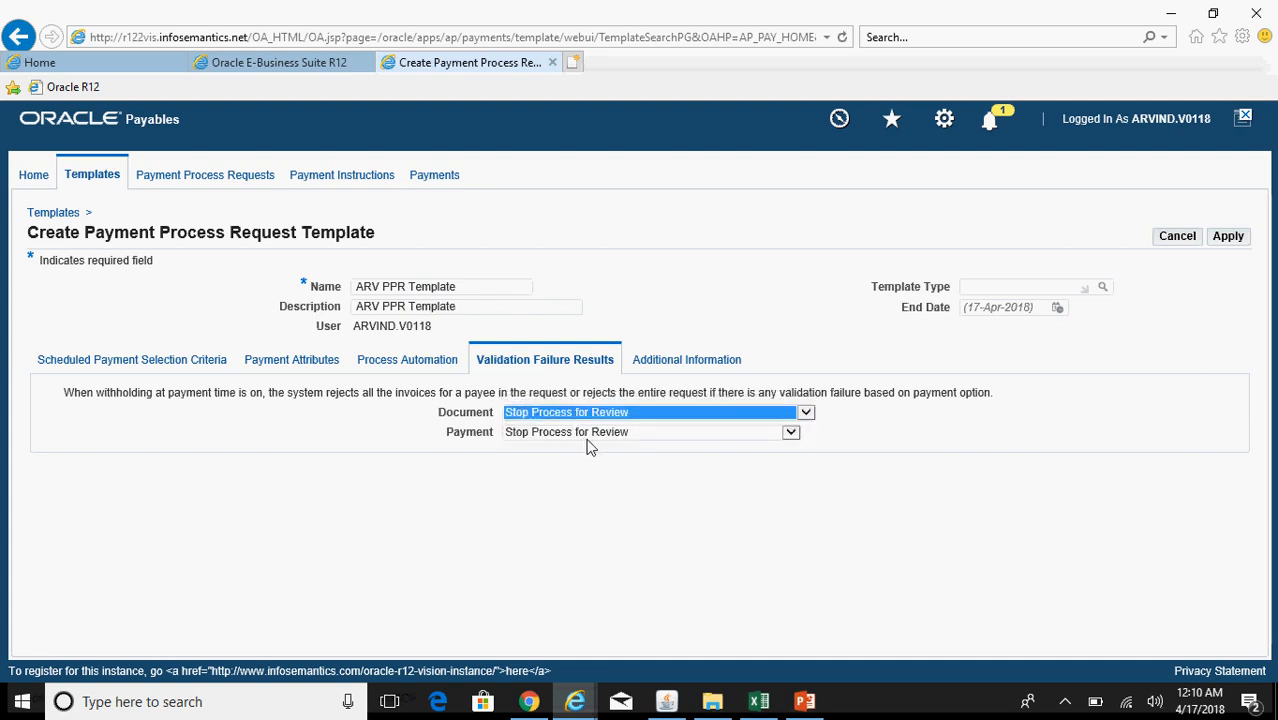
{"action": "left_click", "coordinate": [596, 437]}
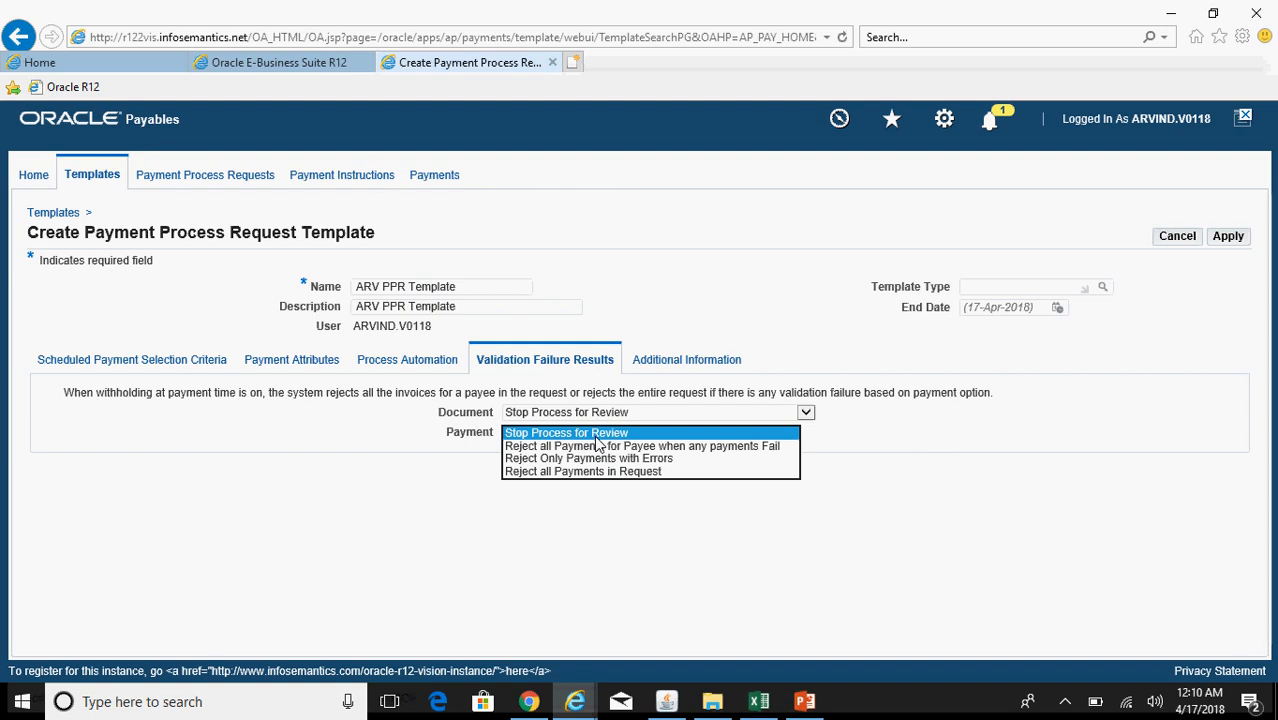
{"action": "left_click", "coordinate": [595, 436]}
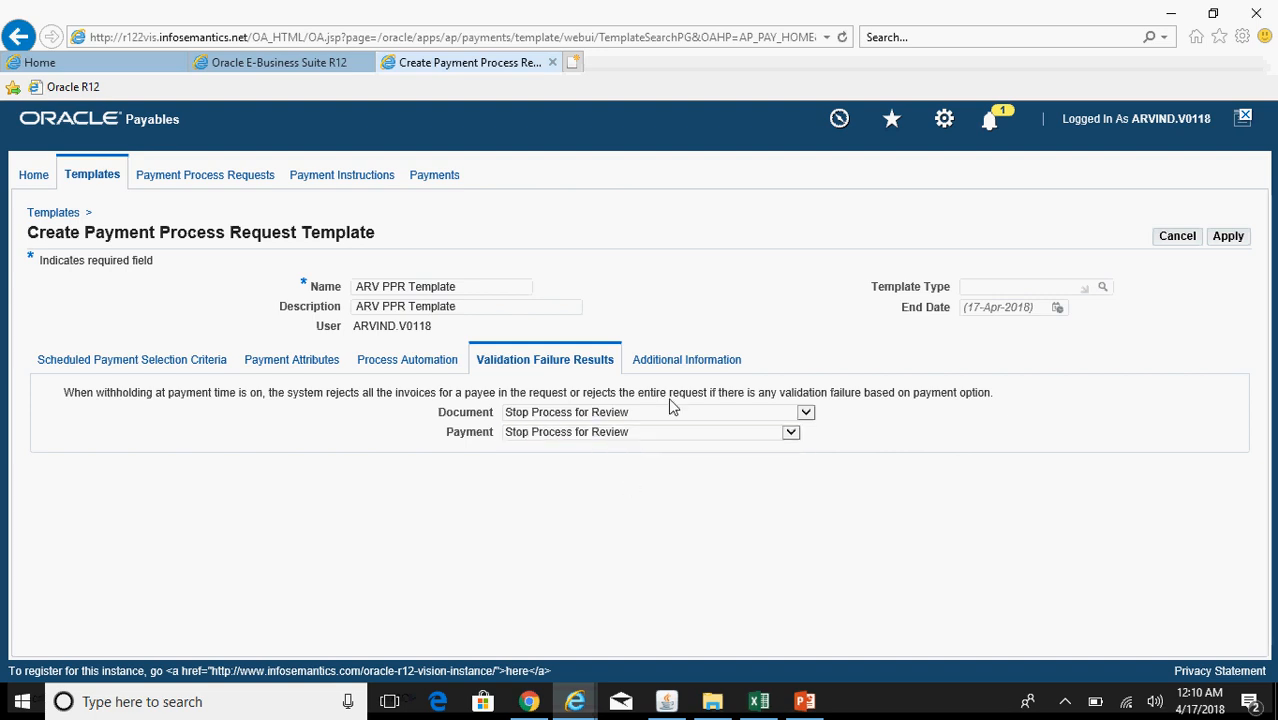
{"action": "left_click", "coordinate": [711, 362]}
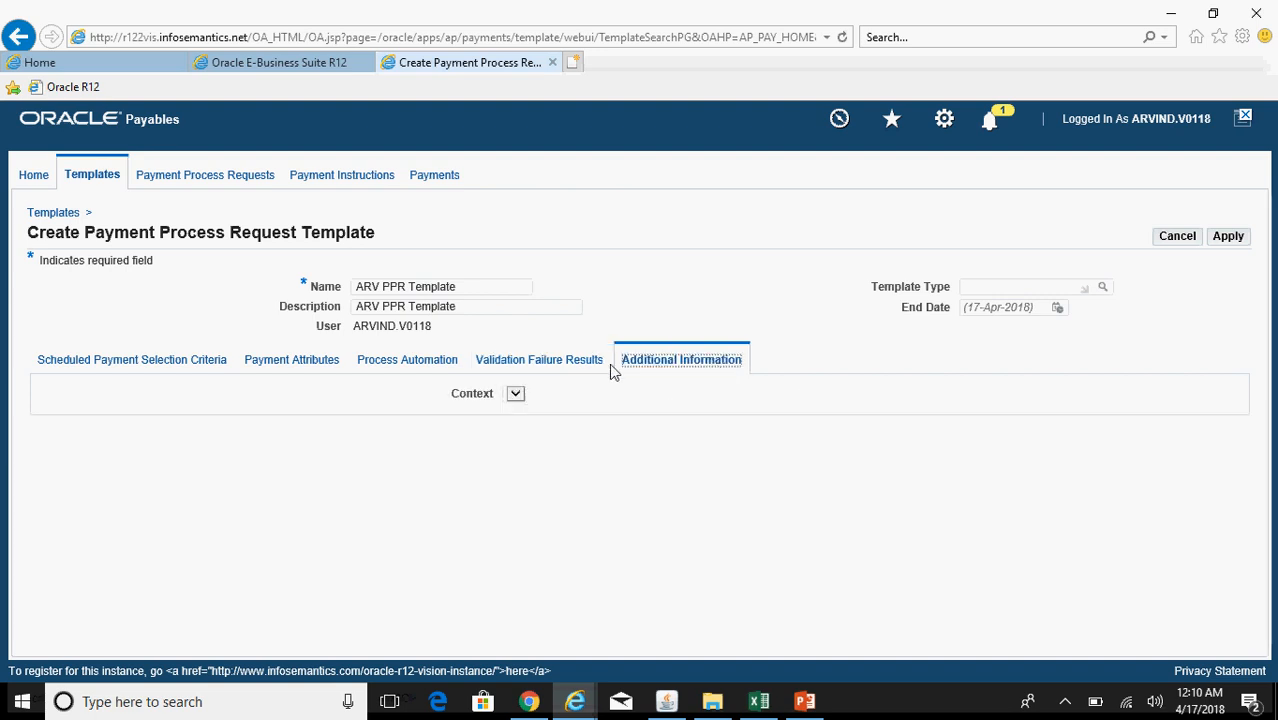
{"action": "left_click", "coordinate": [577, 369]}
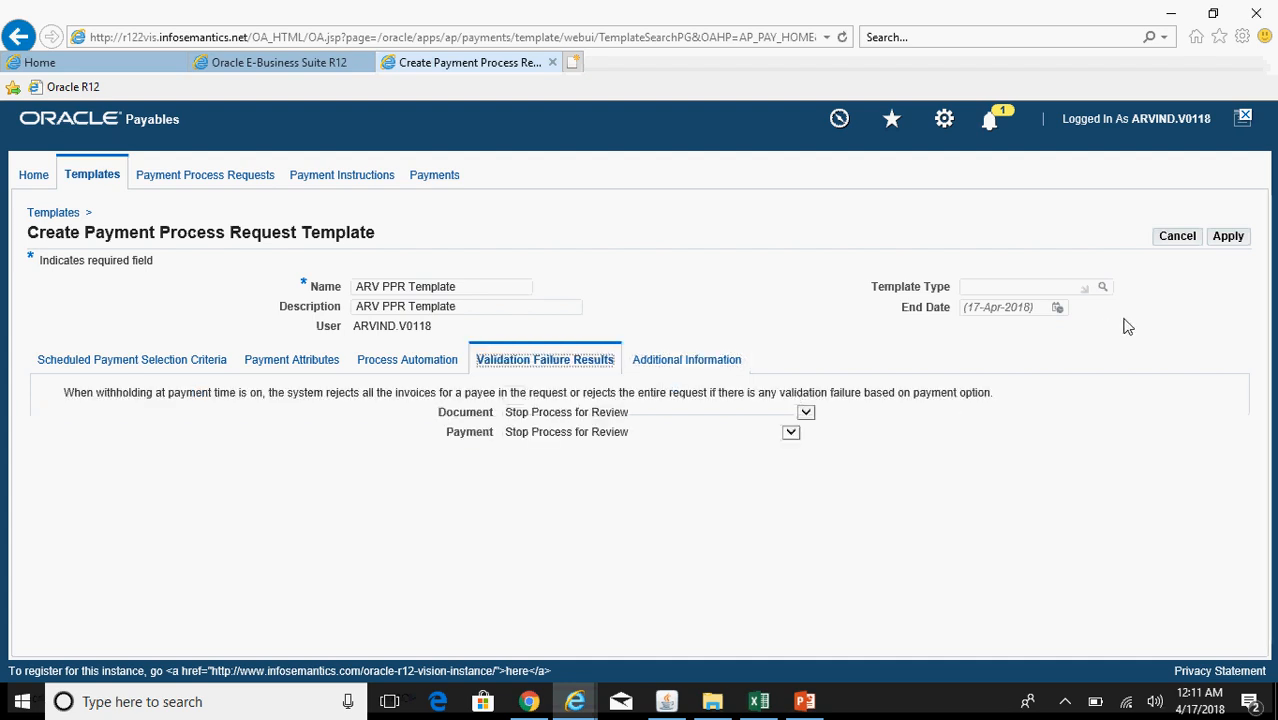
{"action": "left_click", "coordinate": [1227, 238]}
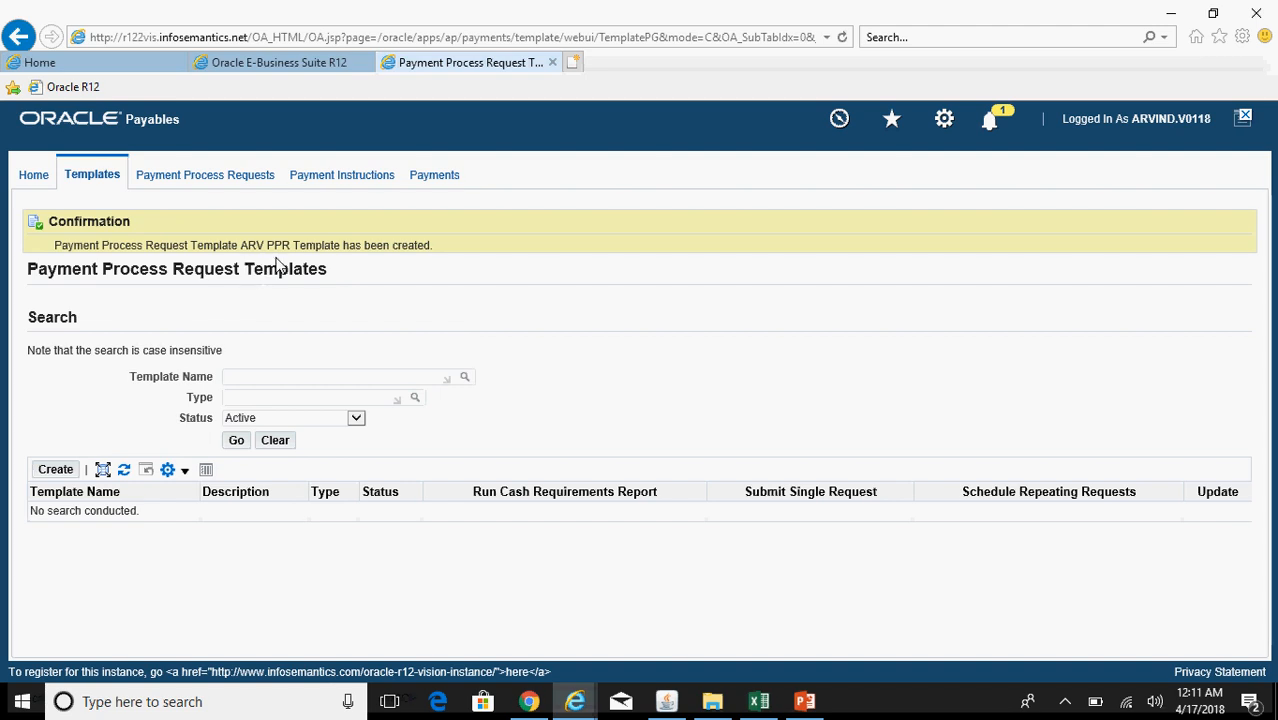
{"action": "left_click", "coordinate": [805, 701]}
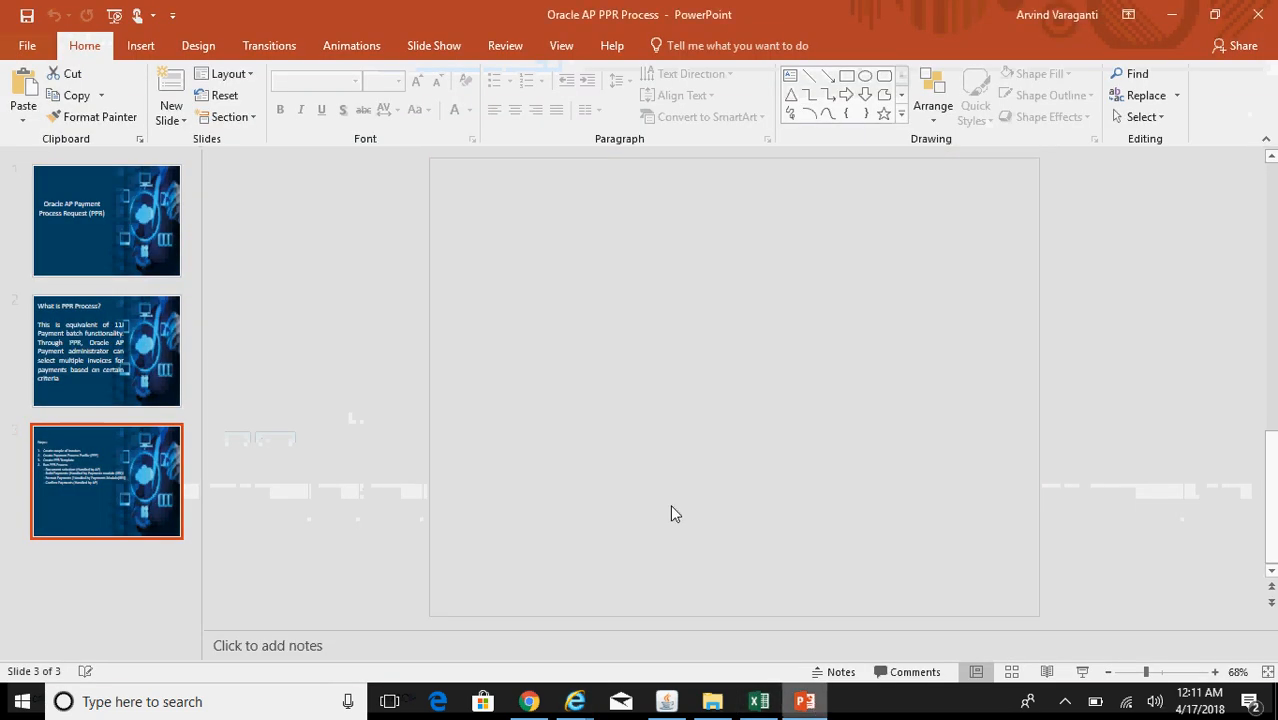
Step: Review slides 2 and 3 of the PPR presentation, then return to Payment Process Requests in the browser
{"action": "left_click", "coordinate": [112, 357]}
{"action": "left_click", "coordinate": [136, 464]}
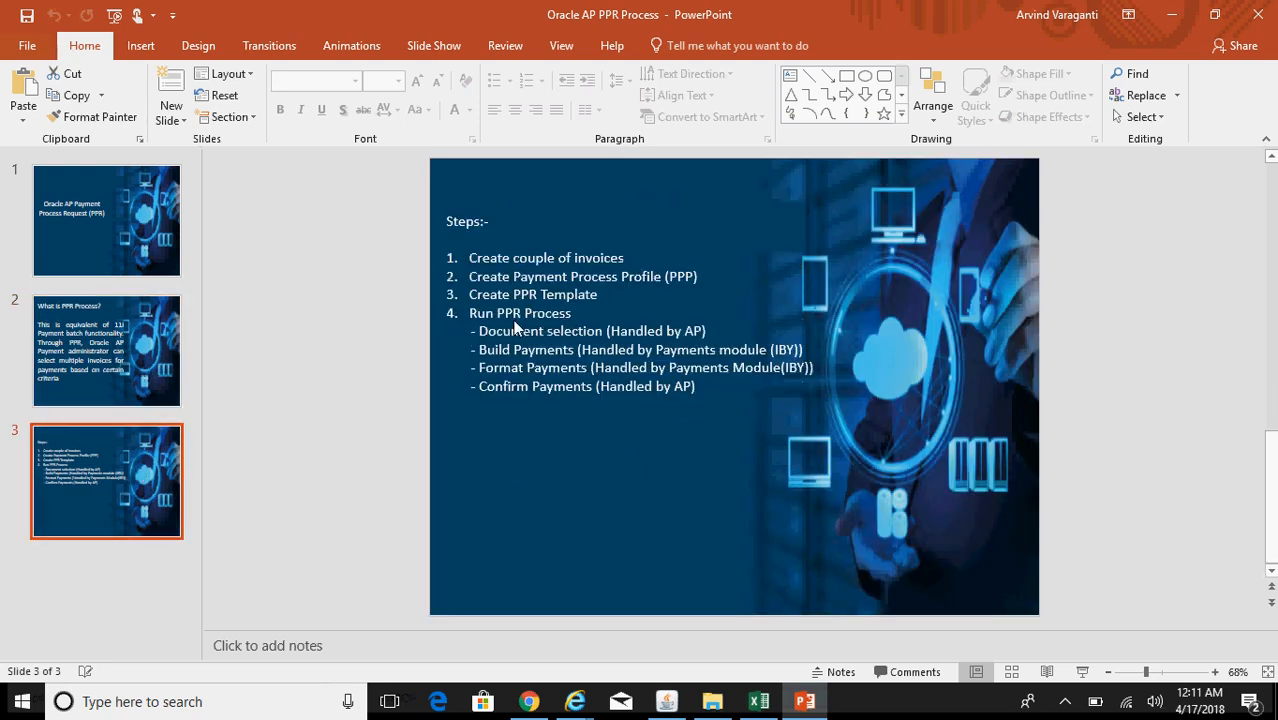
{"action": "left_click", "coordinate": [672, 703]}
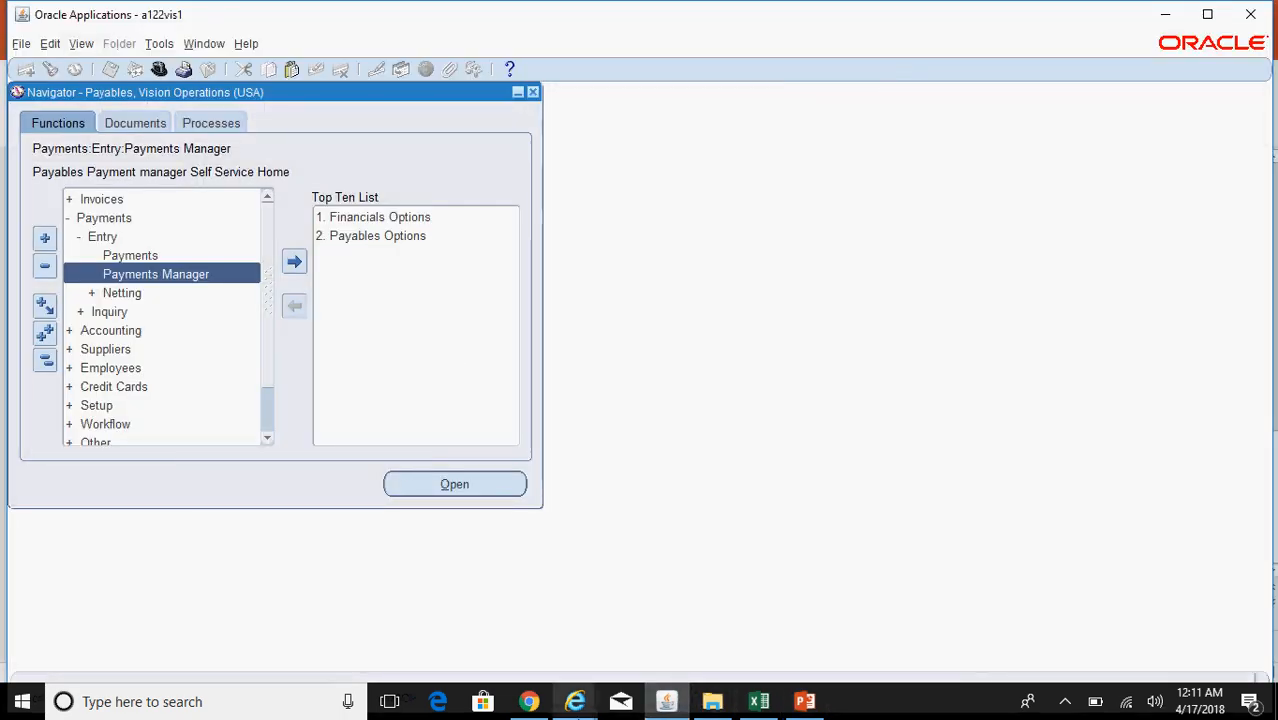
{"action": "left_click", "coordinate": [575, 701]}
{"action": "left_click", "coordinate": [728, 640]}
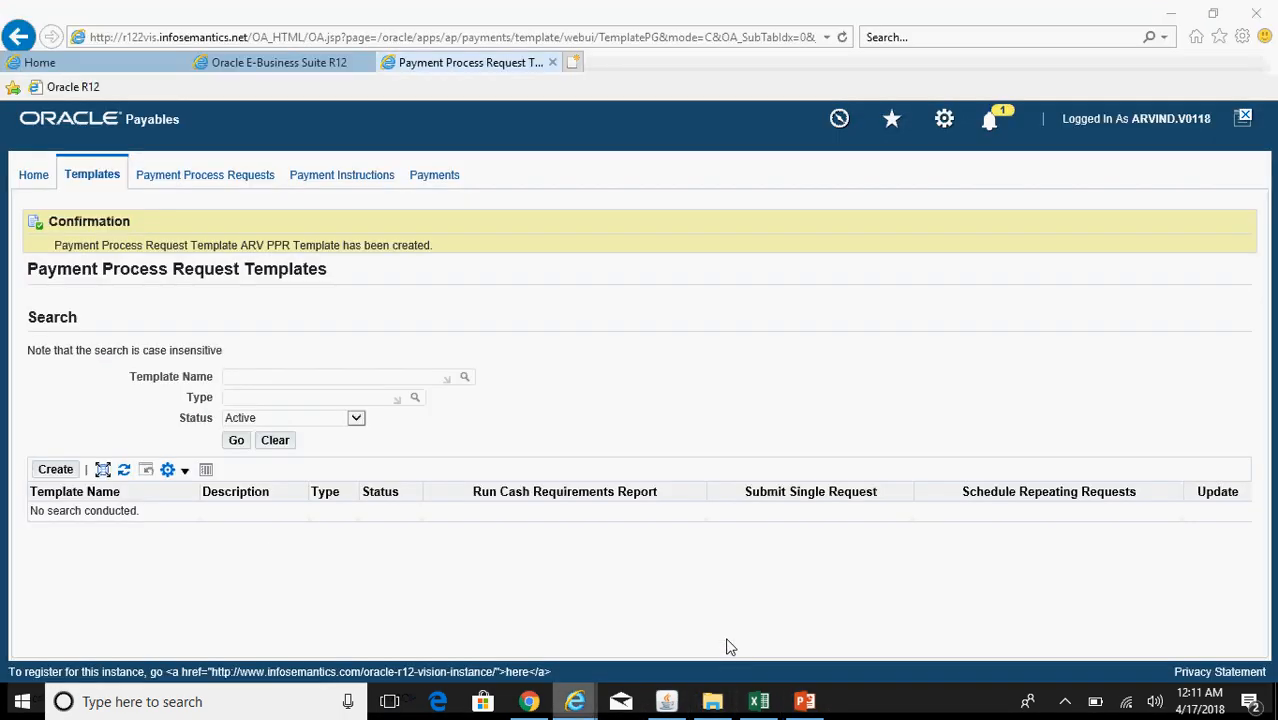
{"action": "left_click", "coordinate": [182, 176]}
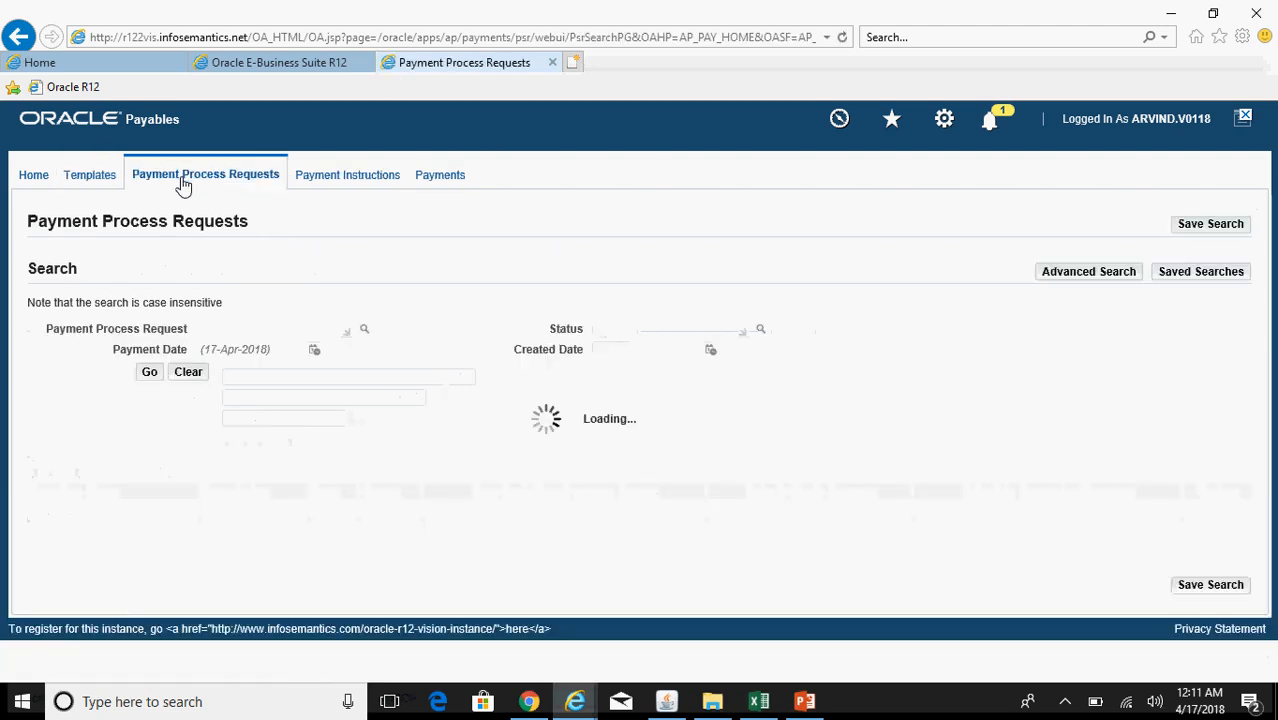
Step: Start a single payment process request from ARV PPR Template, found by searching 'AR'
{"action": "left_click", "coordinate": [121, 416]}
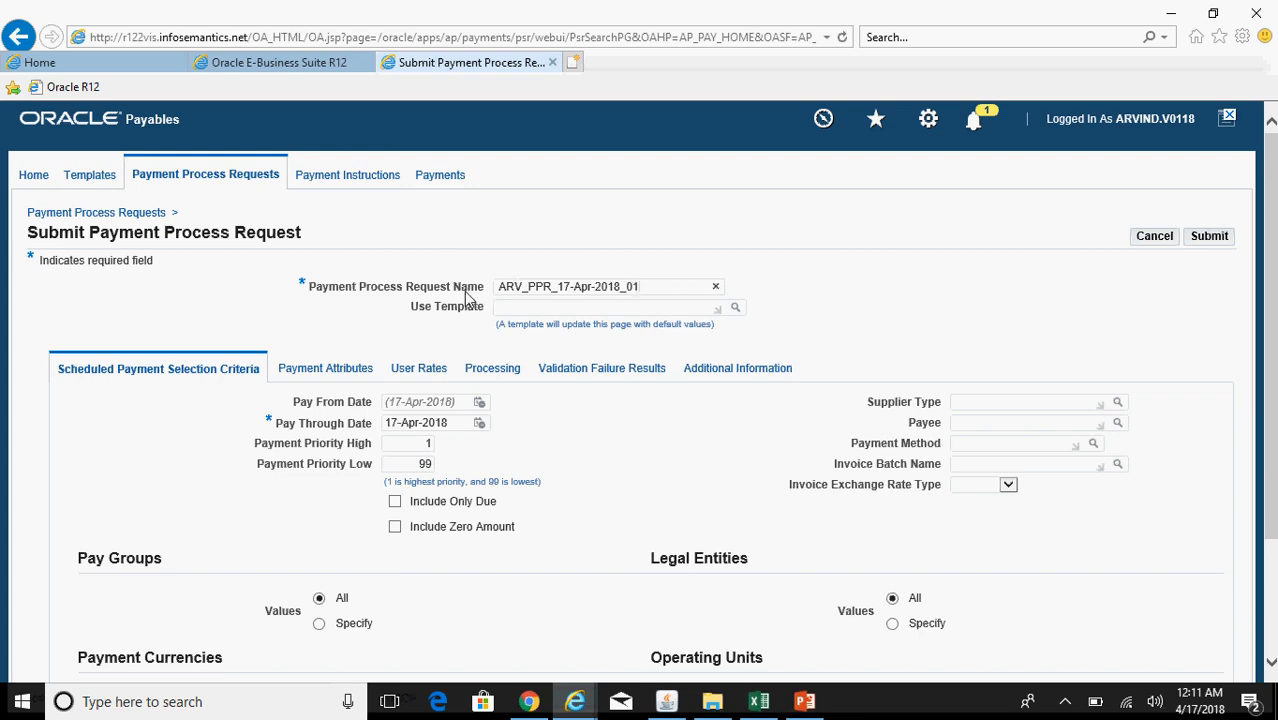
{"action": "left_click", "coordinate": [526, 306]}
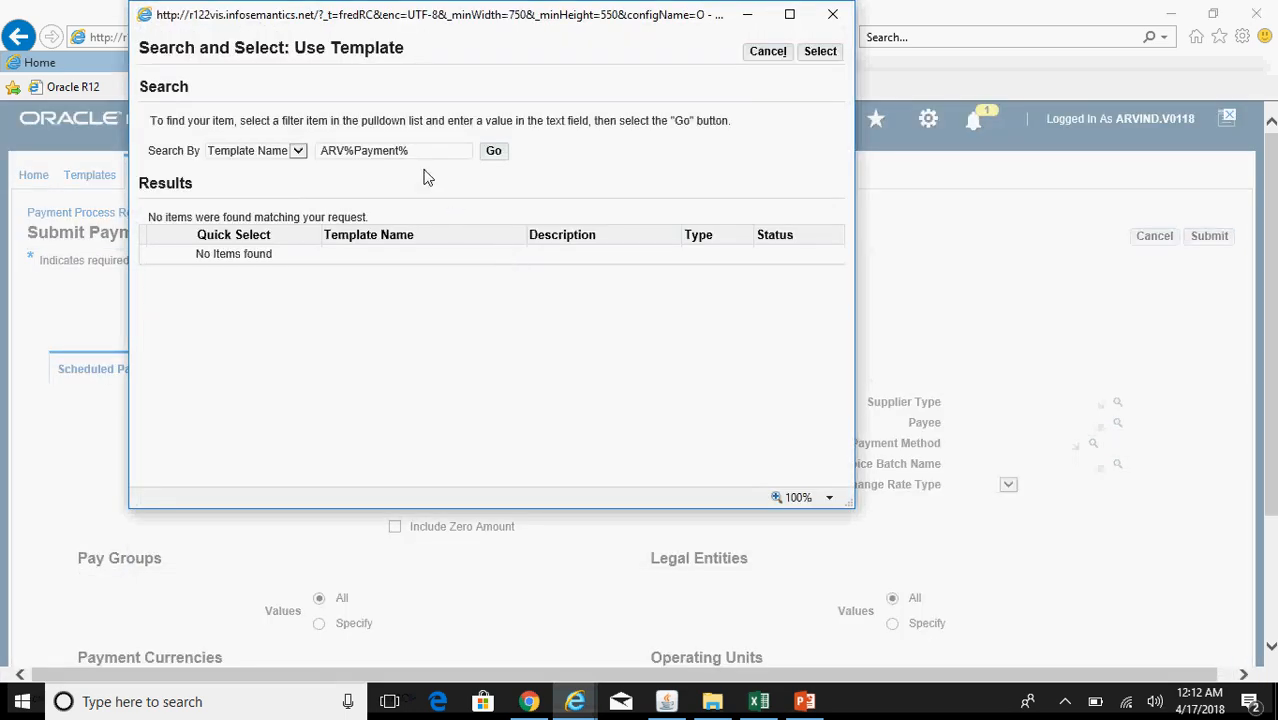
{"action": "left_click_drag", "start_coordinate": [399, 150], "coordinate": [276, 142]}
{"action": "type", "text": "ARV%"}
{"action": "left_click", "coordinate": [492, 151]}
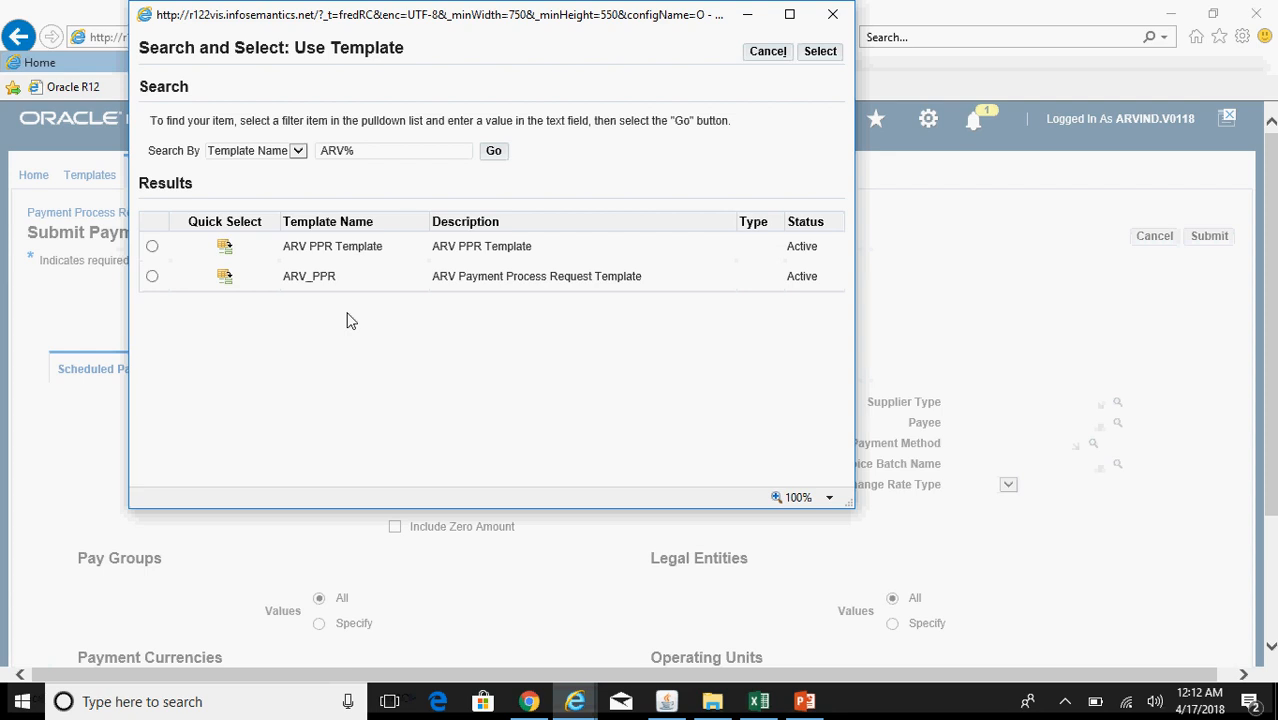
{"action": "left_click", "coordinate": [226, 248]}
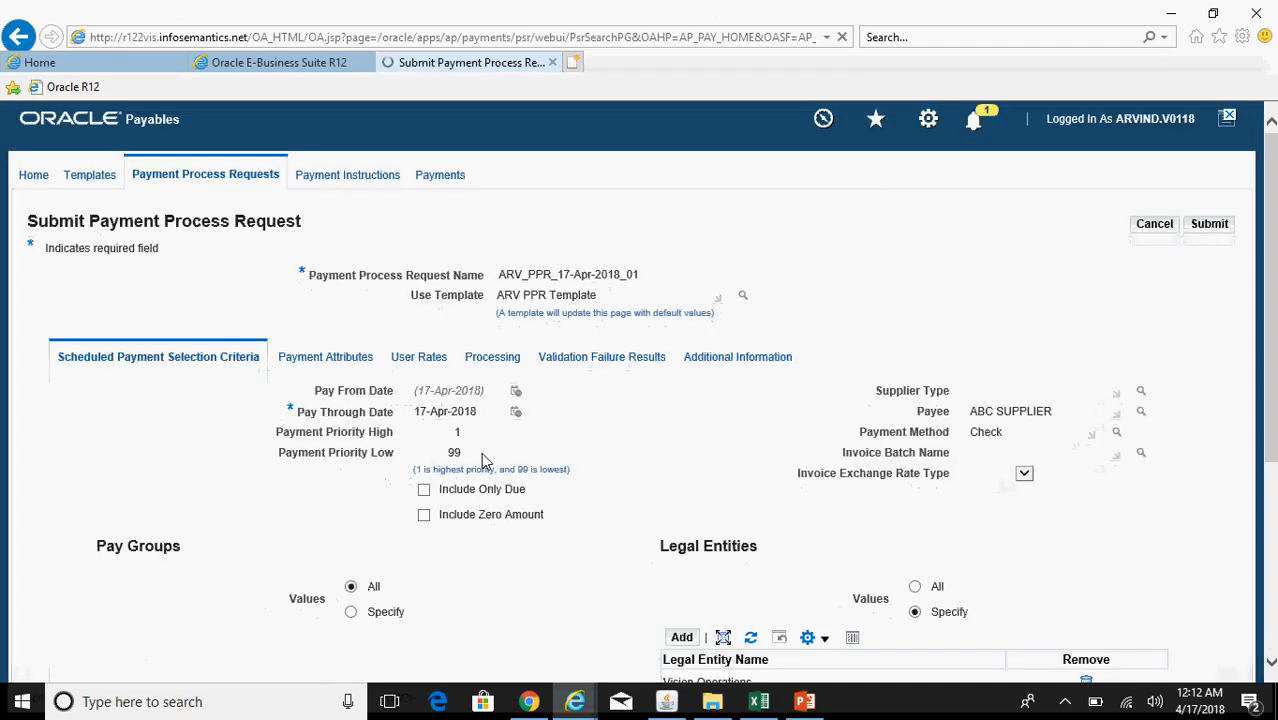
Step: Review the Payment Attributes, User Rates, Processing and Selection Criteria tabs, then submit the request
{"action": "mouse_move", "coordinate": [1272, 352]}
{"action": "left_mouse_down"}
{"action": "mouse_move", "coordinate": [1272, 447]}
{"action": "mouse_move", "coordinate": [1272, 352]}
{"action": "left_mouse_up"}
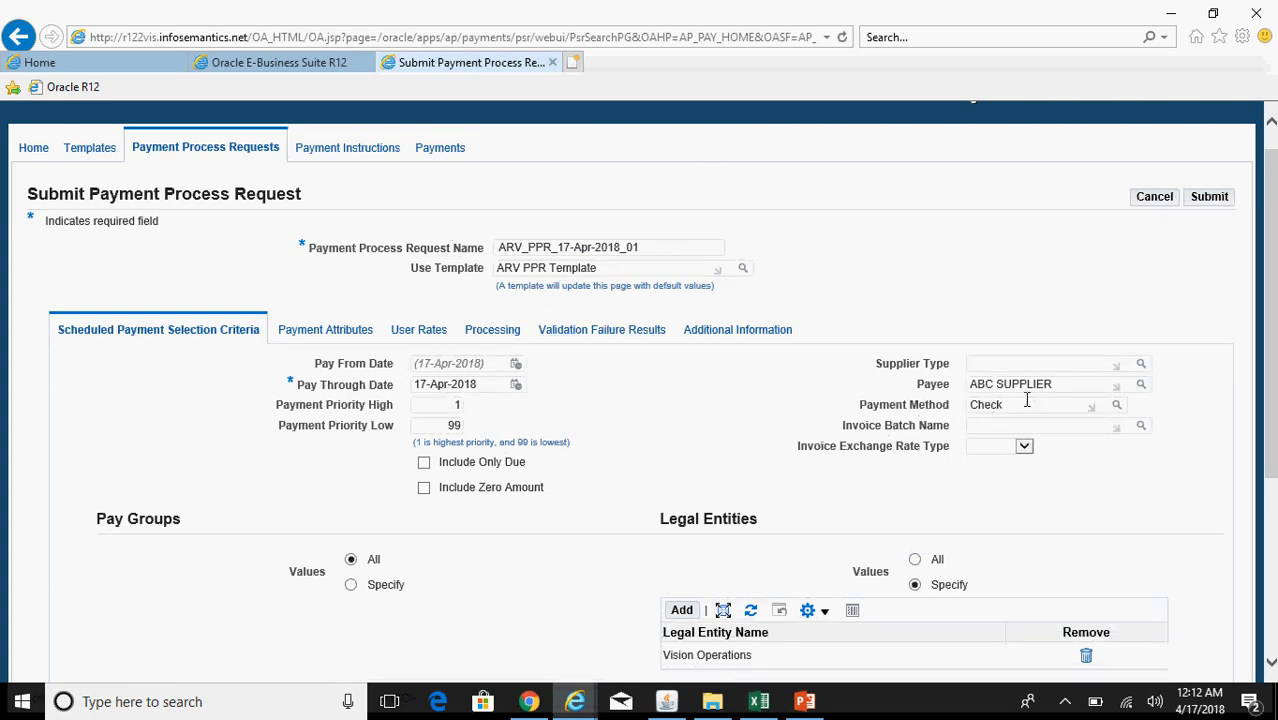
{"action": "left_click_drag", "start_coordinate": [1274, 370], "coordinate": [1274, 466]}
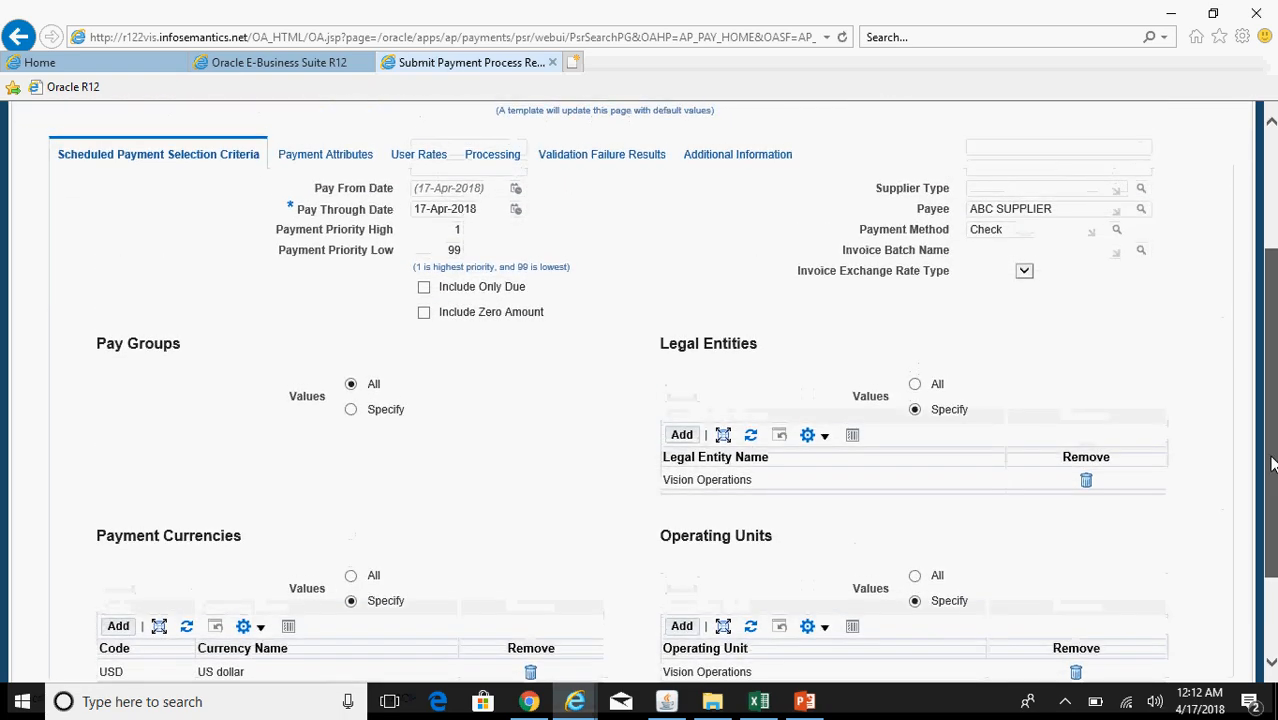
{"action": "left_click", "coordinate": [337, 156]}
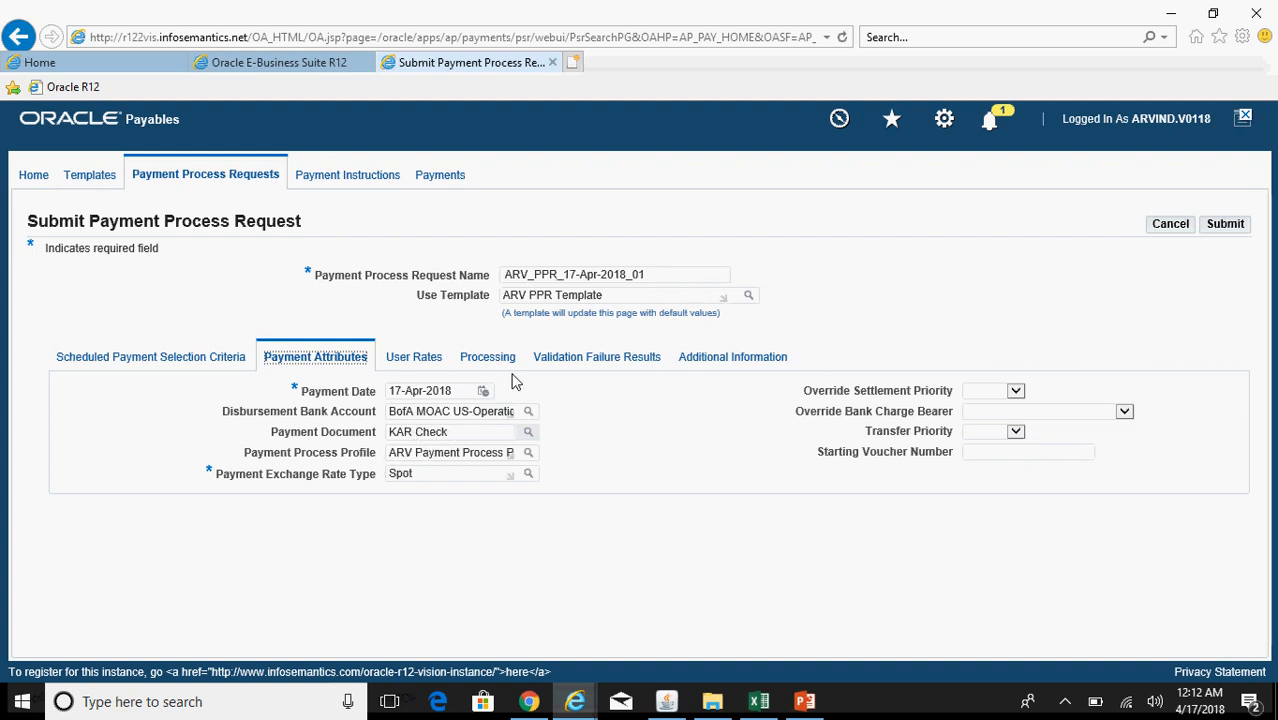
{"action": "left_click", "coordinate": [430, 366]}
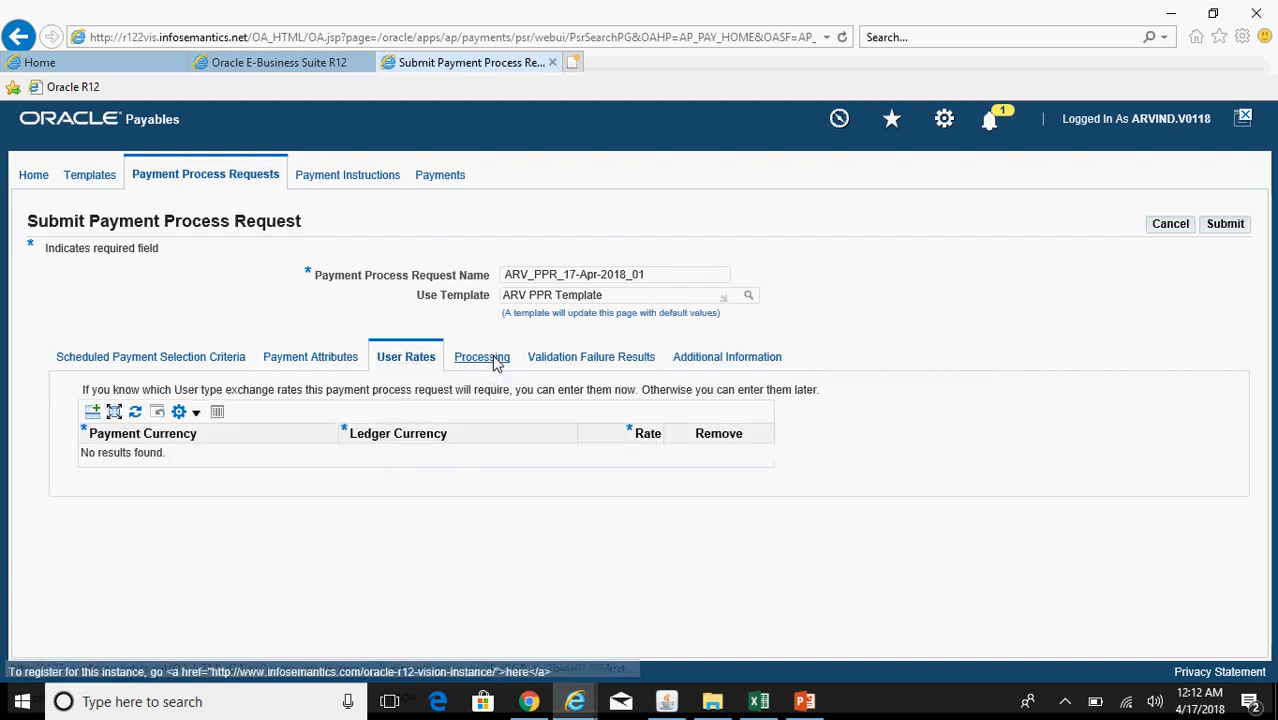
{"action": "left_click", "coordinate": [495, 359]}
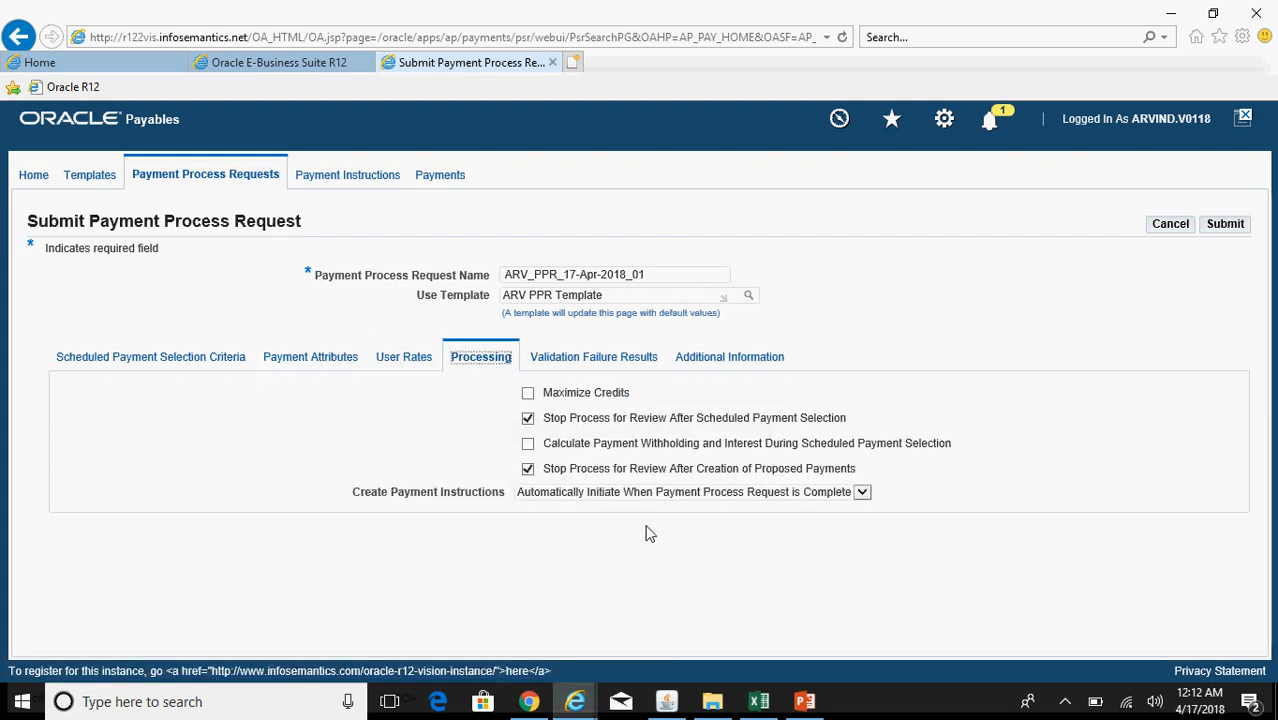
{"action": "left_click", "coordinate": [176, 361]}
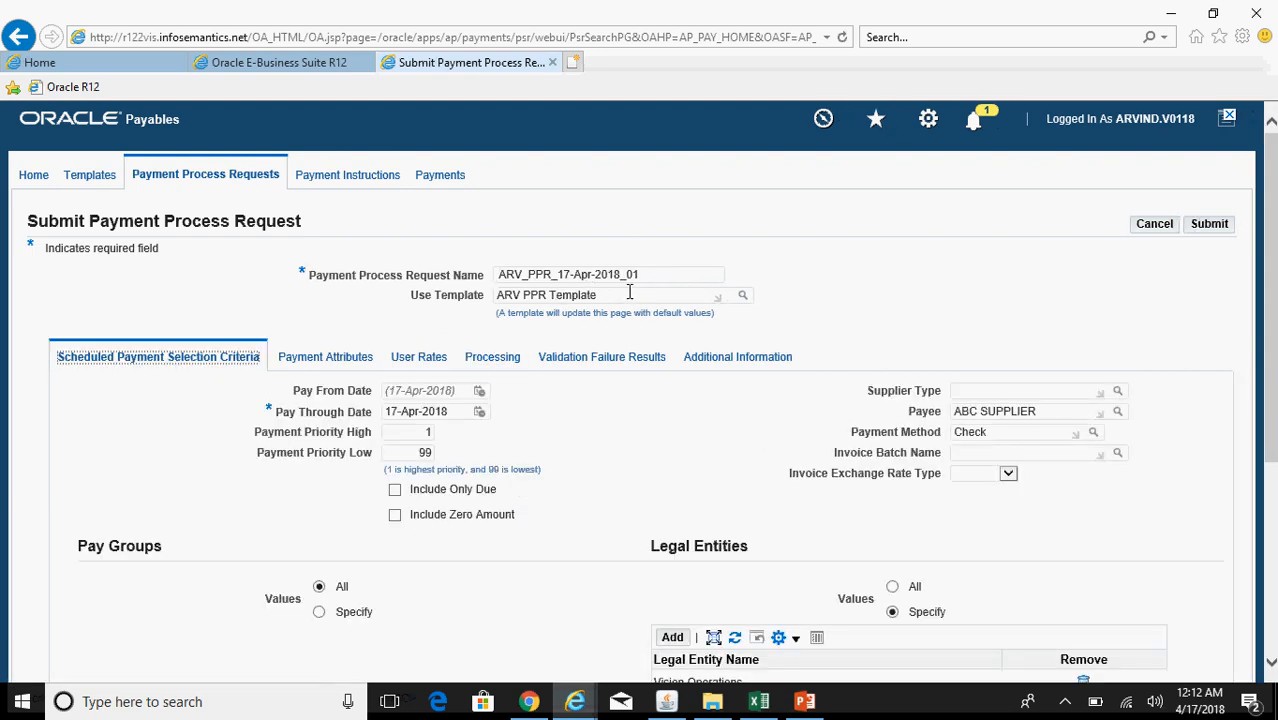
{"action": "left_click", "coordinate": [1220, 230]}
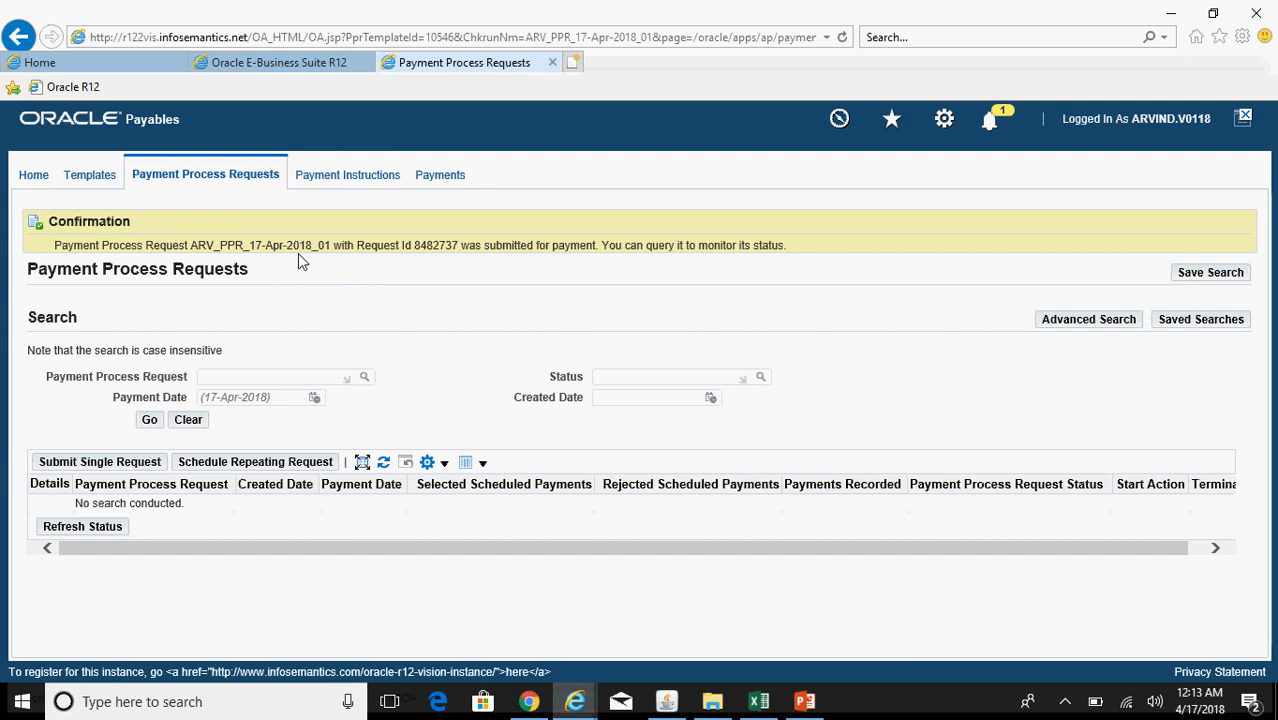
Step: Search payment process requests by payment date 17-apr-2018
{"action": "left_click", "coordinate": [239, 398]}
{"action": "type", "text": "17-apr-2018"}
{"action": "left_click", "coordinate": [150, 420]}
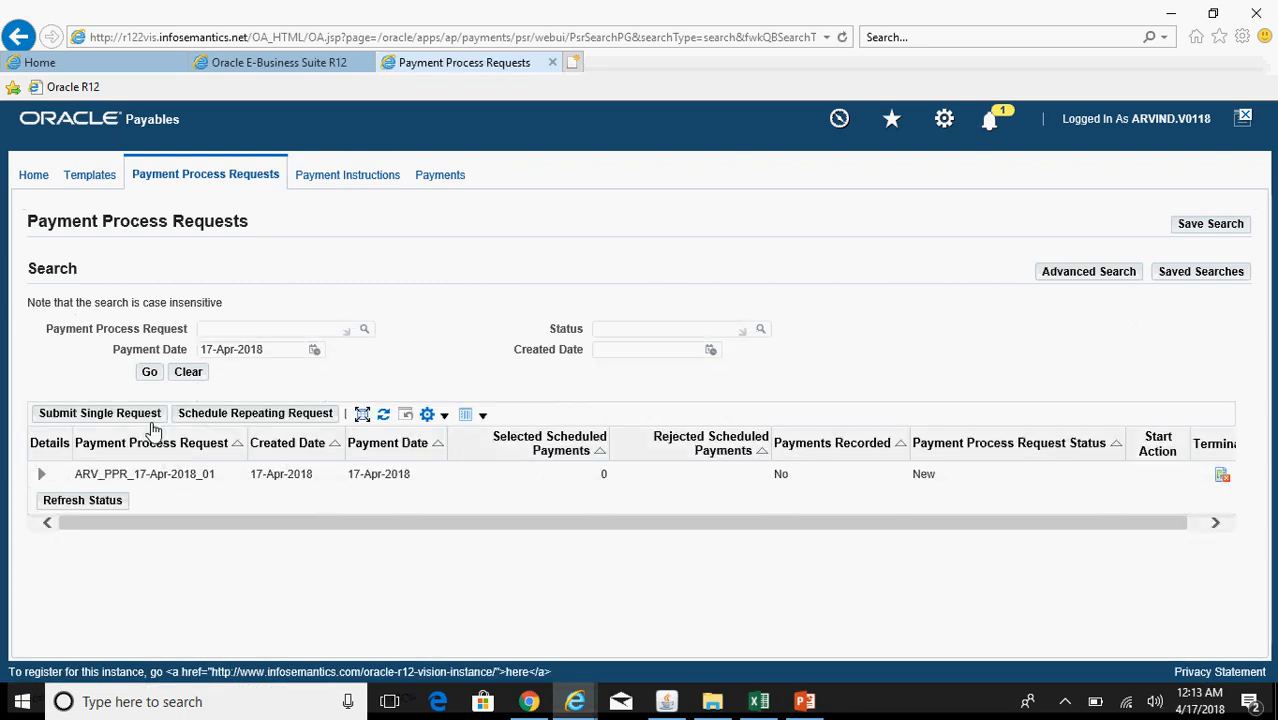
Step: Refresh until ARV_PPR_17-Apr-2018_01 reaches Invoices Pending Review, then open its selected scheduled payments
{"action": "left_click", "coordinate": [149, 372]}
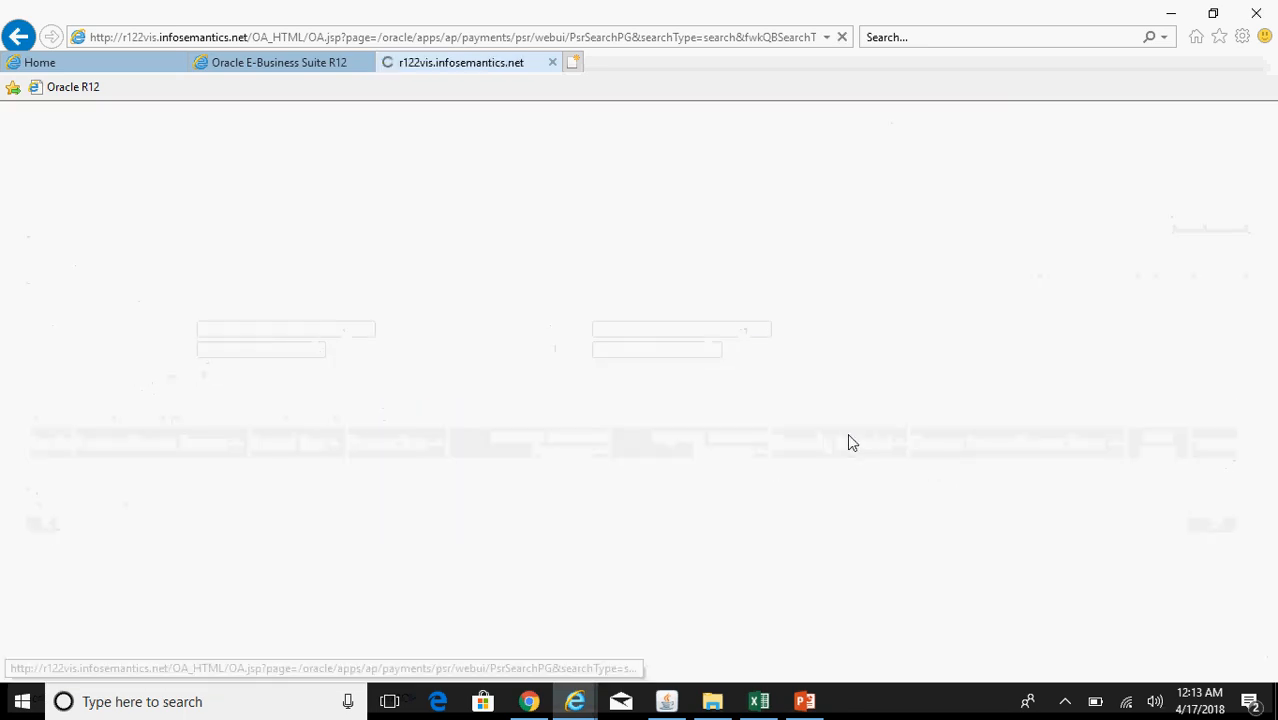
{"action": "left_click", "coordinate": [146, 372]}
{"action": "left_click", "coordinate": [148, 373]}
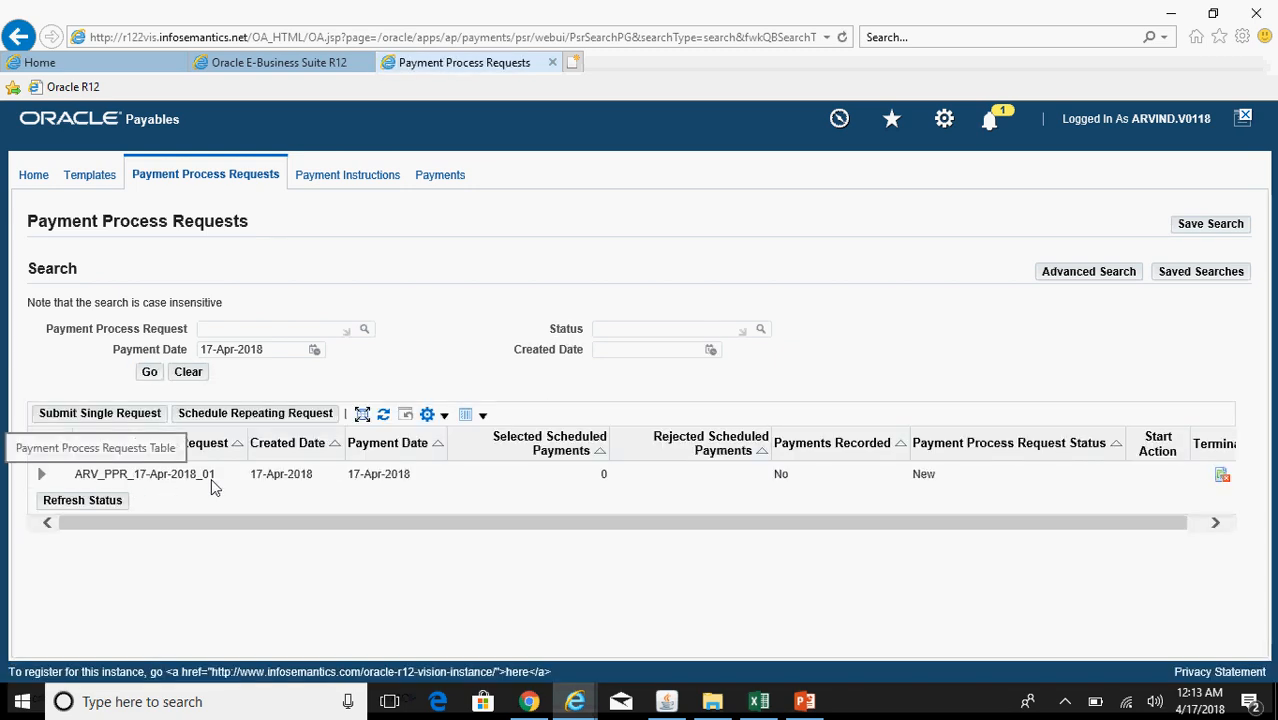
{"action": "left_click", "coordinate": [149, 372]}
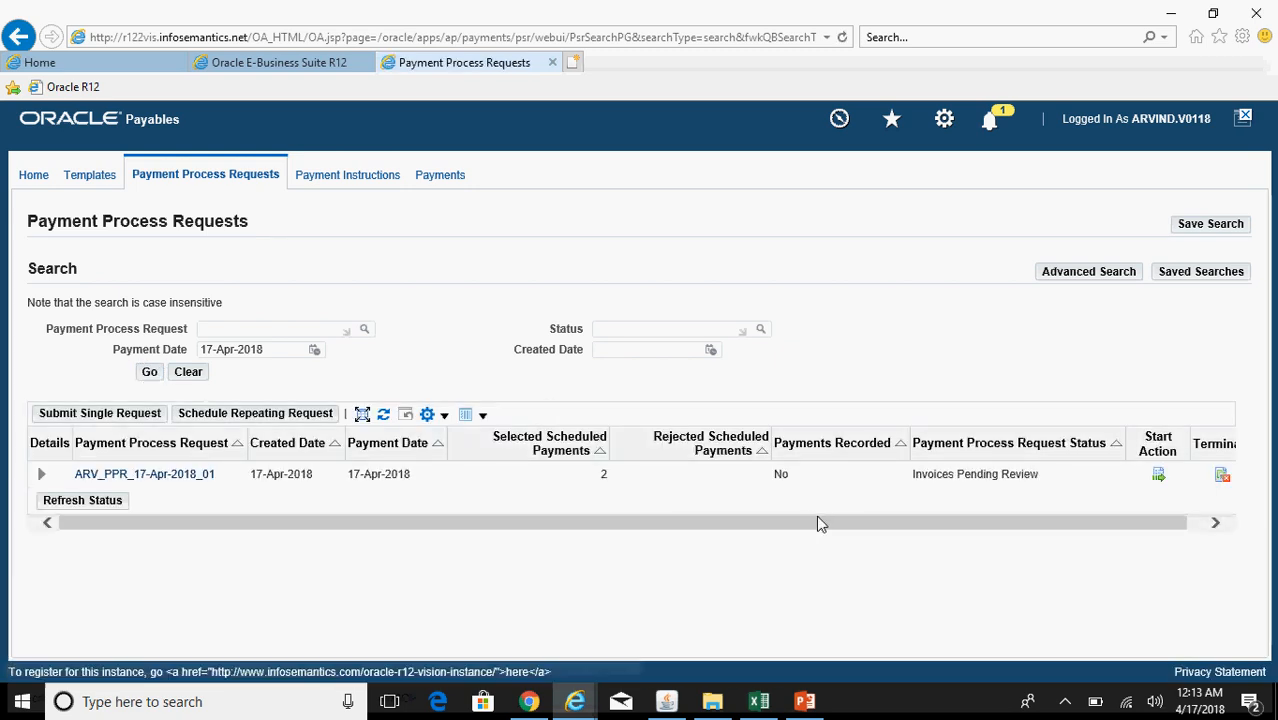
{"action": "left_click", "coordinate": [148, 374]}
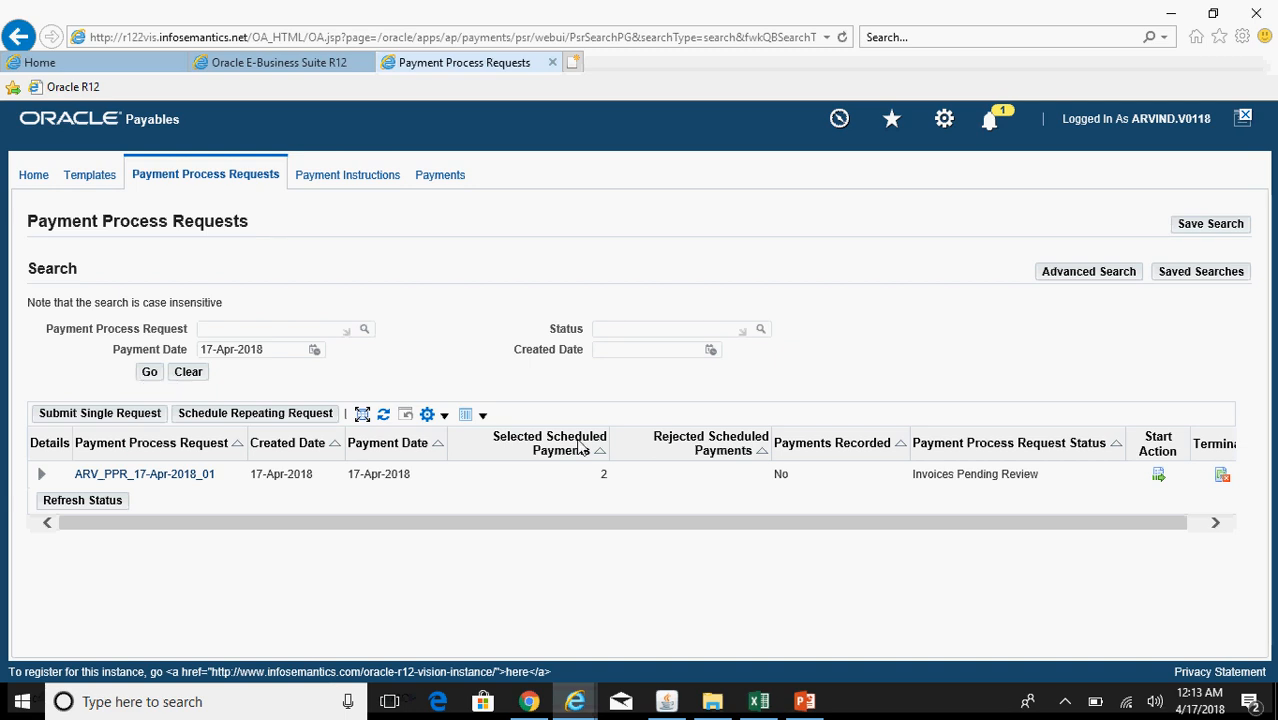
{"action": "left_click", "coordinate": [1158, 477]}
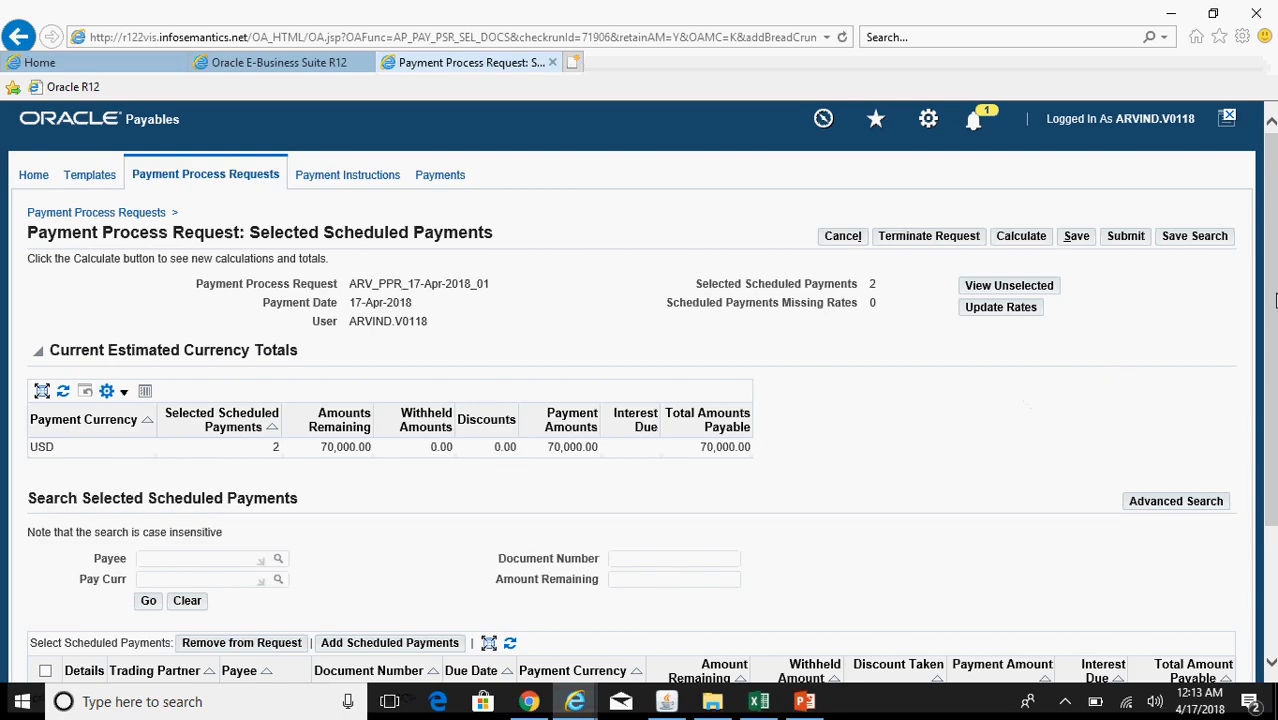
Step: Submit the two reviewed scheduled payments, ABC3000 and ABC3001, totalling 70,000.00 USD
{"action": "scroll", "coordinate": [1275, 300], "scroll_direction": "down", "scroll_amount": 3}
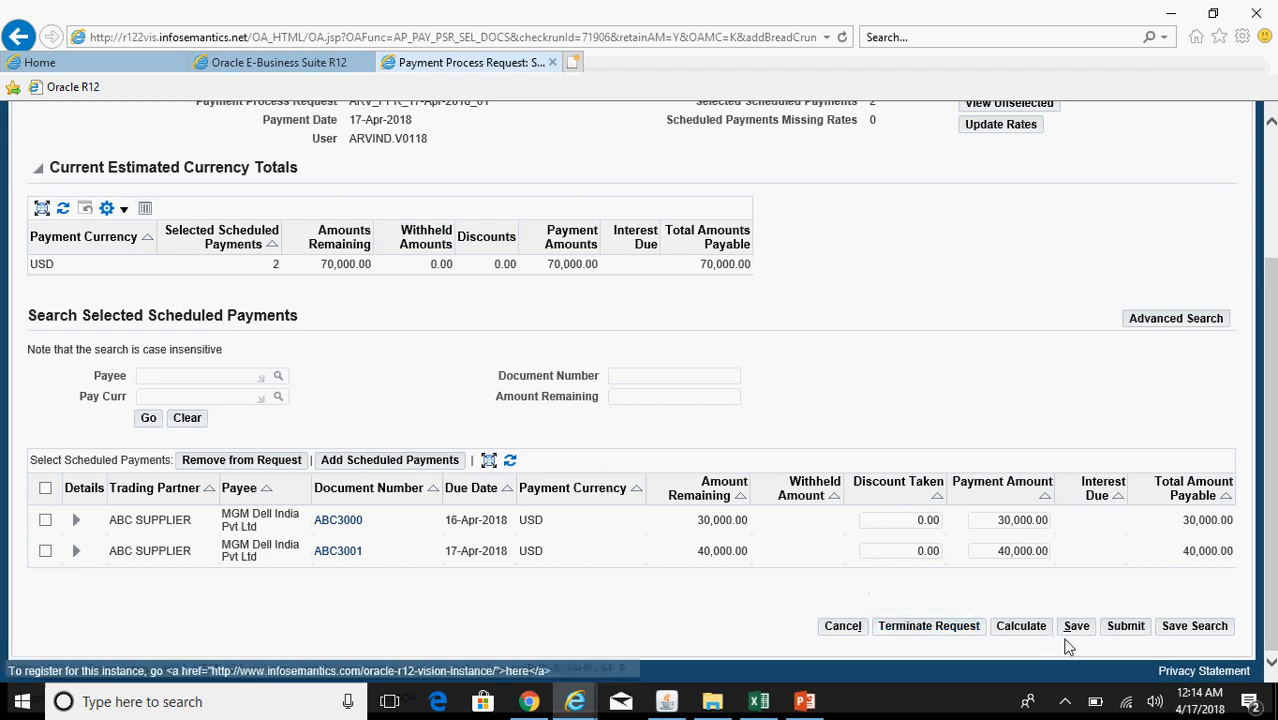
{"action": "left_click", "coordinate": [1125, 627]}
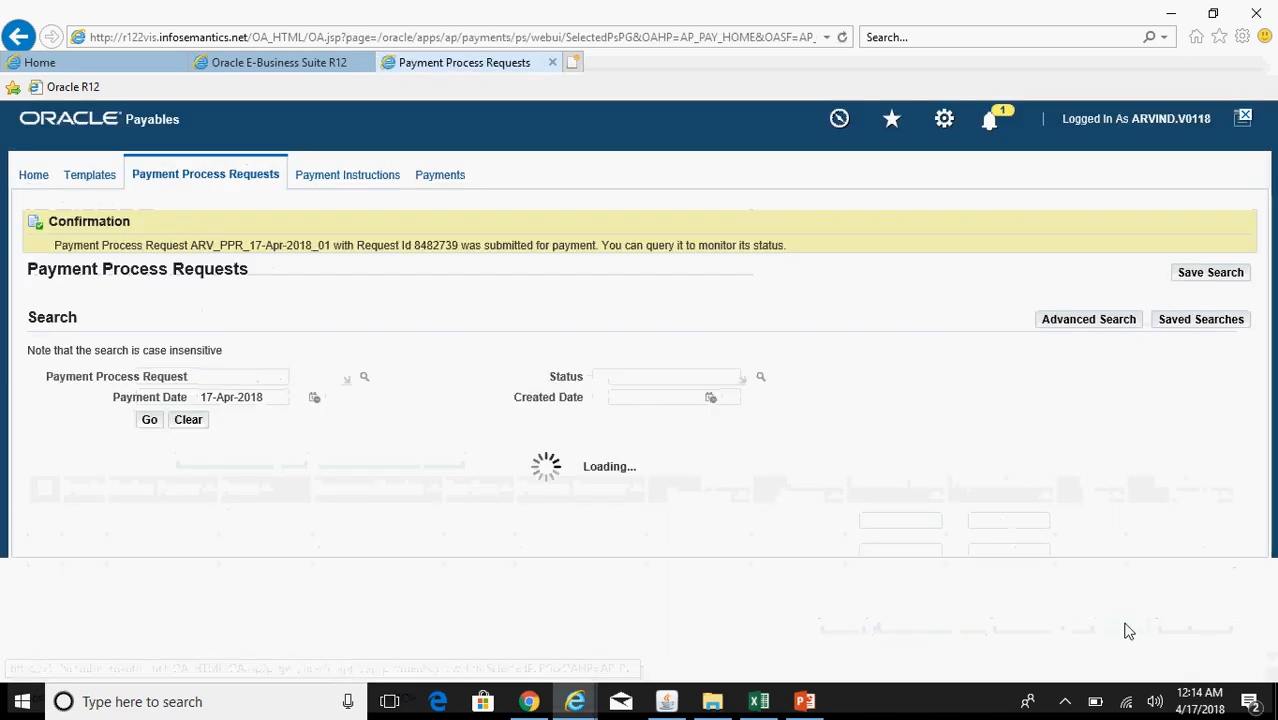
Step: Refresh until ARV_PPR_17-Apr-2018_01 shows Pending Proposed Payment Review, then open its proposed payments
{"action": "left_click", "coordinate": [149, 419]}
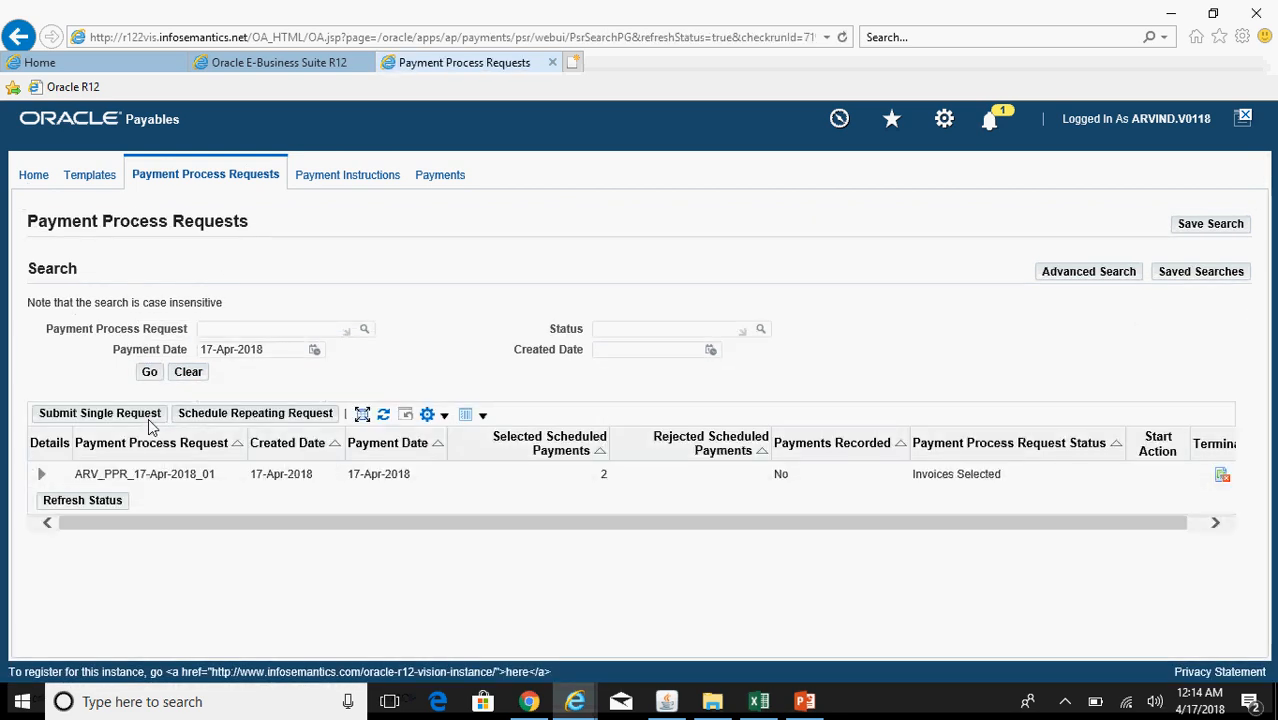
{"action": "left_click", "coordinate": [149, 373]}
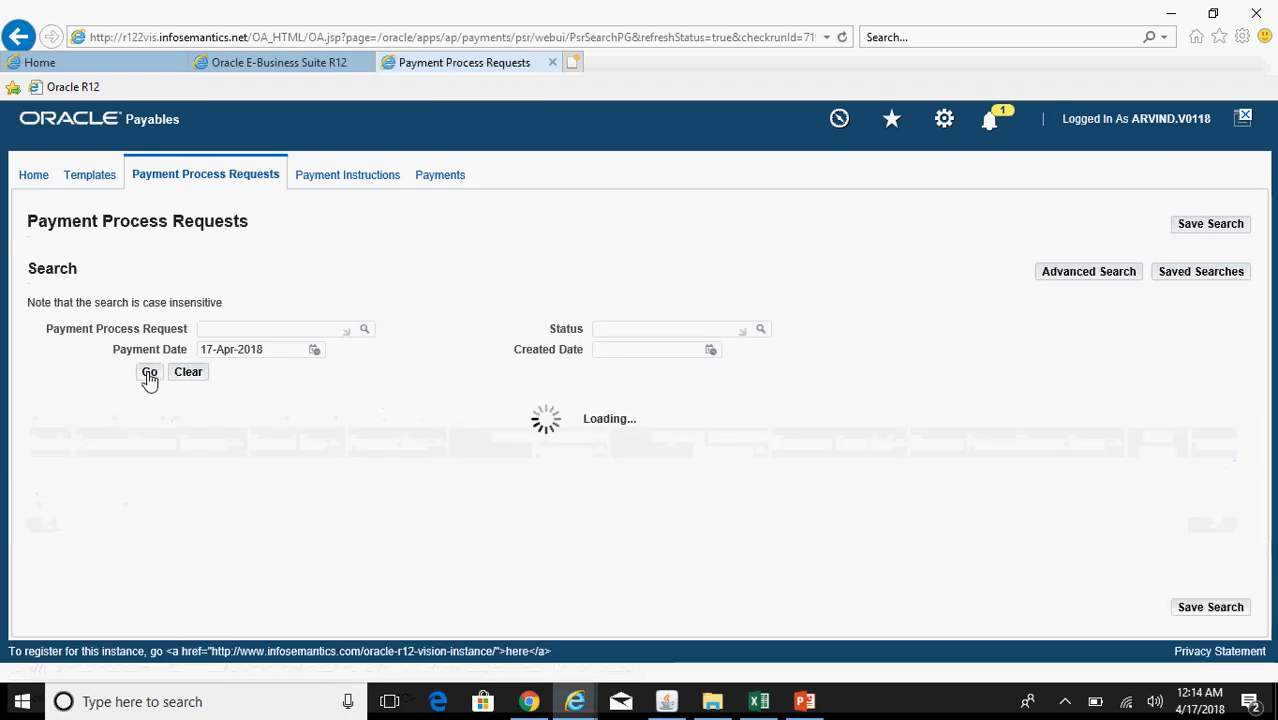
{"action": "left_click", "coordinate": [149, 373]}
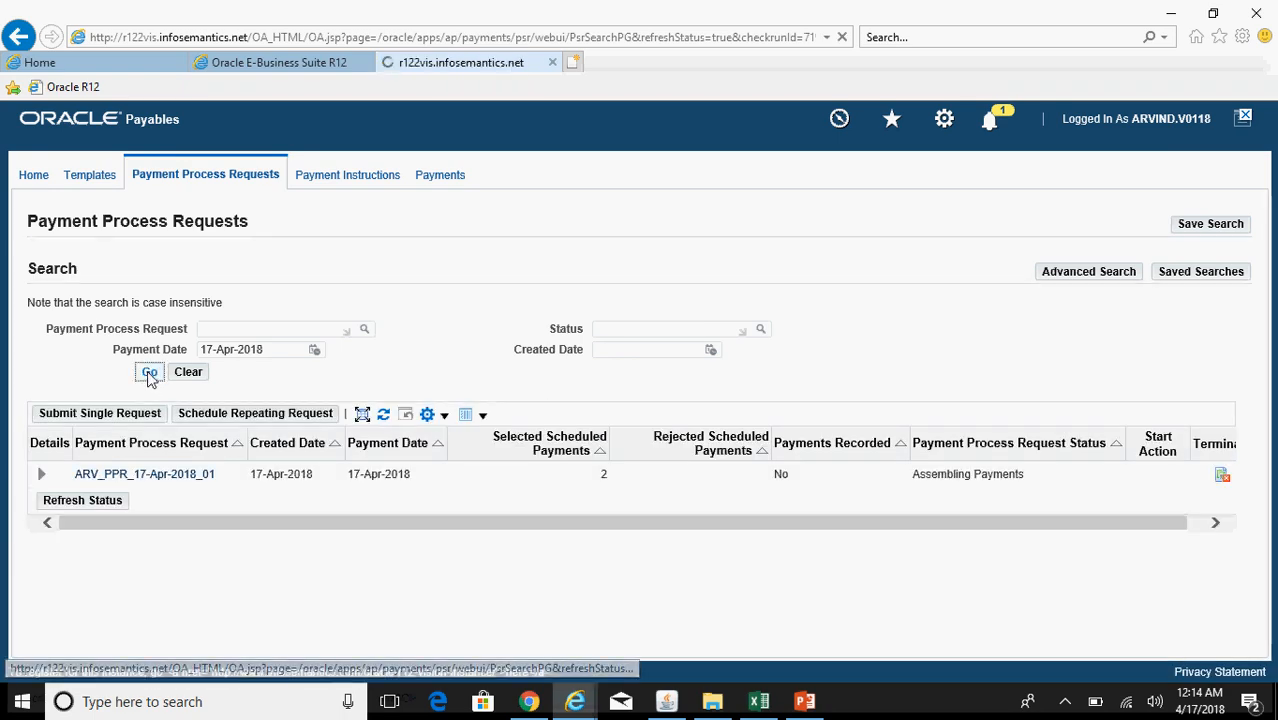
{"action": "left_click", "coordinate": [149, 373]}
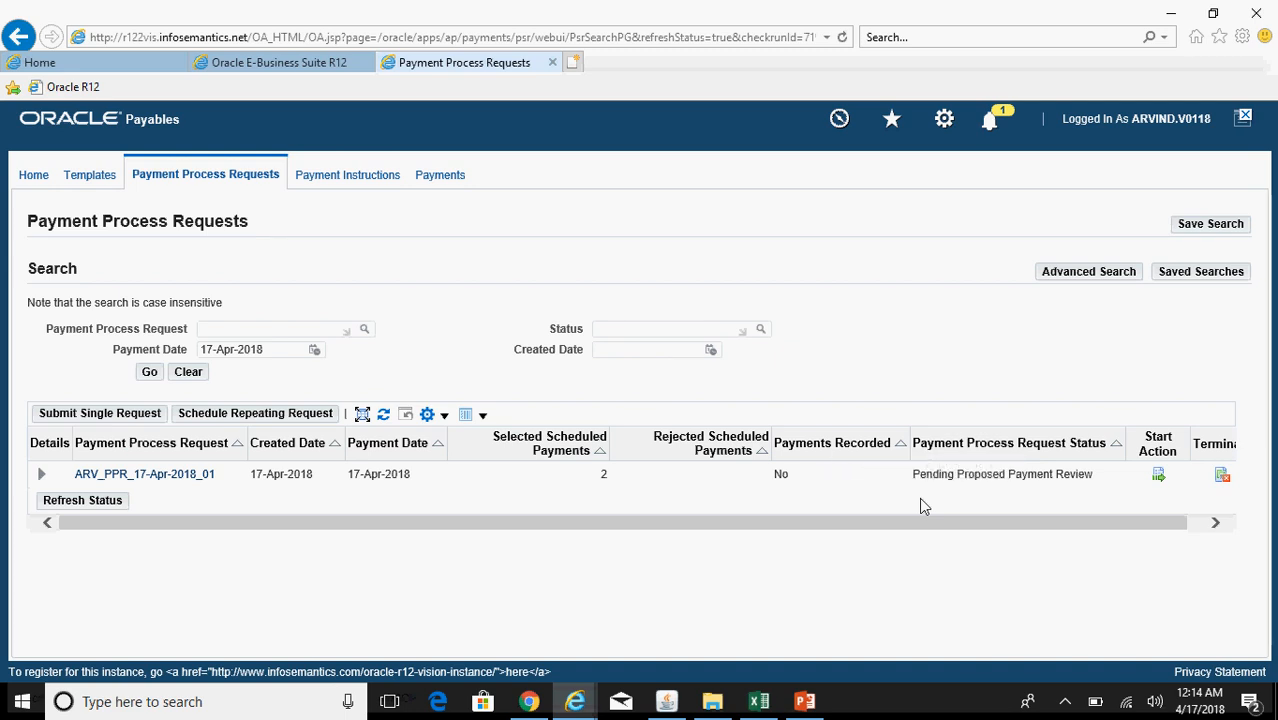
{"action": "left_click", "coordinate": [1159, 480]}
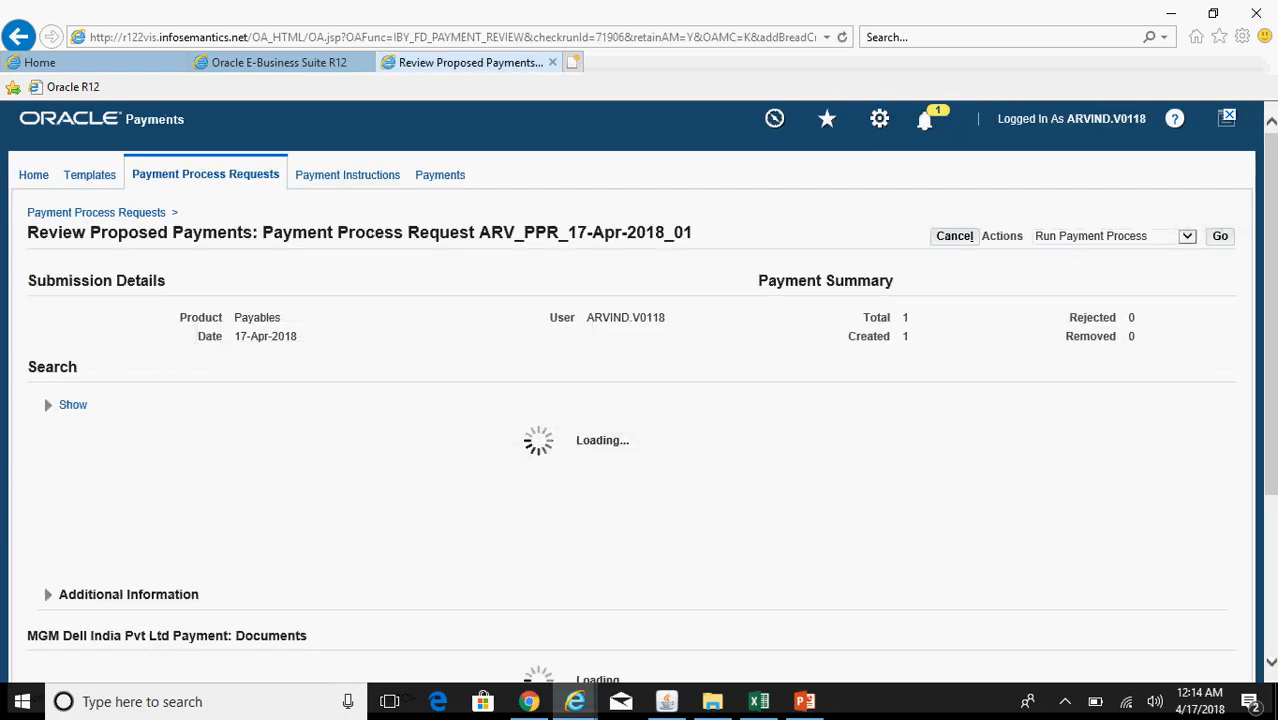
Step: Choose Run Payment Process for the proposed 70,000.00 USD payment and apply it
{"action": "scroll", "coordinate": [667, 583], "scroll_direction": "down", "scroll_amount": 3}
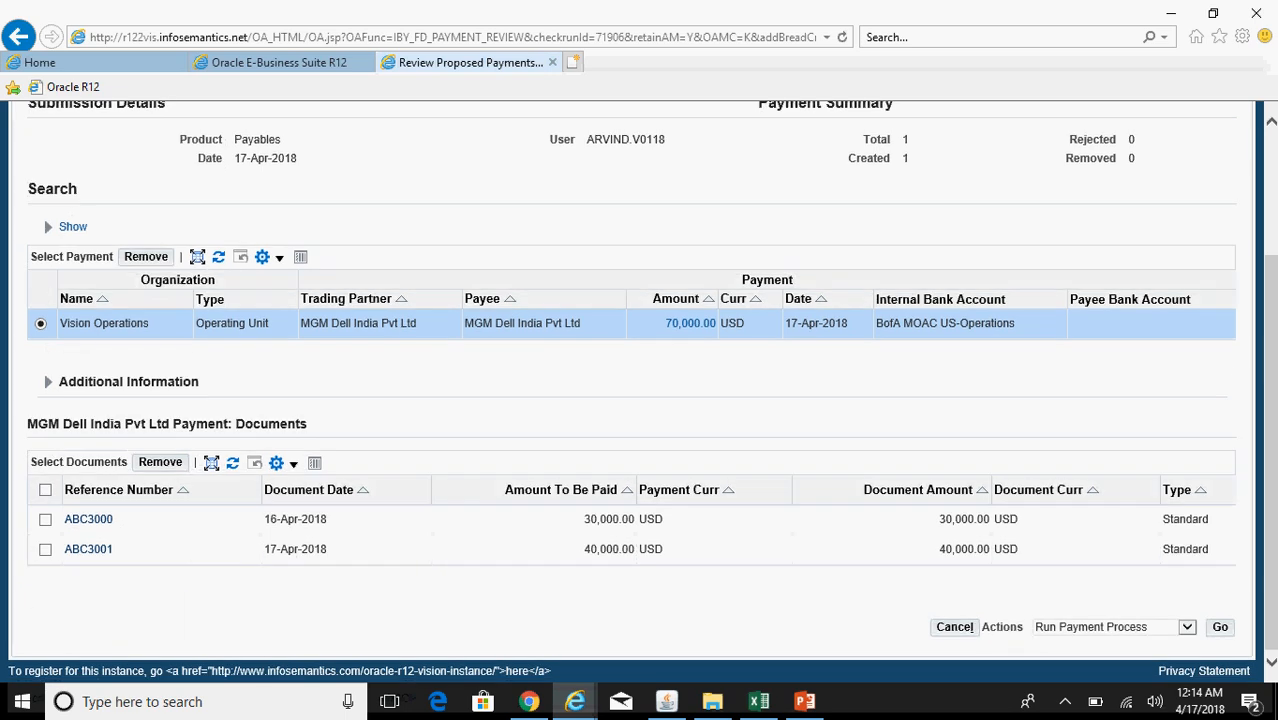
{"action": "left_click", "coordinate": [1124, 627]}
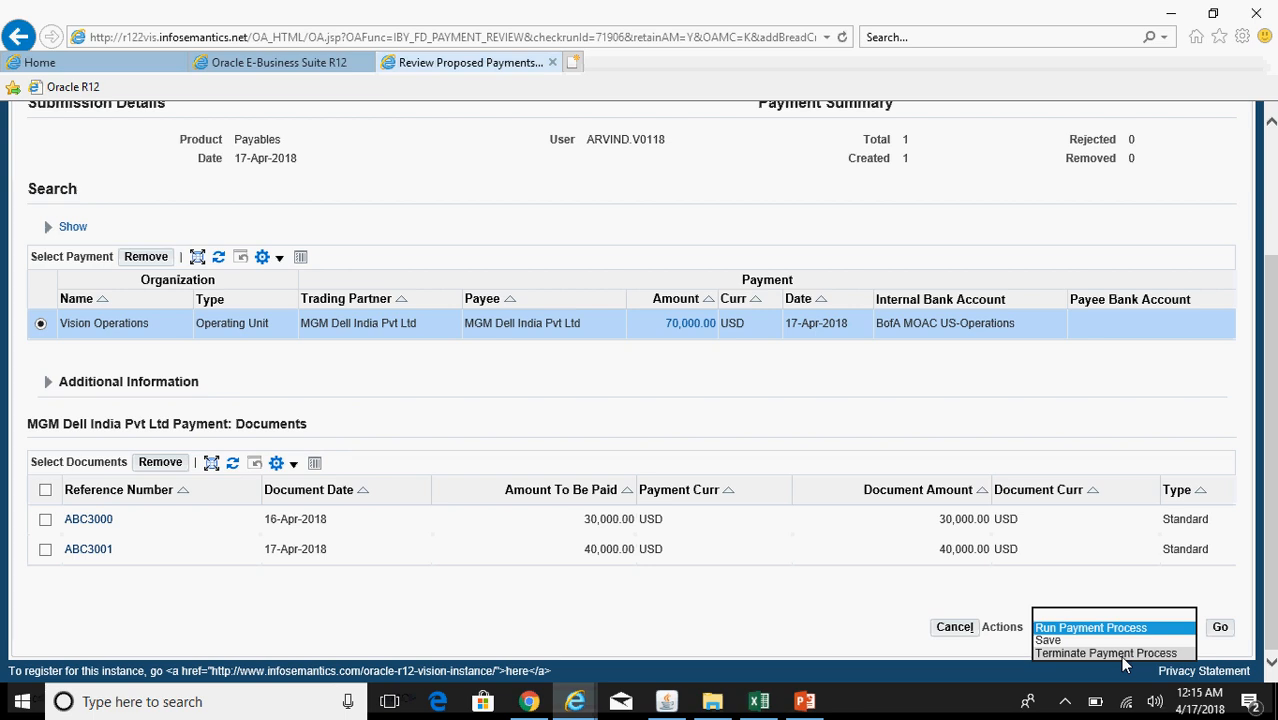
{"action": "left_click", "coordinate": [1140, 628]}
{"action": "left_click", "coordinate": [1220, 630]}
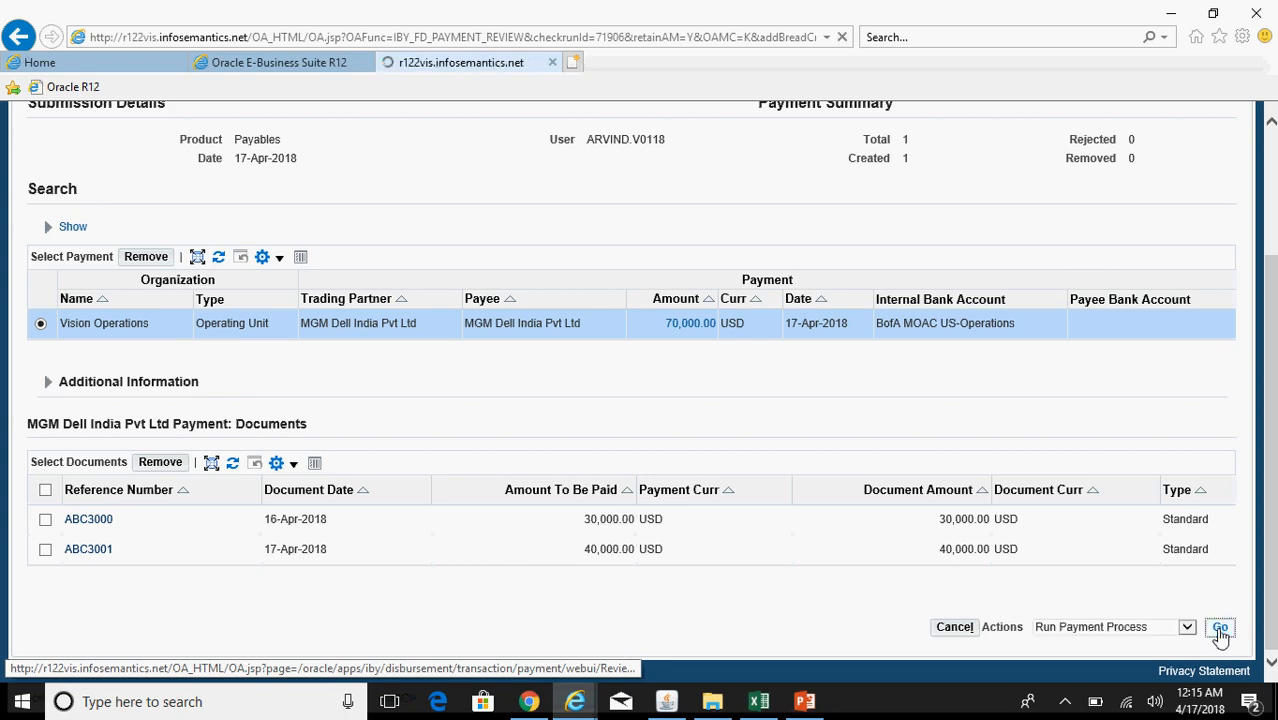
{"action": "left_click", "coordinate": [148, 374]}
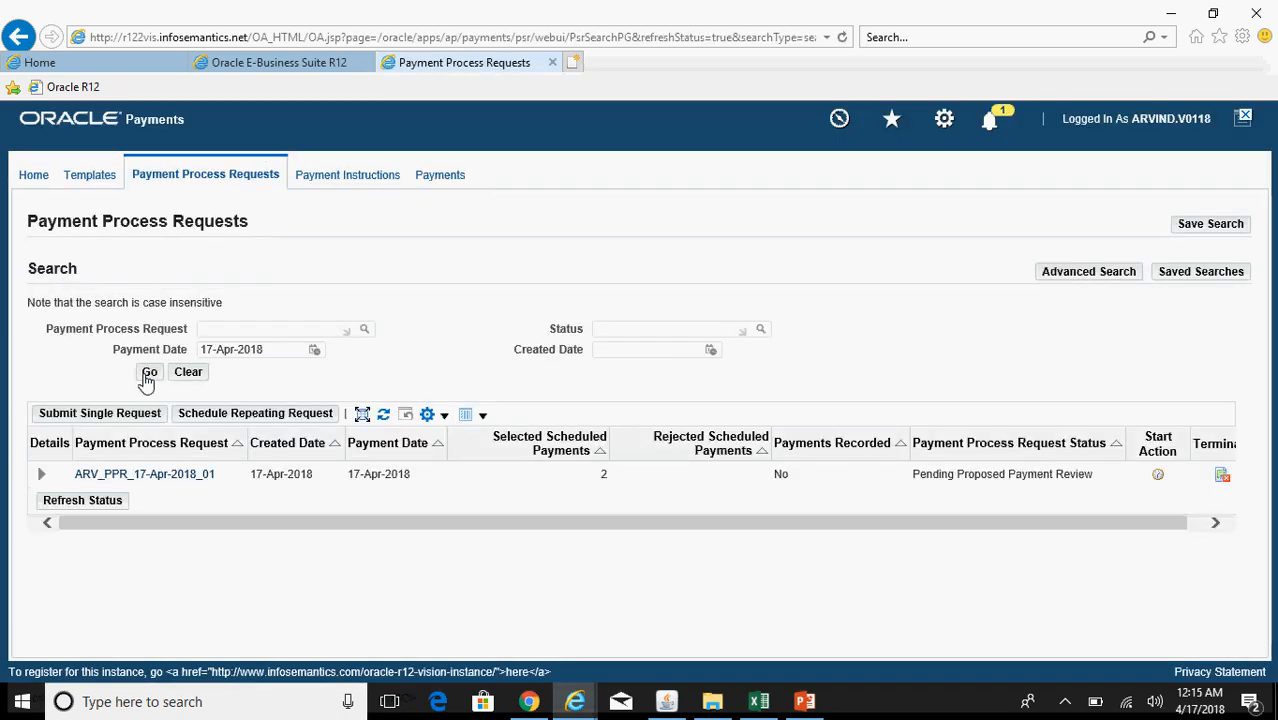
Step: Open the Forms Requests window listing all my concurrent requests
{"action": "left_click", "coordinate": [148, 374]}
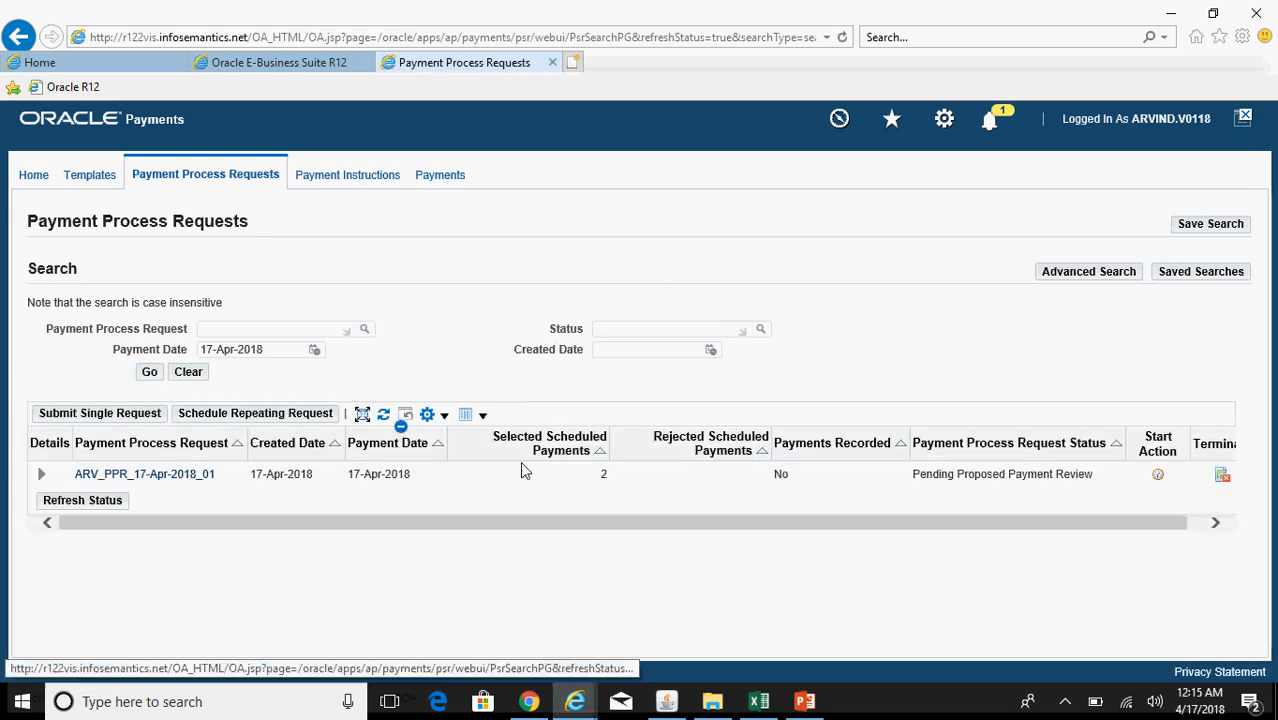
{"action": "left_click", "coordinate": [666, 702]}
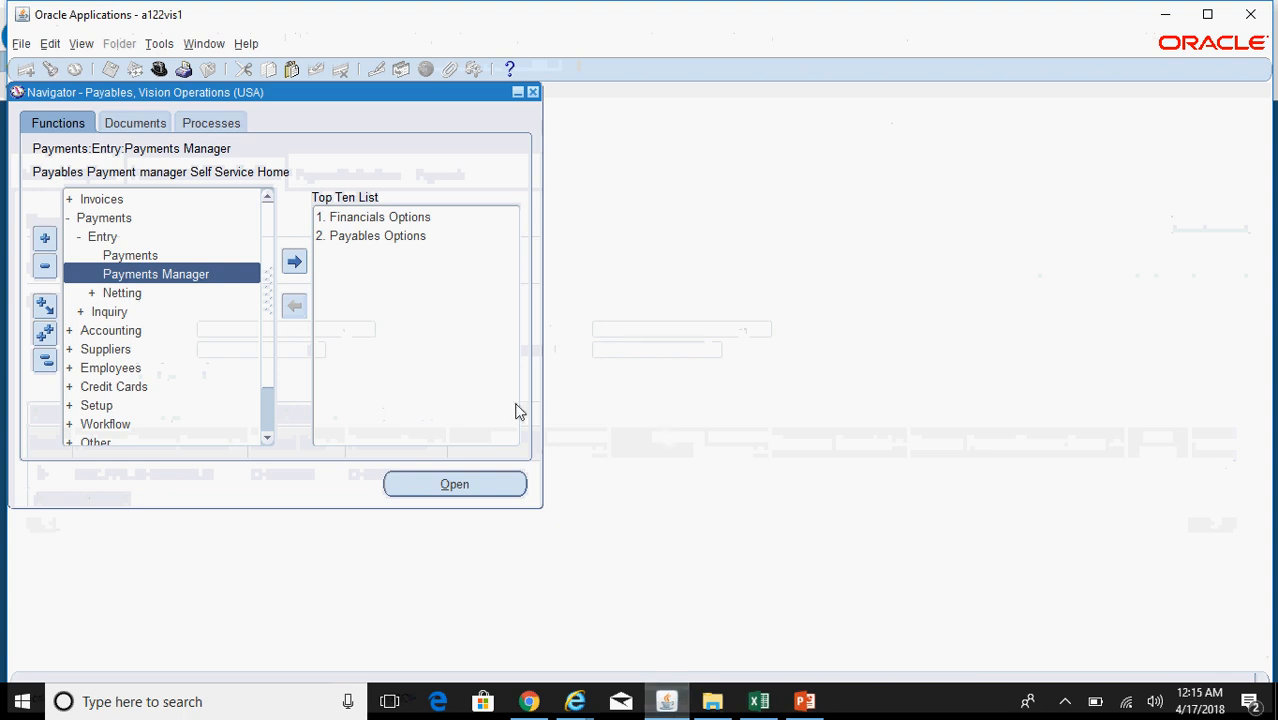
{"action": "left_click", "coordinate": [82, 44]}
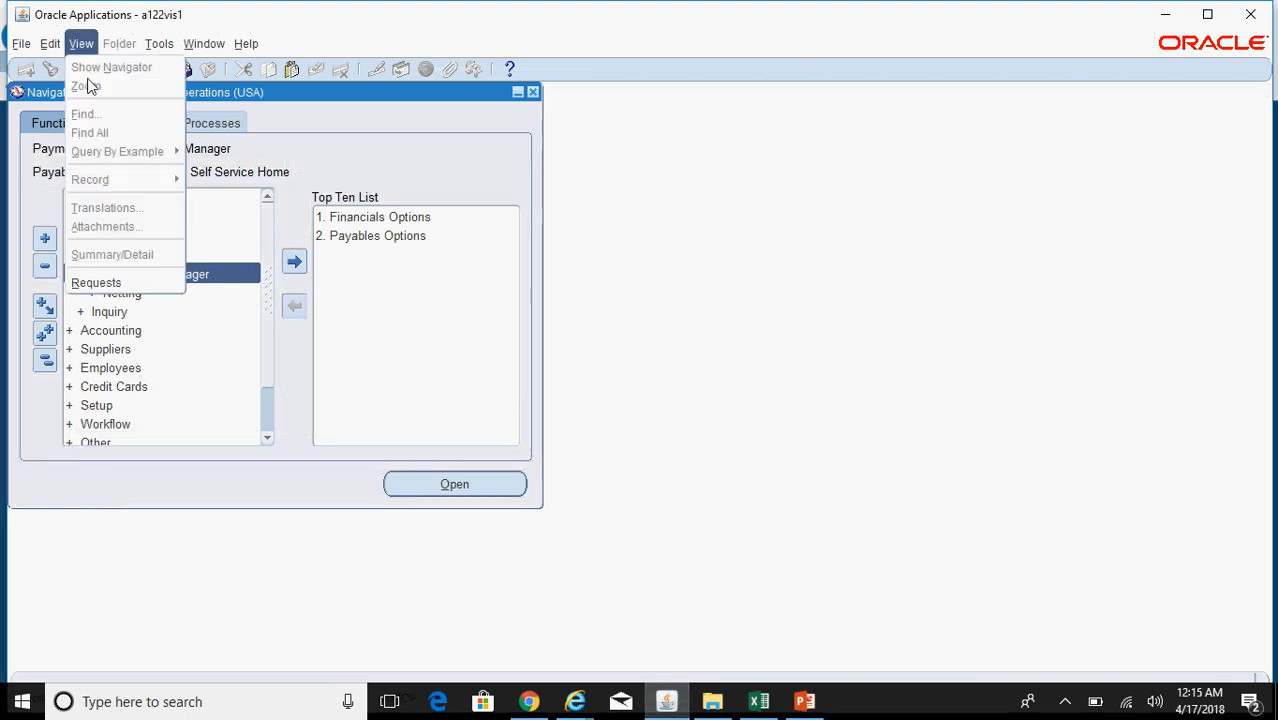
{"action": "left_click", "coordinate": [126, 283]}
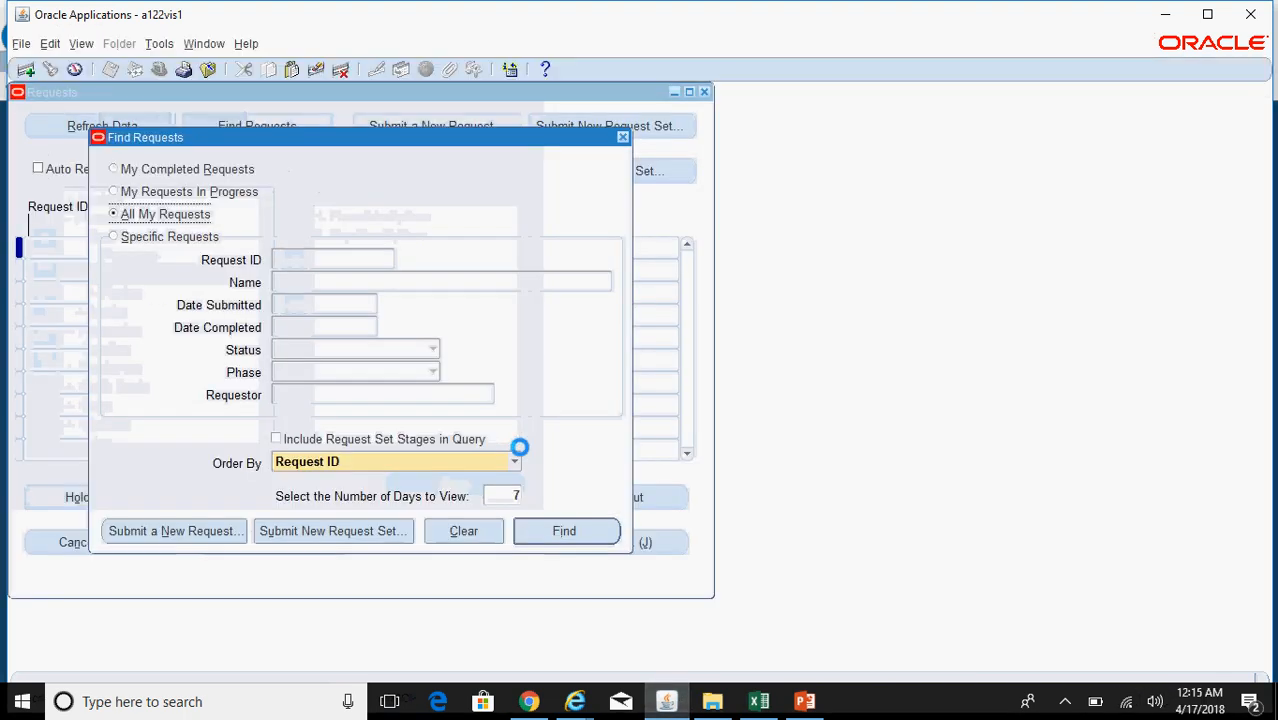
{"action": "left_click", "coordinate": [576, 532]}
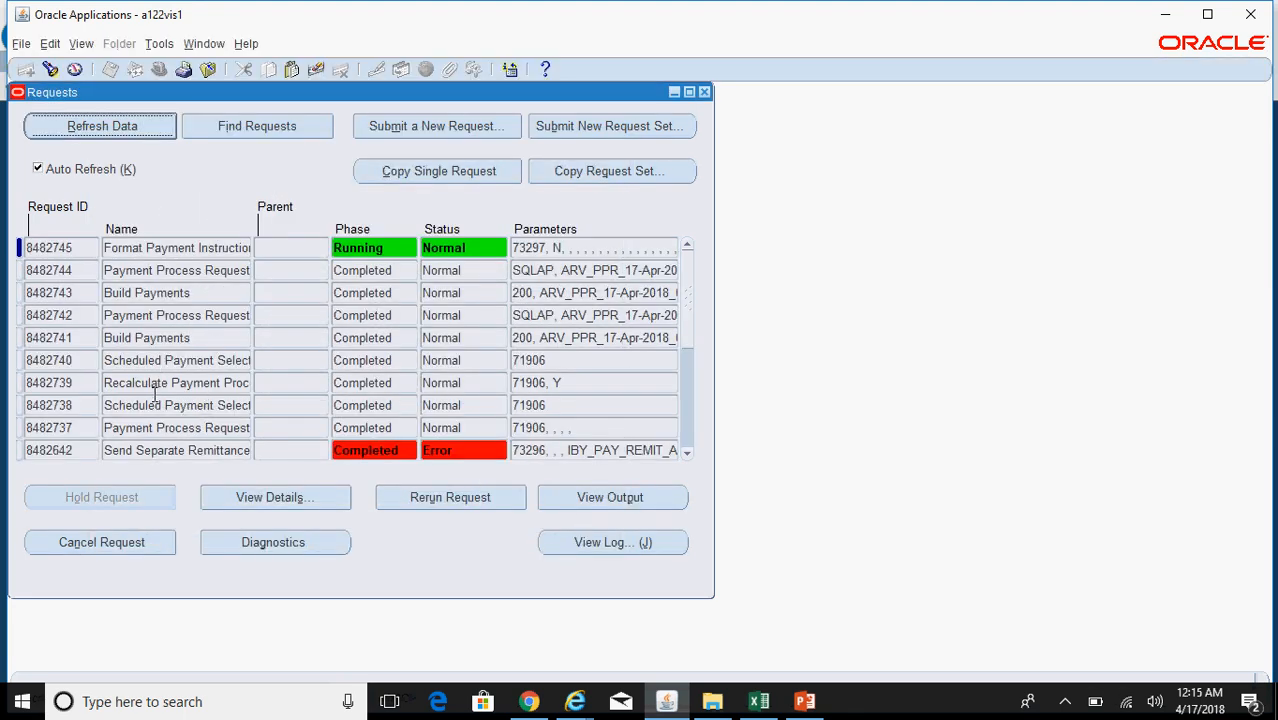
Step: Inspect requests 8482740, 8482741 (Build Payments) and 8482745, then refresh their statuses
{"action": "left_click", "coordinate": [203, 362]}
{"action": "left_click_drag", "start_coordinate": [183, 366], "coordinate": [296, 367]}
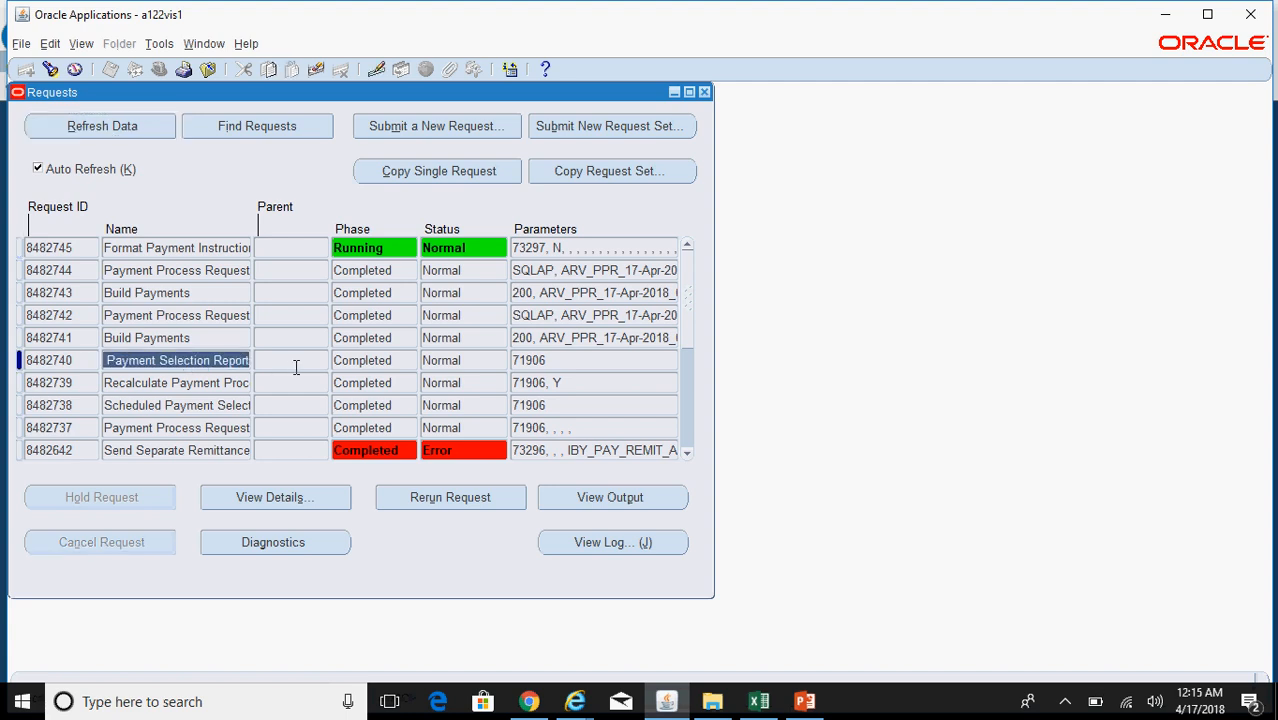
{"action": "left_click", "coordinate": [178, 343]}
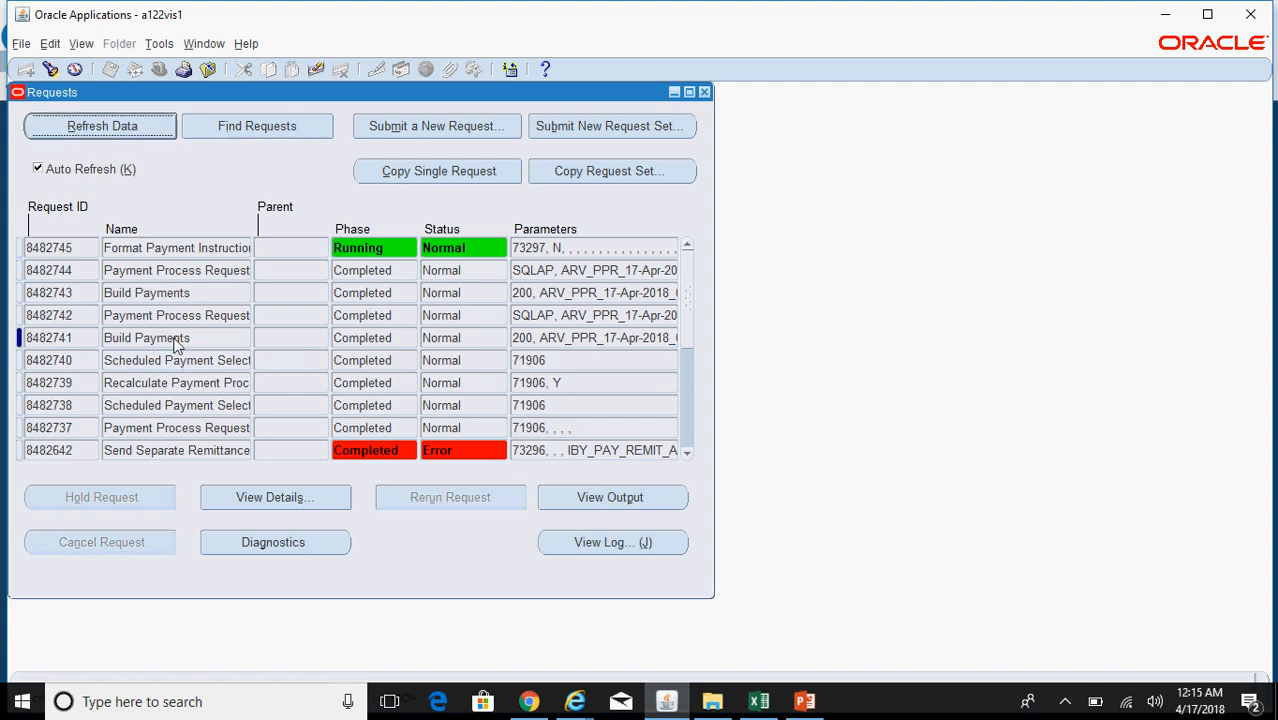
{"action": "left_click", "coordinate": [181, 249]}
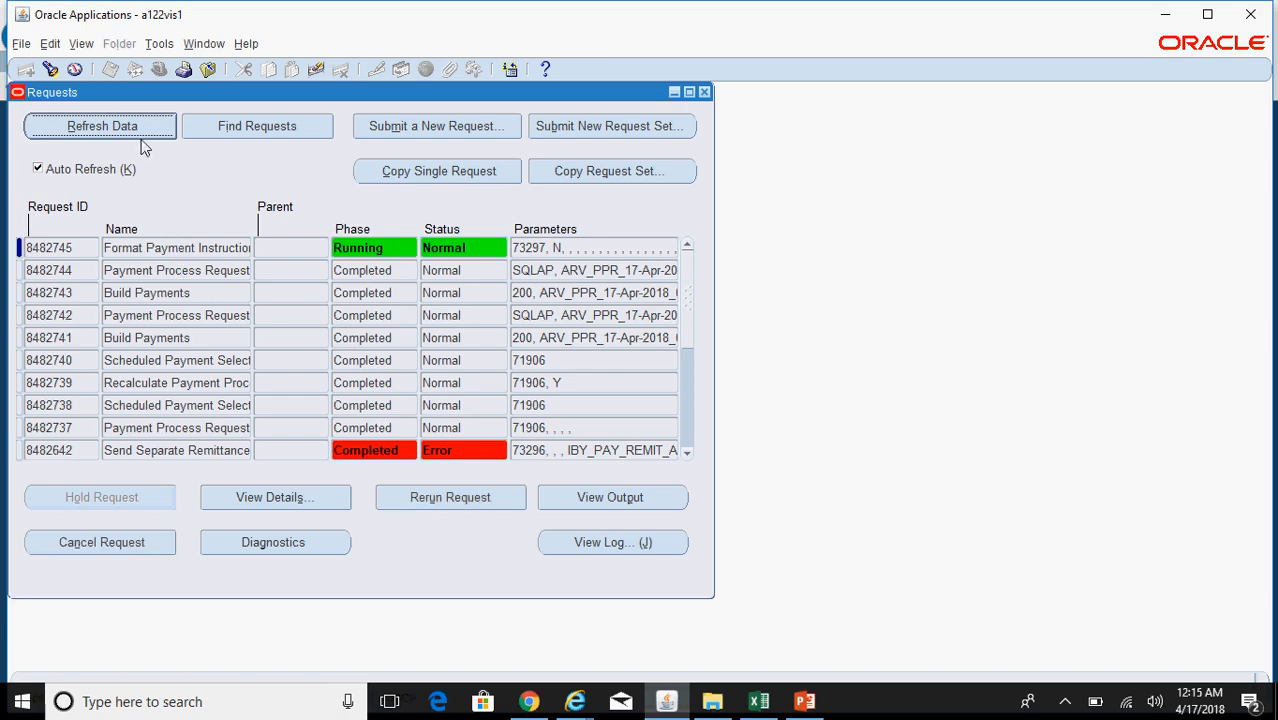
{"action": "left_click", "coordinate": [101, 126]}
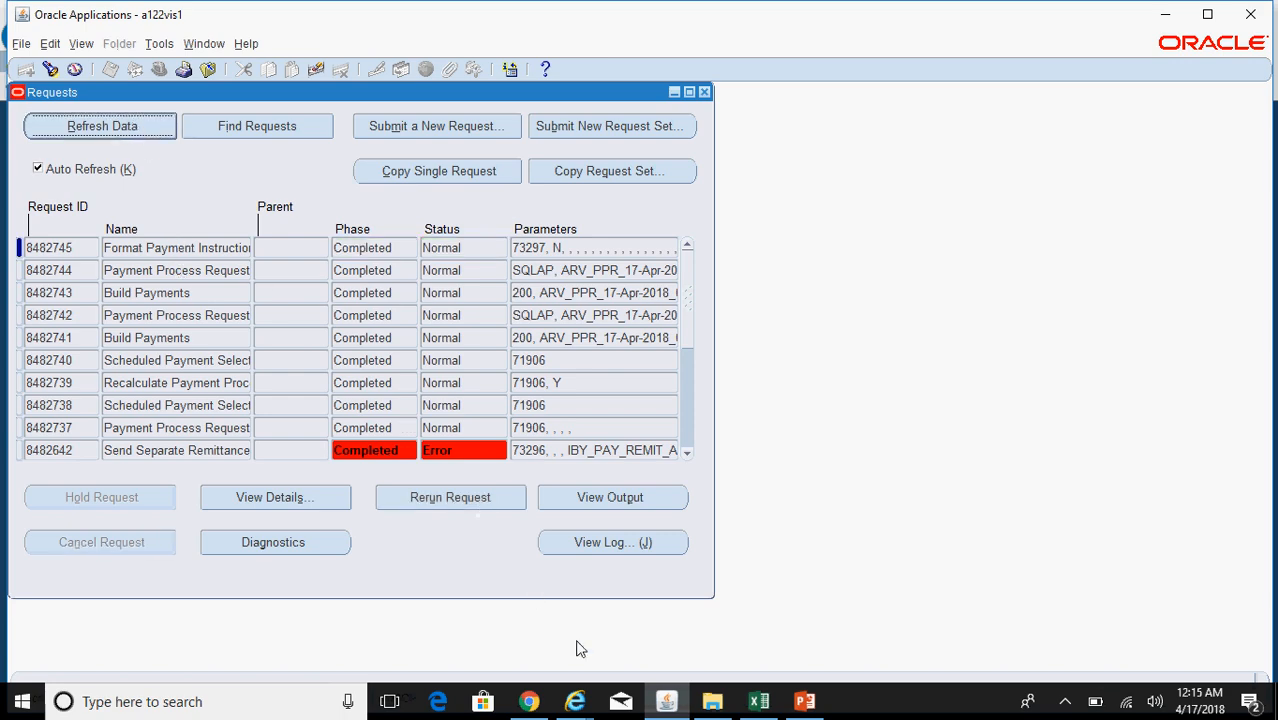
Step: Refresh the browser request list until ARV_PPR_17-Apr-2018_01 shows Formatting
{"action": "mouse_move", "coordinate": [575, 700]}
{"action": "left_click", "coordinate": [764, 646]}
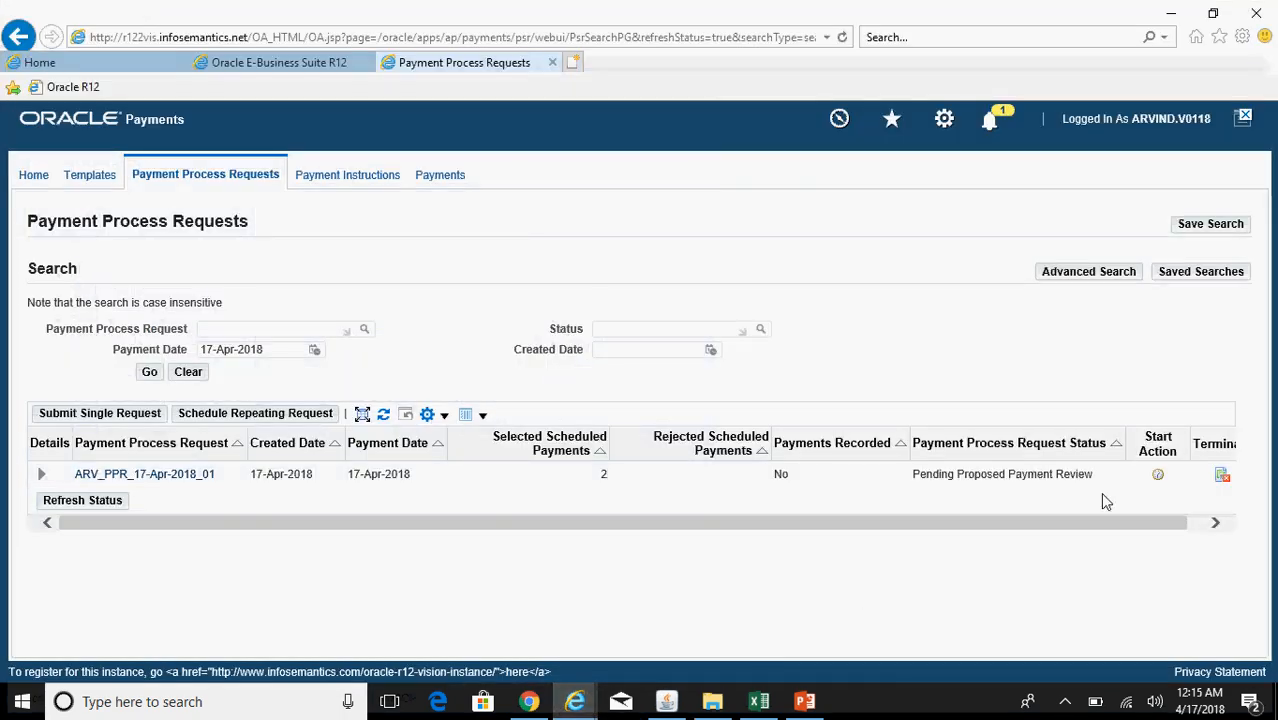
{"action": "left_click", "coordinate": [149, 372]}
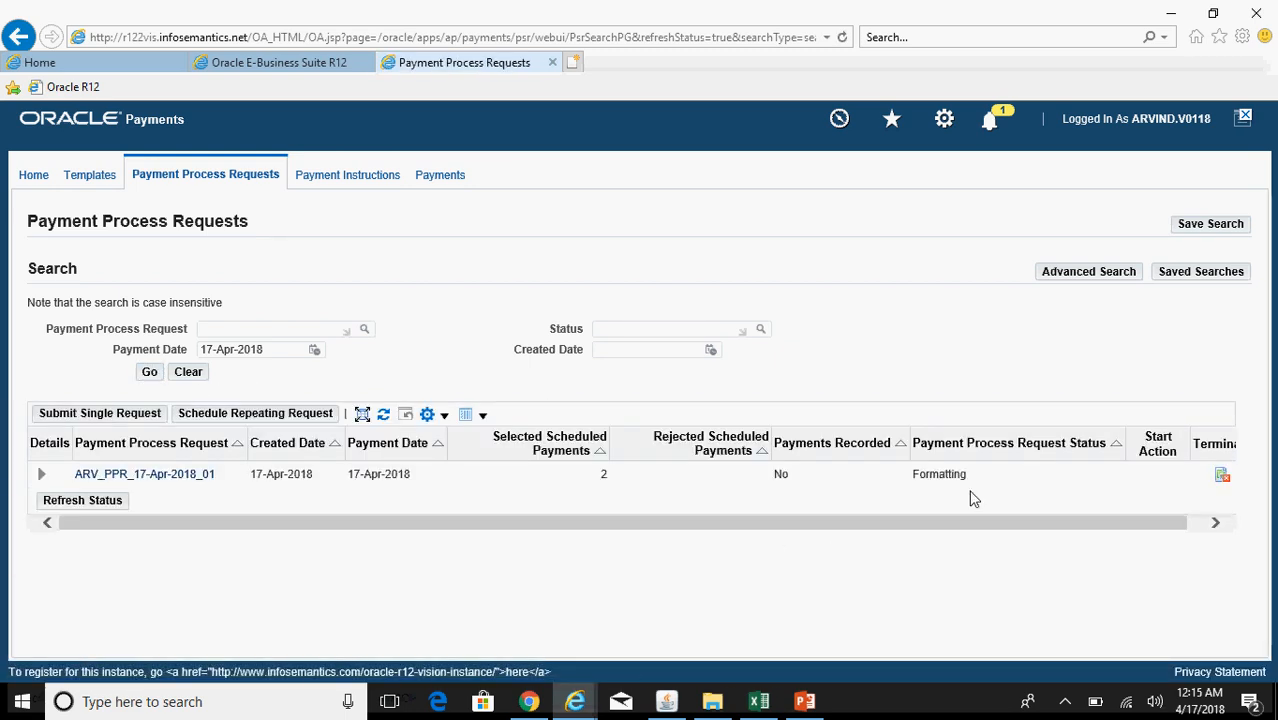
{"action": "left_click", "coordinate": [149, 372]}
{"action": "left_click", "coordinate": [667, 702]}
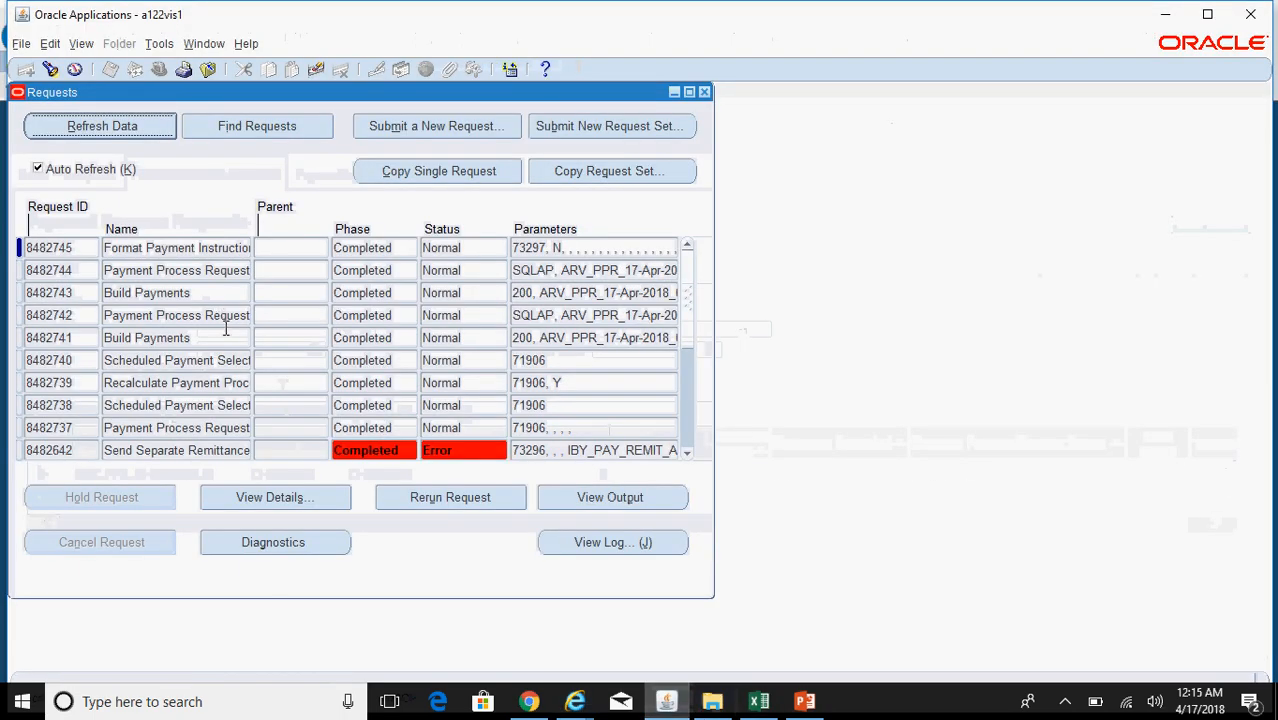
{"action": "mouse_move", "coordinate": [575, 702]}
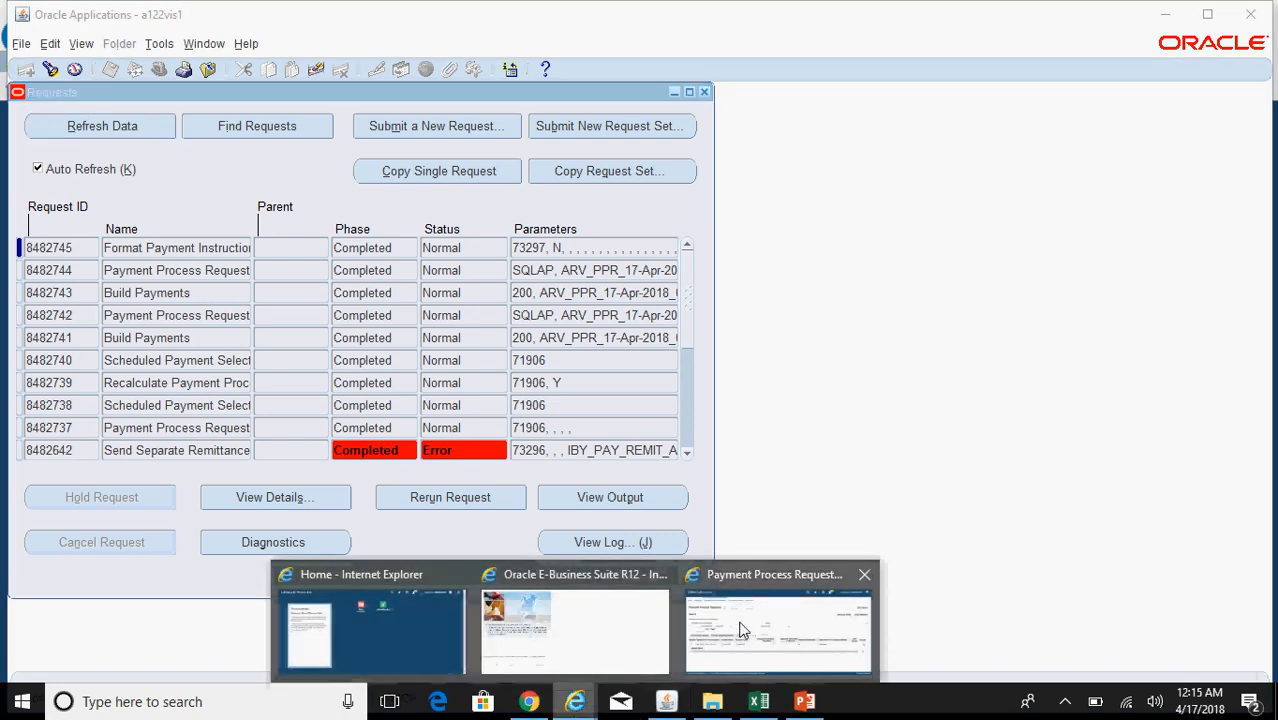
{"action": "left_click", "coordinate": [657, 629]}
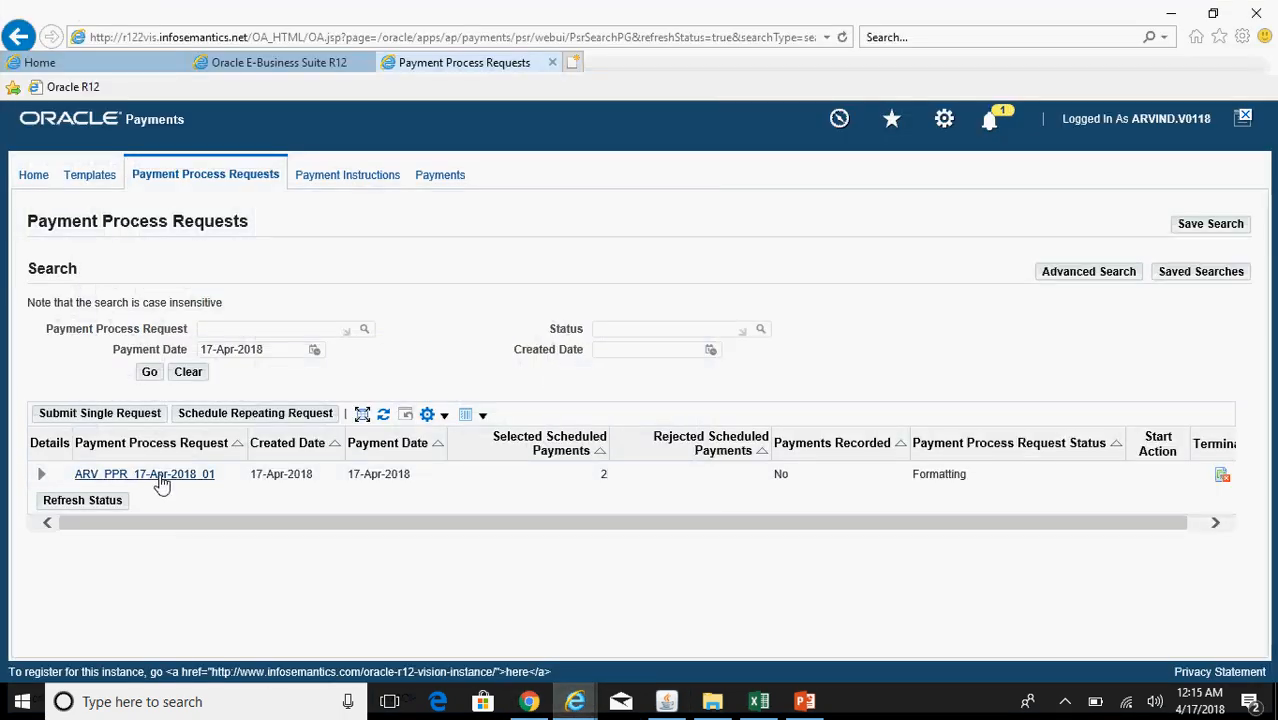
Step: Open ARV_PPR_17-Apr-2018_01's details and its one related payment instruction, 73297
{"action": "left_click", "coordinate": [158, 478]}
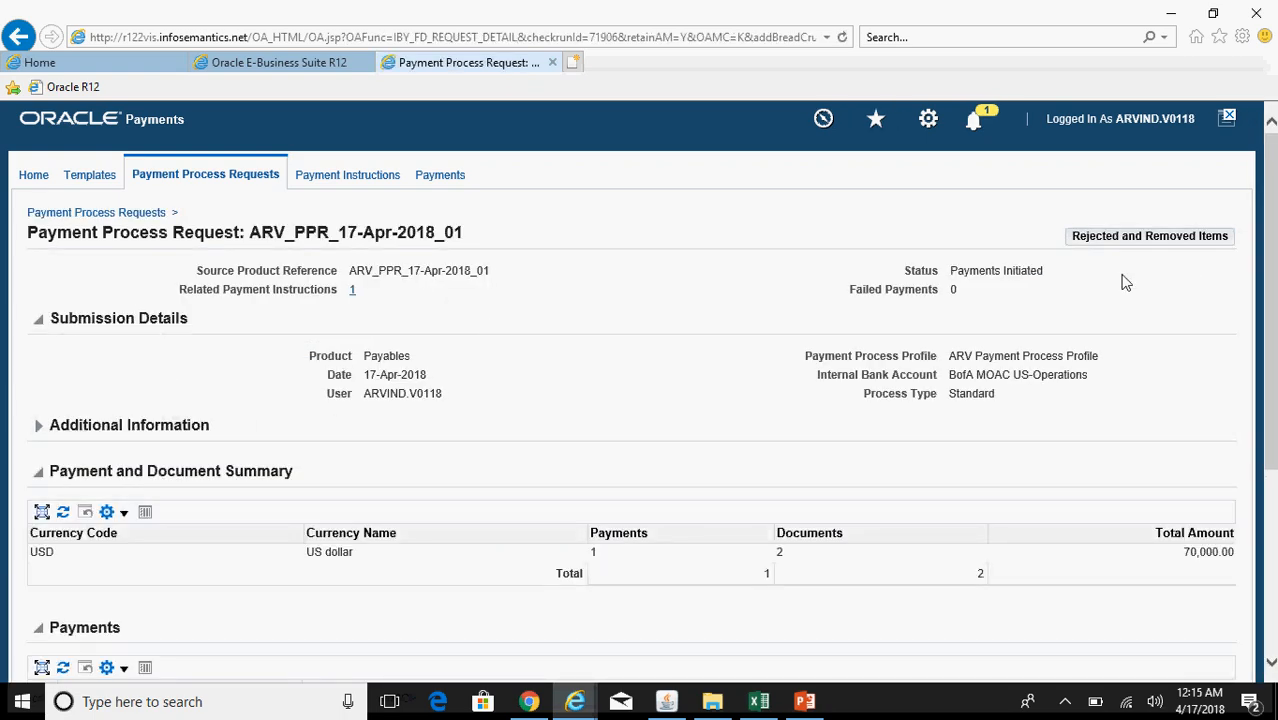
{"action": "scroll", "coordinate": [457, 518], "scroll_direction": "down", "scroll_amount": 5}
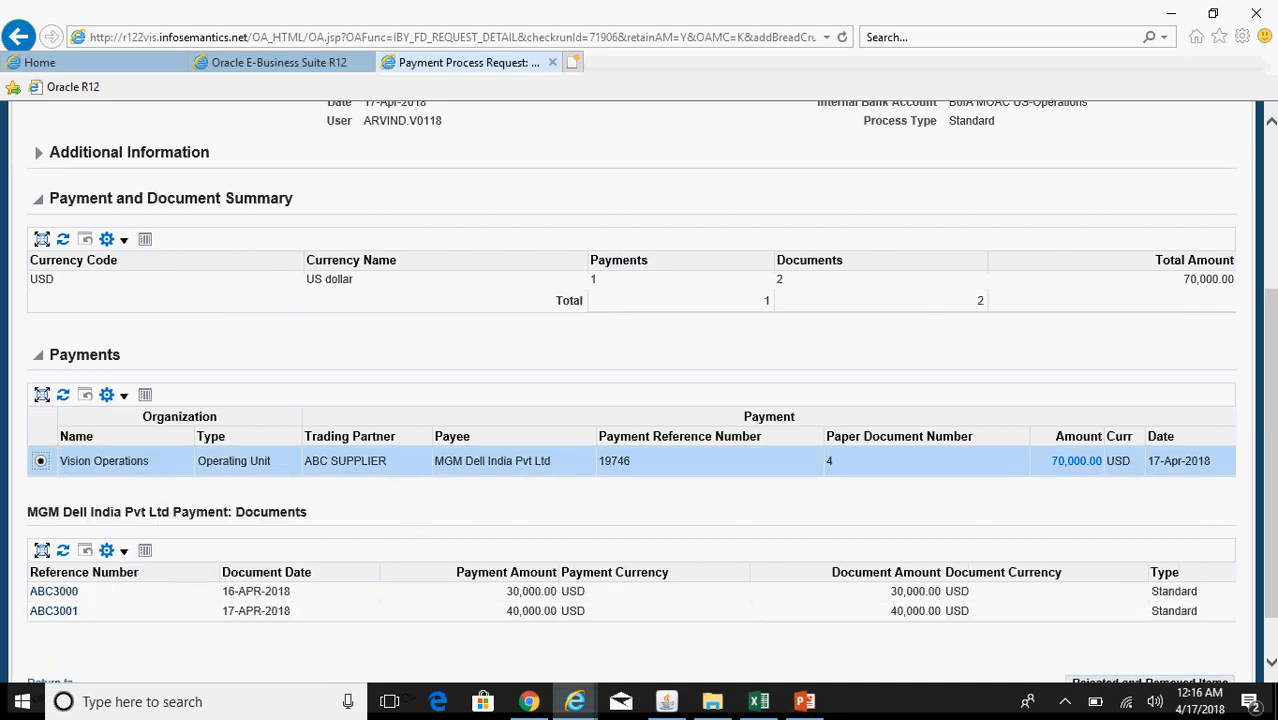
{"action": "scroll", "coordinate": [727, 629], "scroll_direction": "down", "scroll_amount": 1}
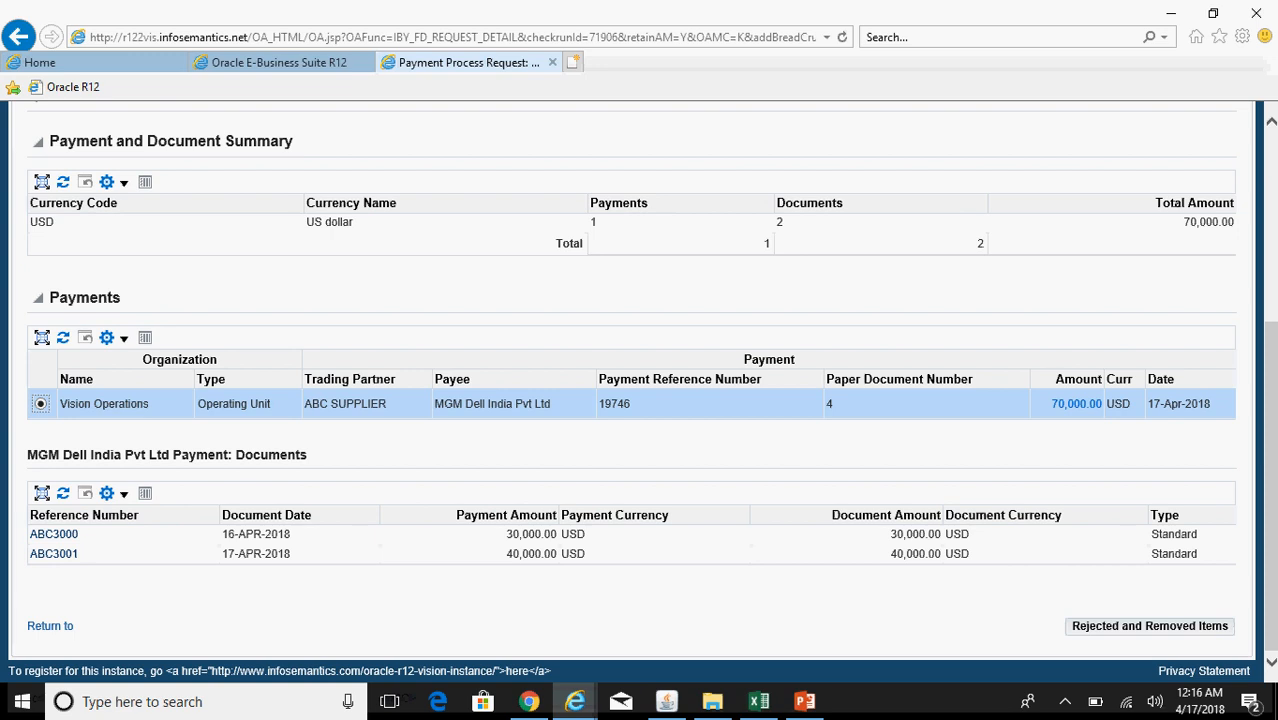
{"action": "scroll", "coordinate": [852, 289], "scroll_direction": "up", "scroll_amount": 6}
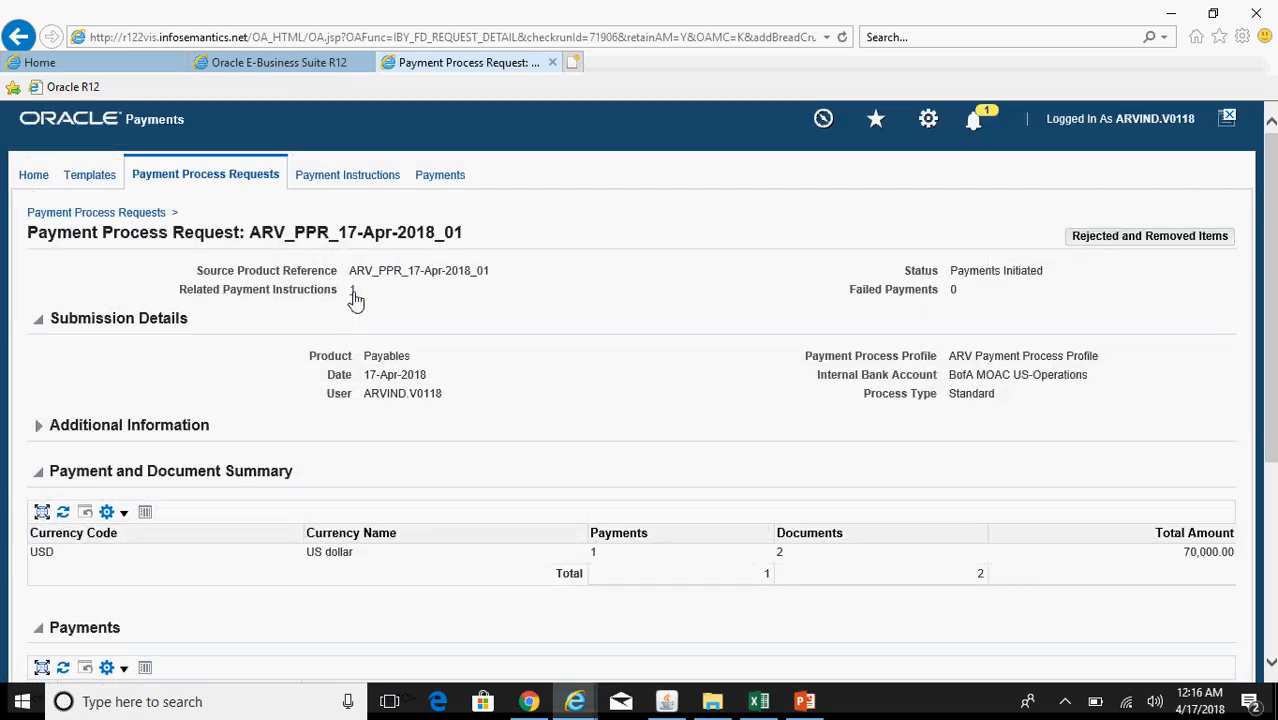
{"action": "left_click", "coordinate": [353, 291]}
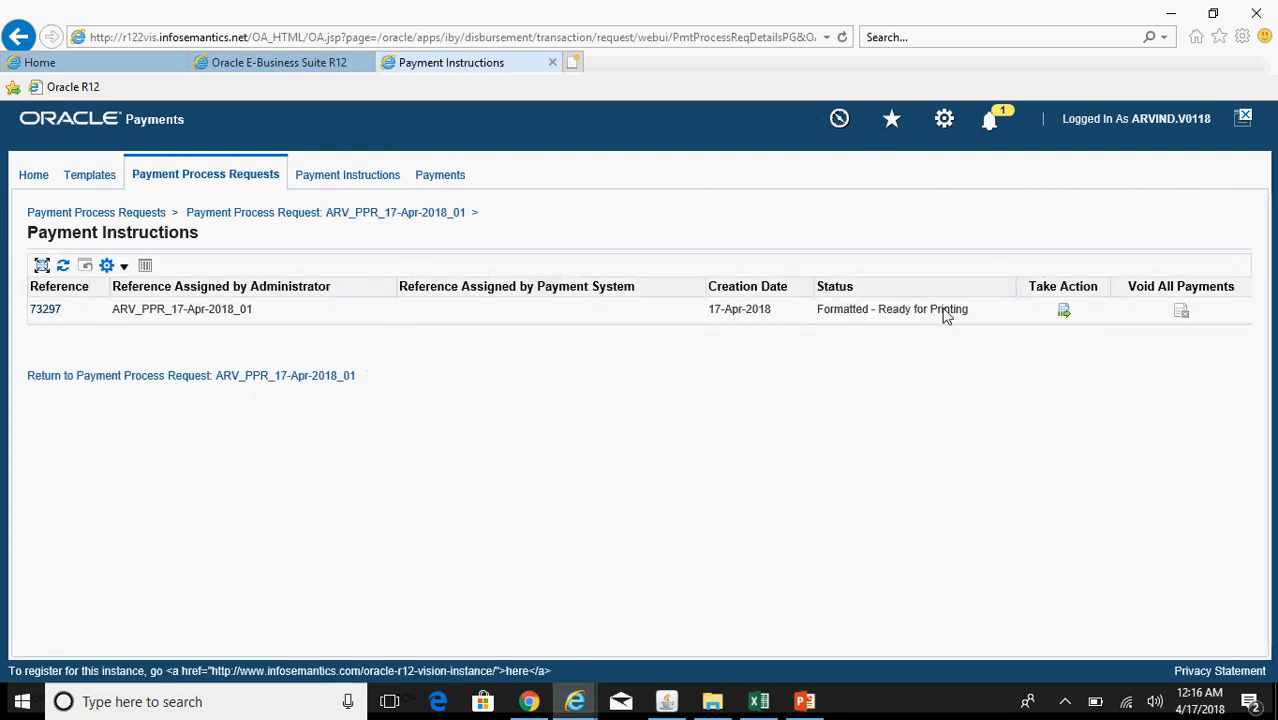
Step: Print payment instruction 73297 on the noprint printer chosen from the Printer list
{"action": "left_click", "coordinate": [1064, 311]}
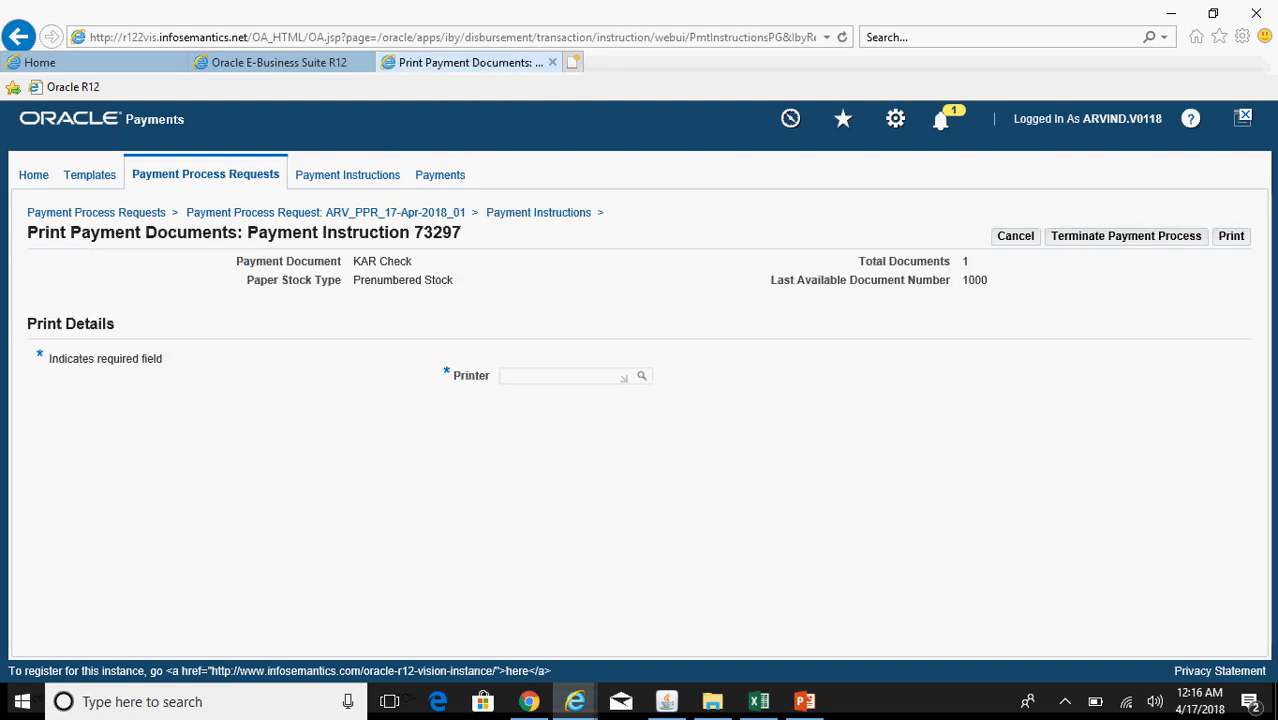
{"action": "left_click", "coordinate": [641, 381]}
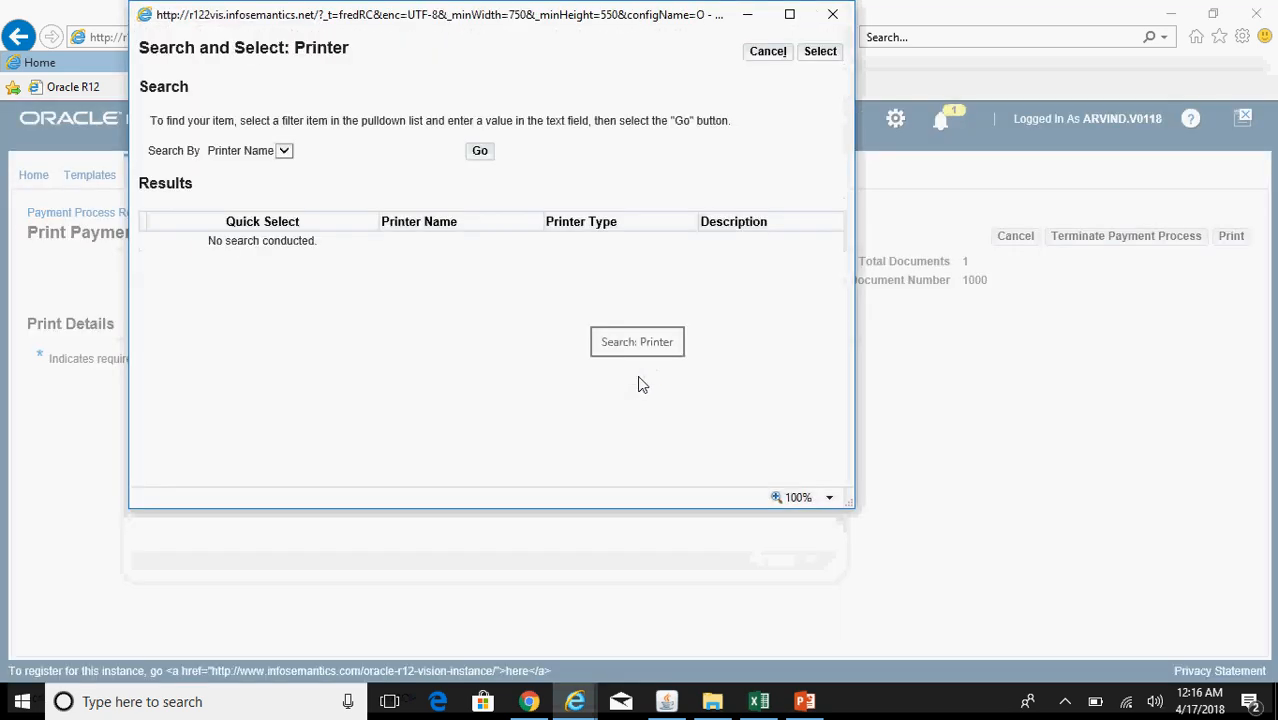
{"action": "left_click", "coordinate": [480, 152]}
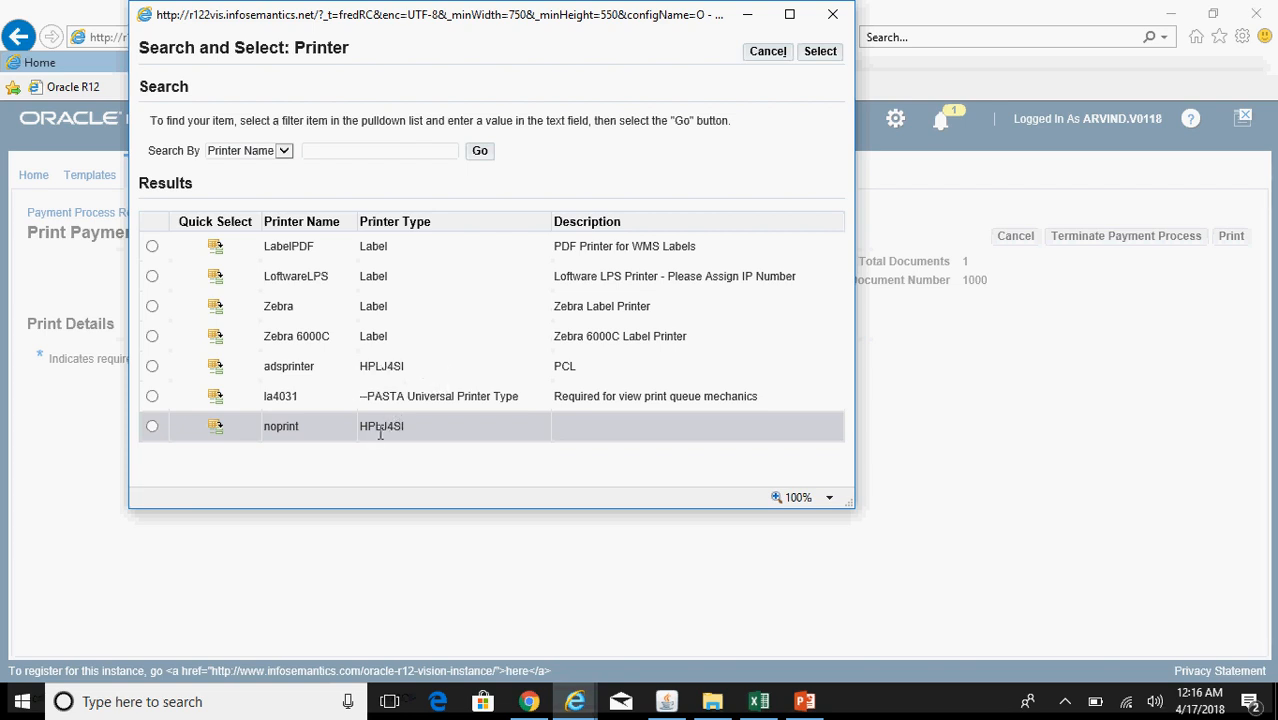
{"action": "left_click", "coordinate": [216, 428]}
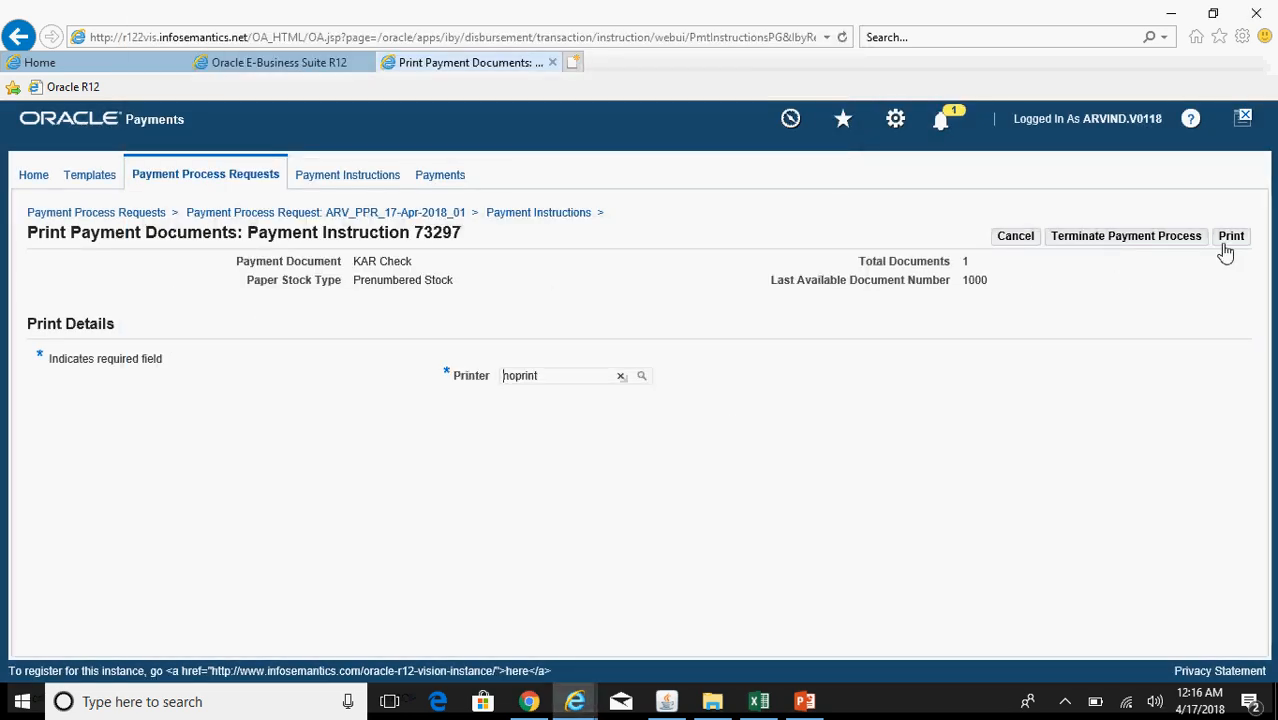
{"action": "left_click", "coordinate": [1231, 241]}
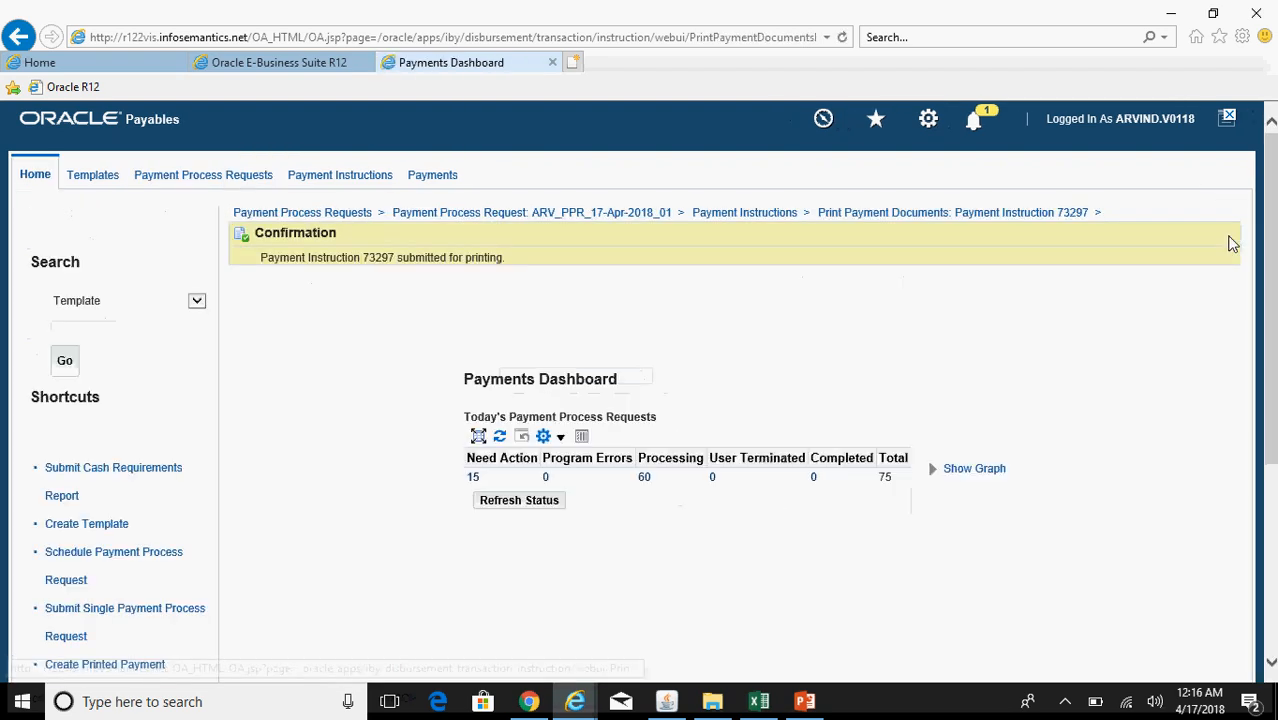
Step: Refresh the status, re-search payment process requests, and open ARV_PPR_17-Apr-2018_01's one related payment instruction
{"action": "left_click", "coordinate": [545, 510]}
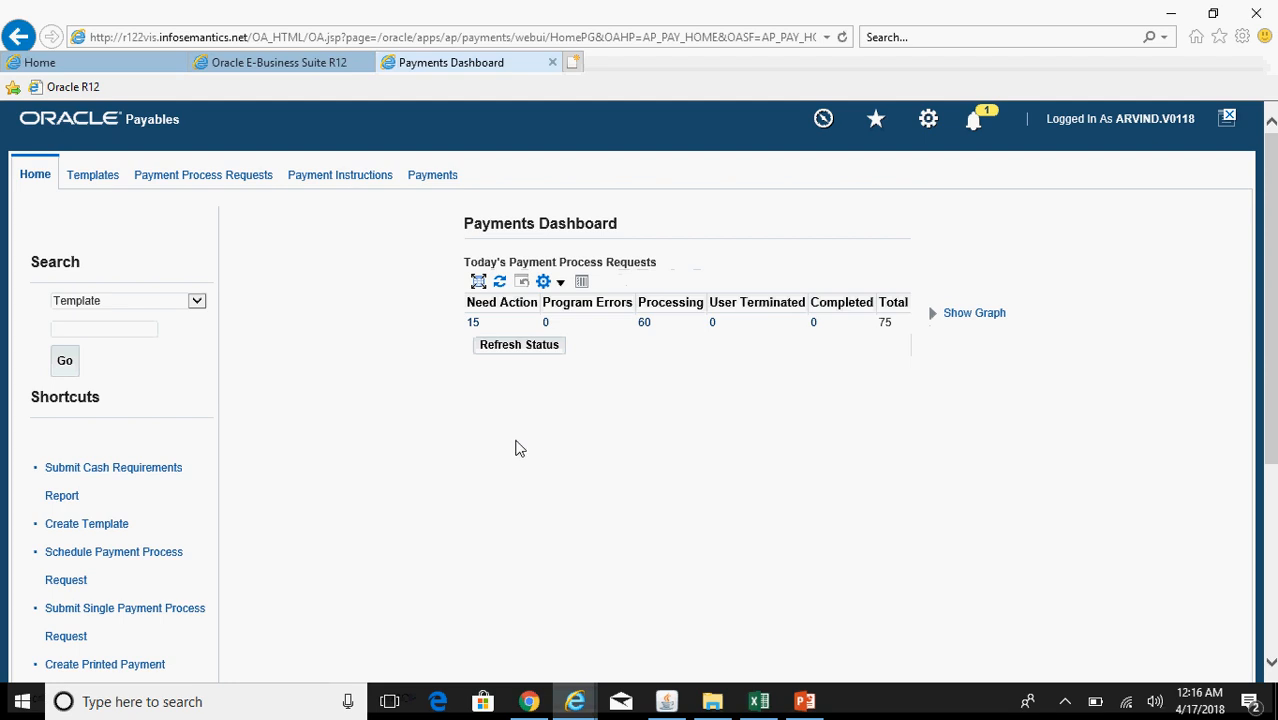
{"action": "left_click", "coordinate": [231, 184]}
{"action": "left_click", "coordinate": [150, 373]}
{"action": "left_click", "coordinate": [149, 374]}
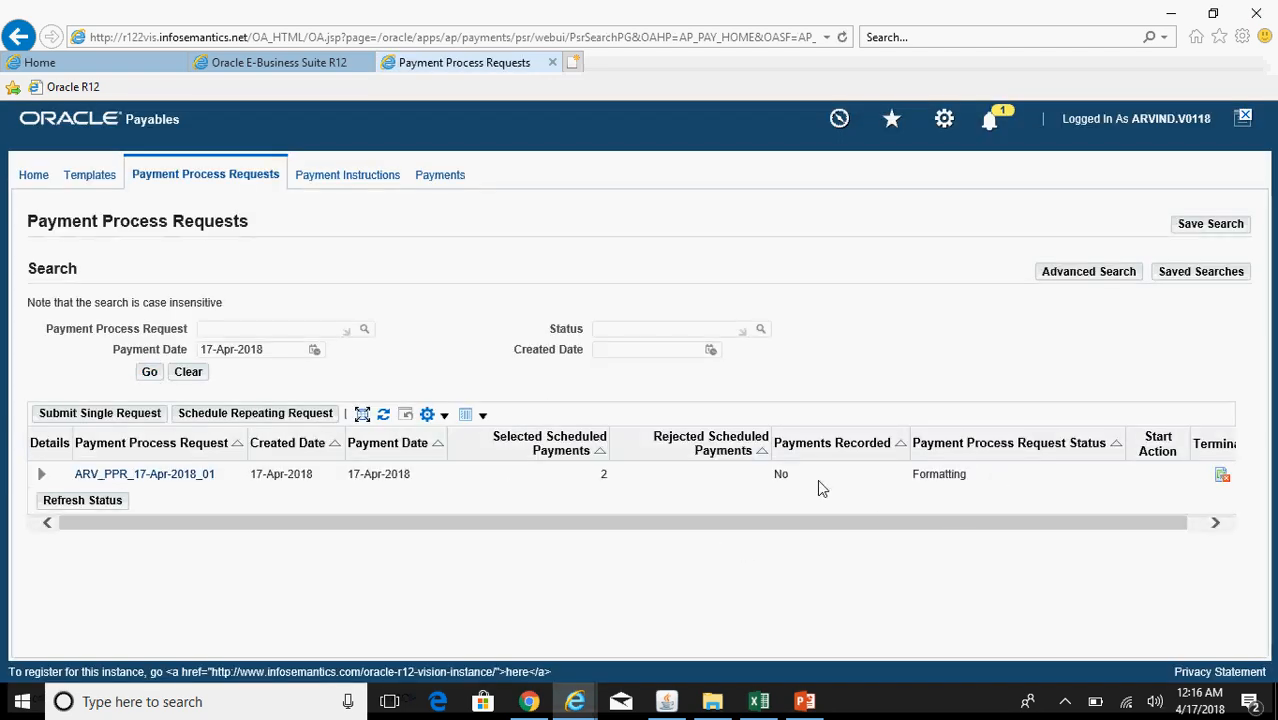
{"action": "left_click", "coordinate": [180, 475]}
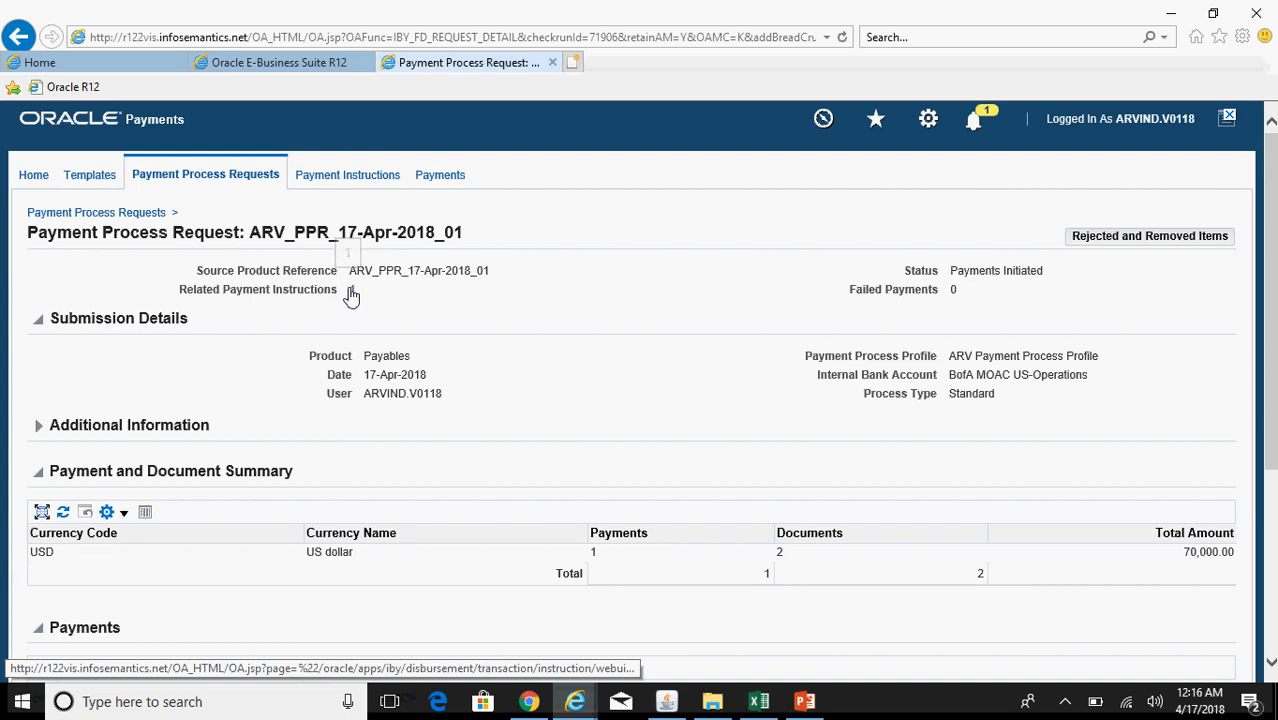
{"action": "left_click", "coordinate": [351, 292]}
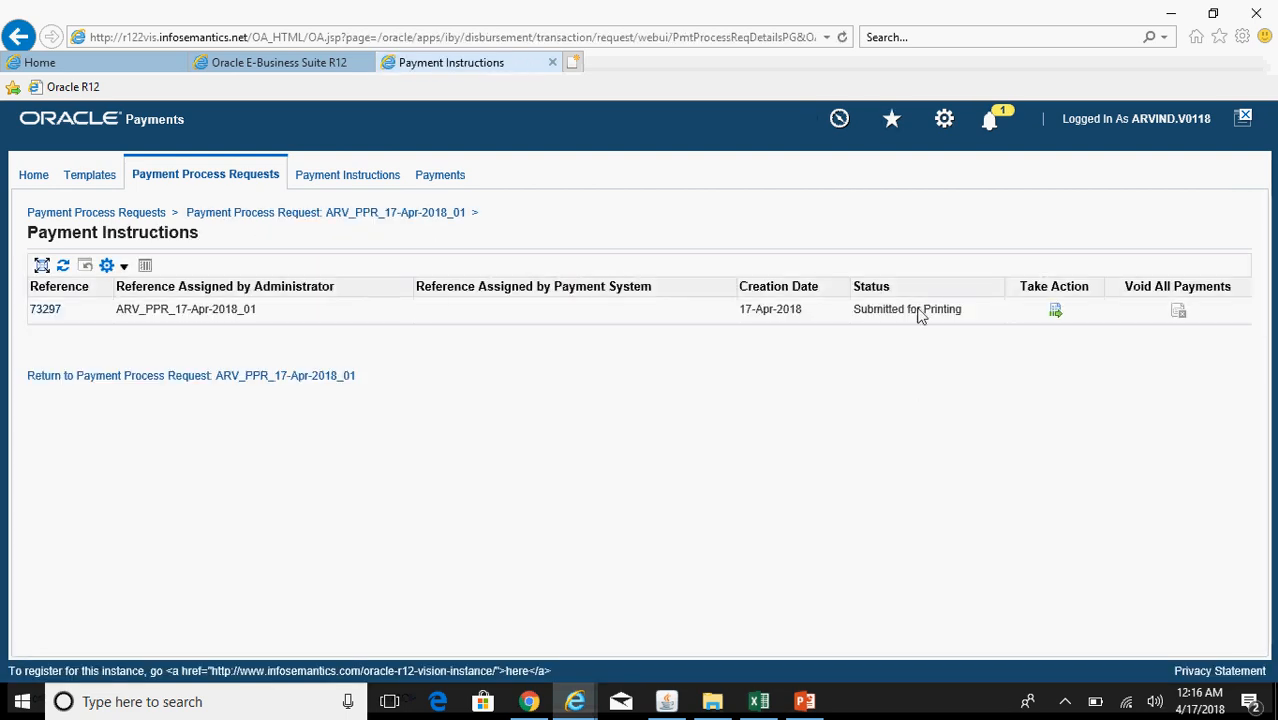
Step: Review payment instruction 73297's details and begin recording its check print status
{"action": "left_click", "coordinate": [1057, 314]}
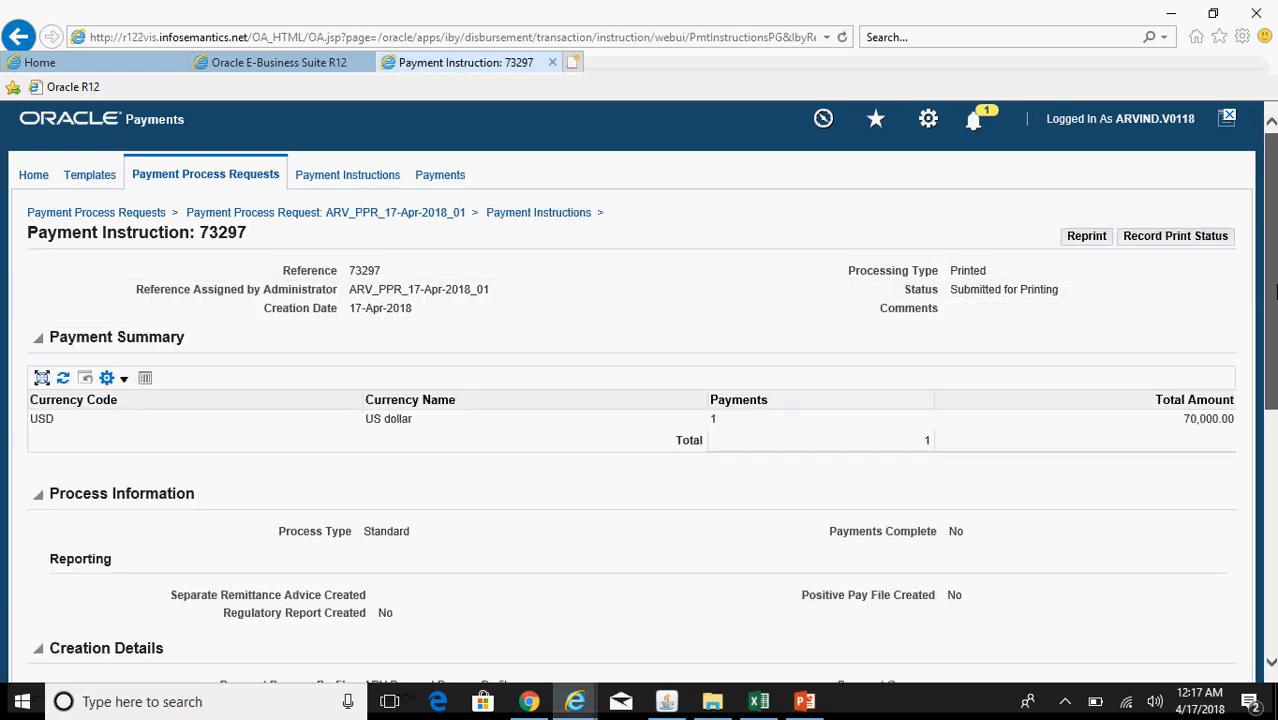
{"action": "scroll", "coordinate": [640, 390], "scroll_direction": "down", "scroll_amount": 5}
{"action": "scroll", "coordinate": [640, 390], "scroll_direction": "down", "scroll_amount": 2}
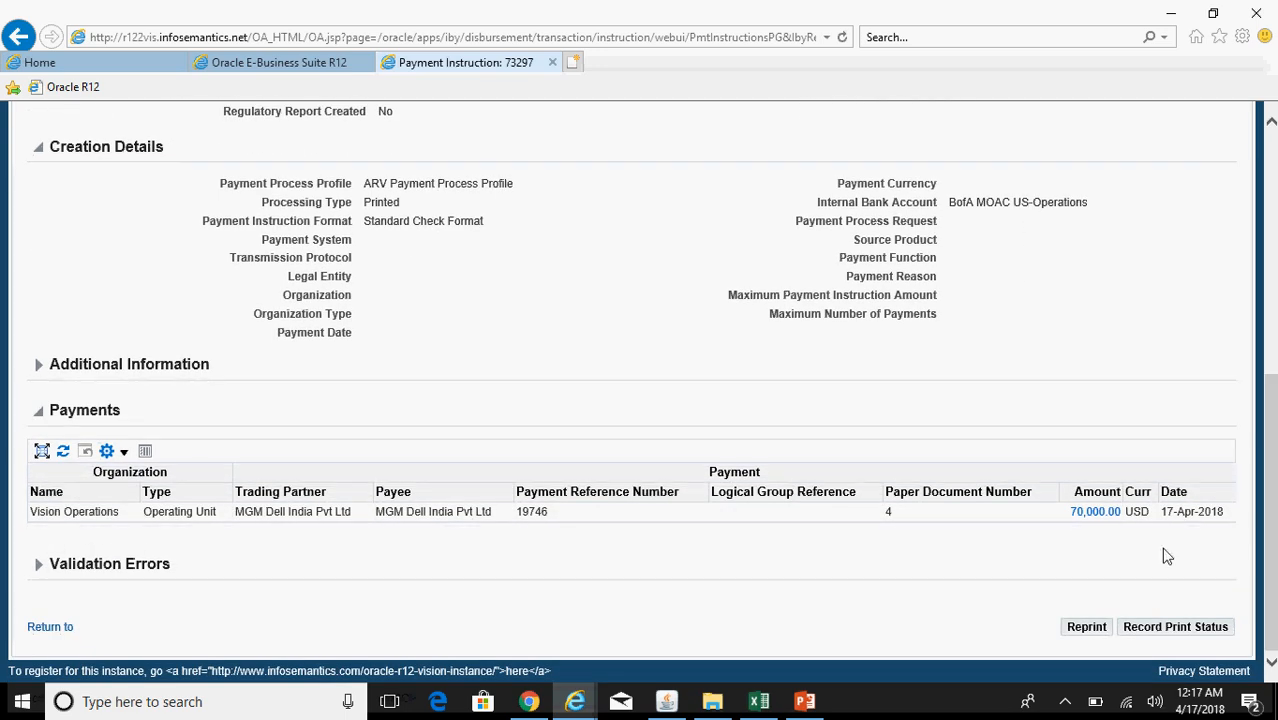
{"action": "scroll", "coordinate": [1180, 251], "scroll_direction": "up", "scroll_amount": 6}
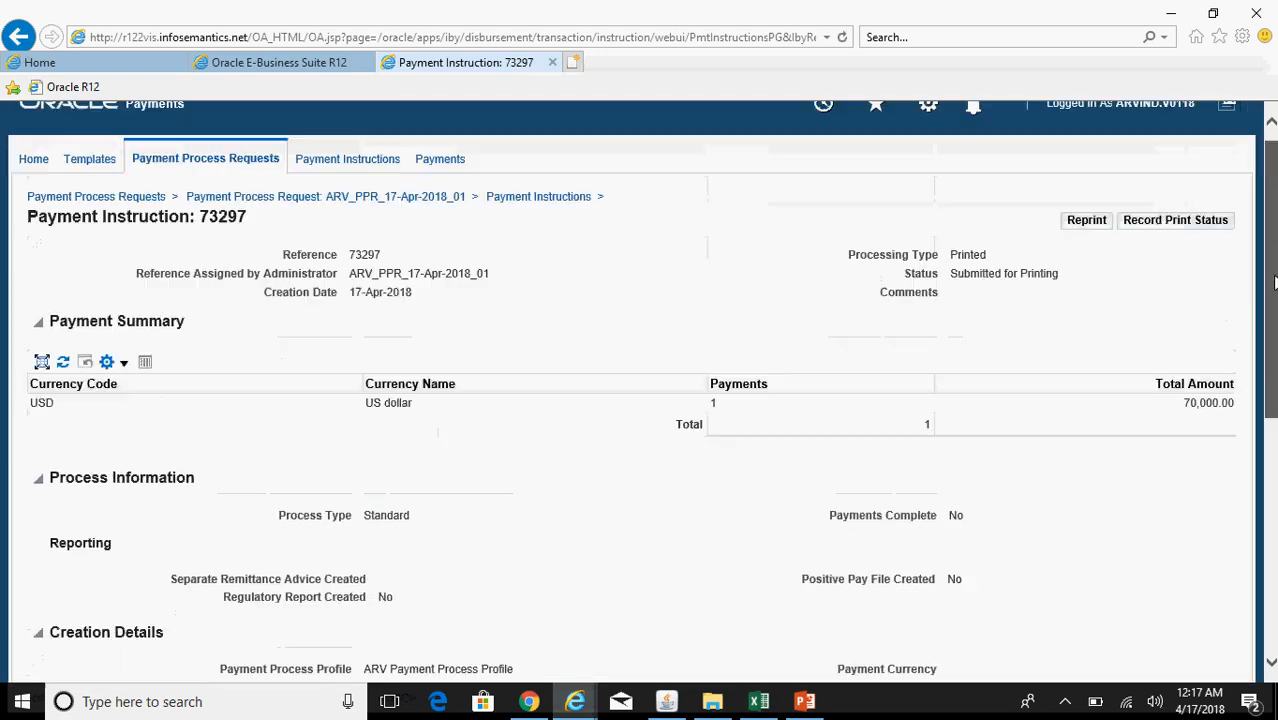
{"action": "left_click", "coordinate": [1178, 243]}
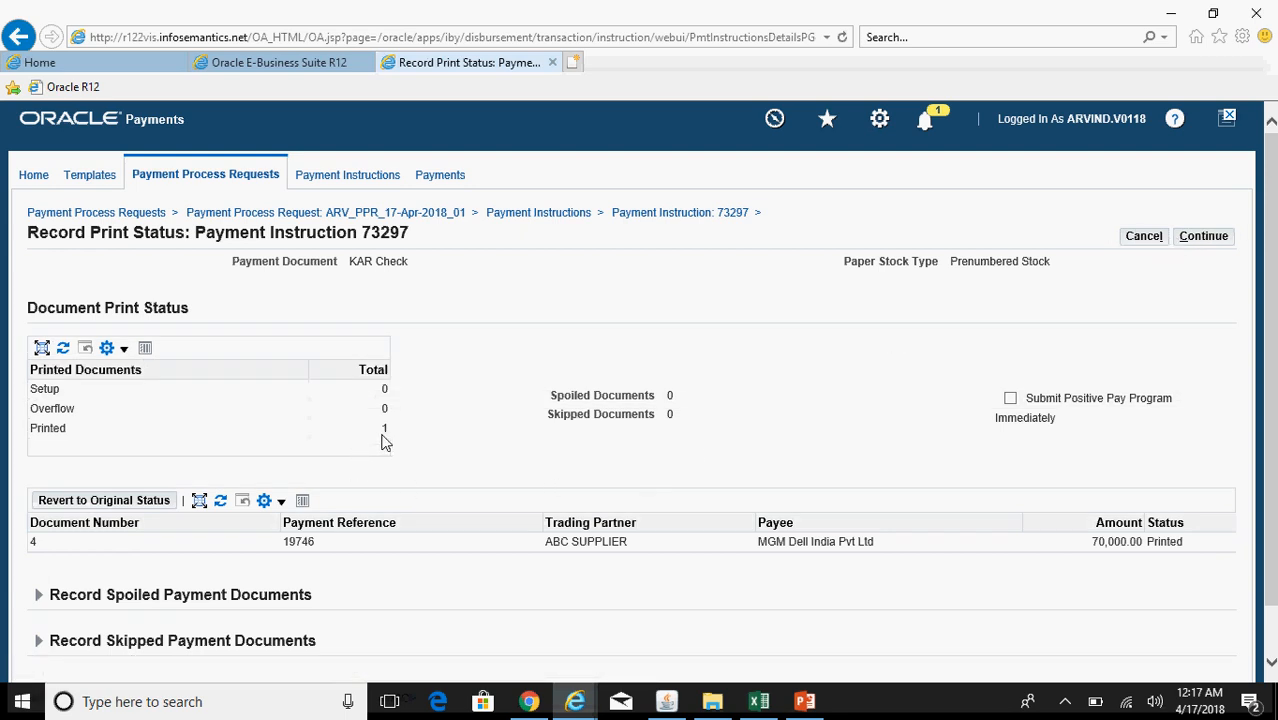
Step: Expand the Skipped and Spoiled document sections and leave them empty
{"action": "scroll", "coordinate": [1273, 318], "scroll_direction": "down", "scroll_amount": 2}
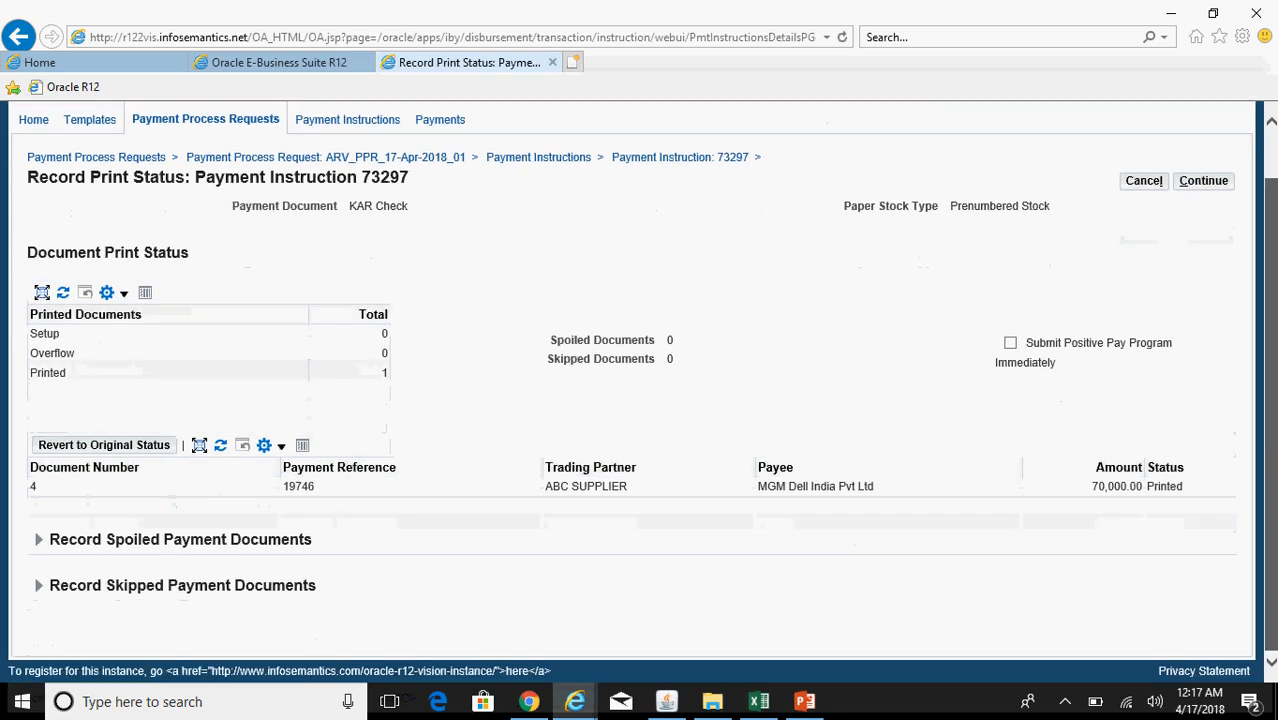
{"action": "left_click", "coordinate": [38, 588]}
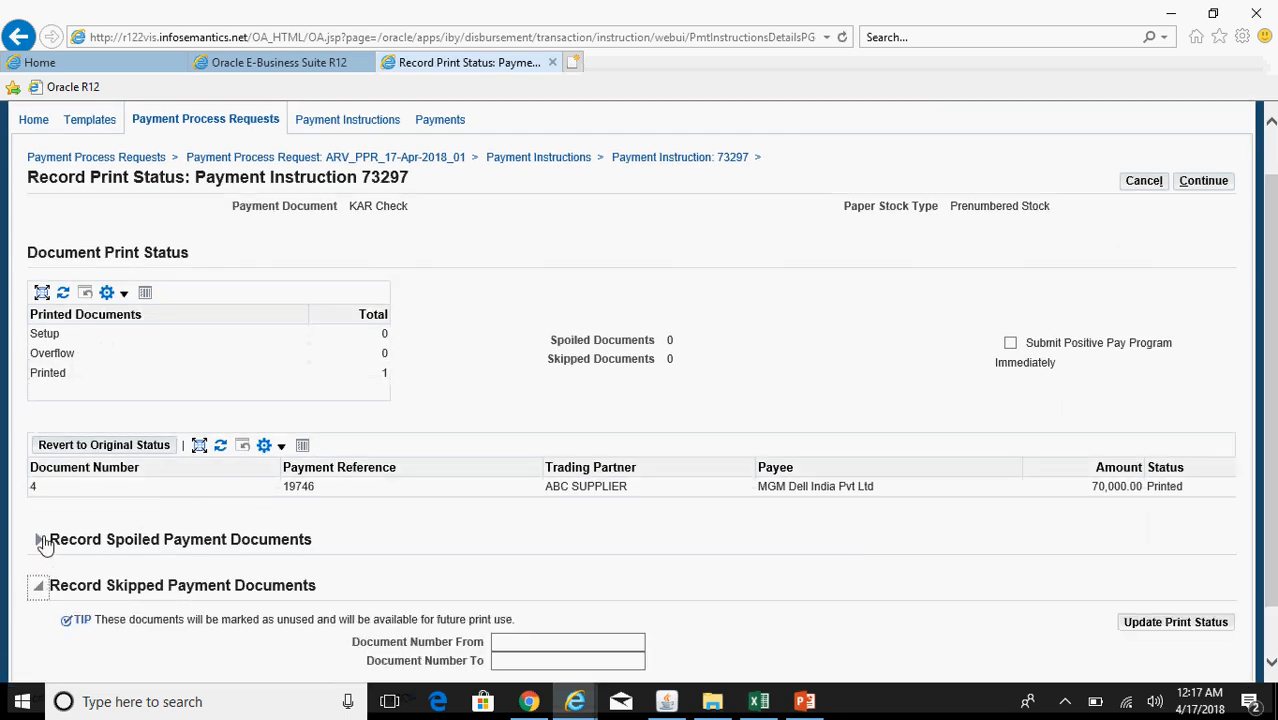
{"action": "left_click", "coordinate": [38, 541]}
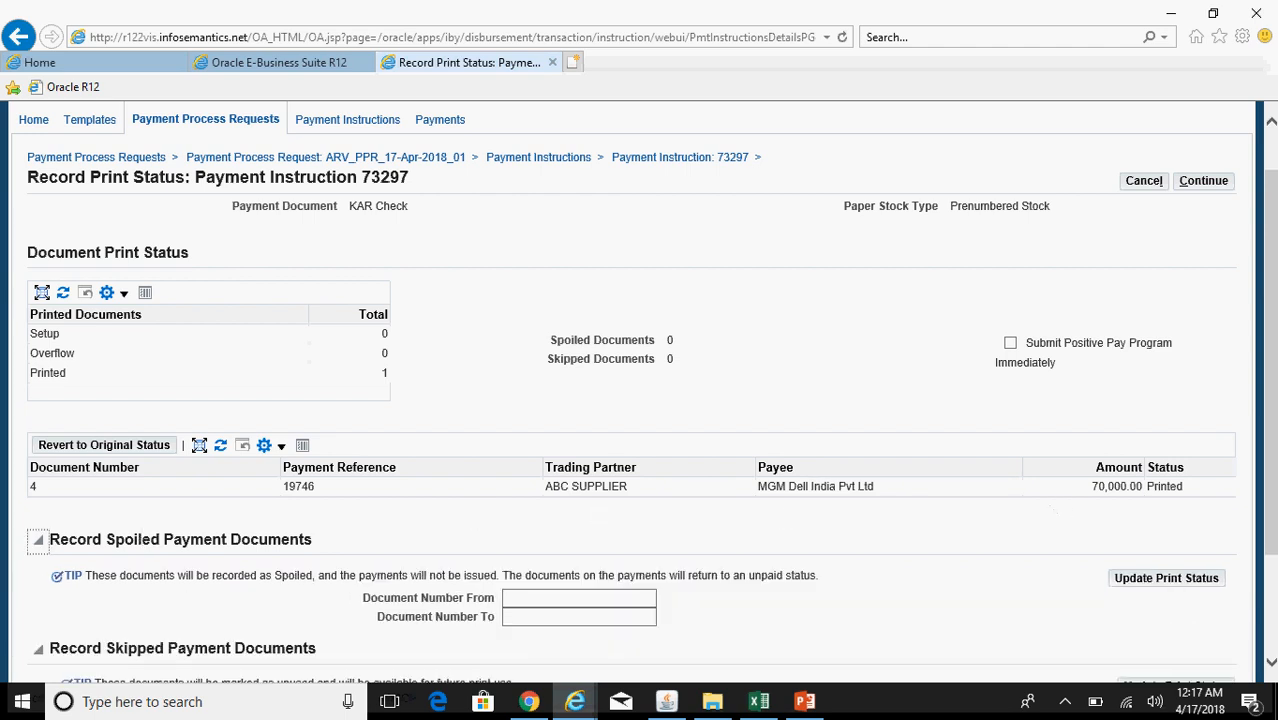
{"action": "scroll", "coordinate": [1270, 417], "scroll_direction": "down", "scroll_amount": 3}
{"action": "left_click", "coordinate": [604, 458]}
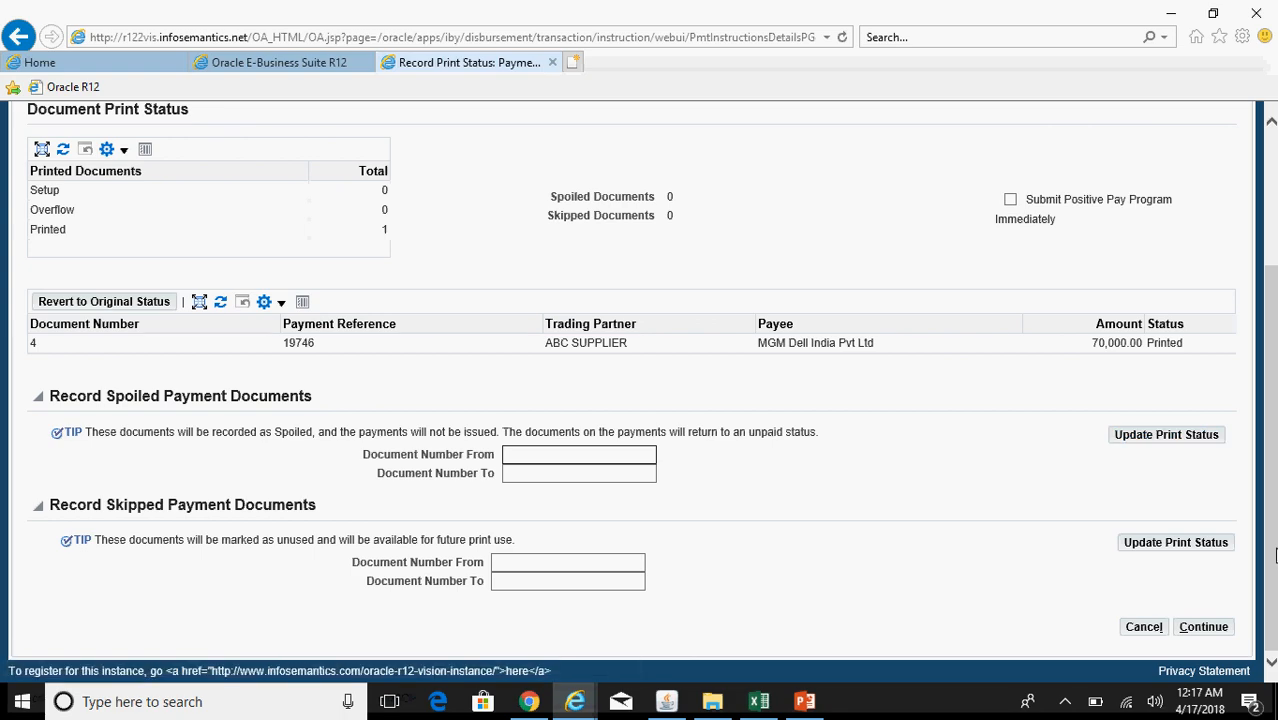
{"action": "scroll", "coordinate": [1228, 459], "scroll_direction": "up", "scroll_amount": 4}
Step: Continue to the review page and apply the print status as final
{"action": "left_click", "coordinate": [1203, 237]}
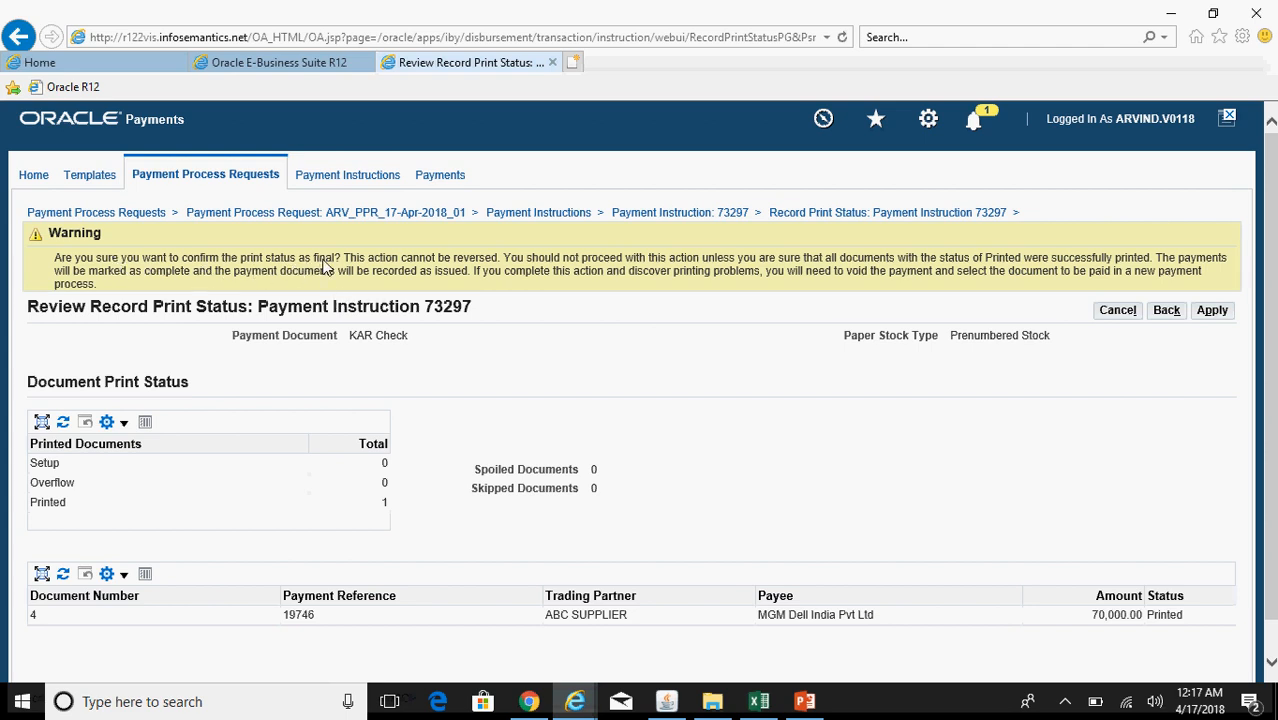
{"action": "left_click", "coordinate": [1212, 312]}
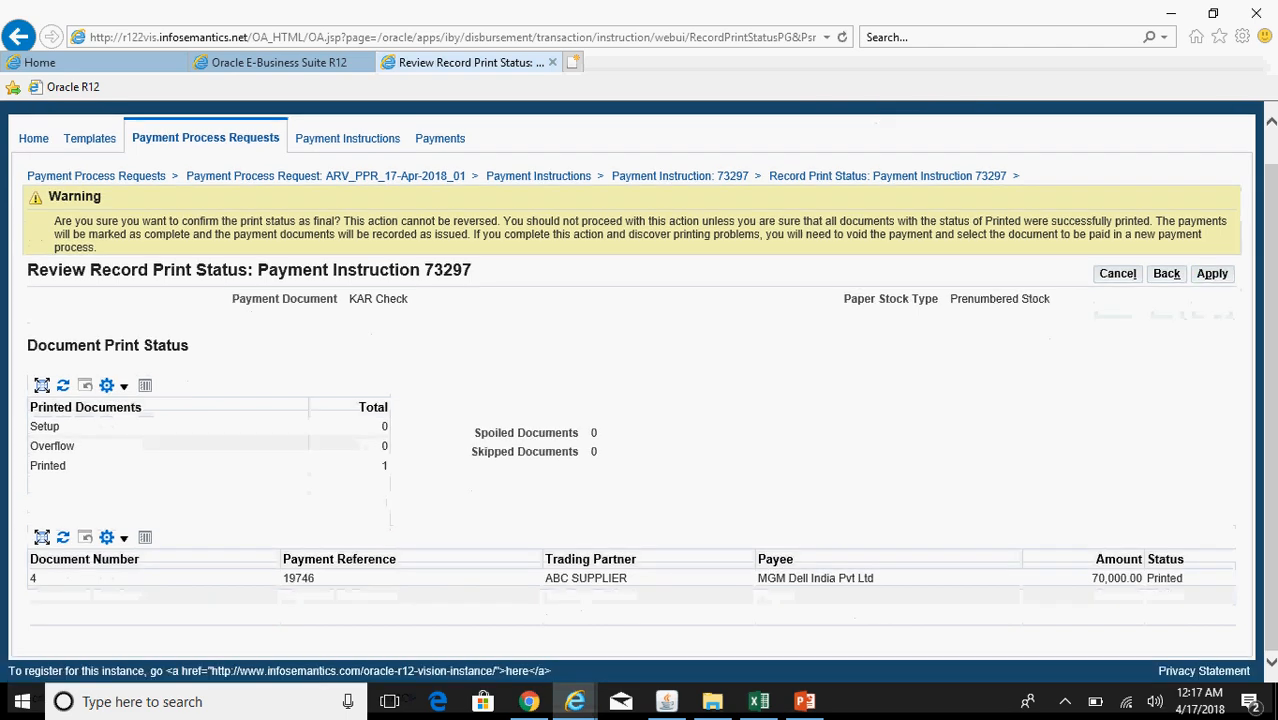
{"action": "left_click", "coordinate": [1214, 281]}
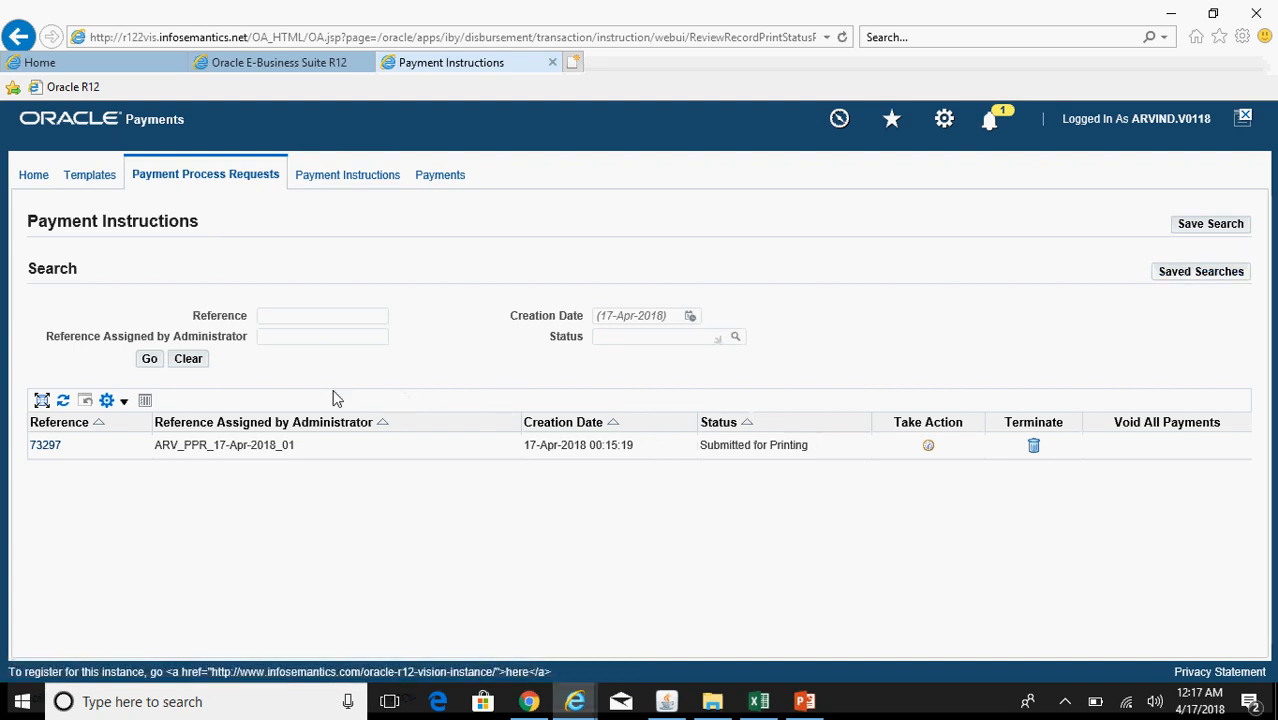
Step: Search payment instructions and check instruction 73297's details for validation errors
{"action": "left_click", "coordinate": [149, 359]}
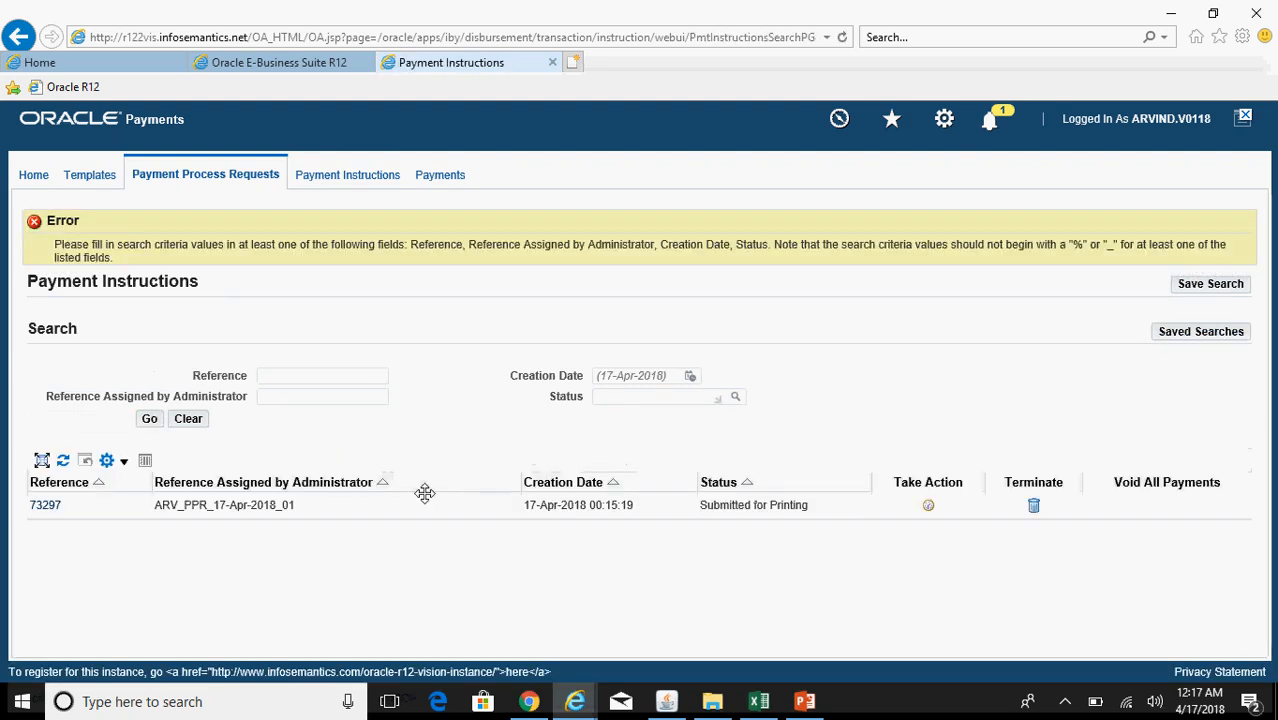
{"action": "left_click", "coordinate": [149, 419]}
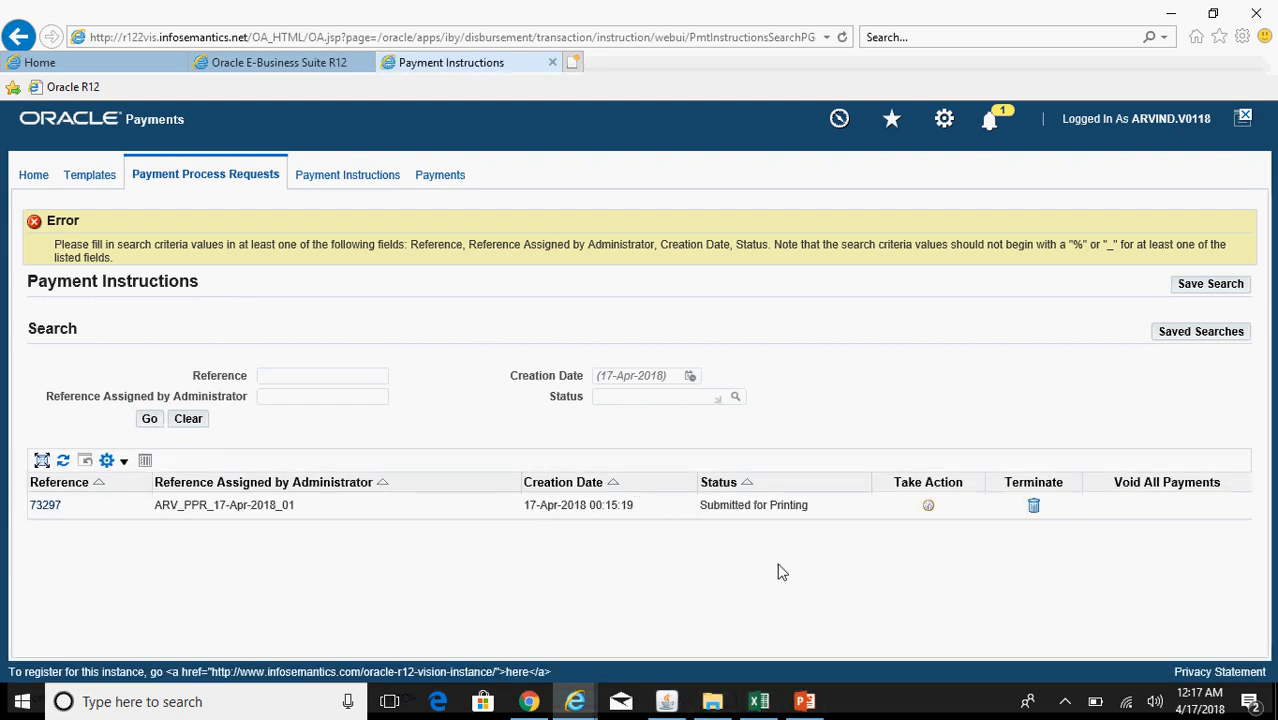
{"action": "left_click", "coordinate": [150, 421]}
{"action": "left_click", "coordinate": [44, 506]}
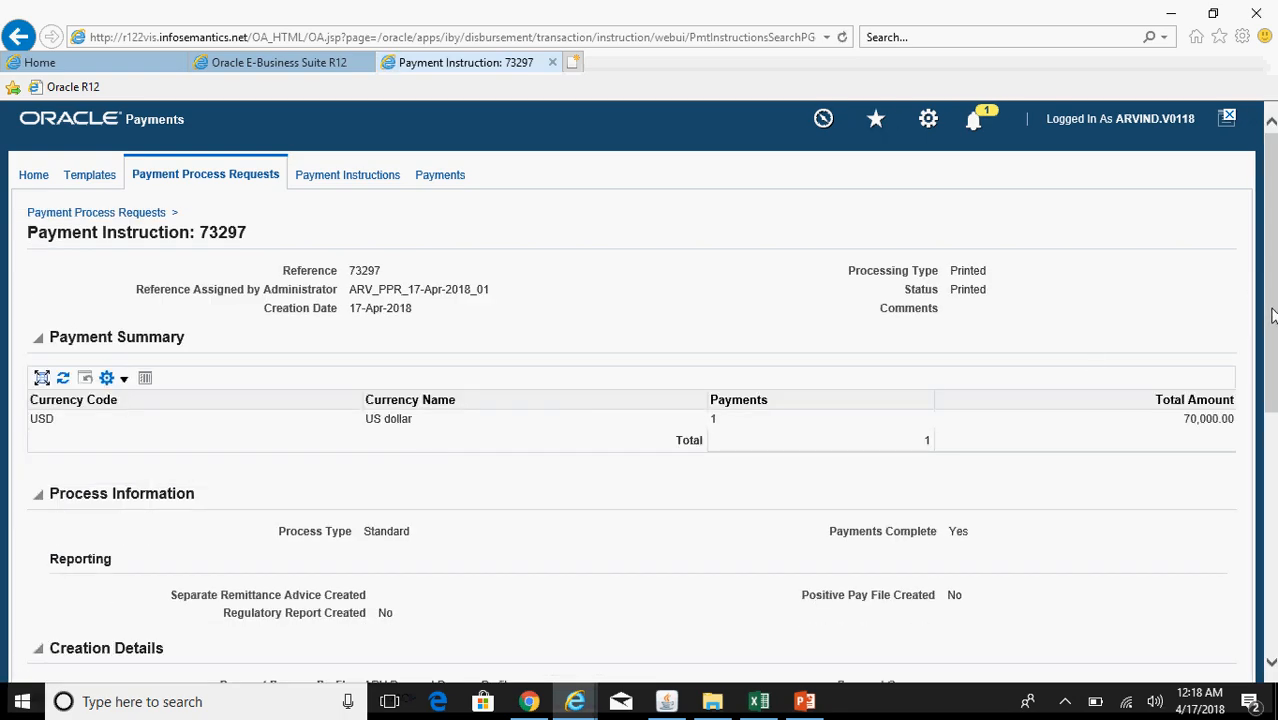
{"action": "scroll", "coordinate": [1272, 316], "scroll_direction": "down", "scroll_amount": 5}
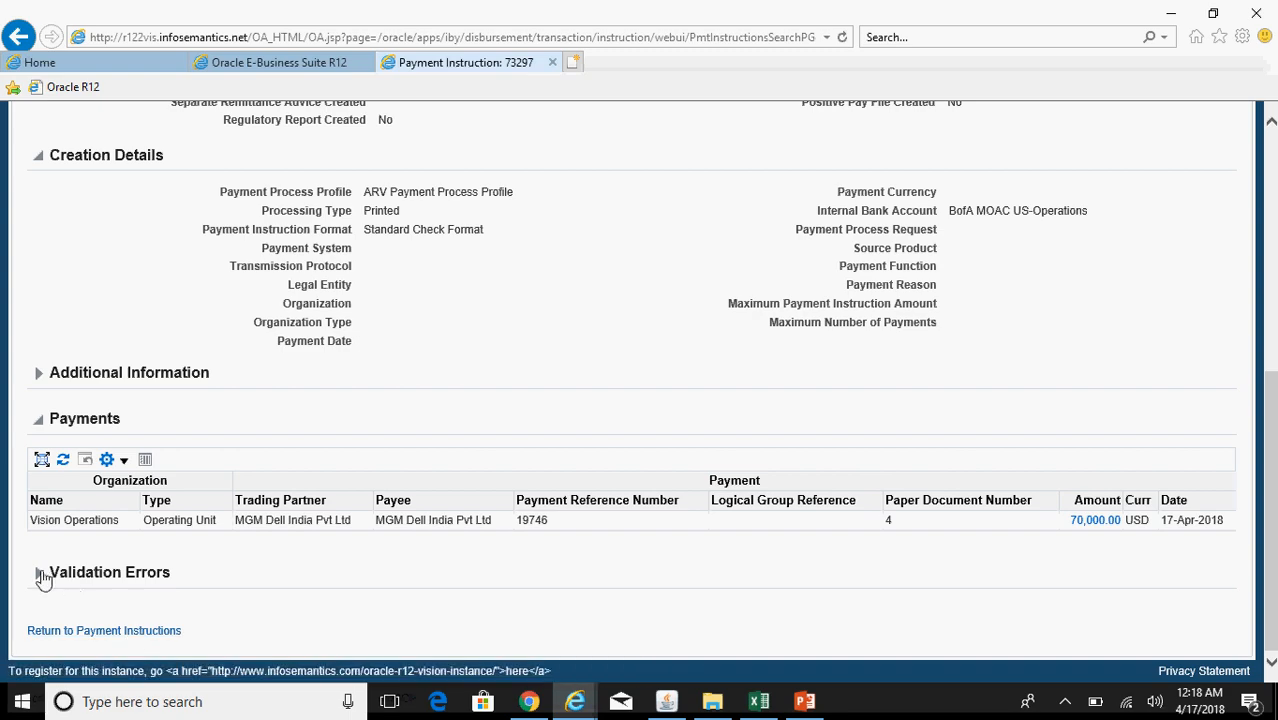
{"action": "left_click", "coordinate": [53, 576]}
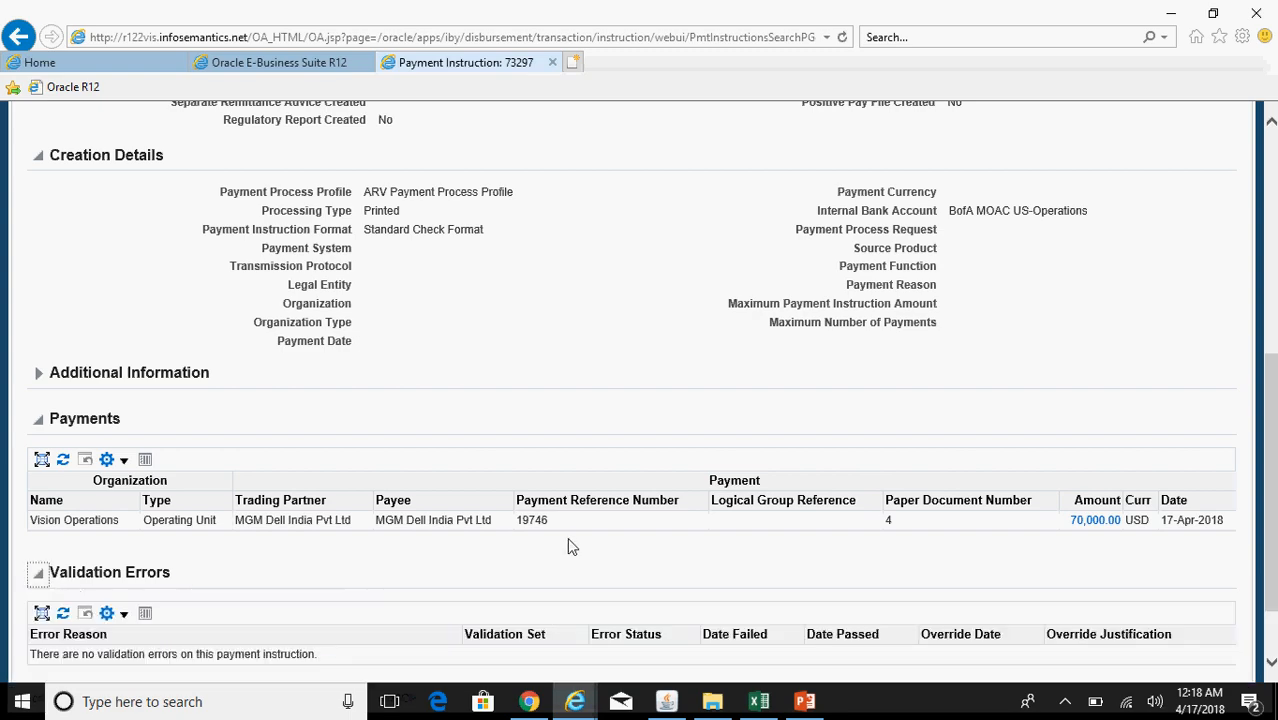
{"action": "left_click_drag", "start_coordinate": [1270, 443], "coordinate": [1267, 178]}
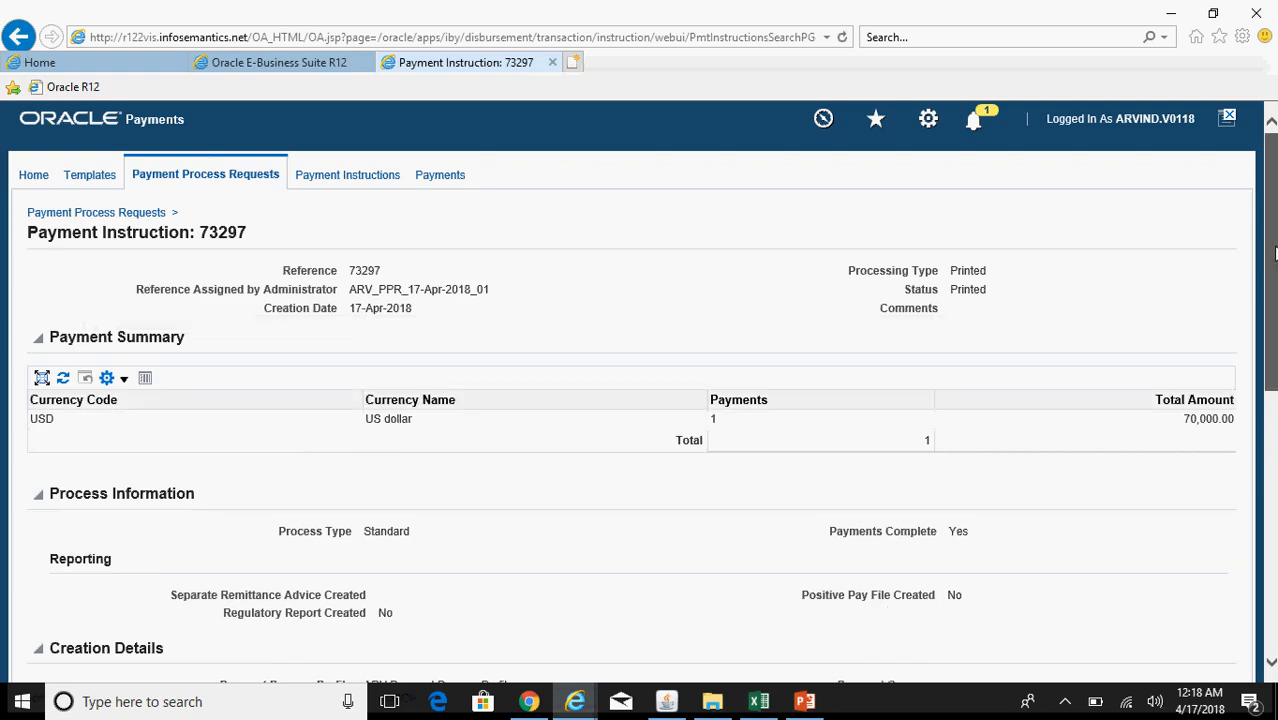
{"action": "scroll", "coordinate": [579, 419], "scroll_direction": "down", "scroll_amount": 5}
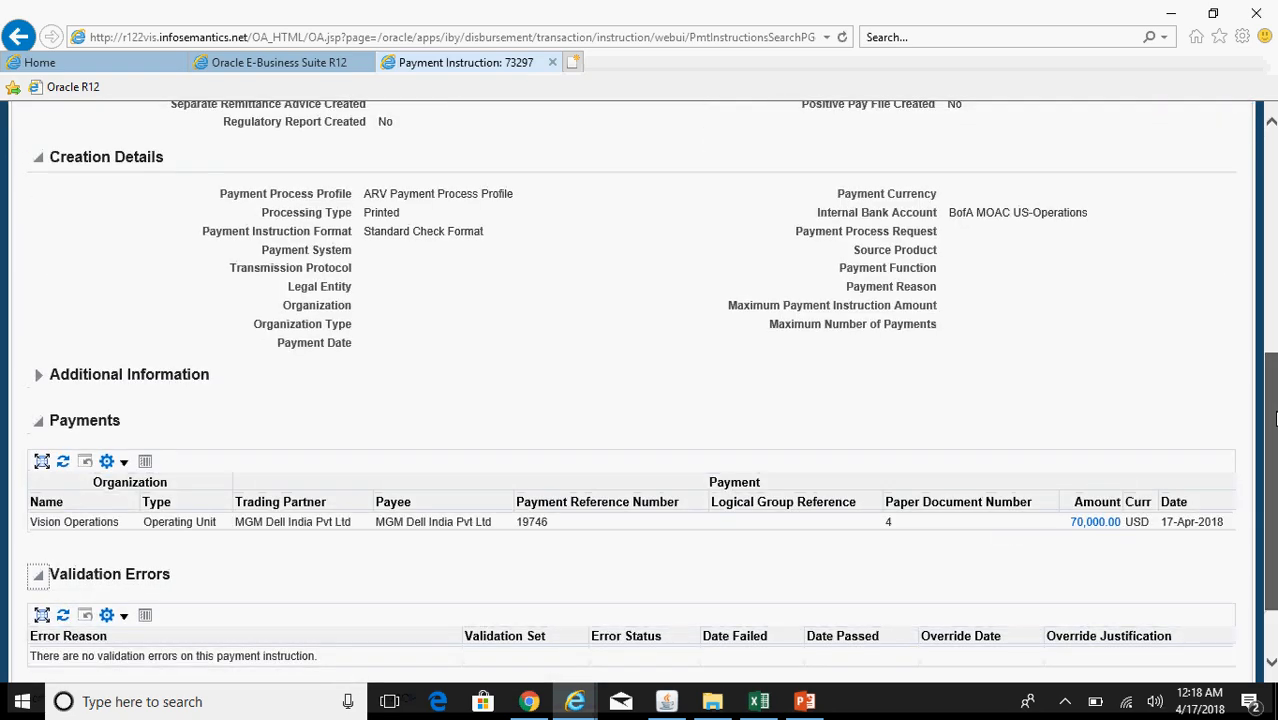
{"action": "scroll", "coordinate": [511, 590], "scroll_direction": "down", "scroll_amount": 1}
{"action": "left_click", "coordinate": [168, 631]}
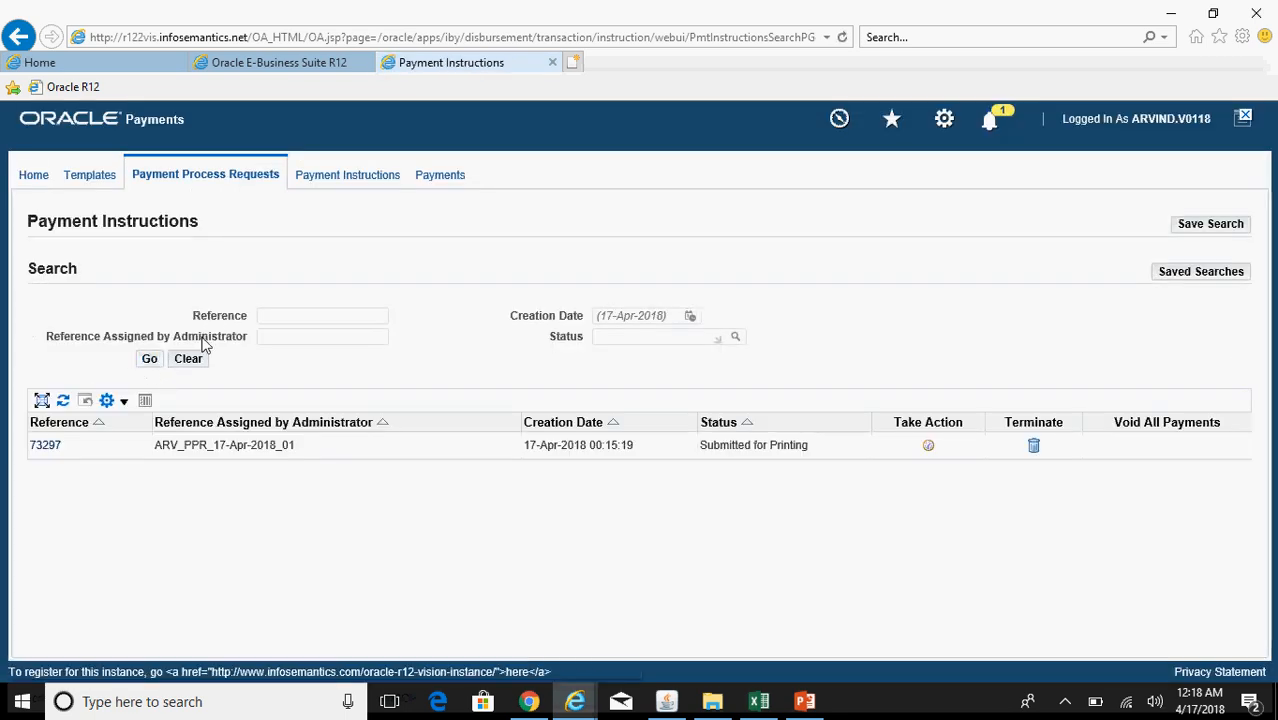
Step: List payment process requests and confirm ARV_PPR_17-Apr-2018_01 is Confirmed with payments recorded Yes
{"action": "left_click", "coordinate": [231, 177]}
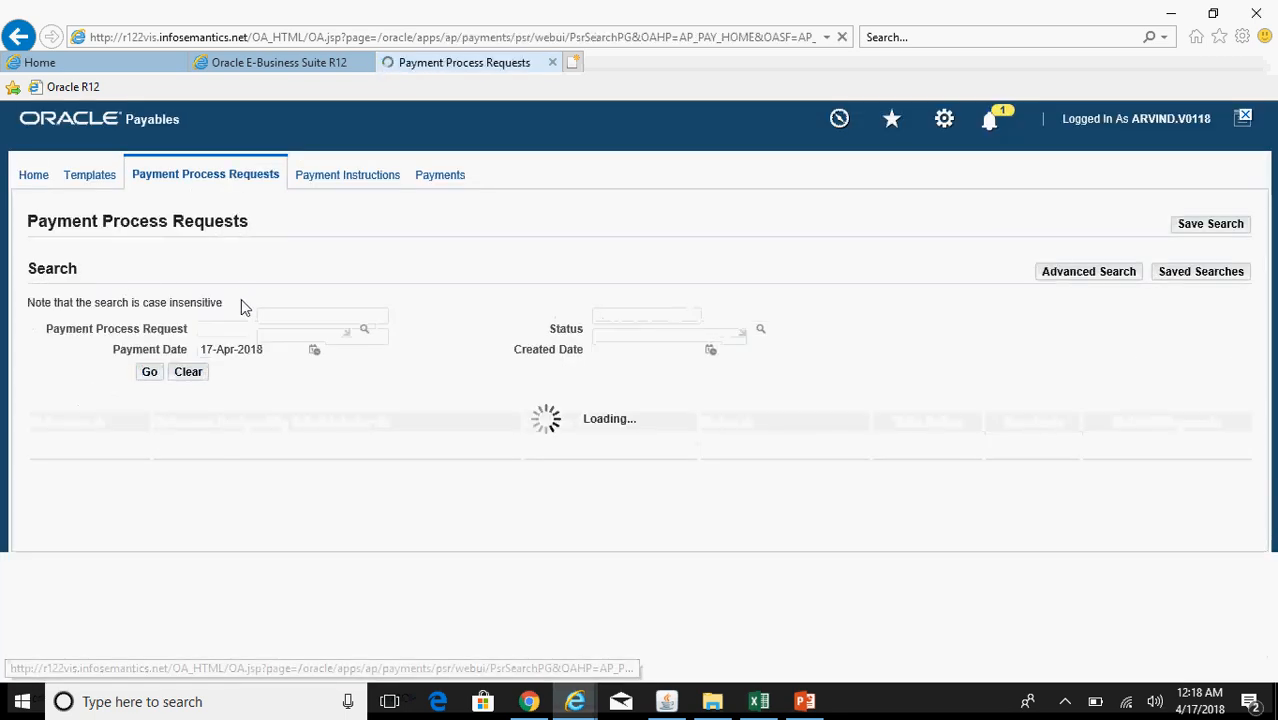
{"action": "left_click", "coordinate": [150, 372]}
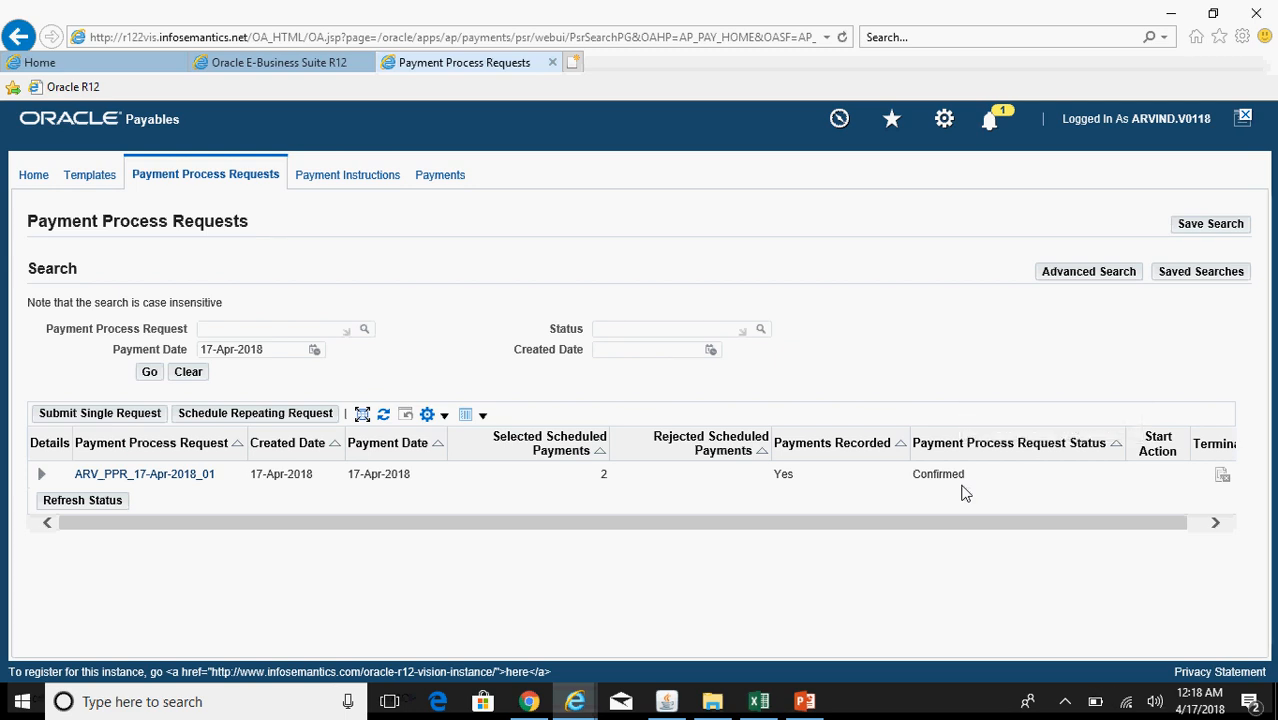
{"action": "left_click", "coordinate": [667, 701]}
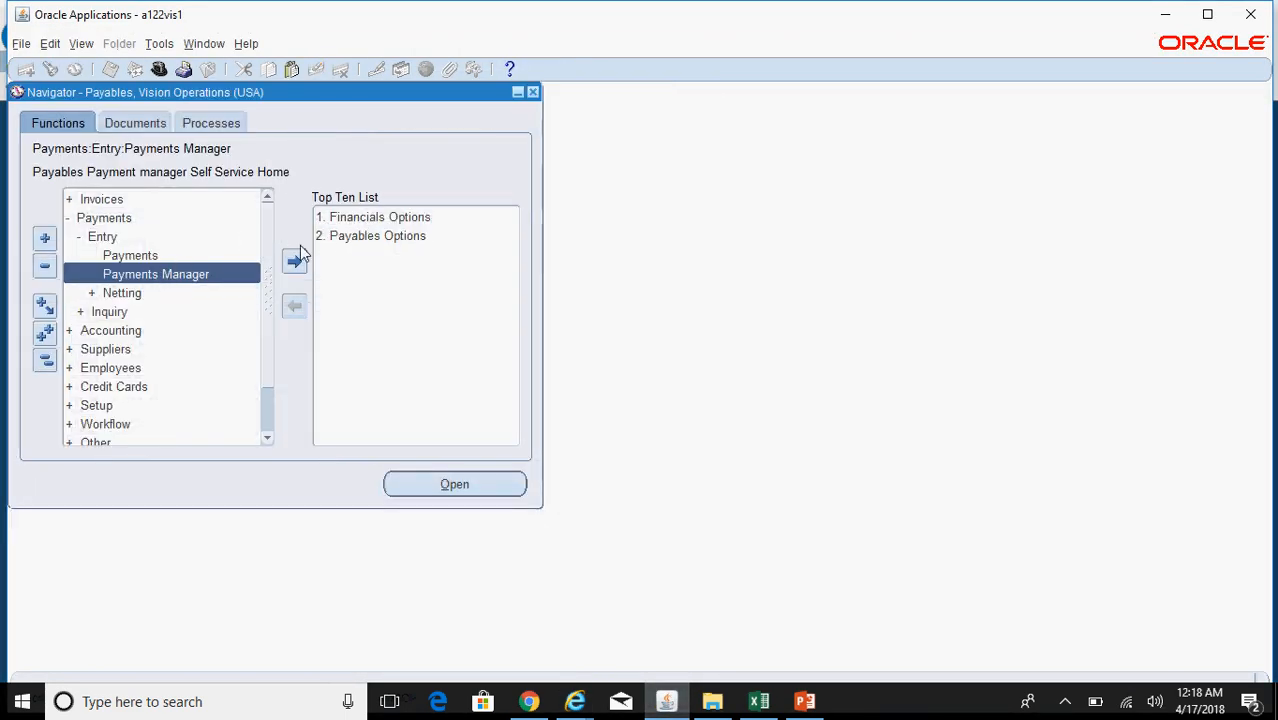
Step: Open the invoice entry form via Invoices > Entry > Invoices in the Navigator
{"action": "double_click", "coordinate": [151, 199]}
{"action": "double_click", "coordinate": [160, 216]}
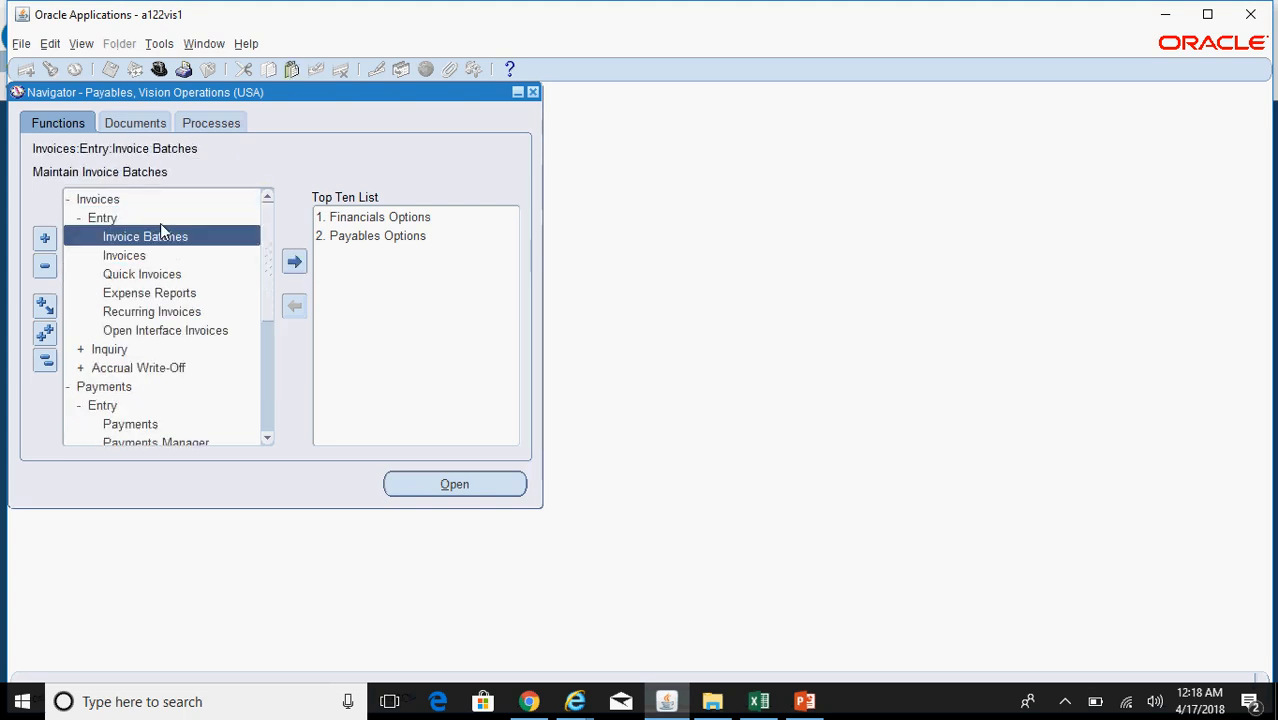
{"action": "double_click", "coordinate": [170, 256]}
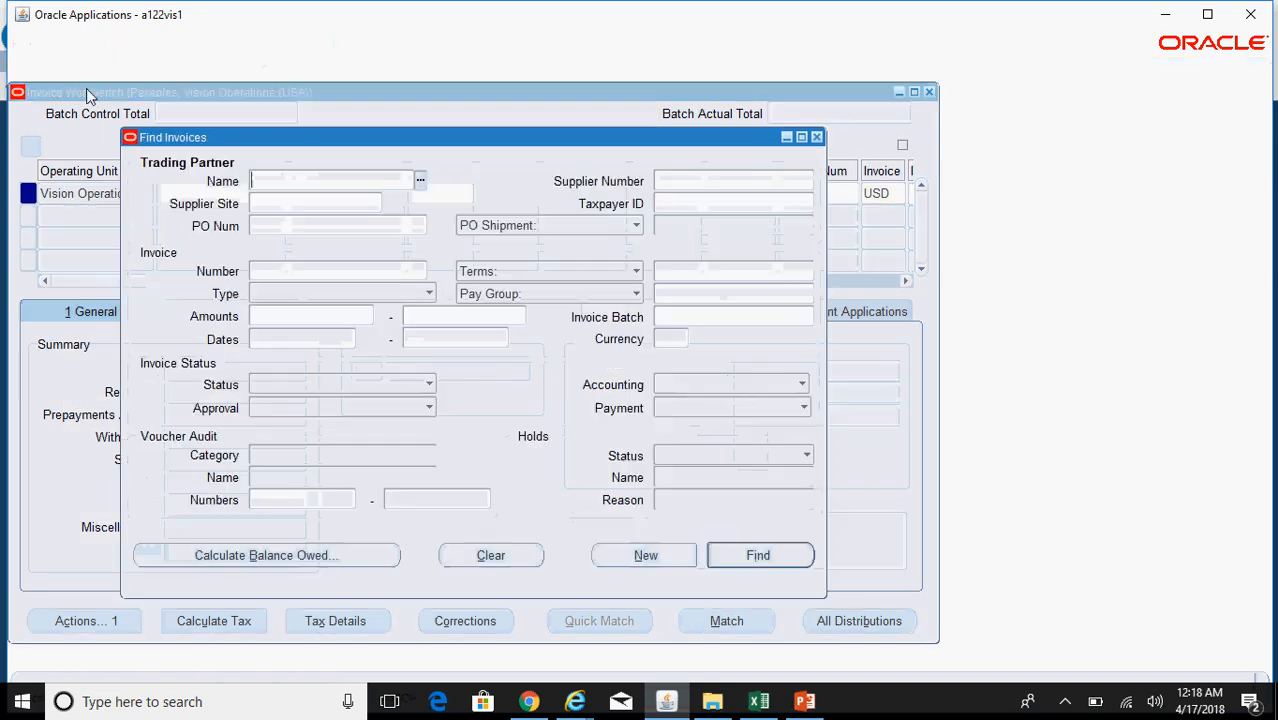
Step: Find invoices for supplier ABC SUPPLIER with invoice number ABC300%
{"action": "left_click", "coordinate": [273, 271]}
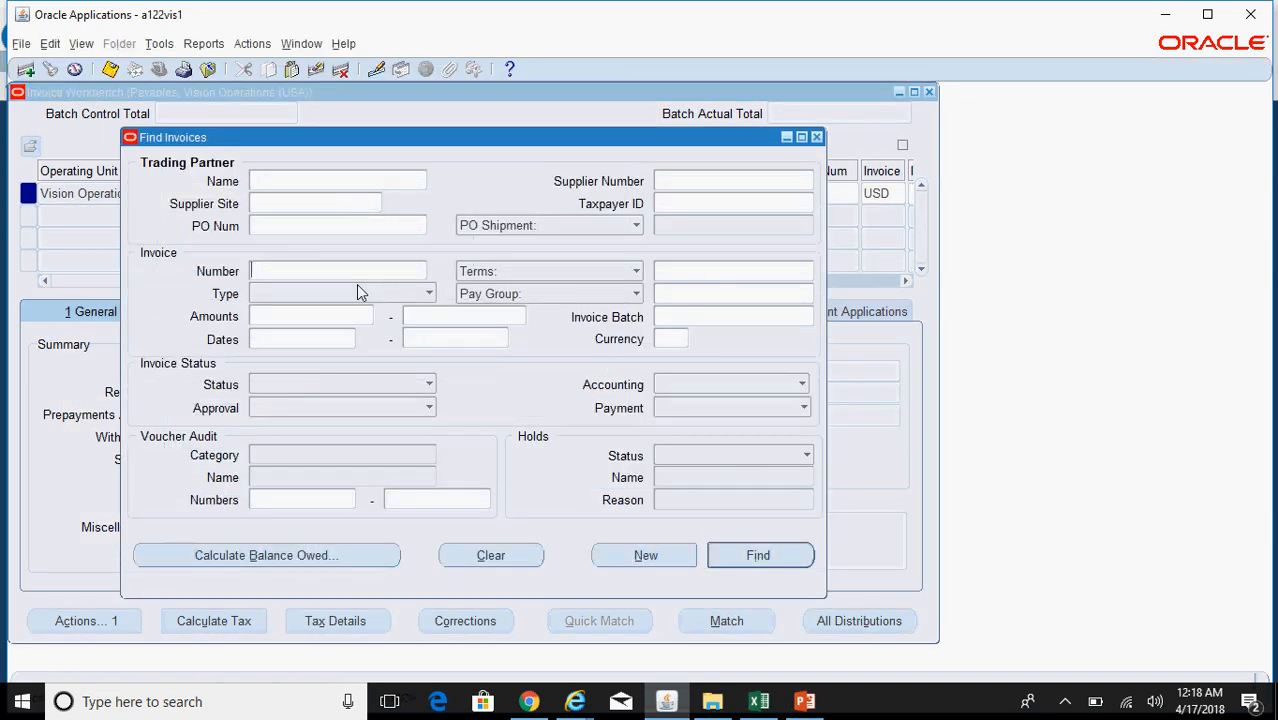
{"action": "type", "text": "ABC3000"}
{"action": "left_click", "coordinate": [296, 183]}
{"action": "type", "text": "ABC sup"}
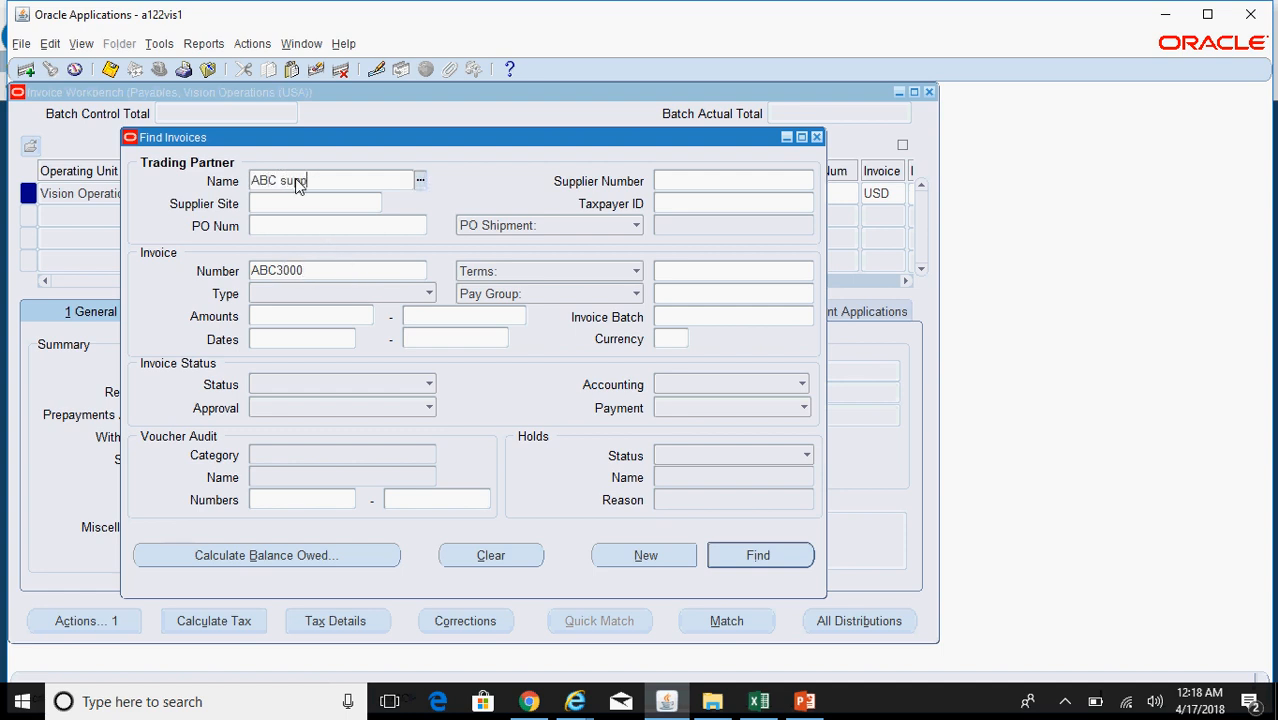
{"action": "key", "text": "Tab"}
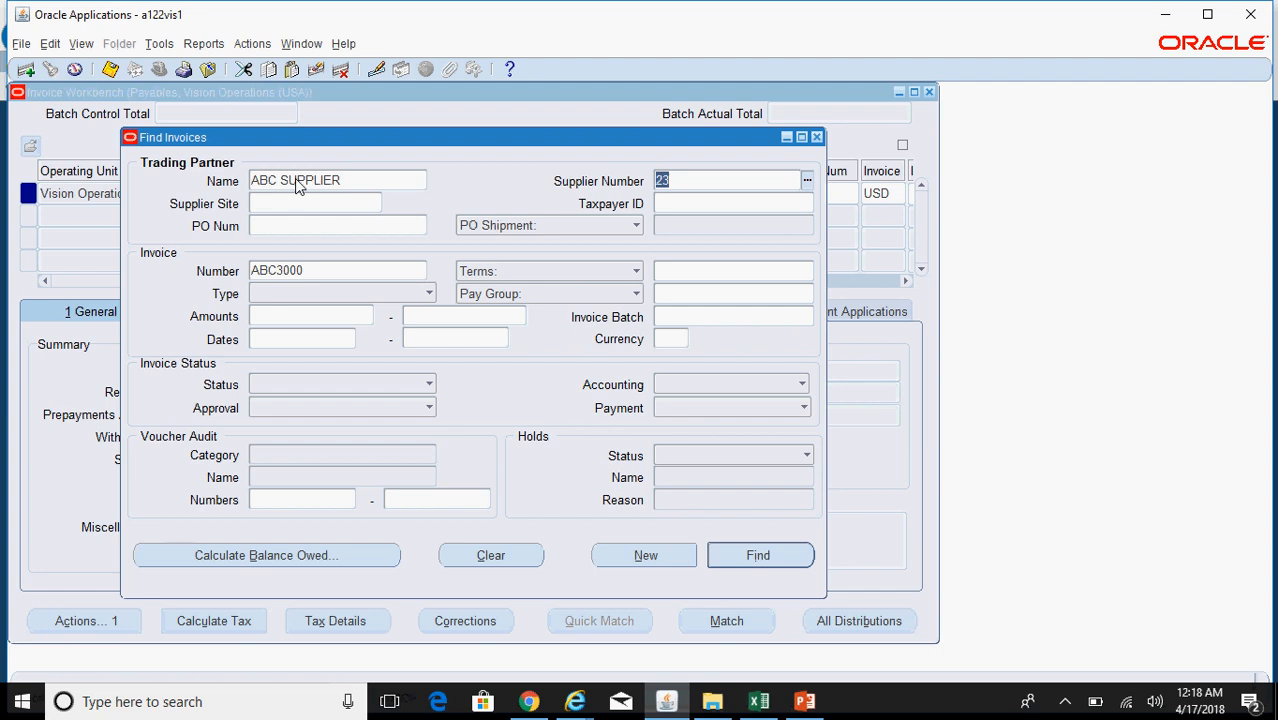
{"action": "double_click", "coordinate": [320, 272]}
{"action": "key", "text": "Right"}
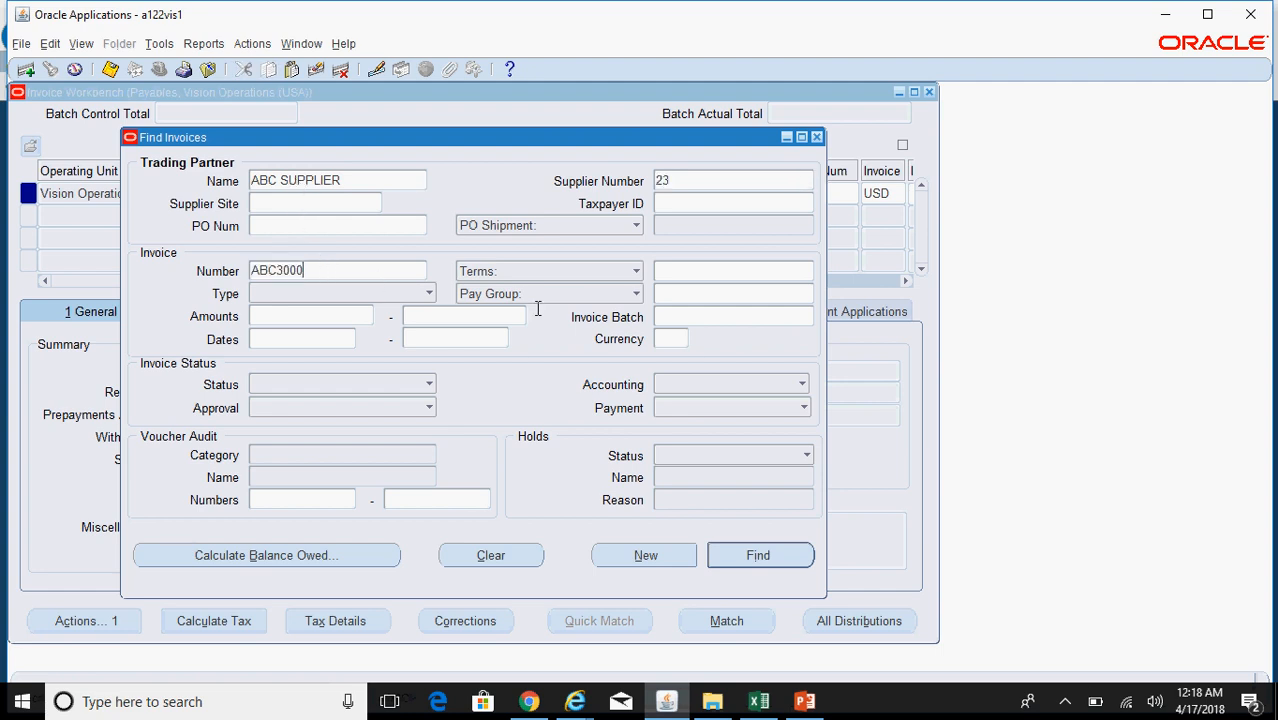
{"action": "key", "text": "BackSpace"}
{"action": "type", "text": "%"}
{"action": "left_click", "coordinate": [758, 555]}
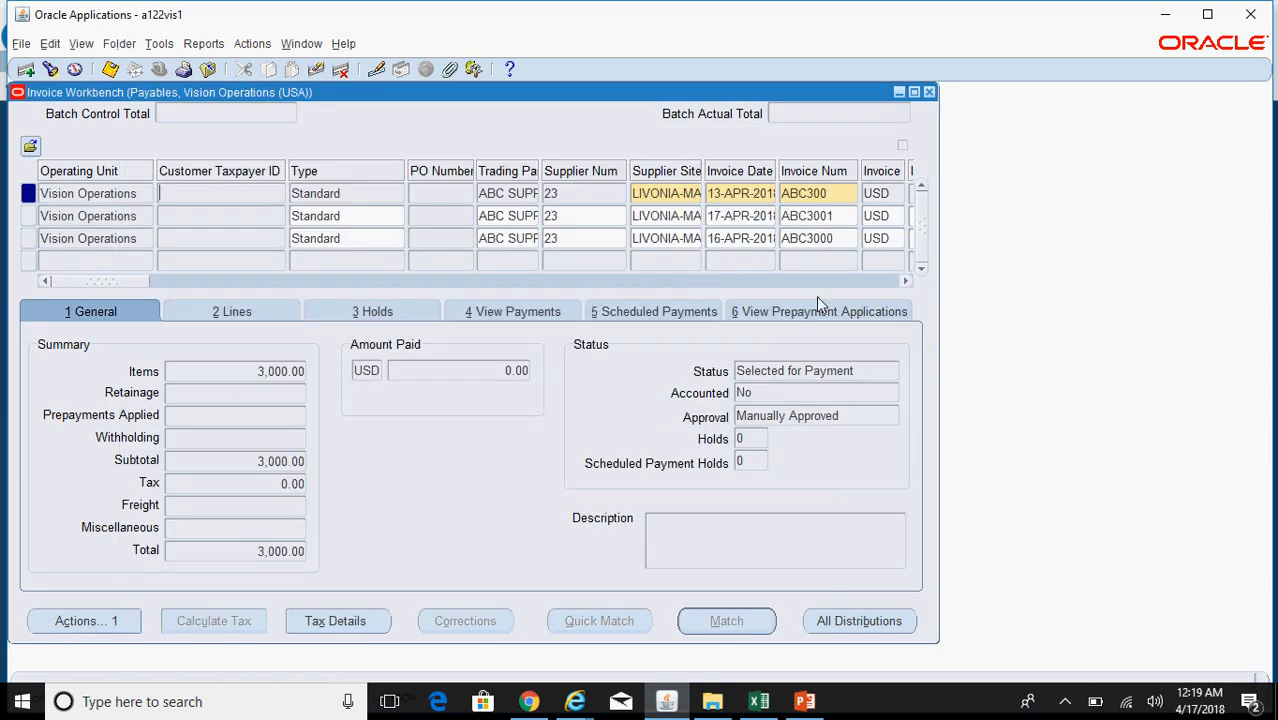
Step: Compare amounts paid for ABC300, ABC3000 (30,000.00) and ABC3001 (40,000.00), then view ABC3001's payments
{"action": "left_click", "coordinate": [834, 215]}
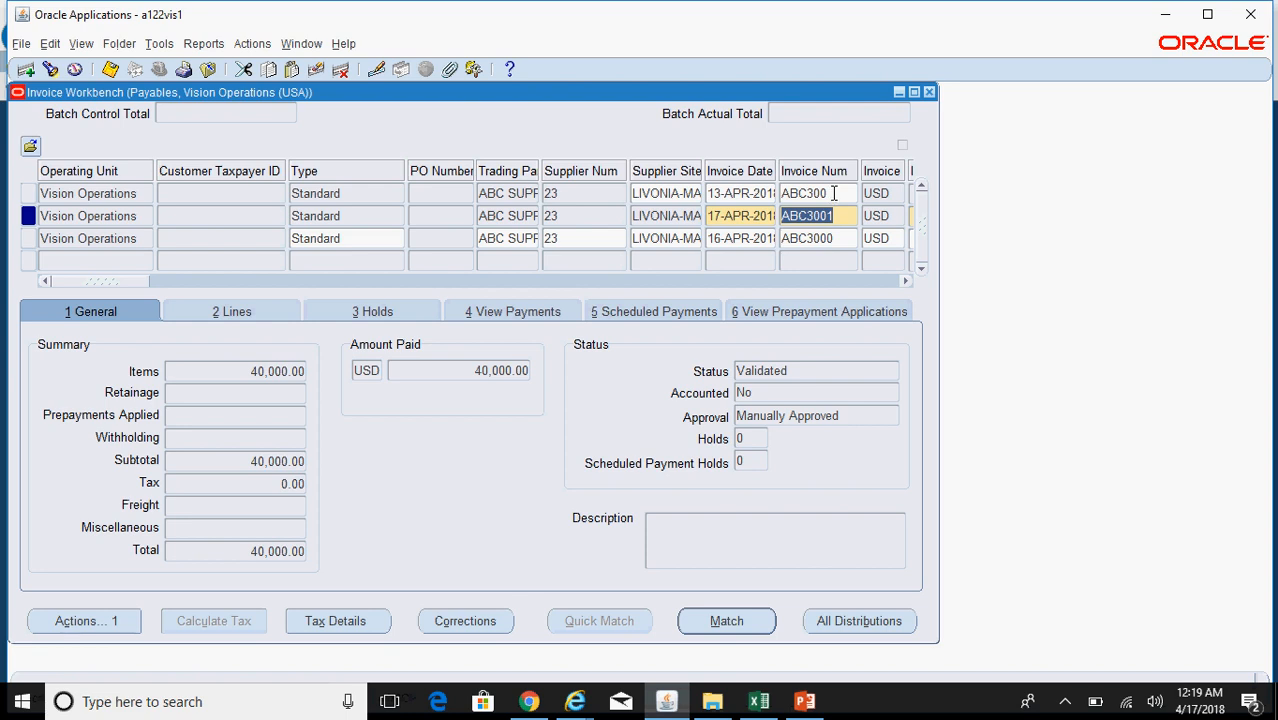
{"action": "left_click", "coordinate": [834, 193]}
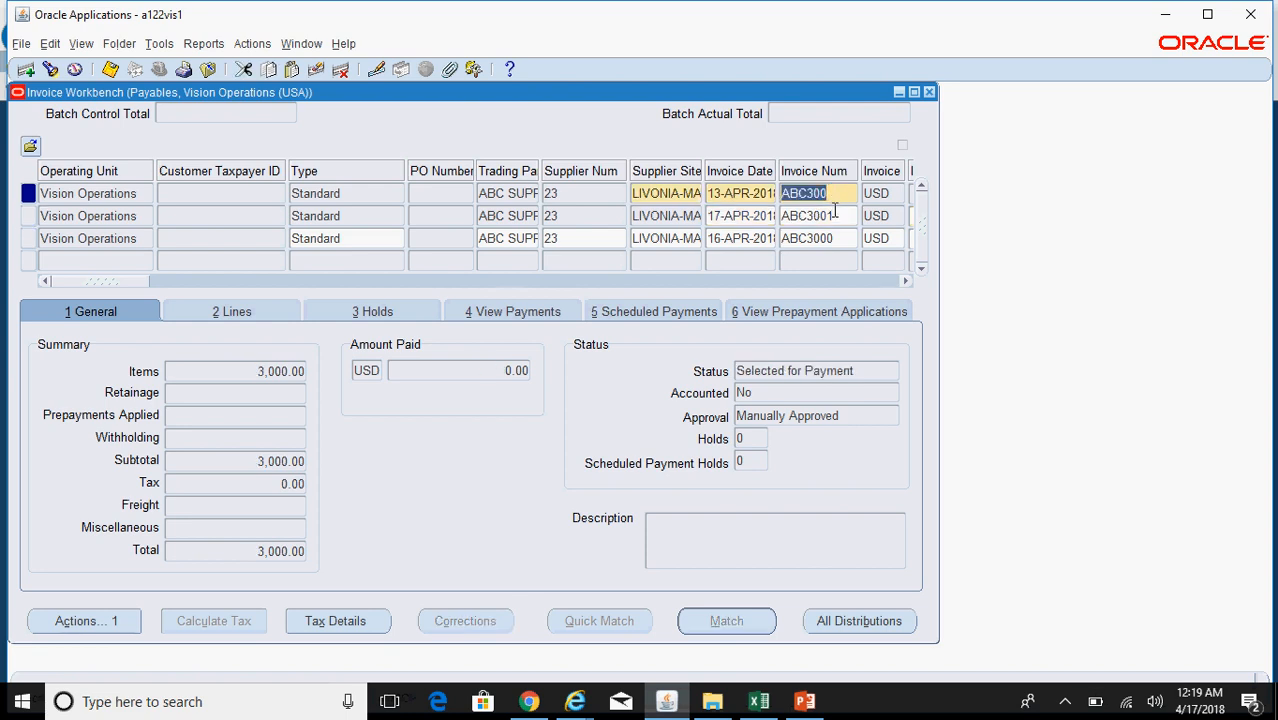
{"action": "left_click", "coordinate": [835, 215]}
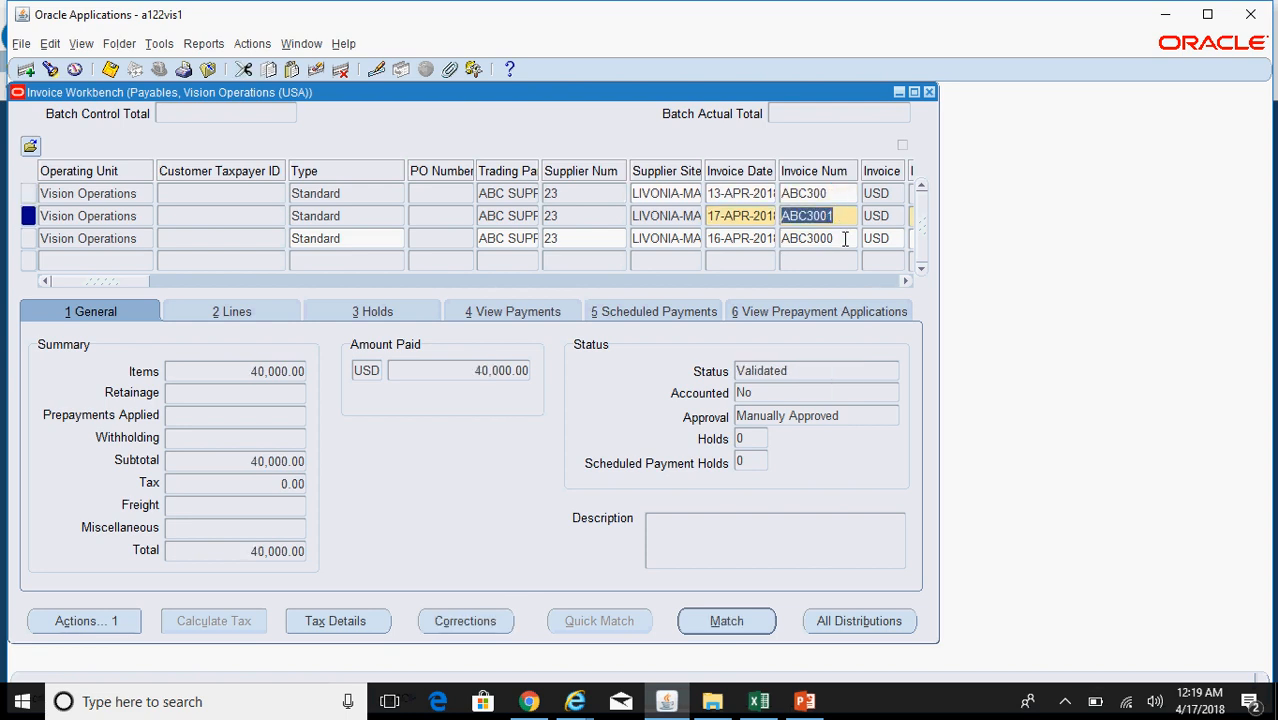
{"action": "left_click", "coordinate": [845, 238]}
{"action": "left_click", "coordinate": [838, 212]}
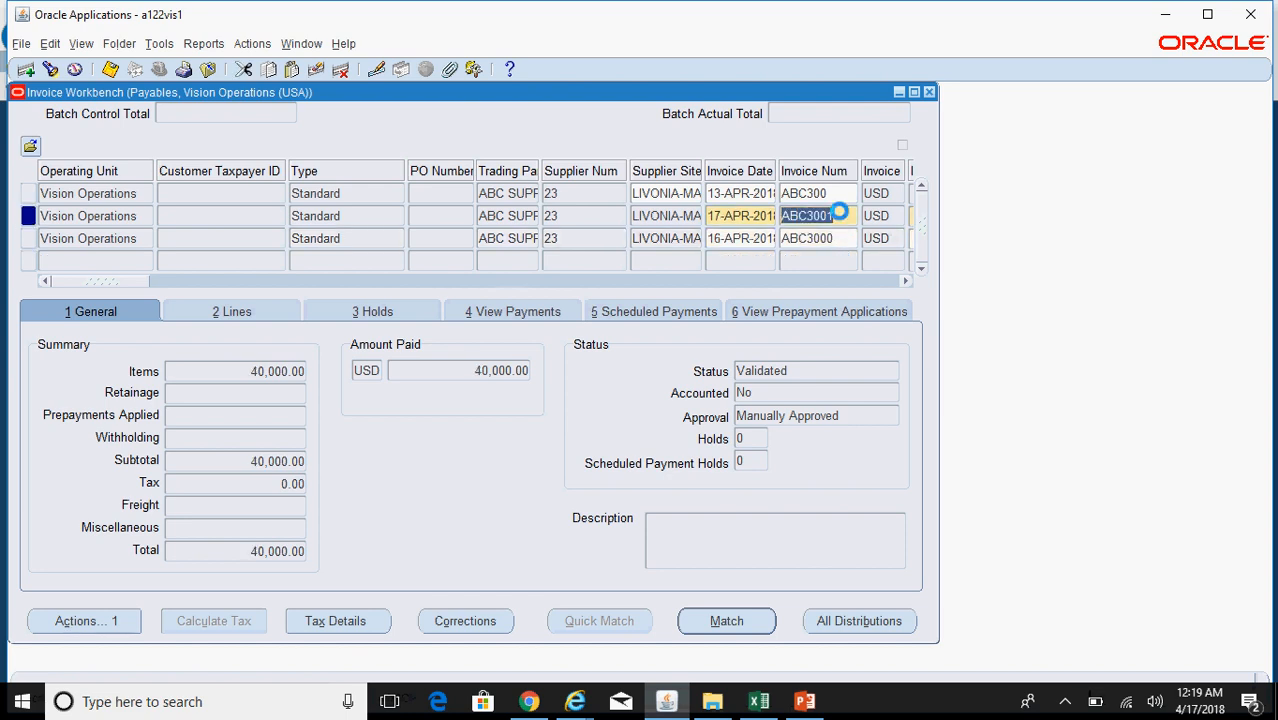
{"action": "left_click", "coordinate": [843, 240]}
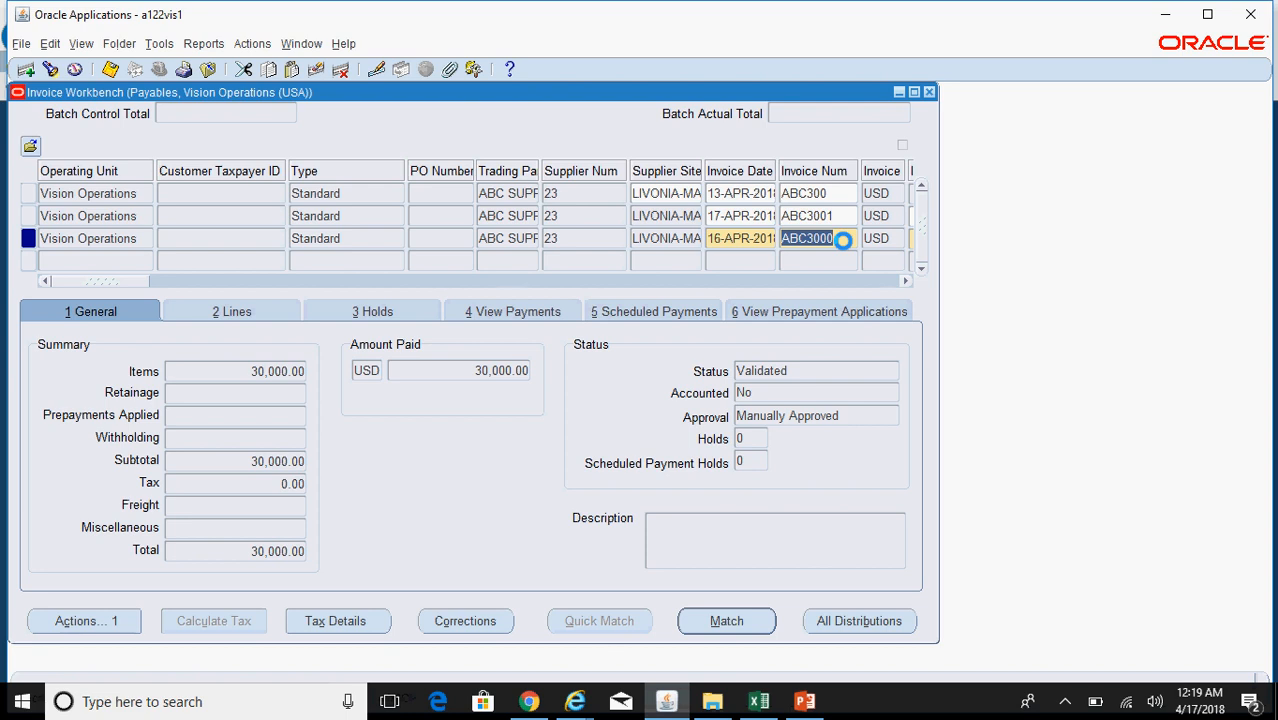
{"action": "left_click", "coordinate": [489, 371]}
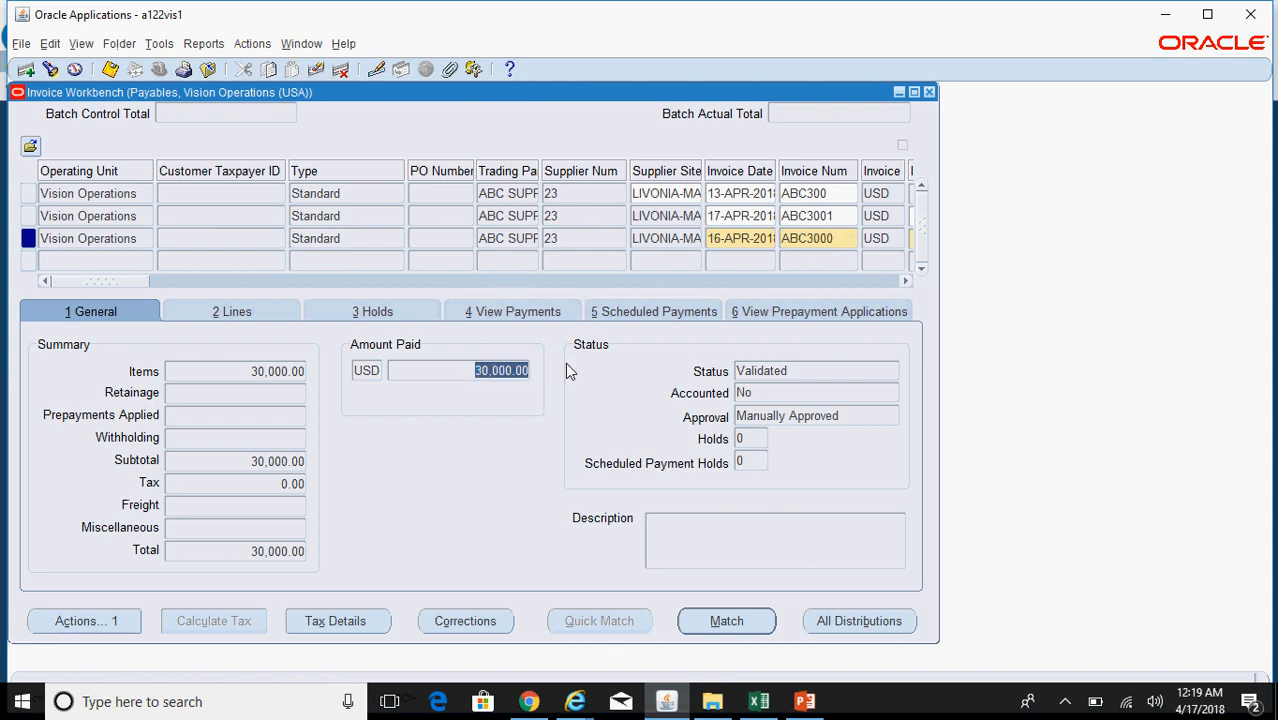
{"action": "left_click", "coordinate": [838, 216]}
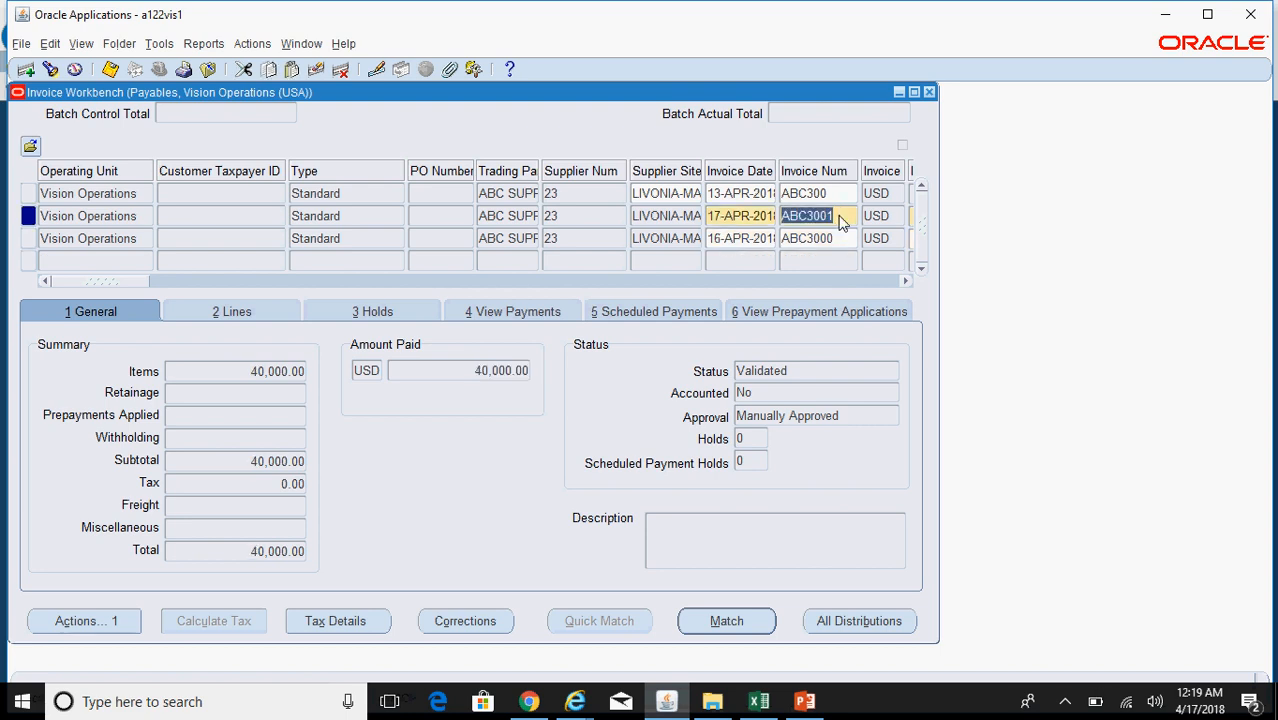
{"action": "left_click", "coordinate": [509, 369]}
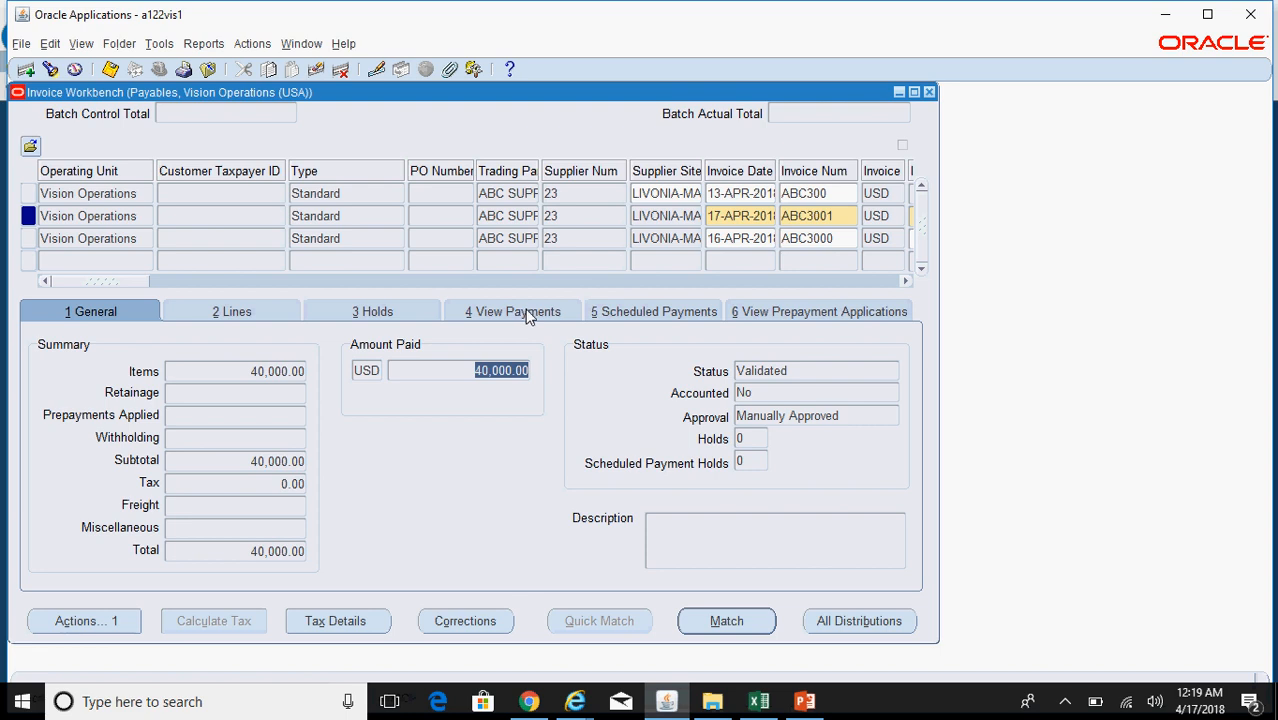
{"action": "left_click", "coordinate": [525, 312]}
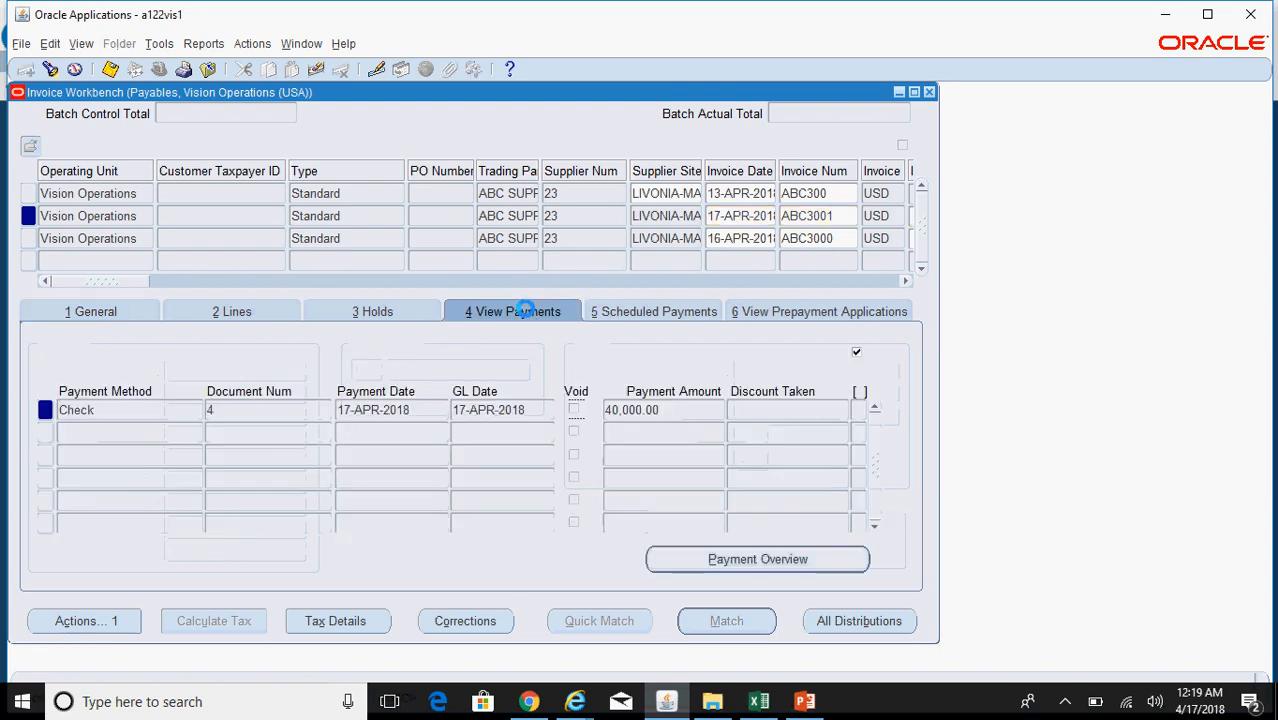
Step: Review the payment row: check document 4, dated 17-APR-2018, amount 40,000.00
{"action": "left_click", "coordinate": [410, 411]}
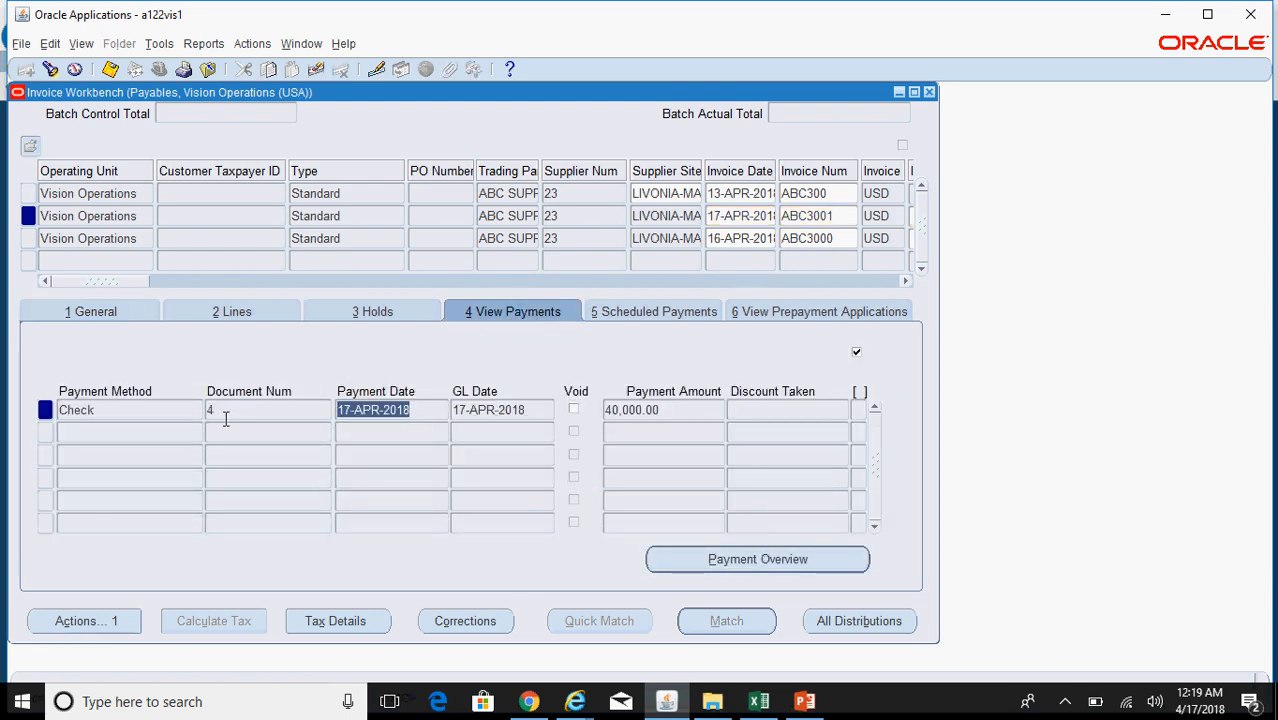
{"action": "left_click", "coordinate": [212, 411]}
{"action": "left_click", "coordinate": [158, 411]}
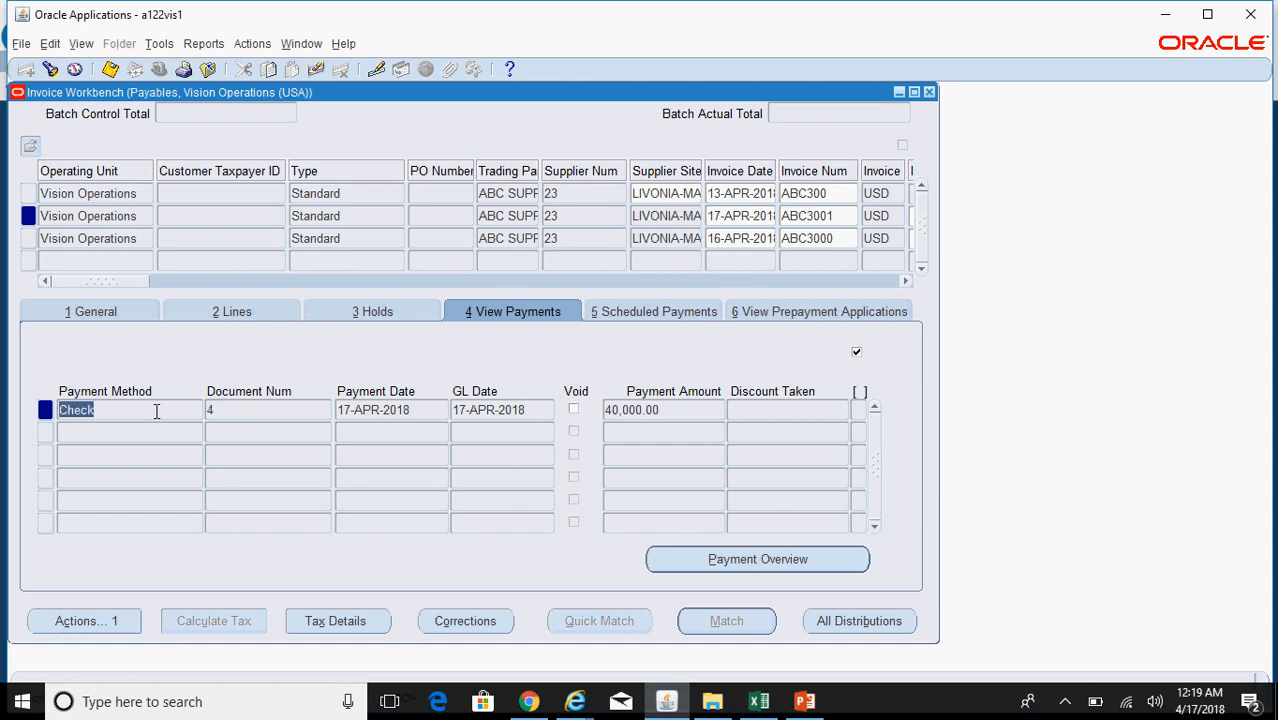
{"action": "left_click", "coordinate": [432, 418]}
{"action": "left_click", "coordinate": [656, 409]}
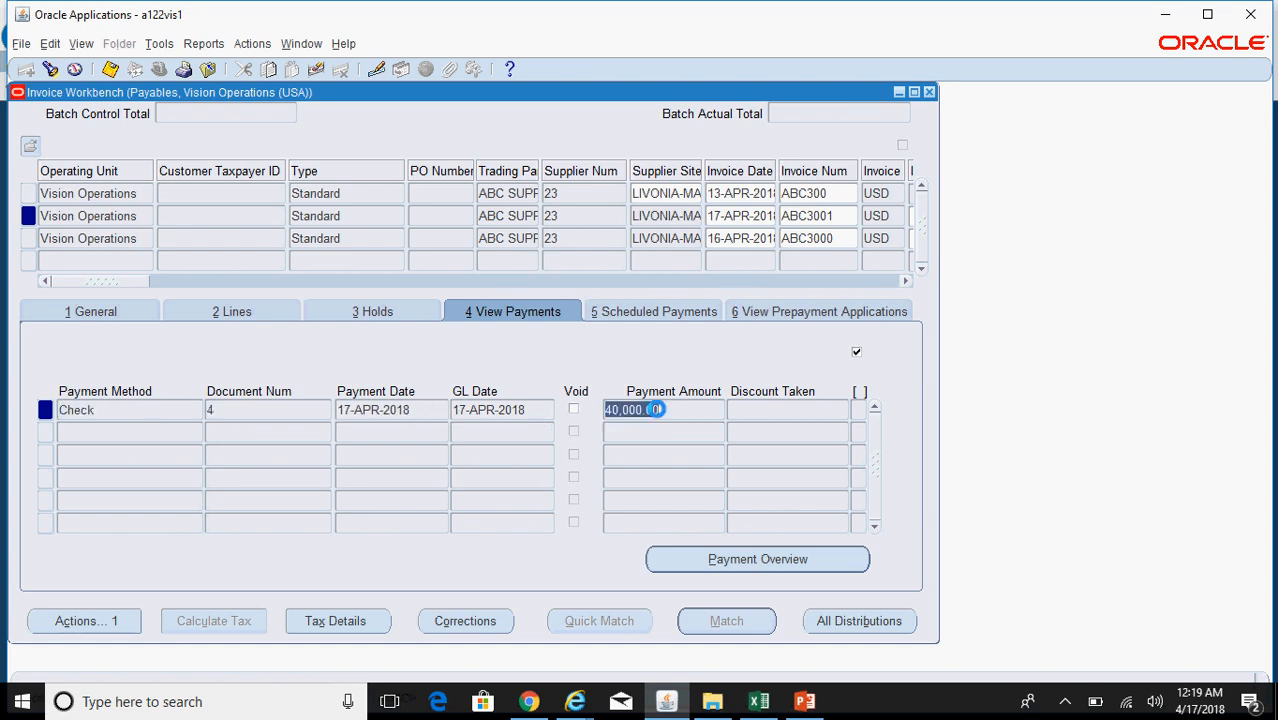
Step: Open the check's payment record showing document 4 covering ABC3000 (30,000.00) and ABC3001 (40,000.00)
{"action": "left_click", "coordinate": [791, 565]}
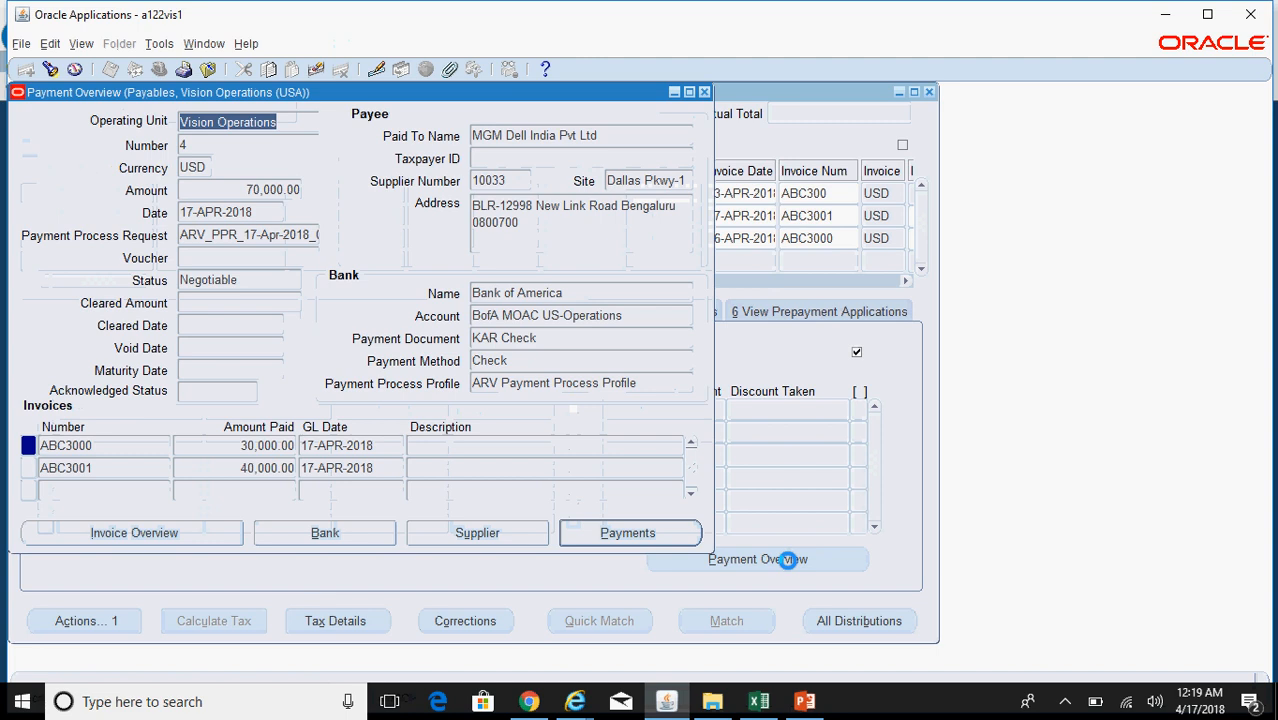
{"action": "left_click", "coordinate": [612, 535]}
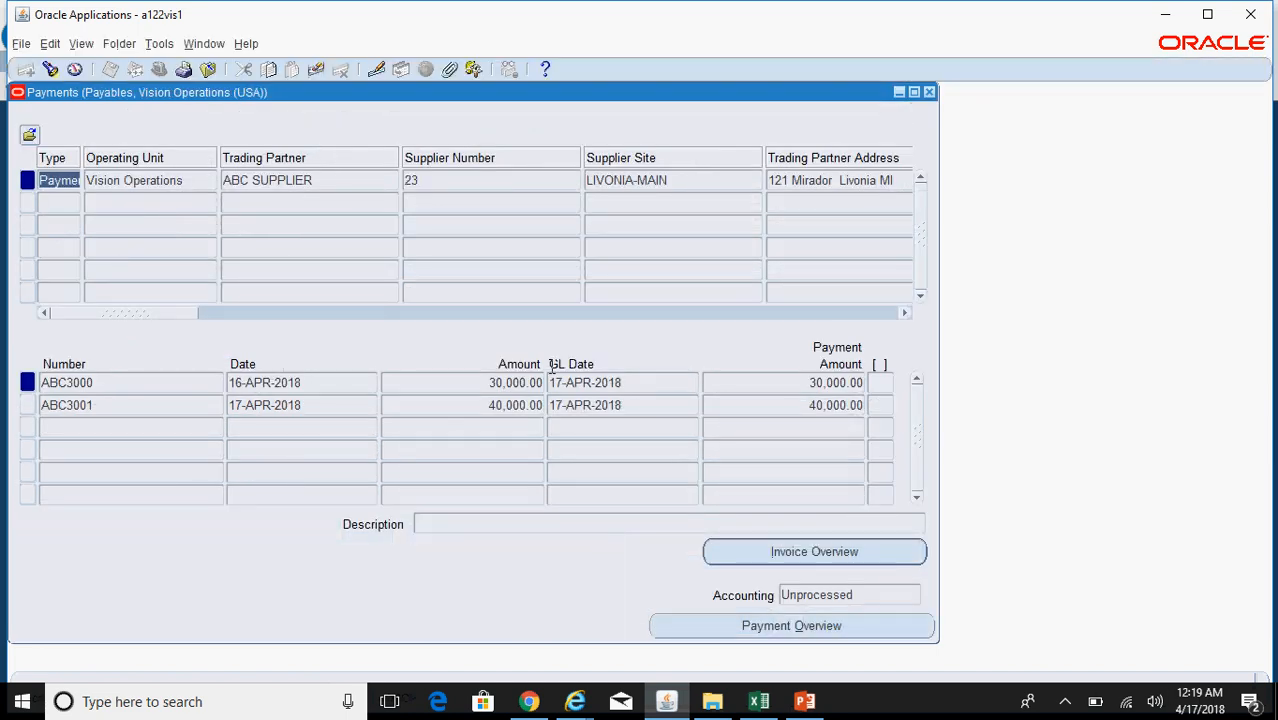
{"action": "left_click_drag", "start_coordinate": [174, 316], "coordinate": [435, 332]}
{"action": "left_click", "coordinate": [624, 183]}
{"action": "left_click", "coordinate": [515, 383]}
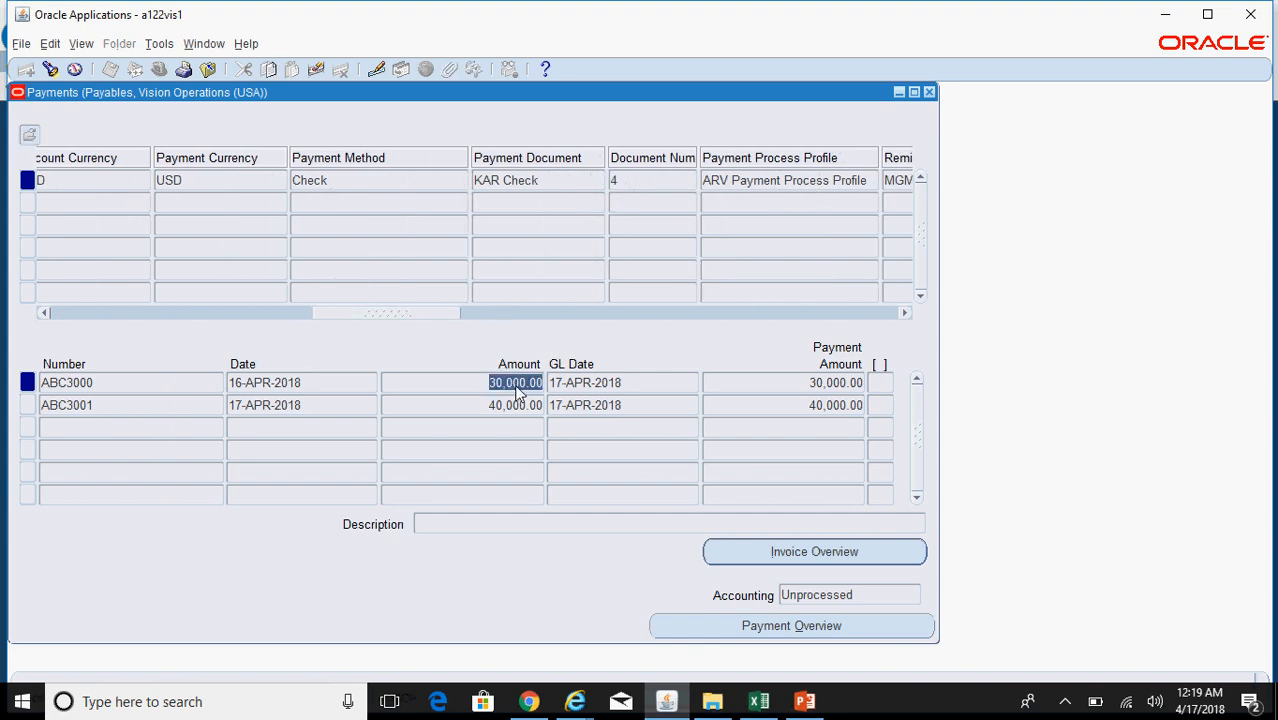
{"action": "left_click", "coordinate": [521, 407]}
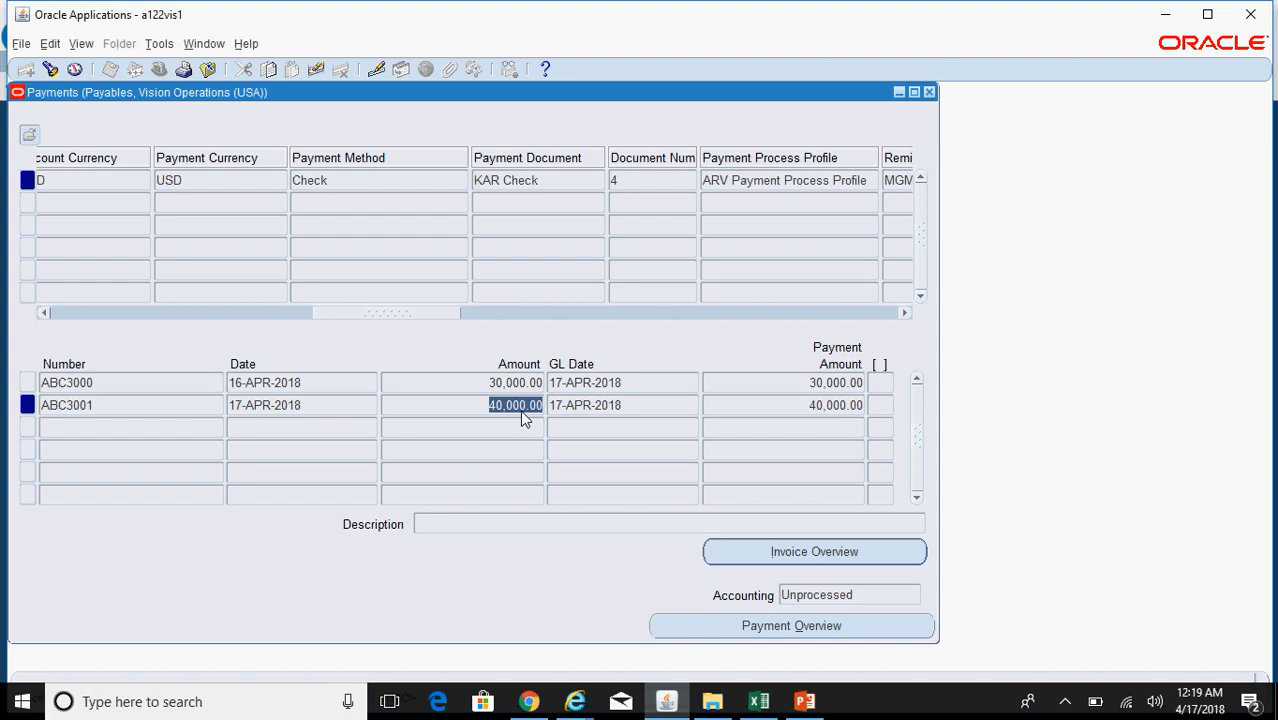